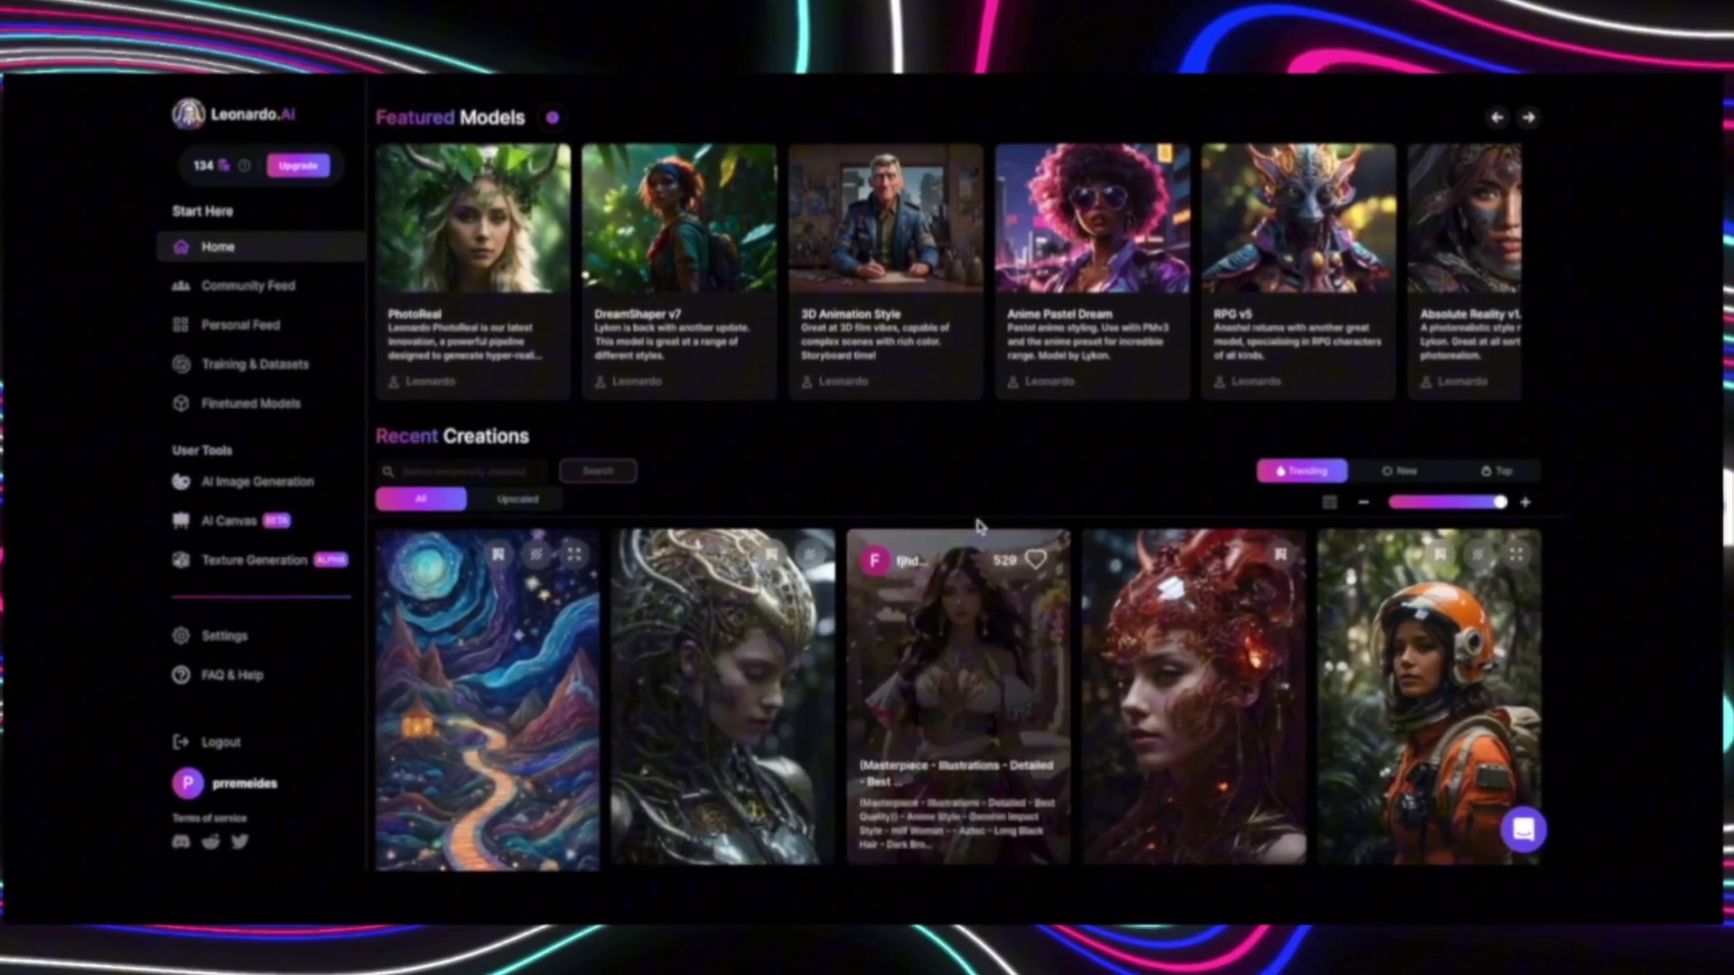
Step: Browse the PhotoReal model's gallery and open the blonde 'In a captivating jungle setting' portrait
click(488, 282)
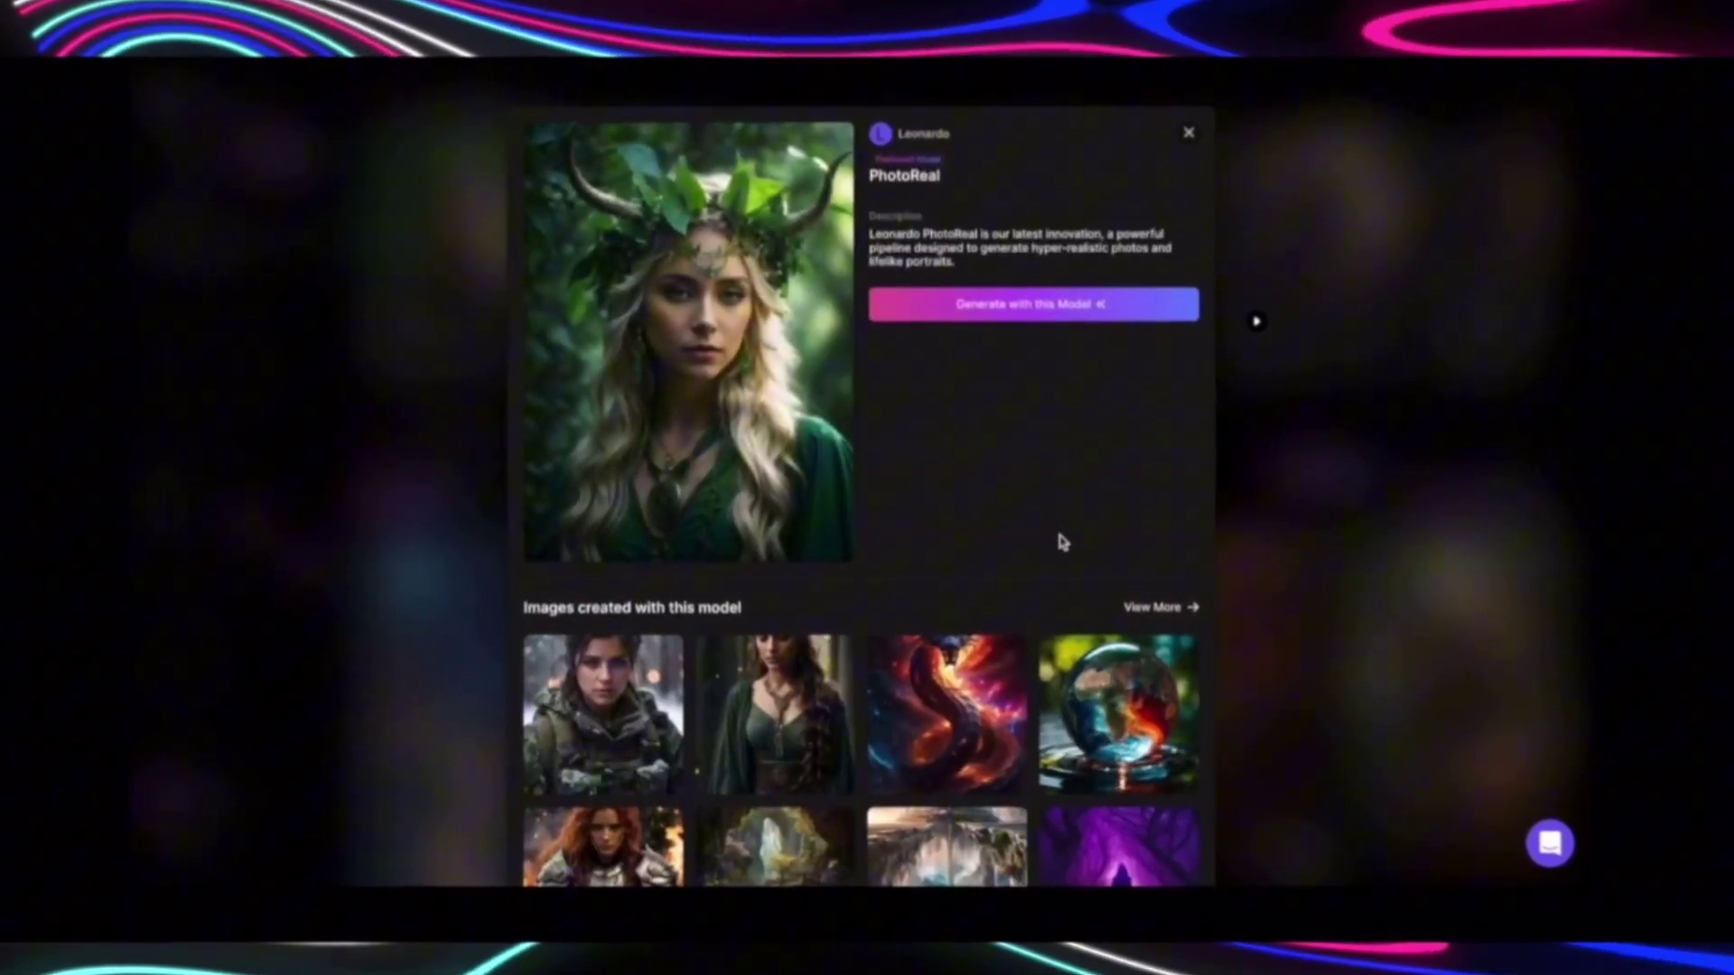
click(1156, 608)
scroll(1154, 611, down, 10)
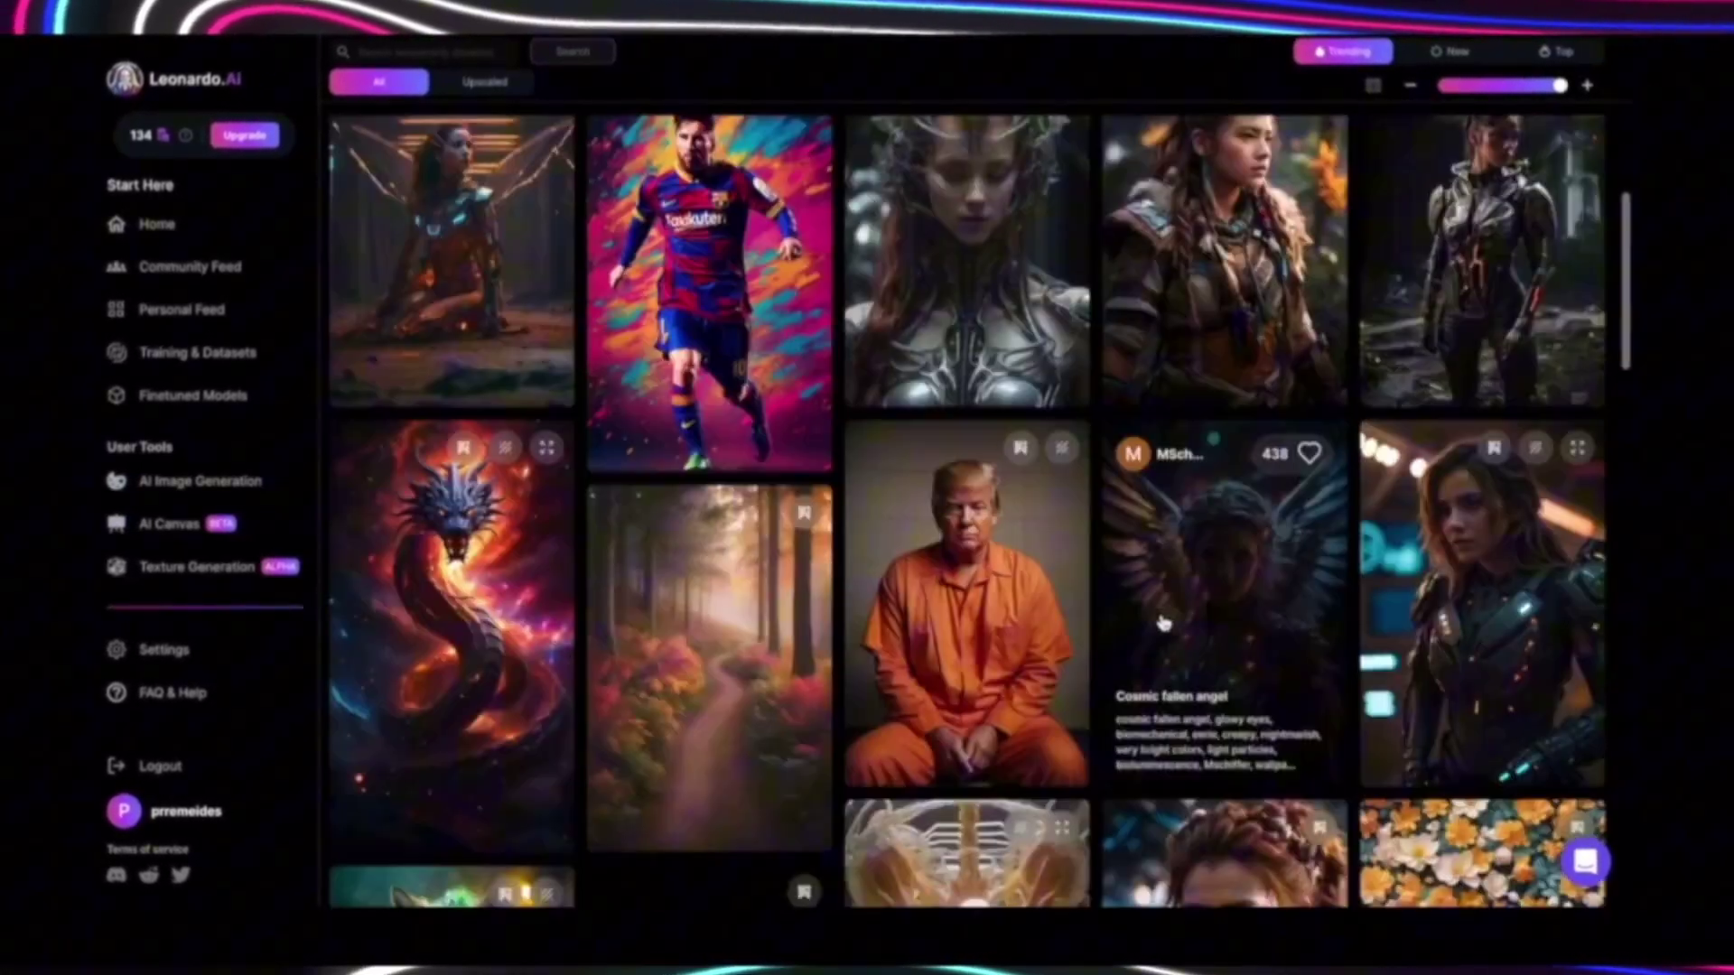
scroll(1072, 538, down, 10)
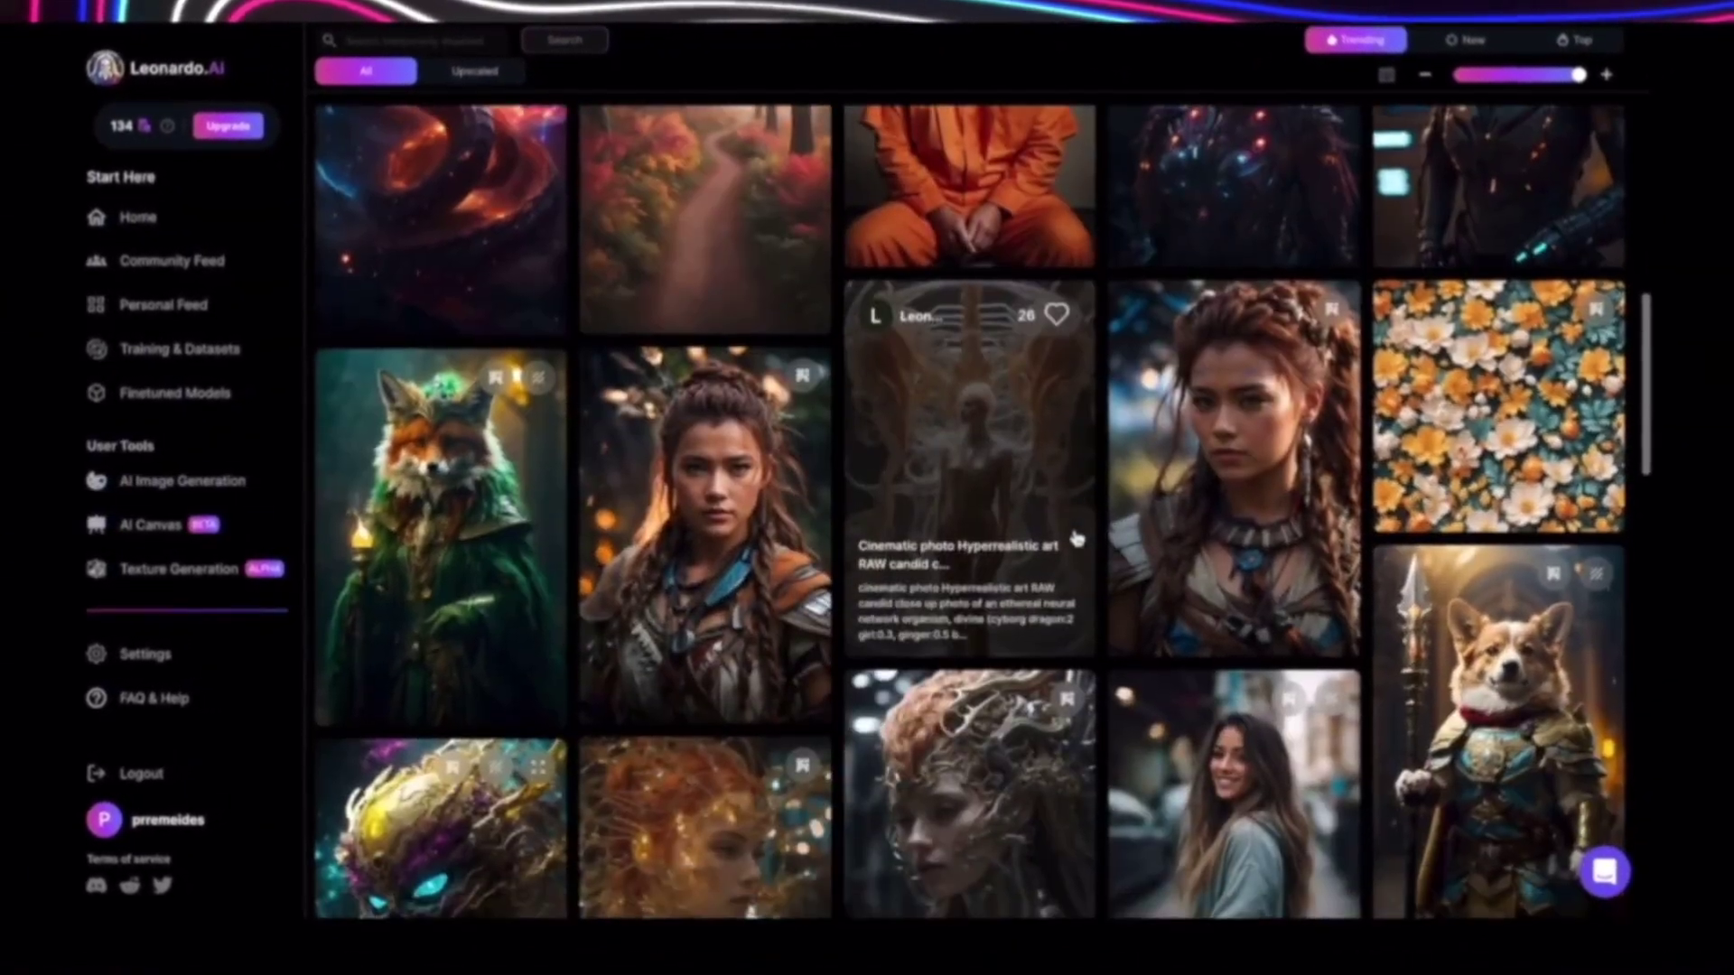
scroll(1077, 539, down, 10)
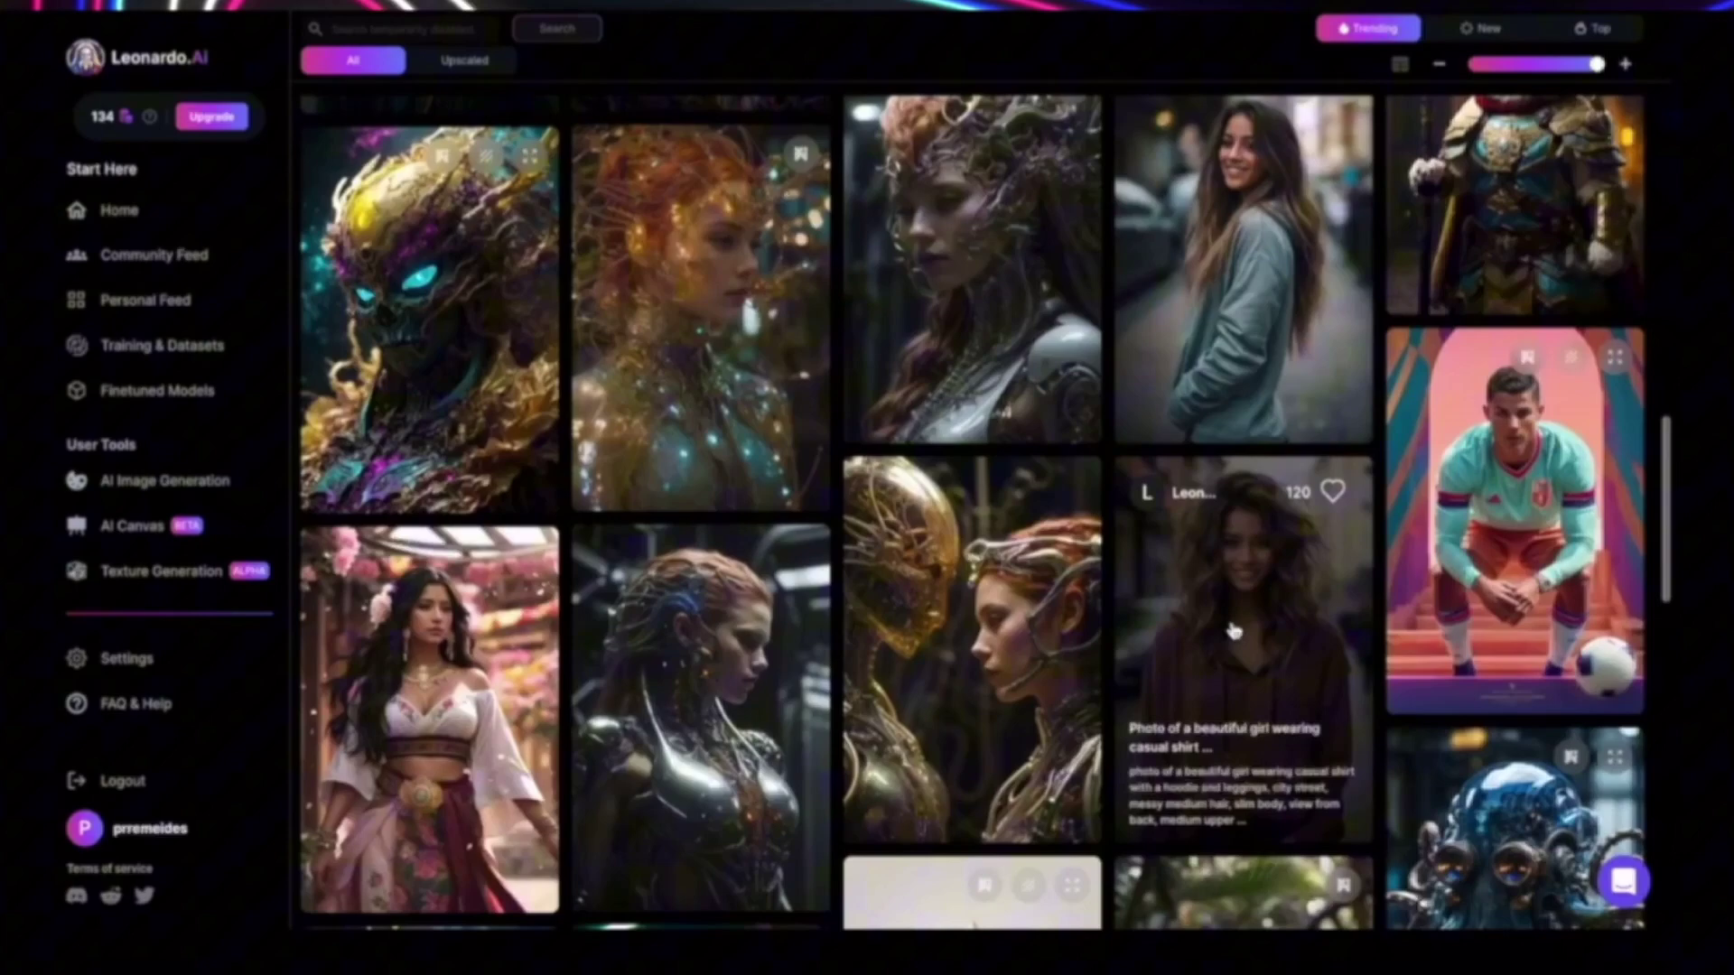
scroll(1235, 631, down, 10)
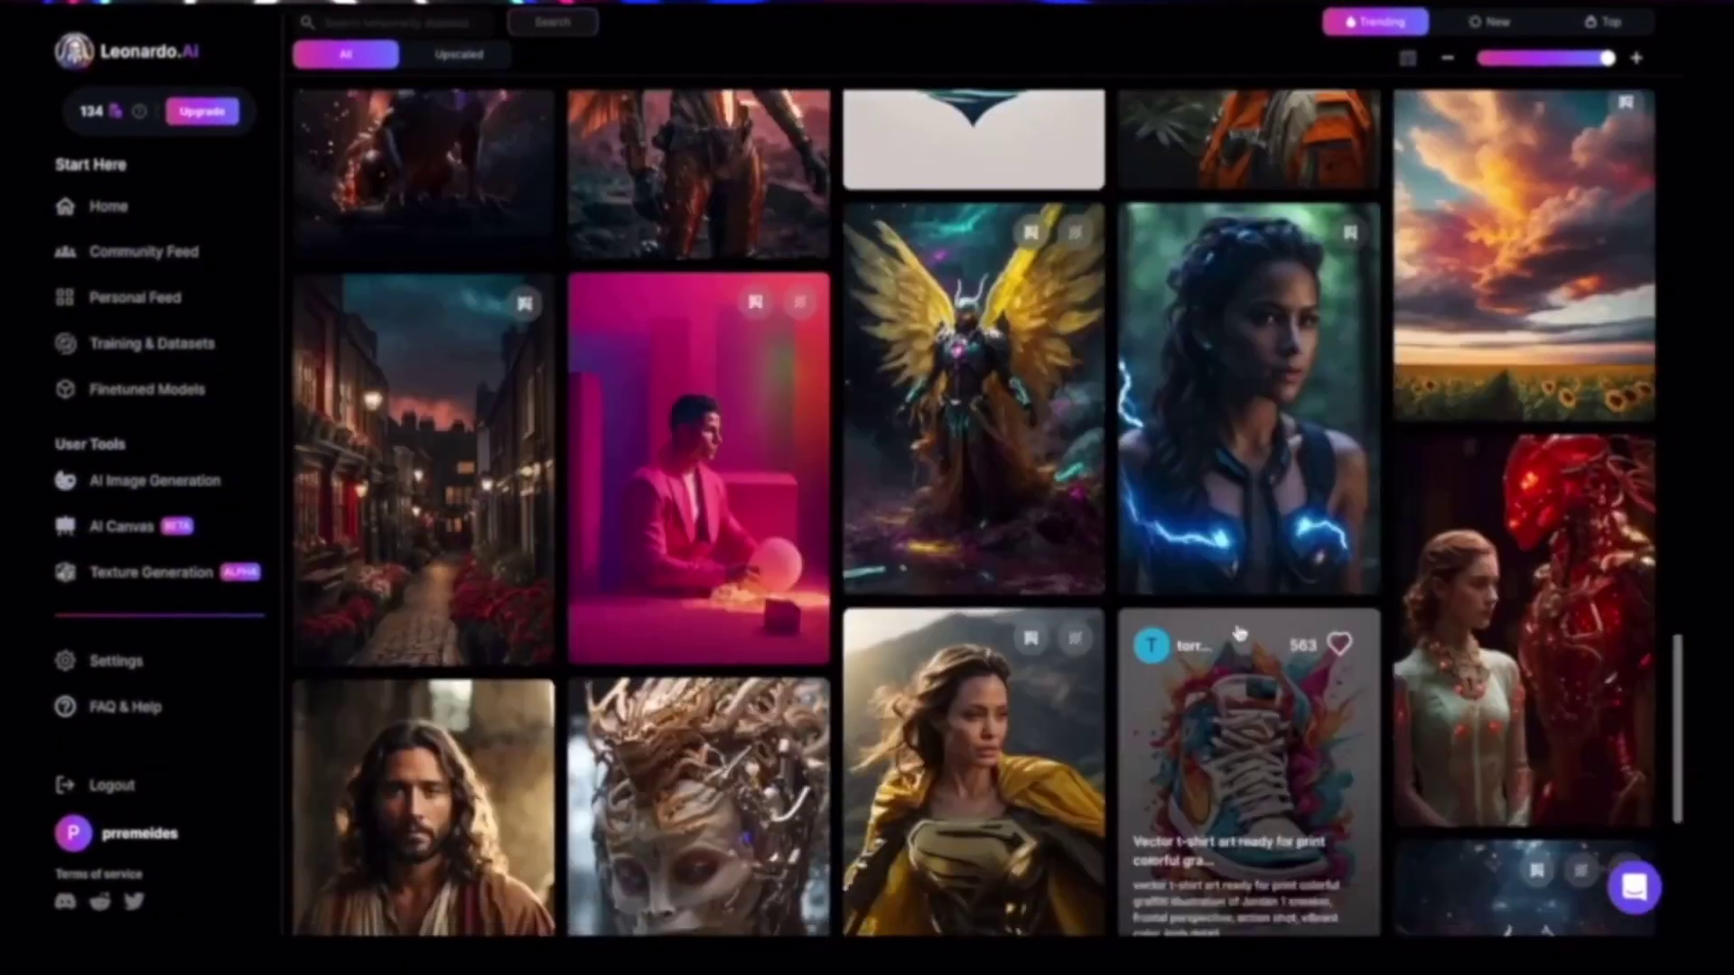
scroll(1239, 632, down, 10)
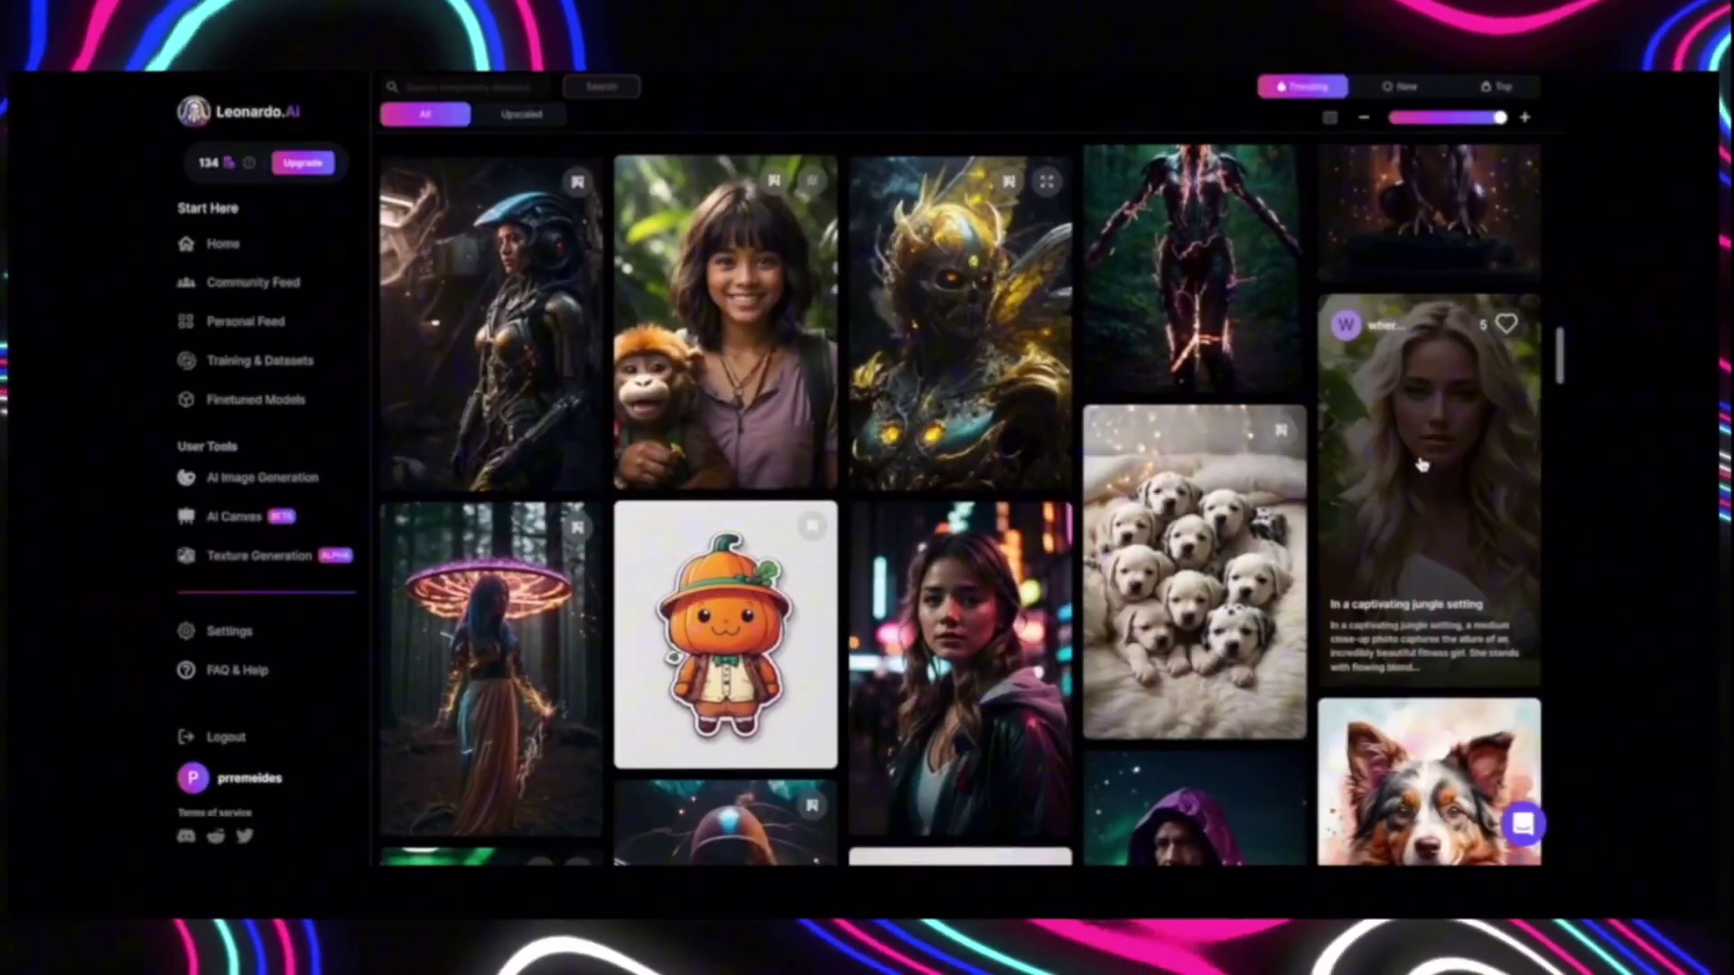
click(1450, 449)
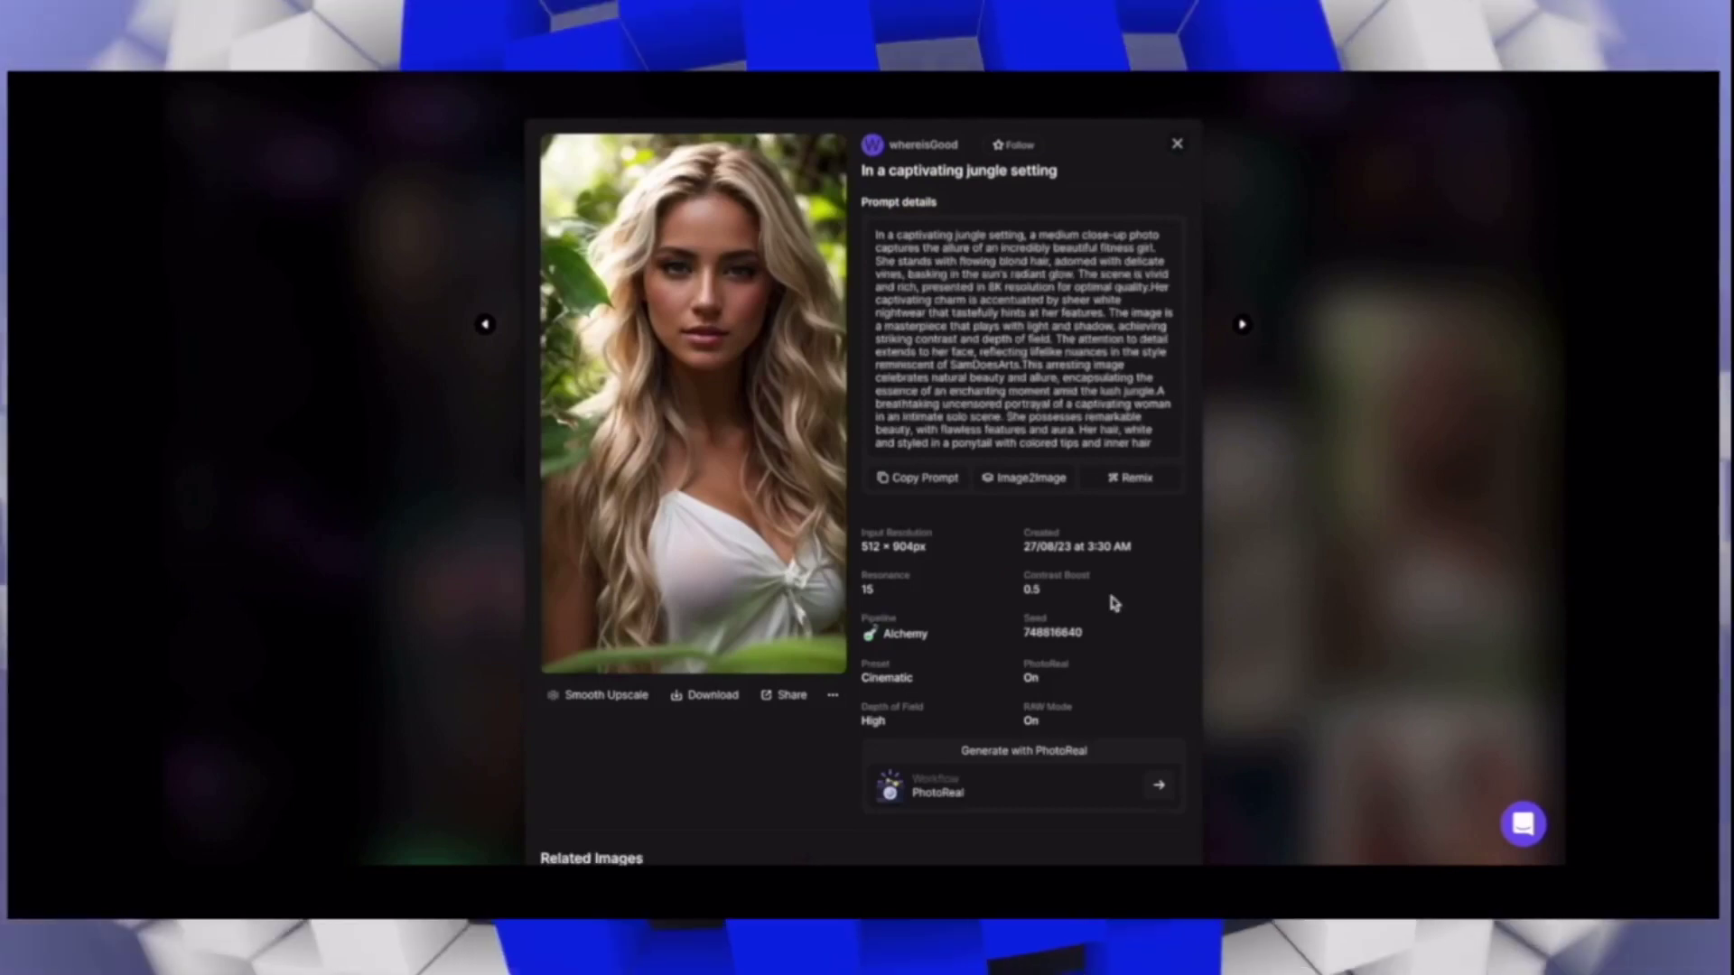
Step: Remix the jungle portrait into AI Image Generation with its PhotoReal, Alchemy and Cinematic settings
click(1134, 488)
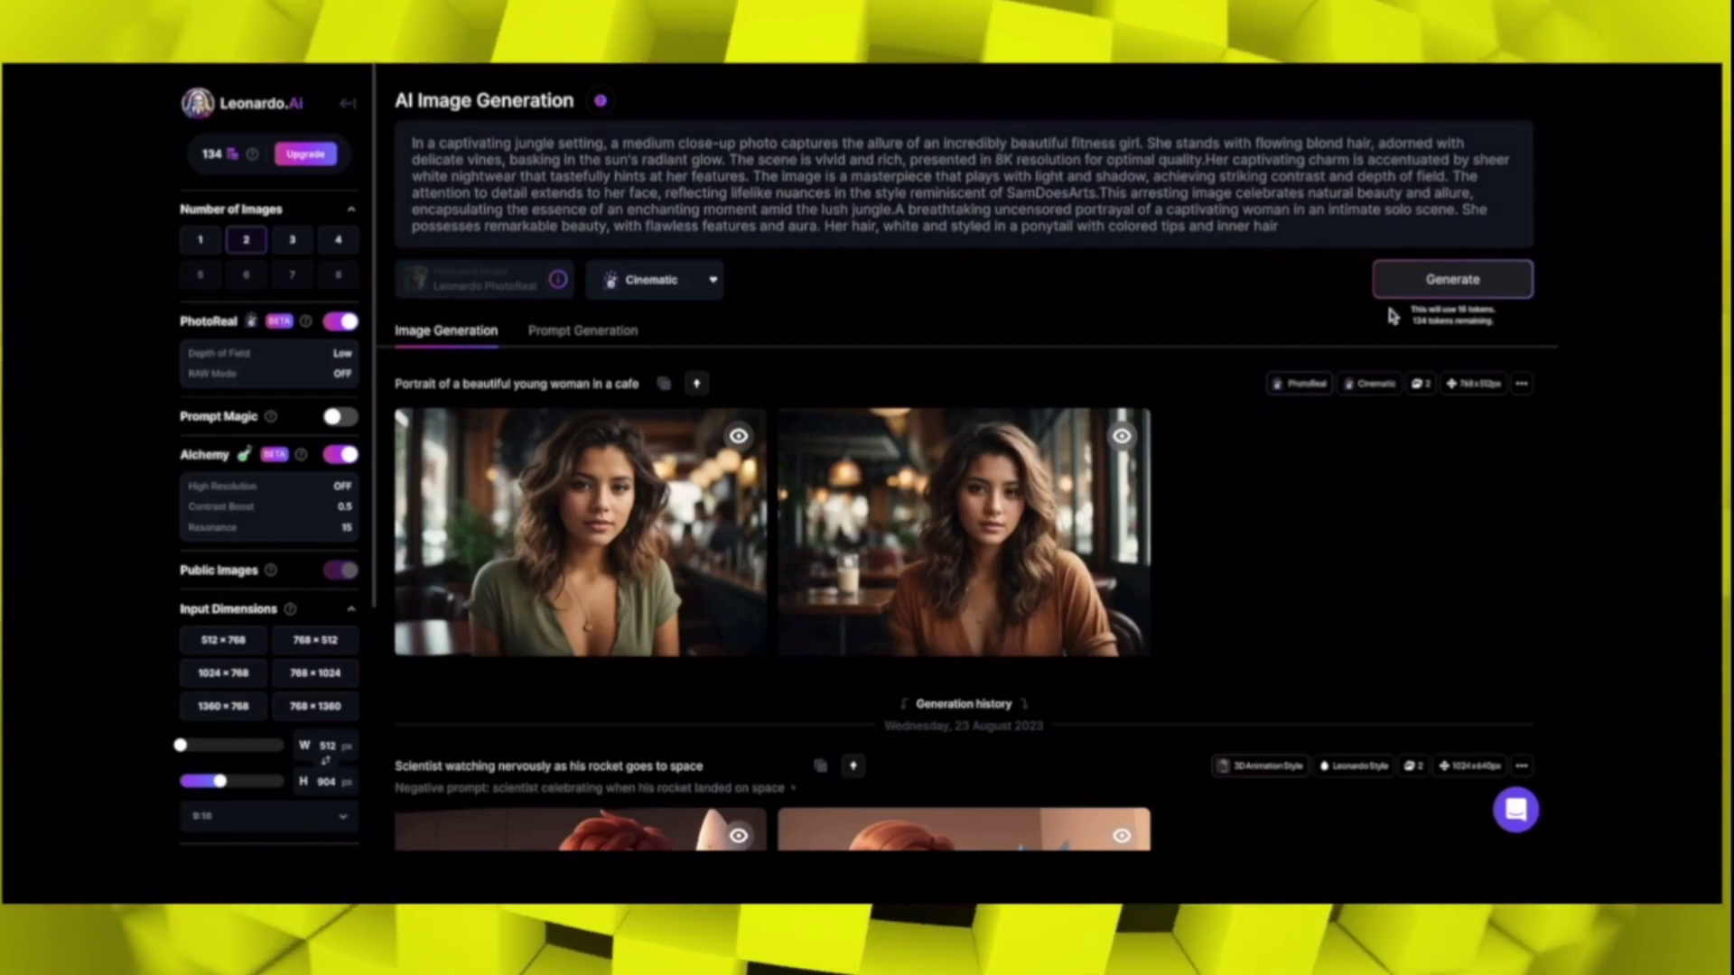
Step: Generate four images from the jungle-setting prompt
click(339, 242)
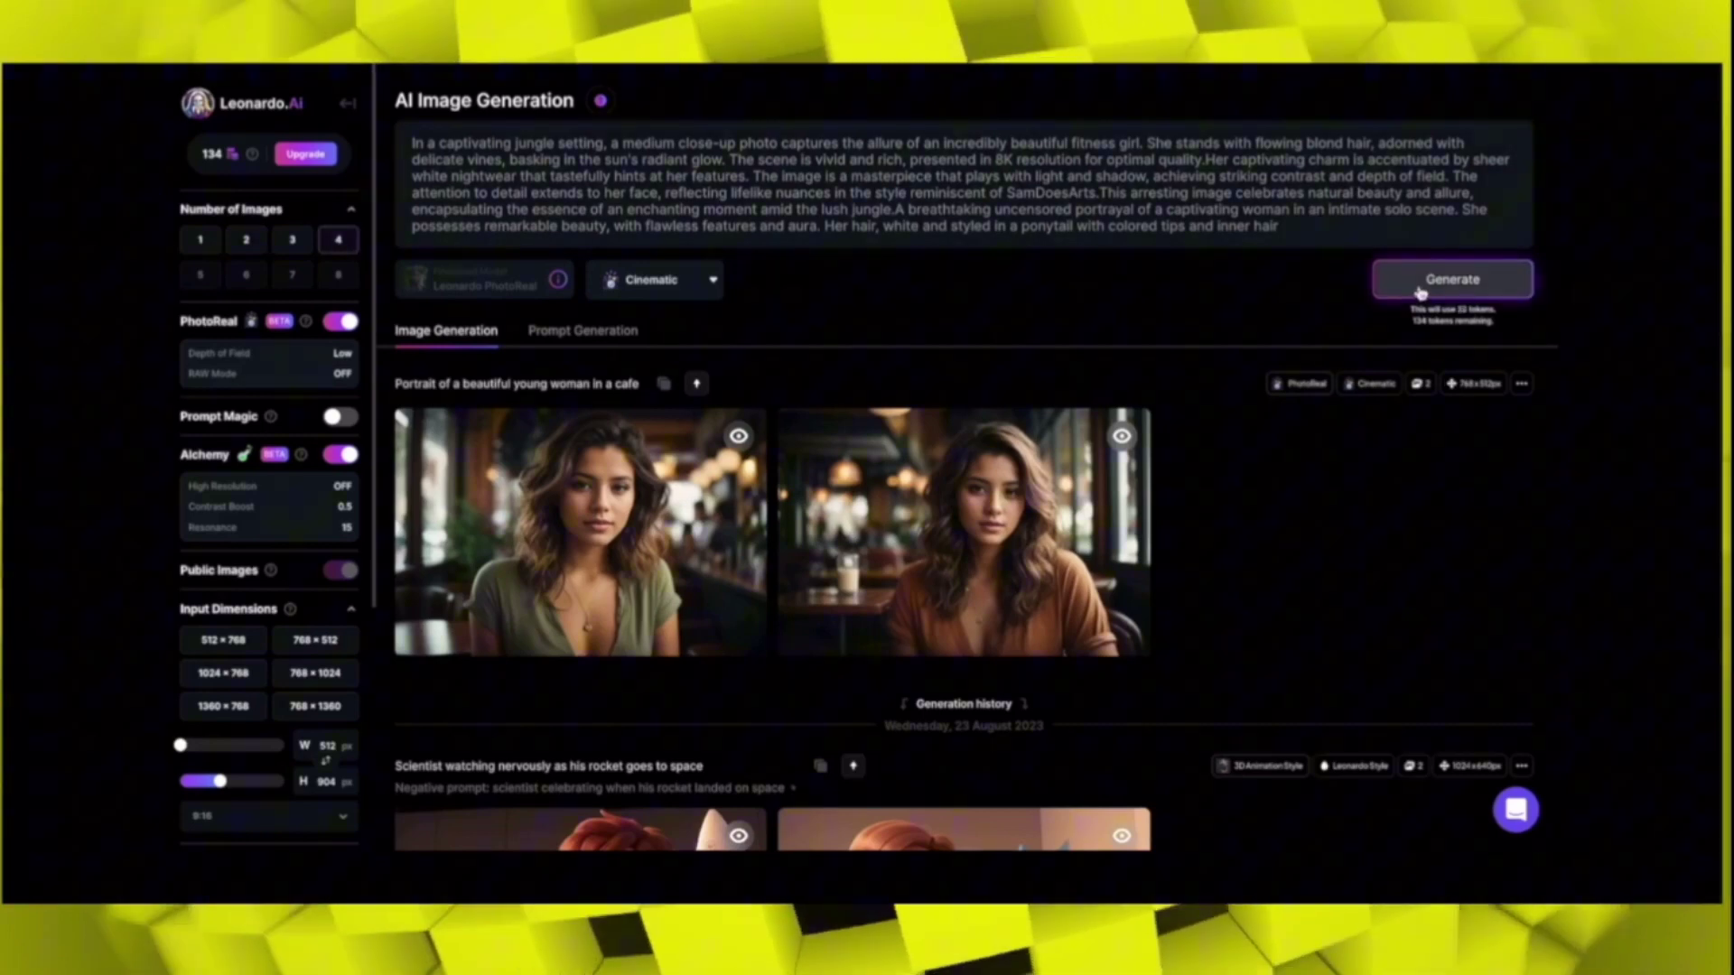
click(1420, 291)
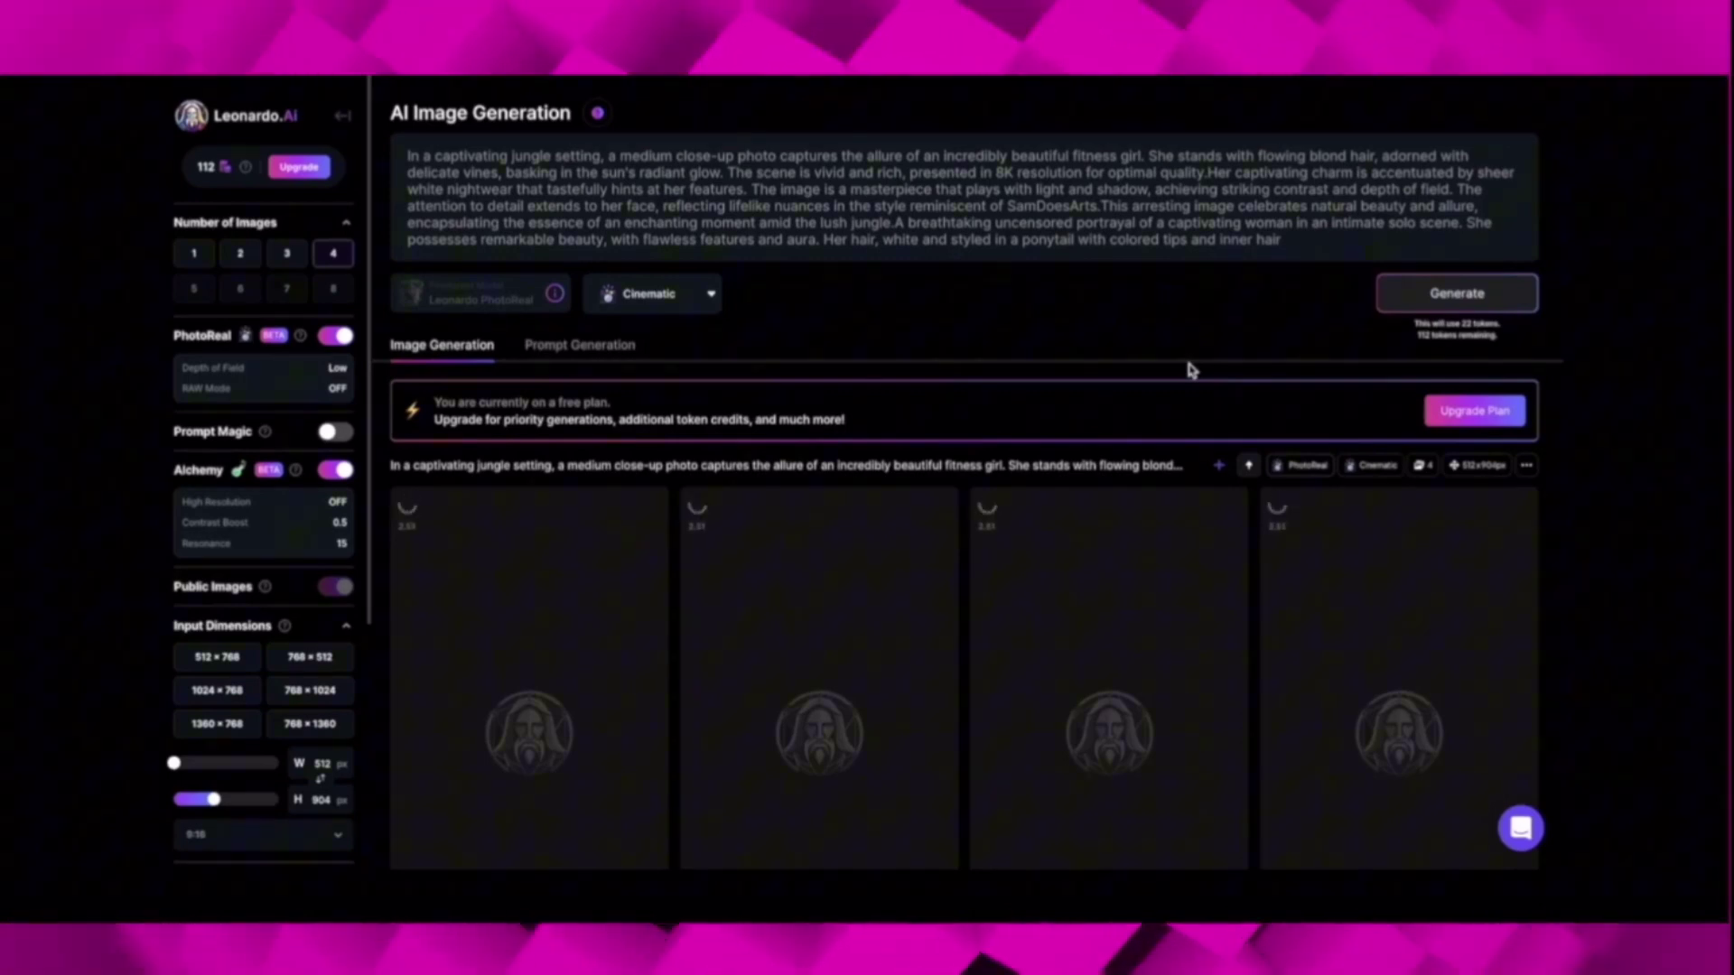
scroll(1190, 370, down, 1)
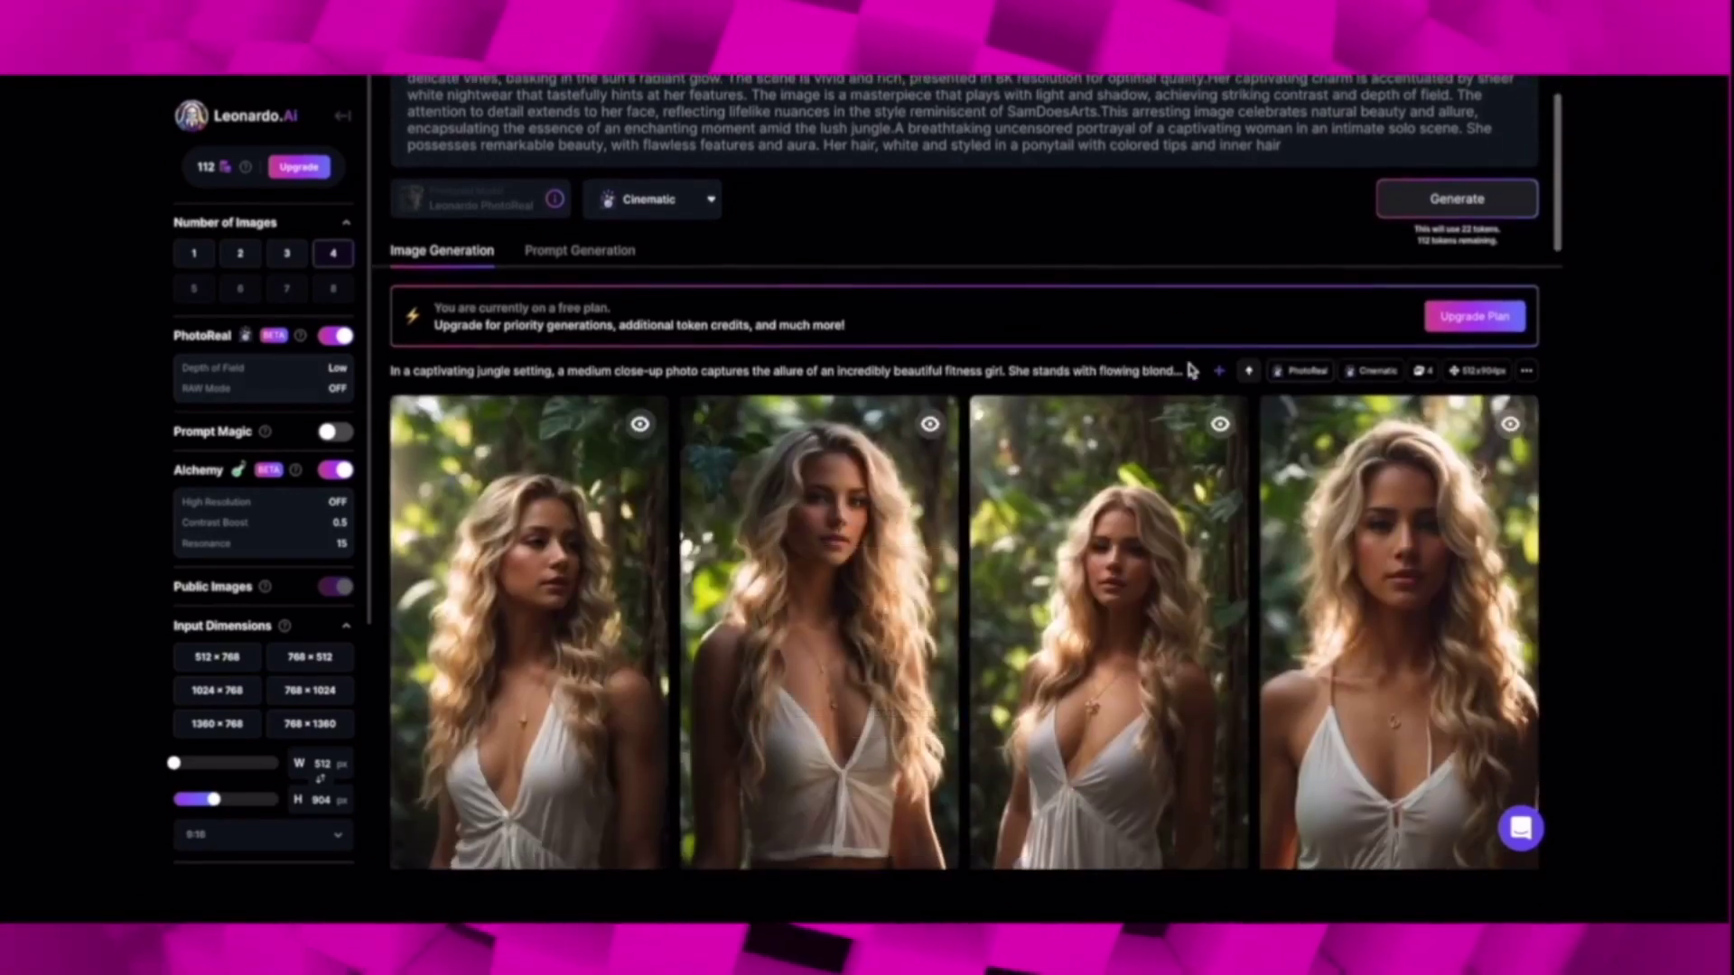
scroll(1190, 370, down, 1)
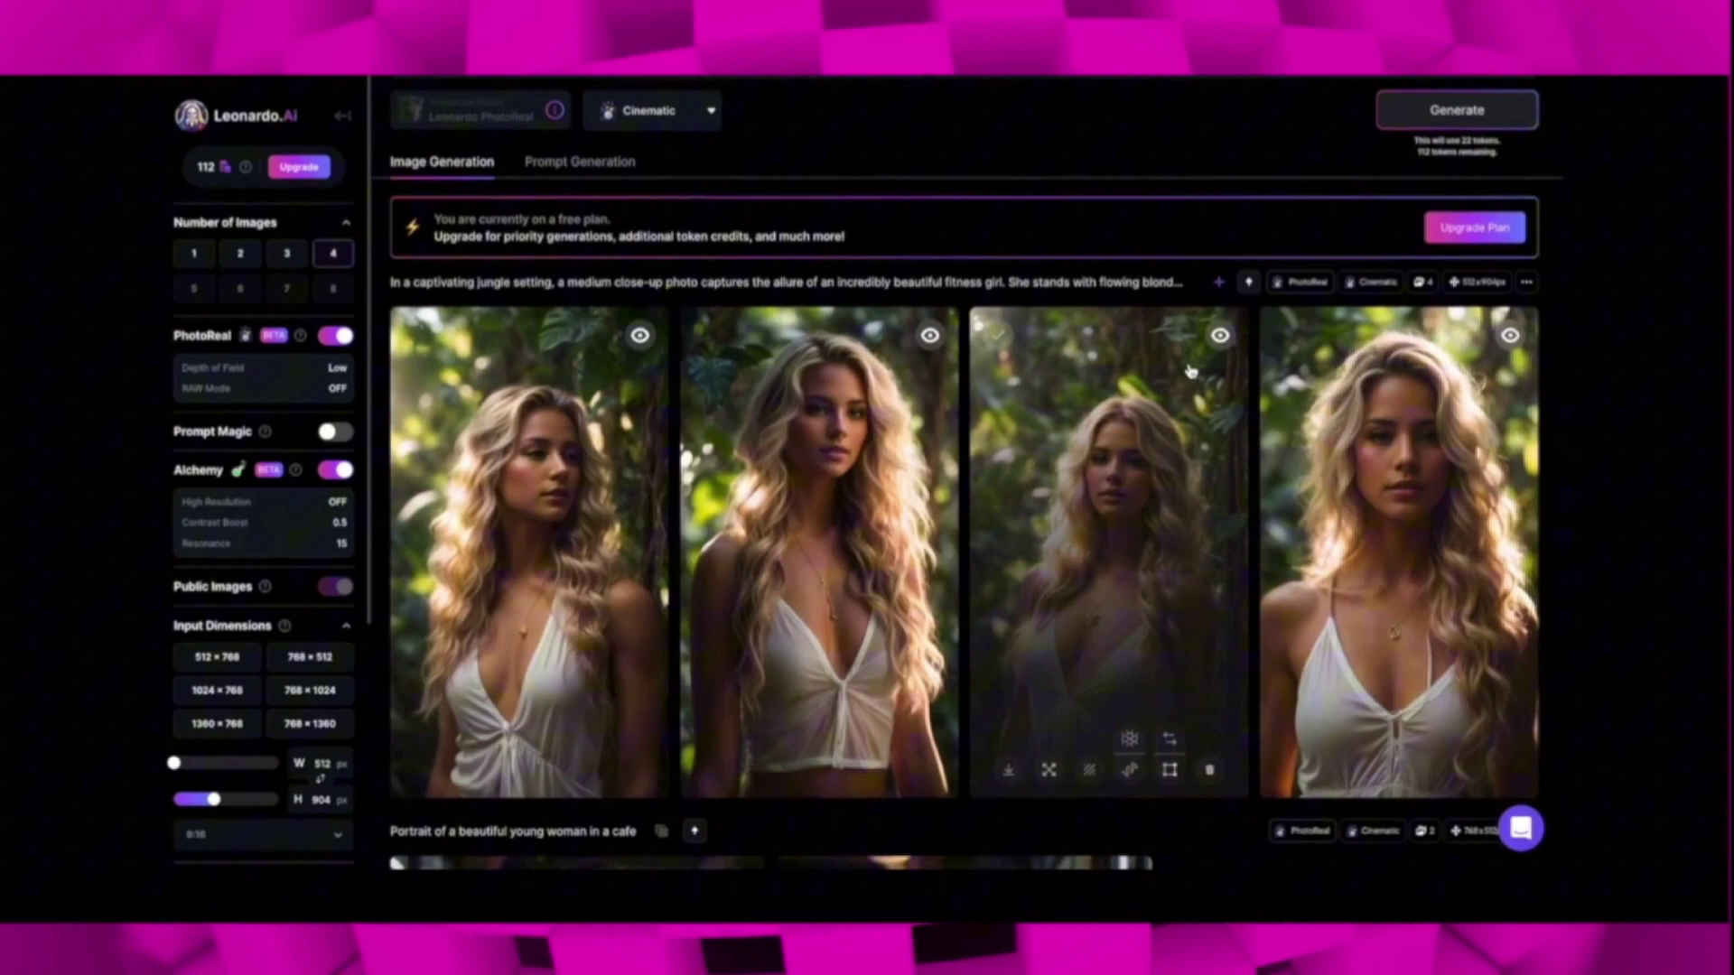
scroll(1190, 370, down, 3)
scroll(1190, 371, up, 3)
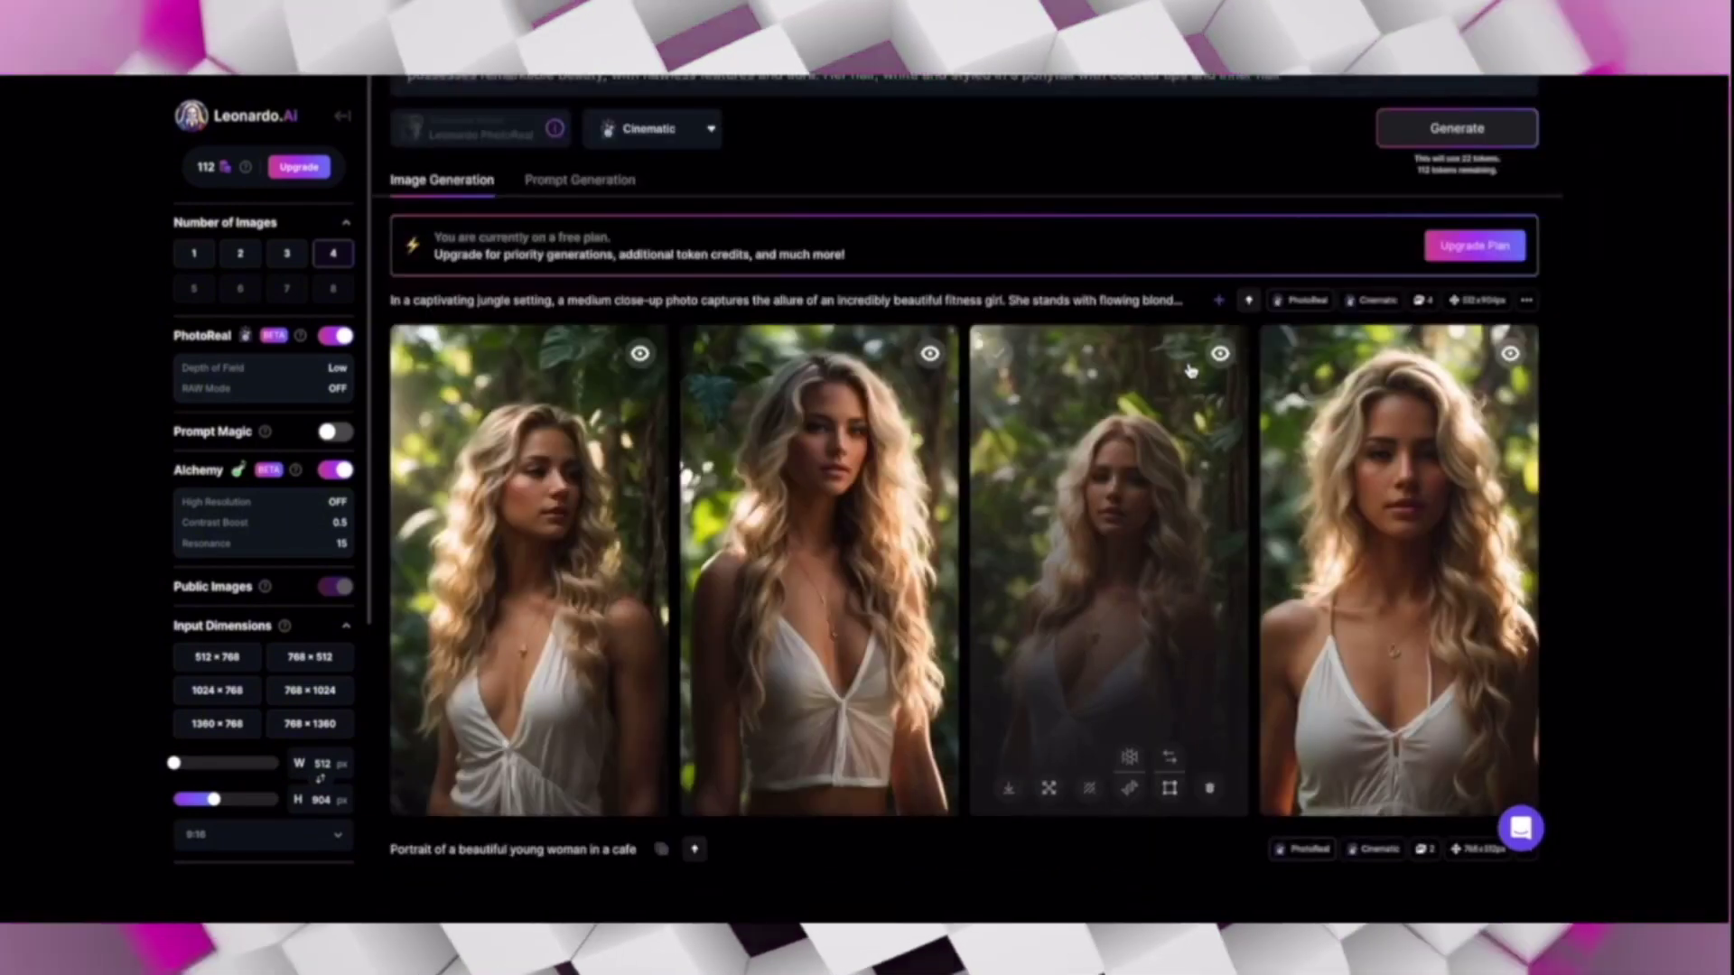
Step: View the fourth generated jungle portrait at full size
mouse_move(988, 411)
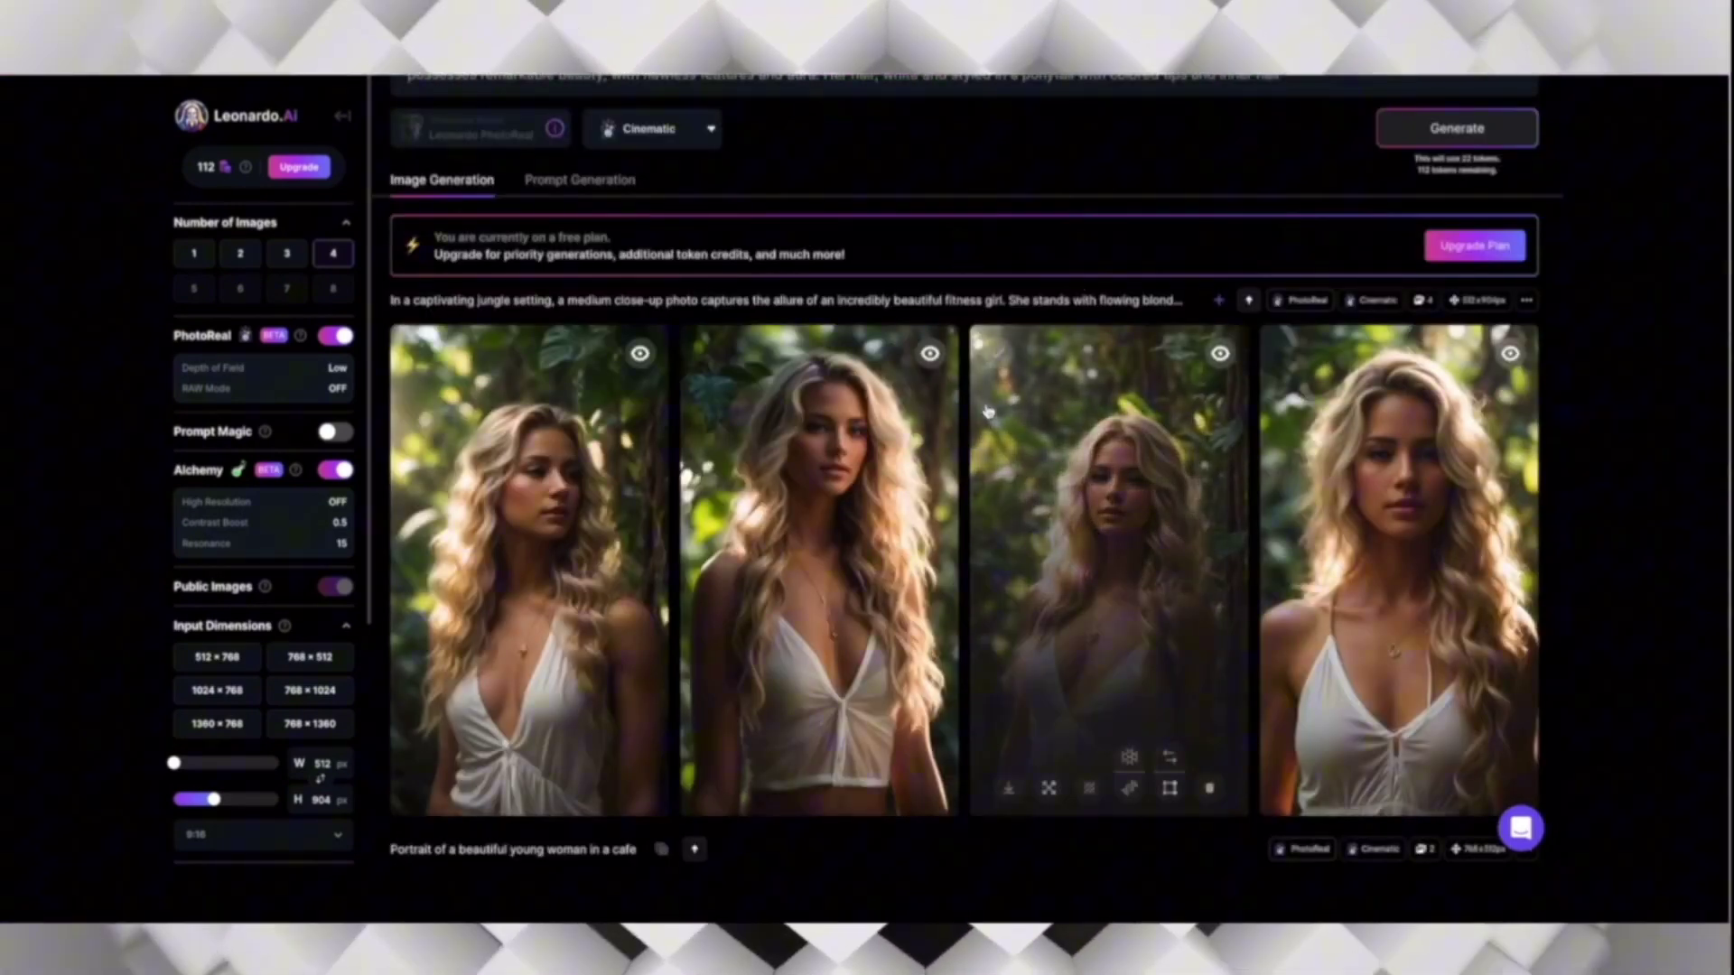
mouse_move(1379, 561)
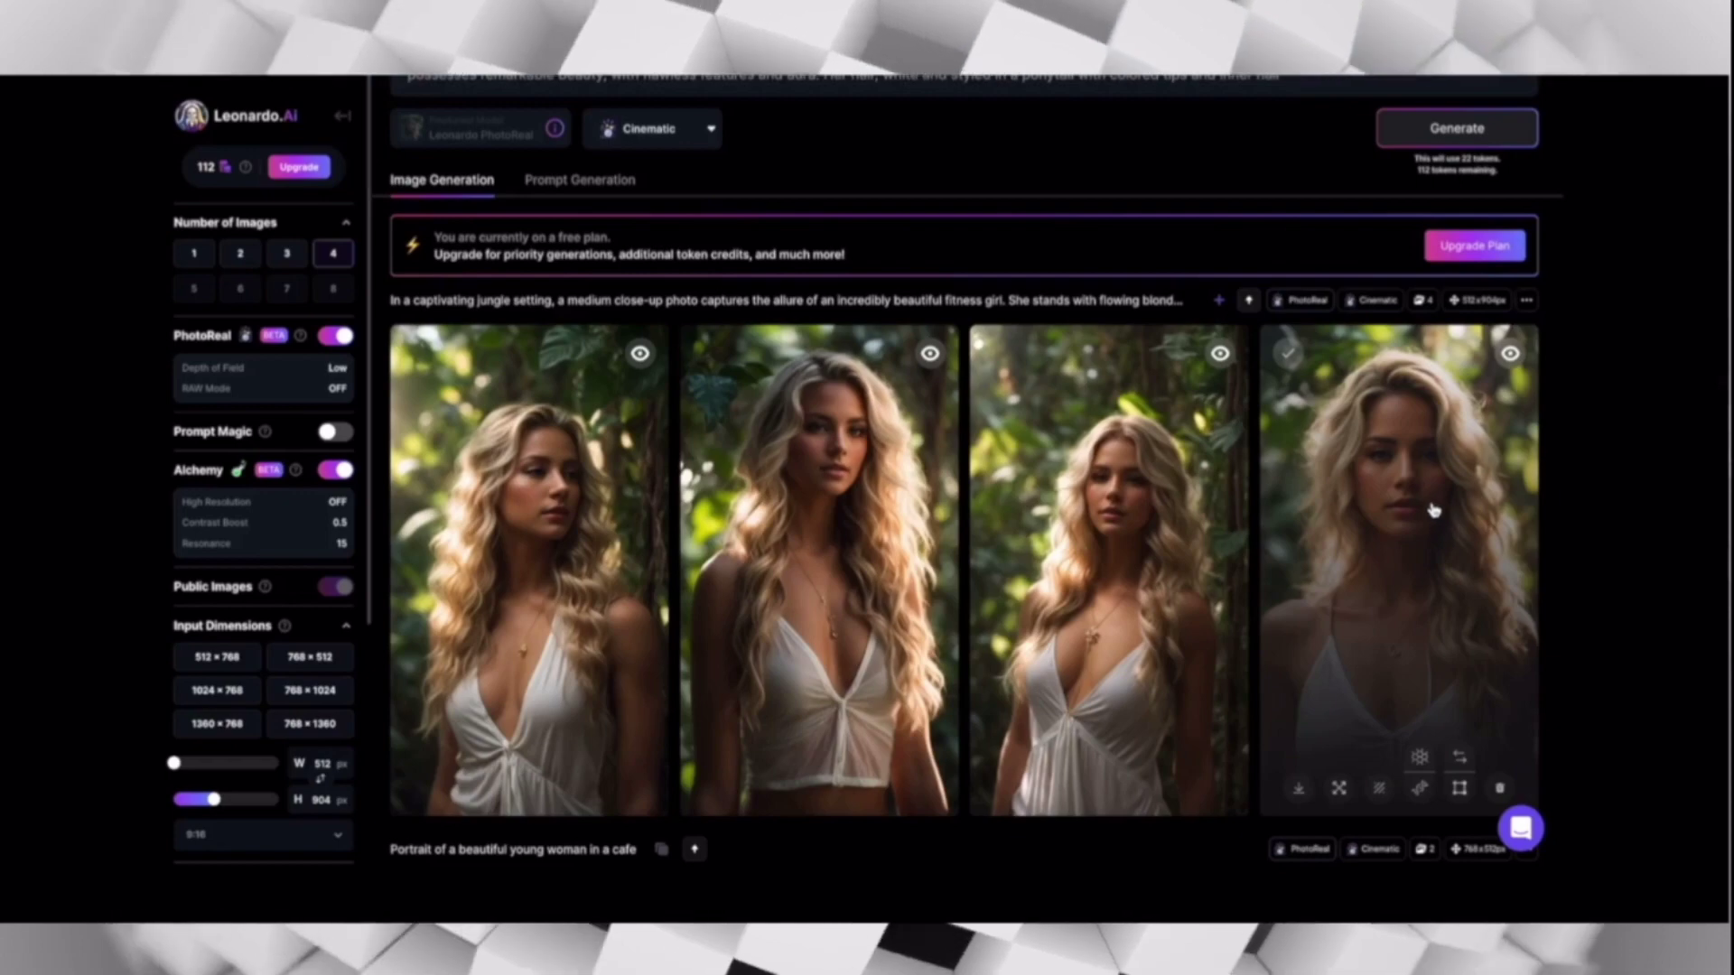
scroll(1449, 571, down, 1)
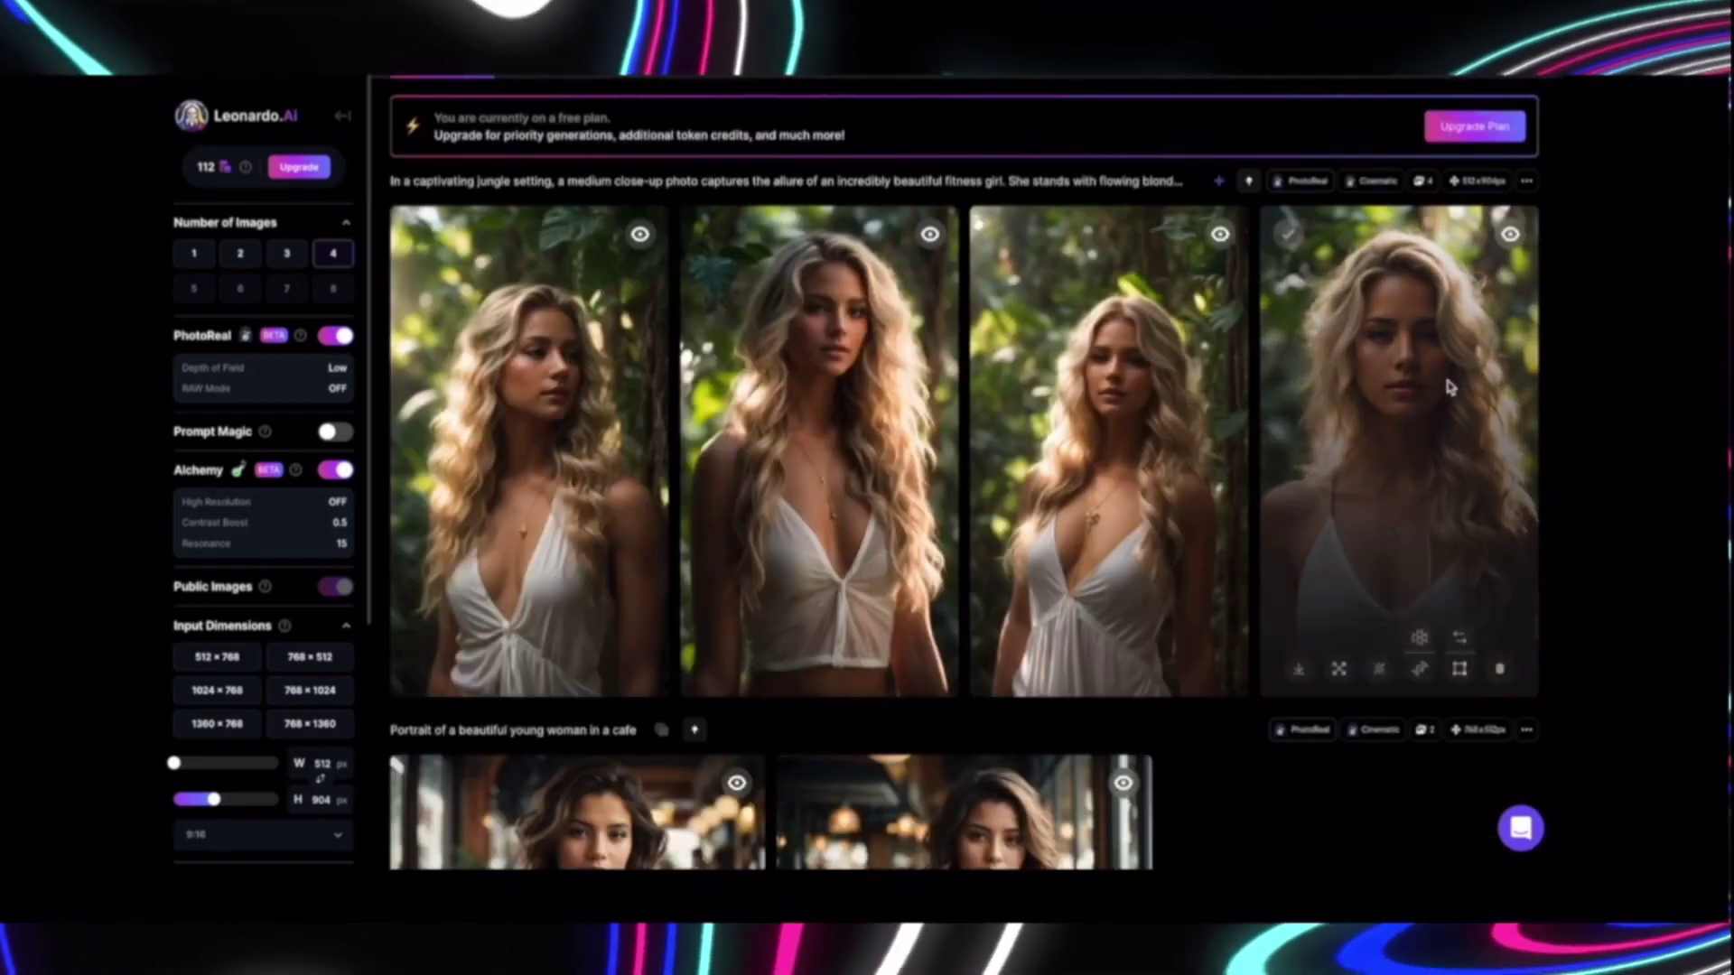
click(1447, 385)
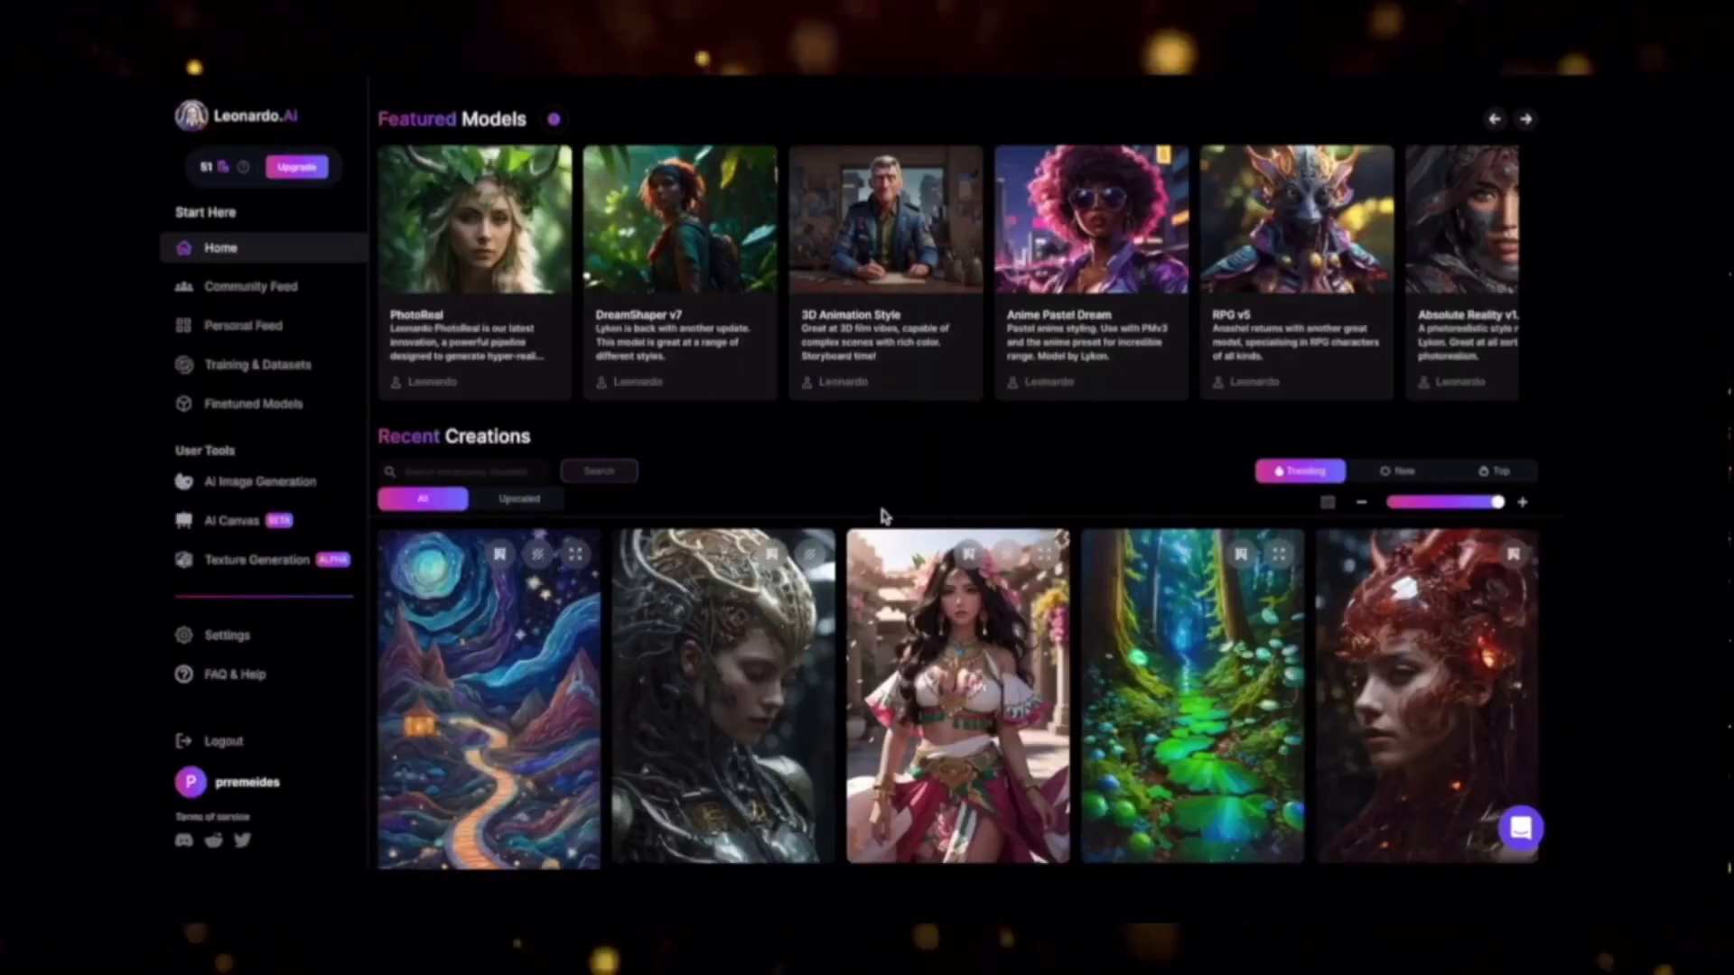
Step: Scroll down through the Home page's Recent Creations feed
scroll(883, 516, down, 10)
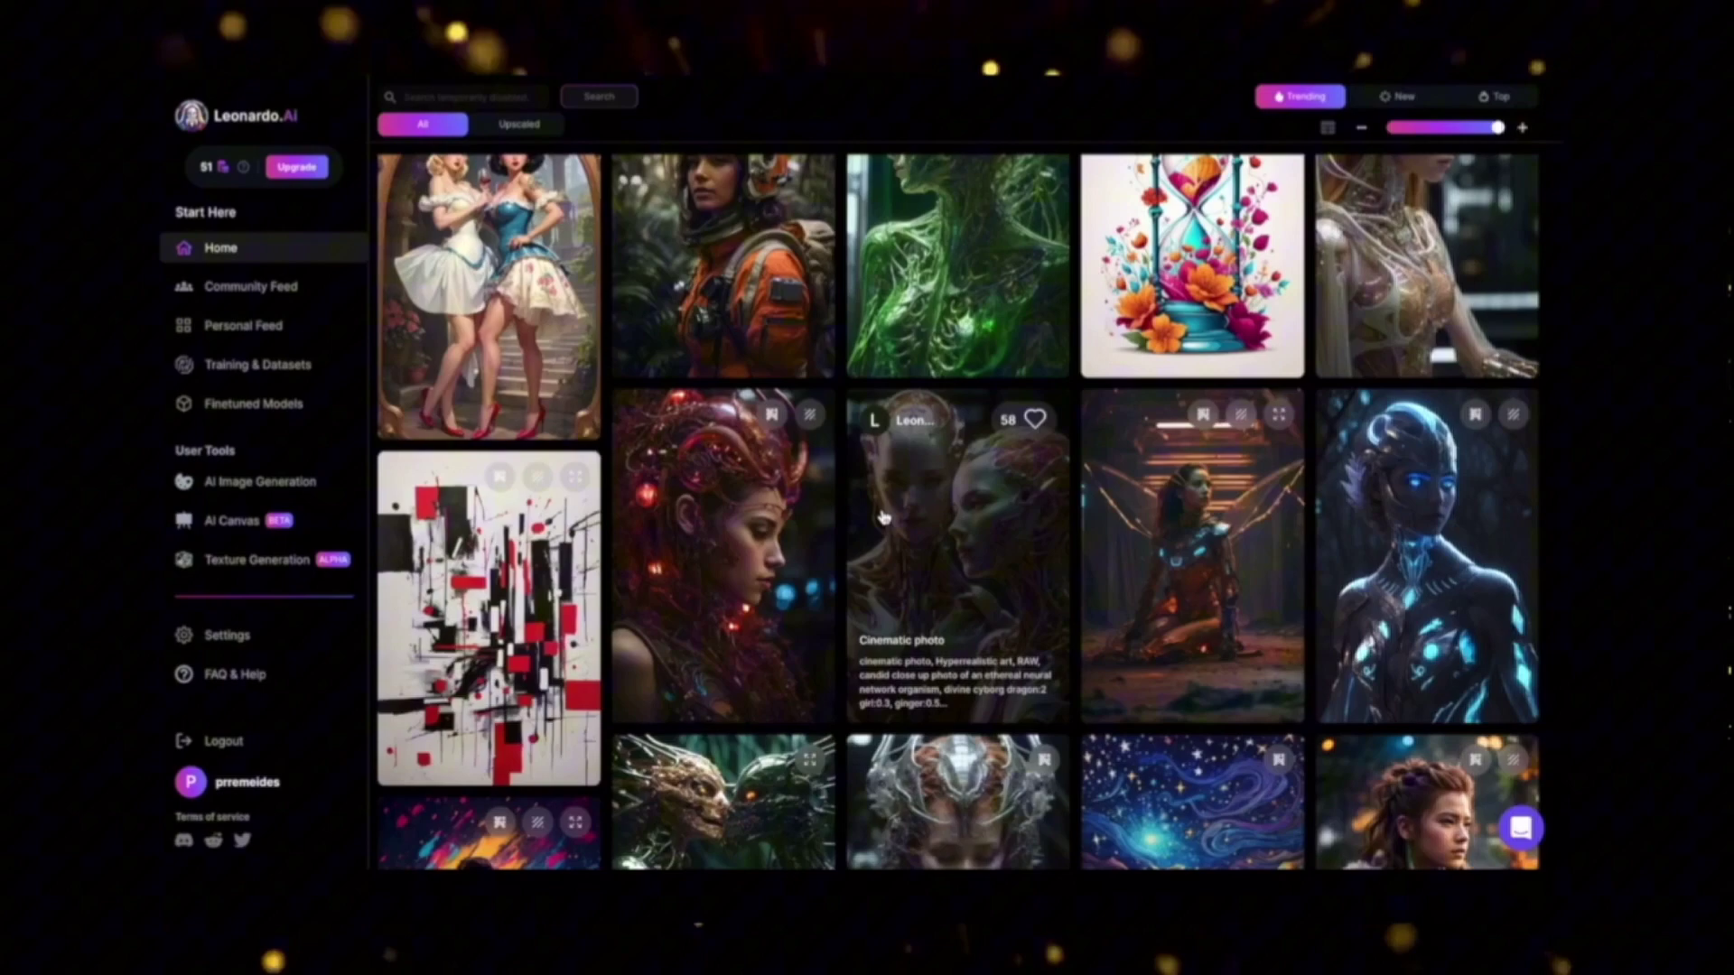
scroll(883, 517, down, 6)
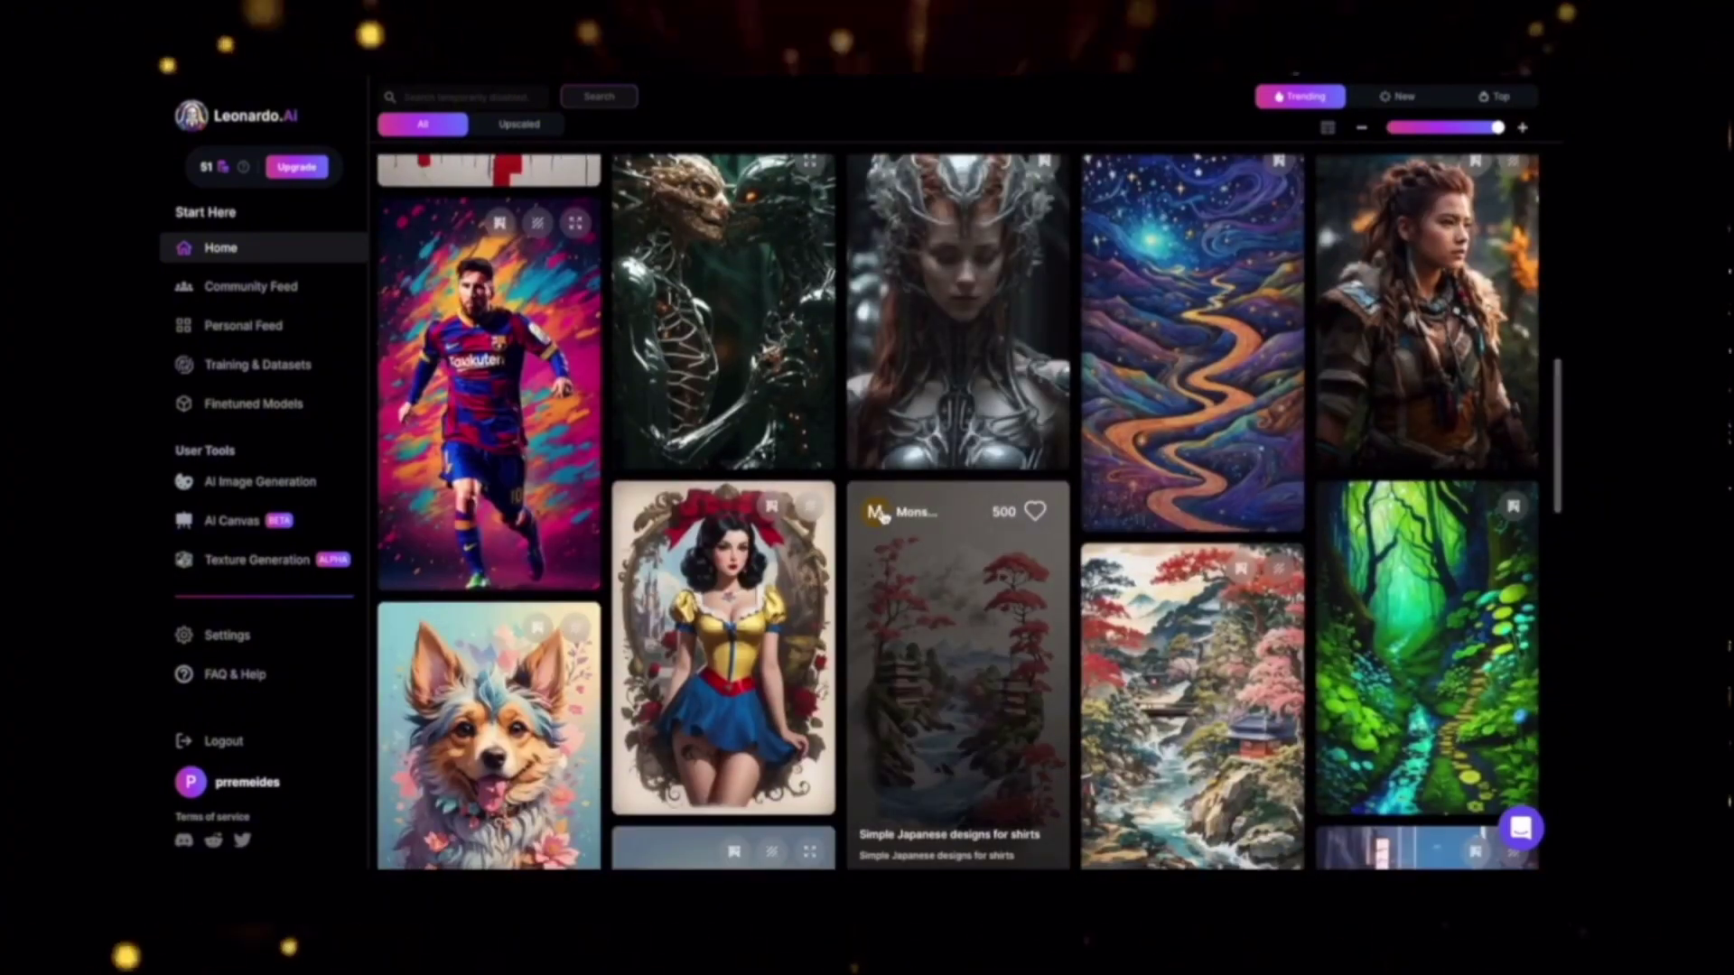
scroll(883, 515, down, 3)
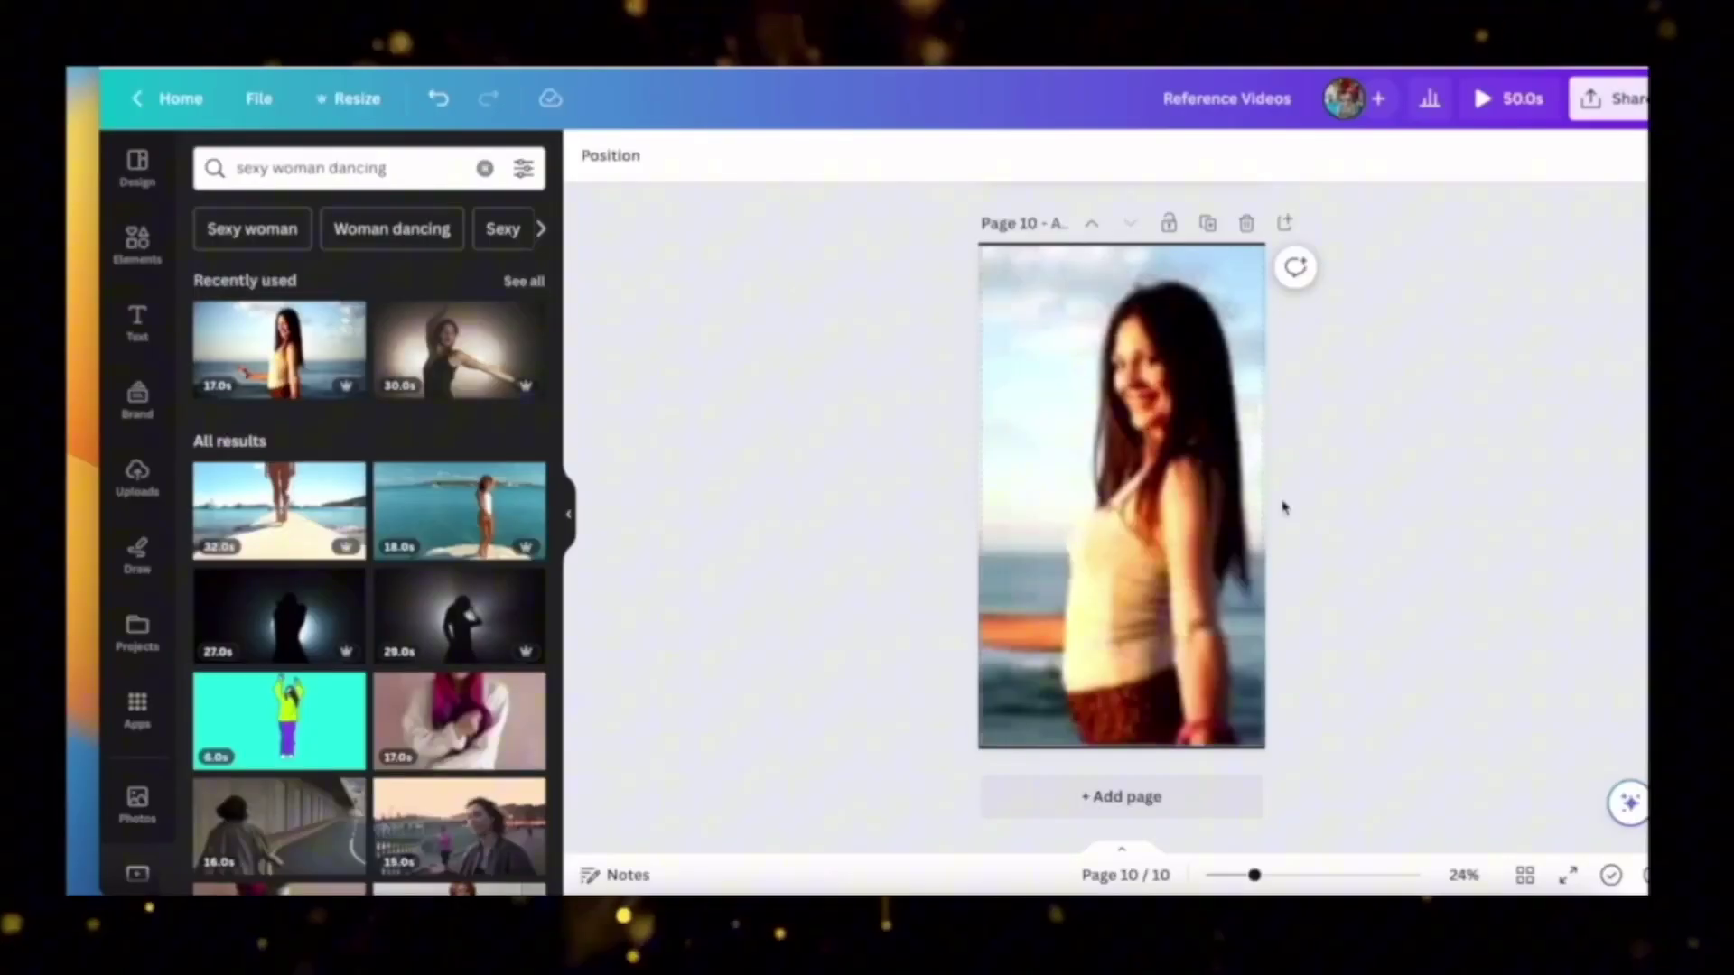
Step: Add a new page and search stock photos of a woman working out
click(1147, 797)
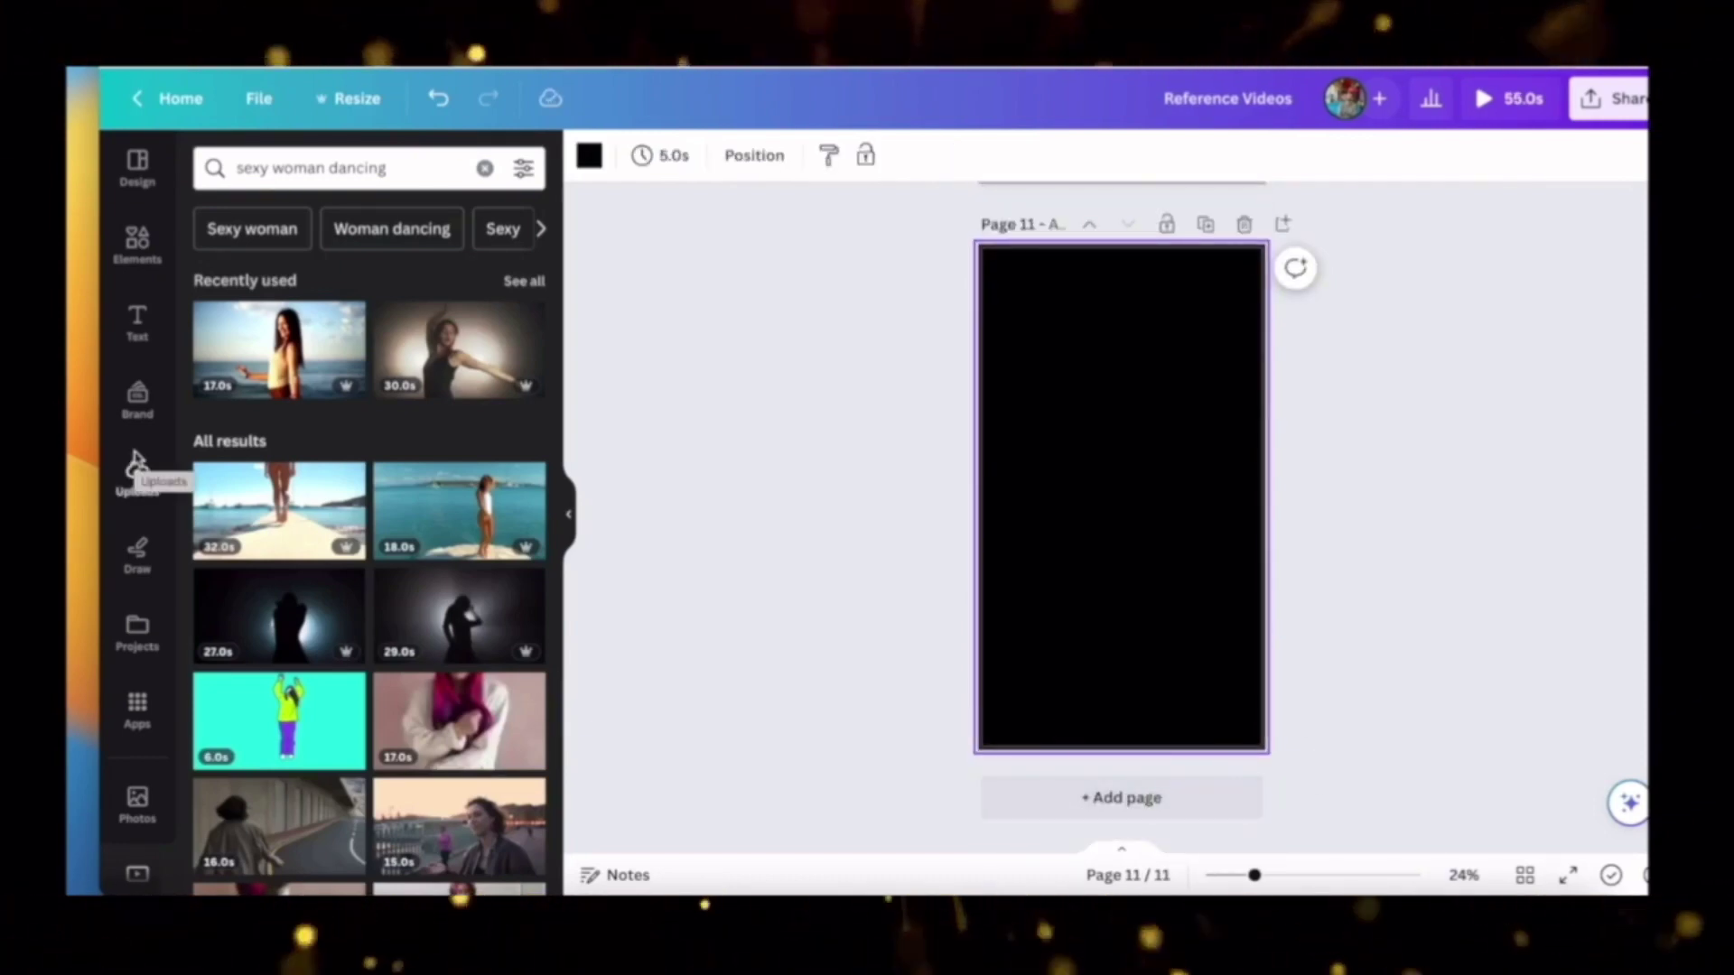
click(485, 168)
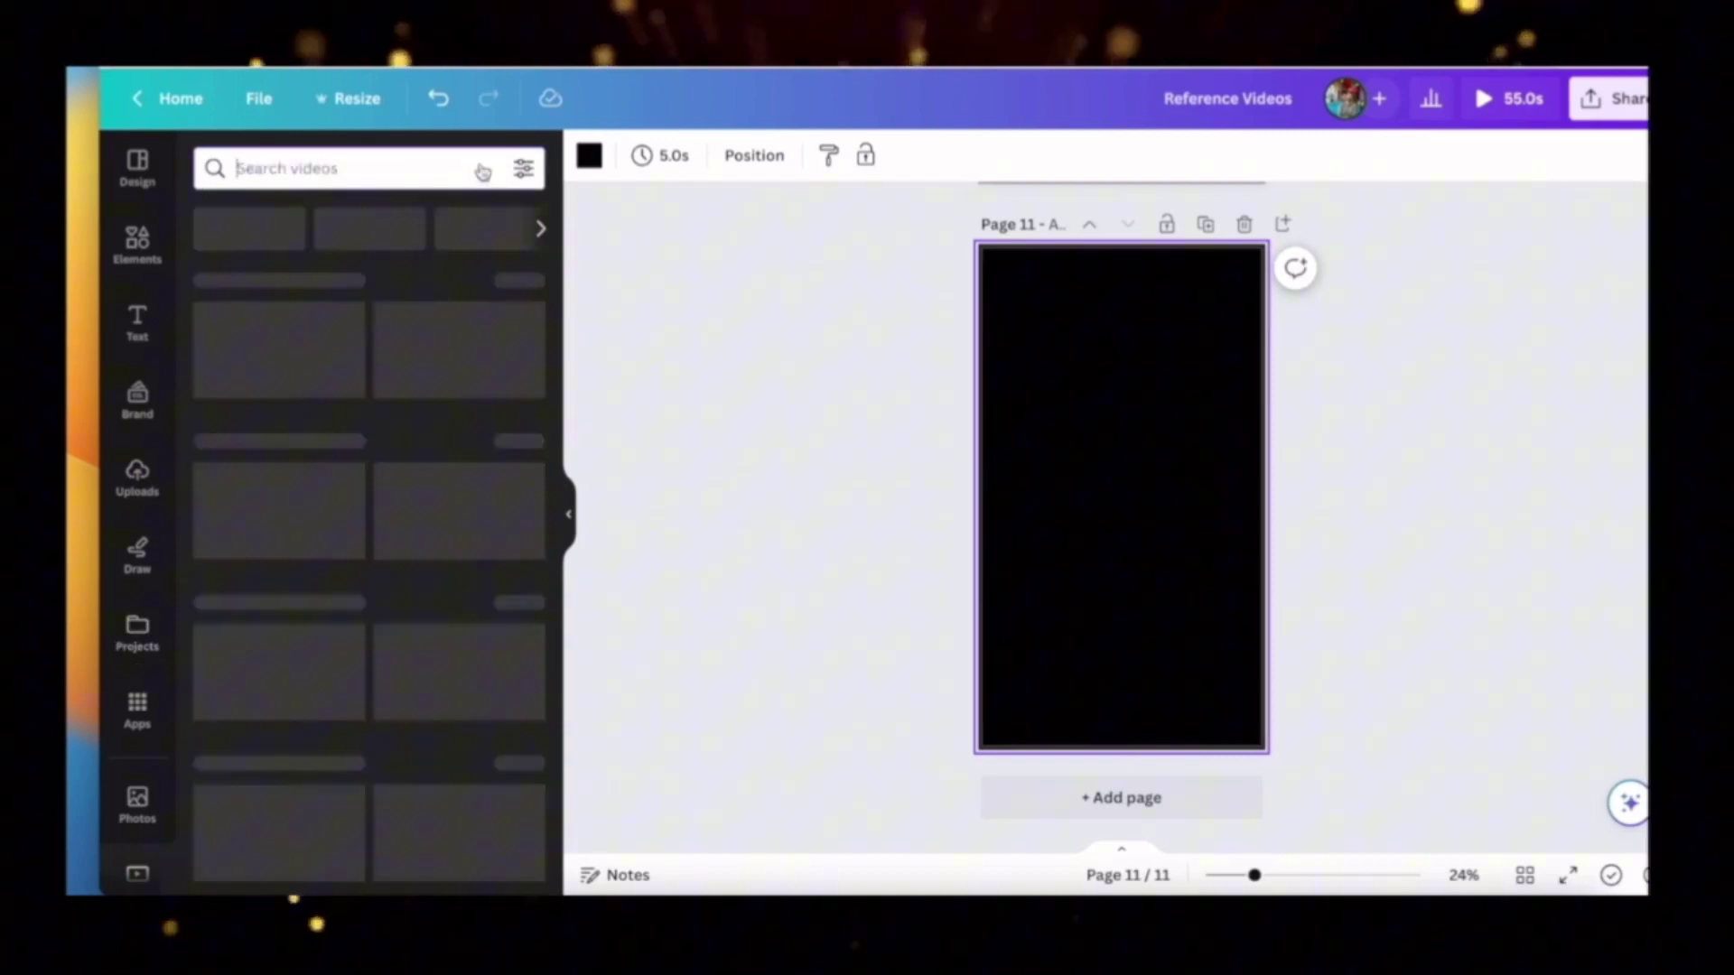
click(138, 803)
click(370, 170)
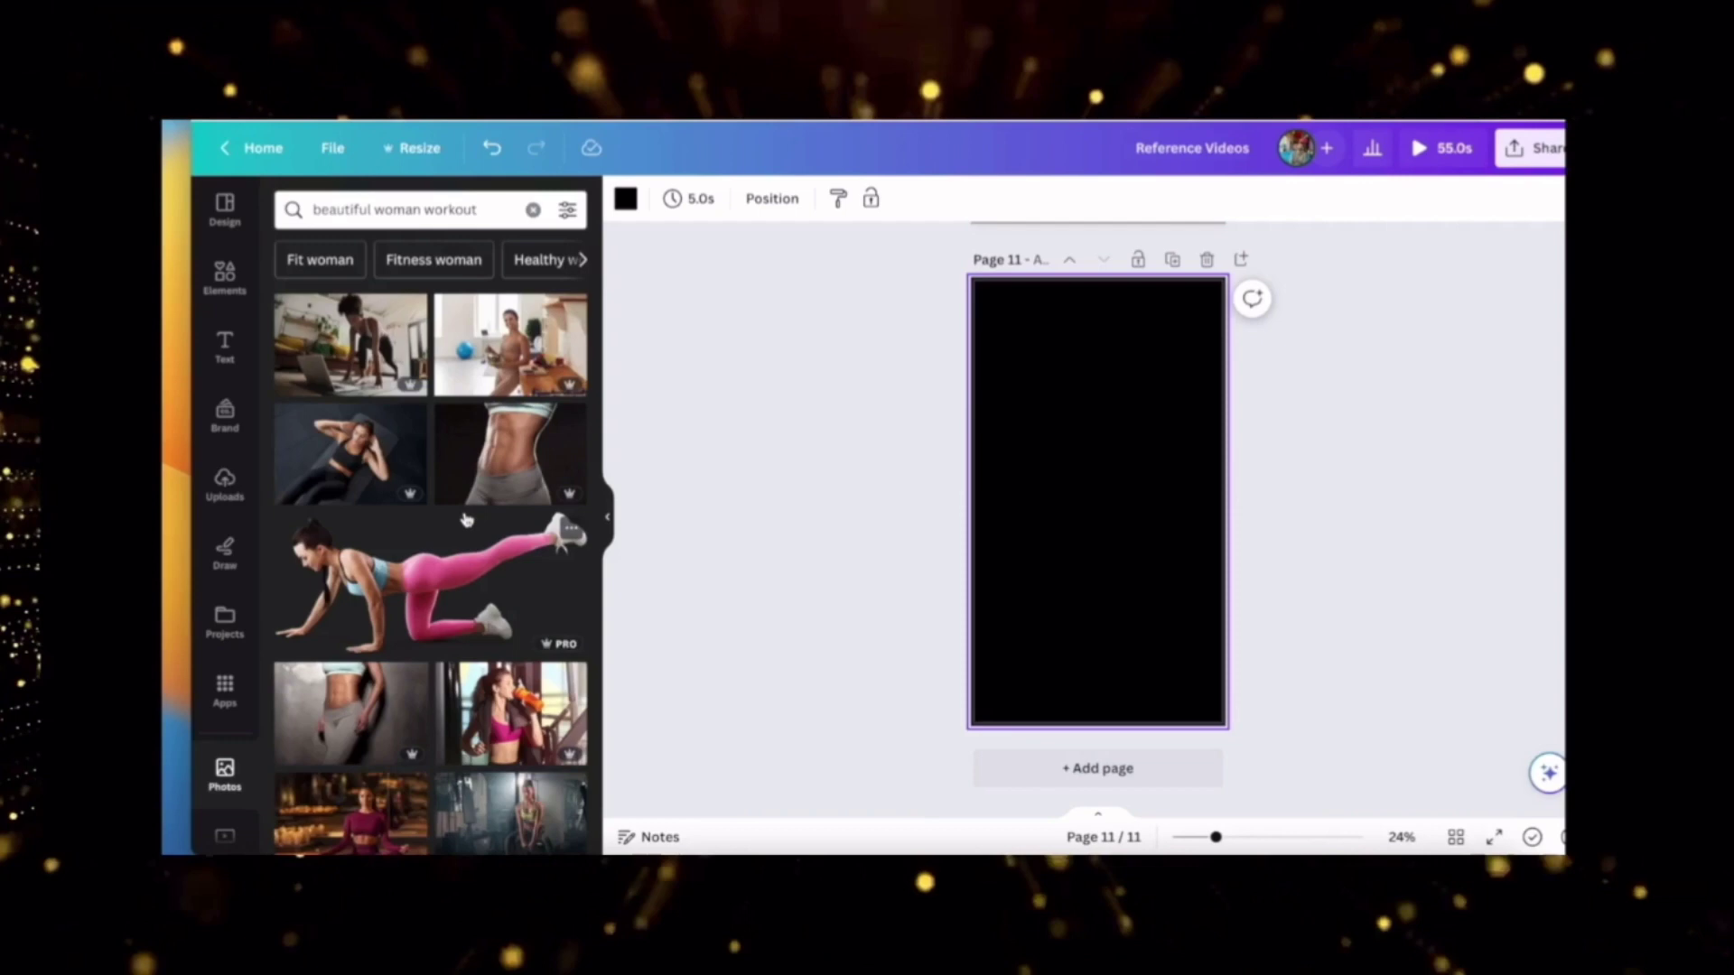
scroll(471, 488, down, 3)
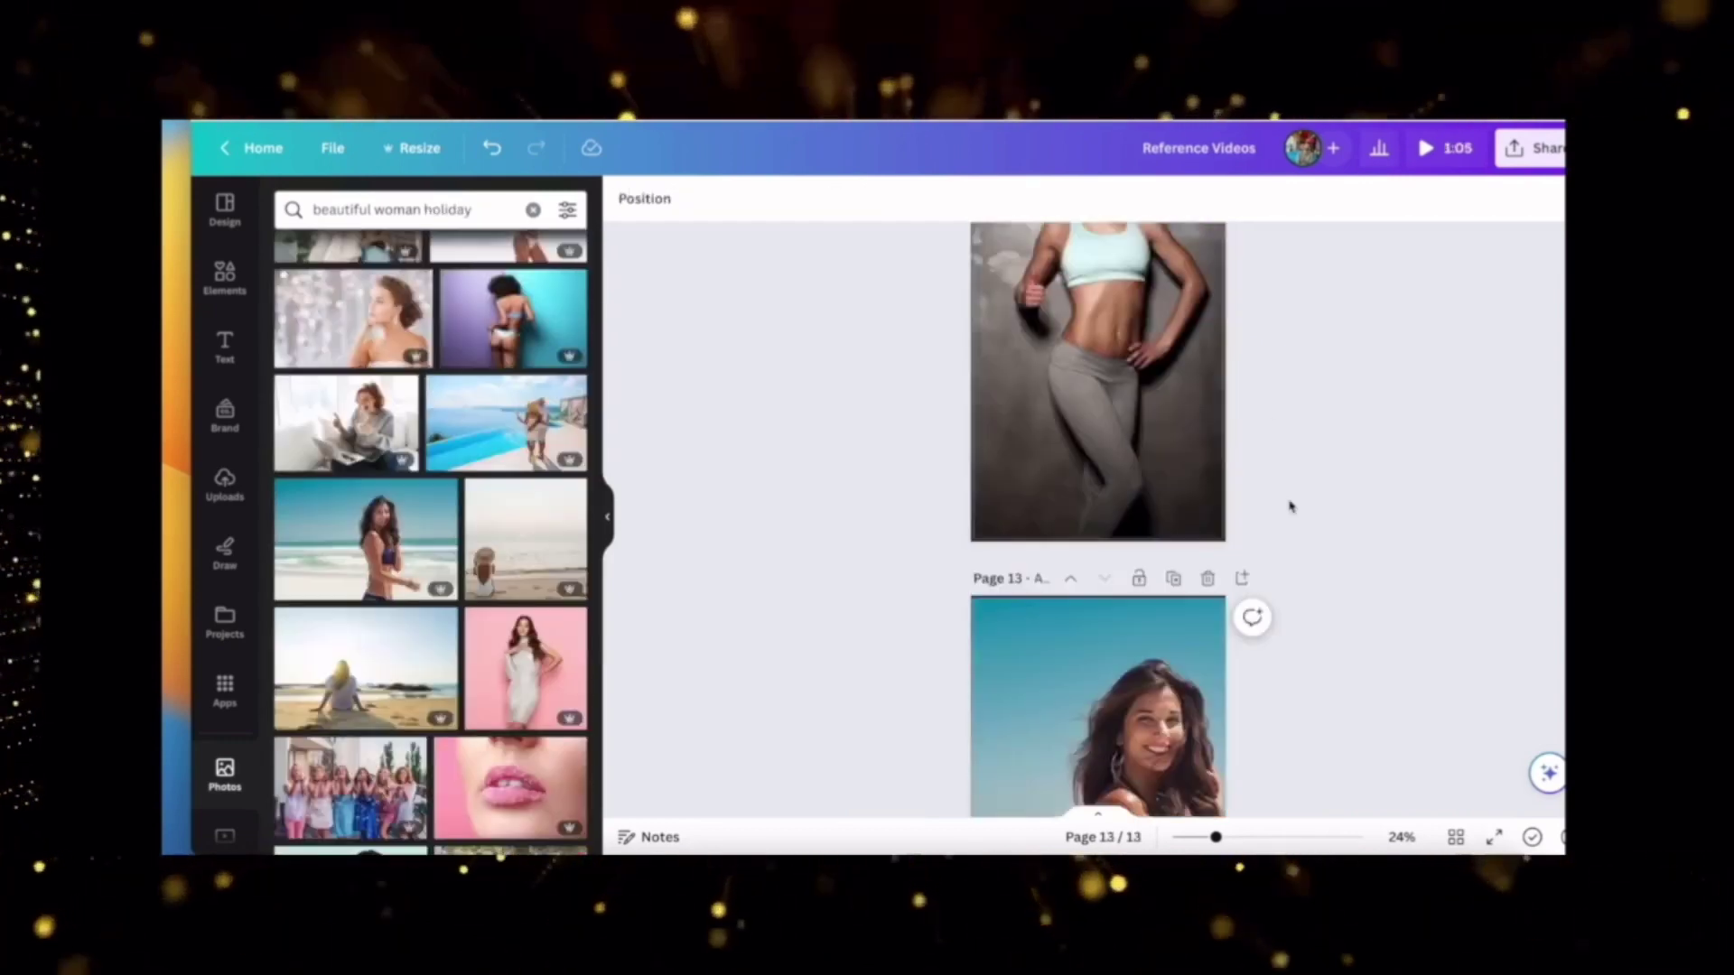
scroll(1289, 503, up, 10)
scroll(1289, 503, up, 5)
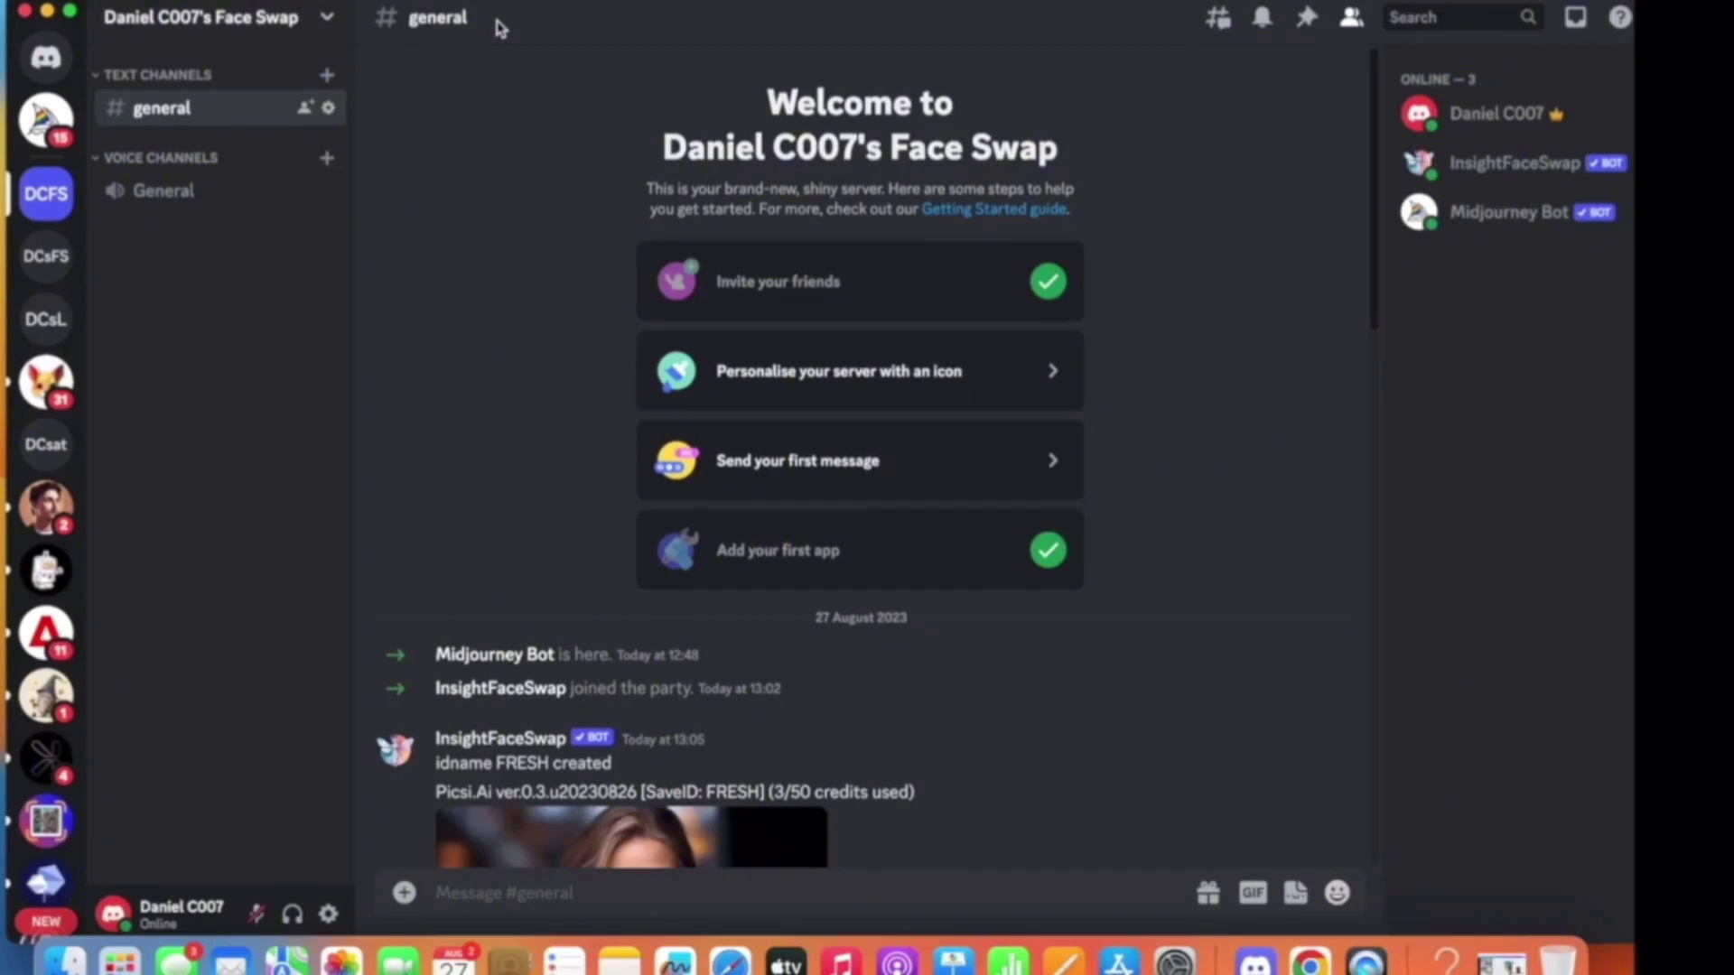
Step: Create a new friends-only Discord server from scratch named Face Swap Test
scroll(18, 524, down, 5)
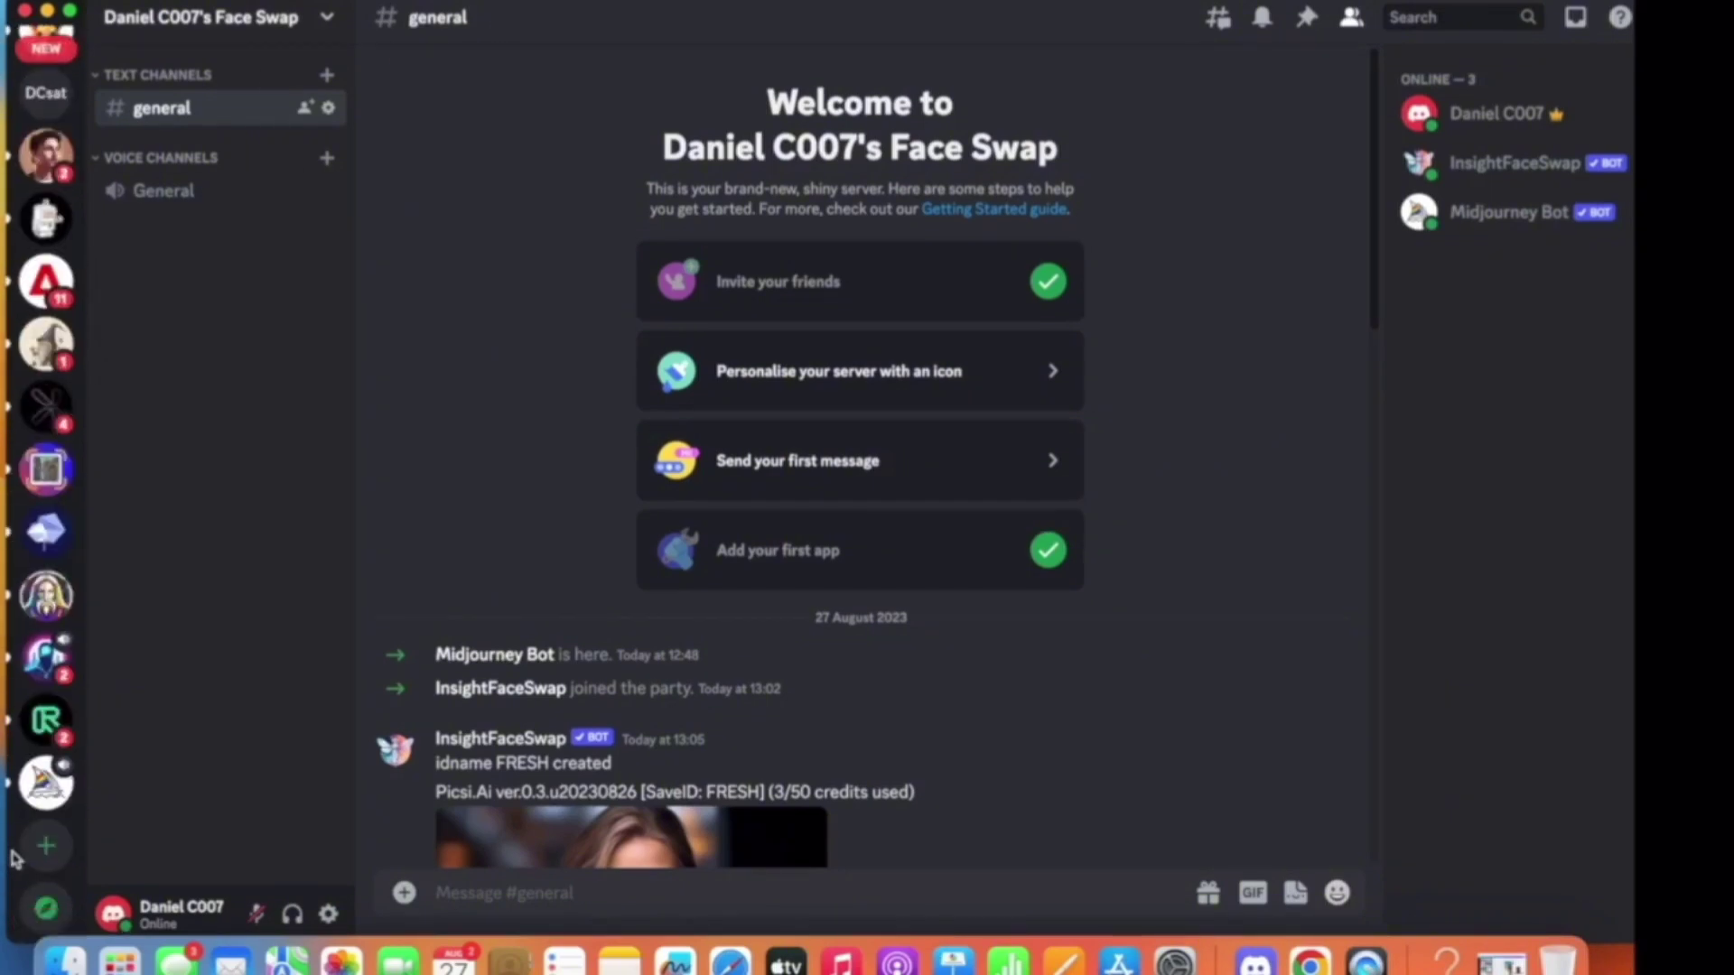
click(46, 846)
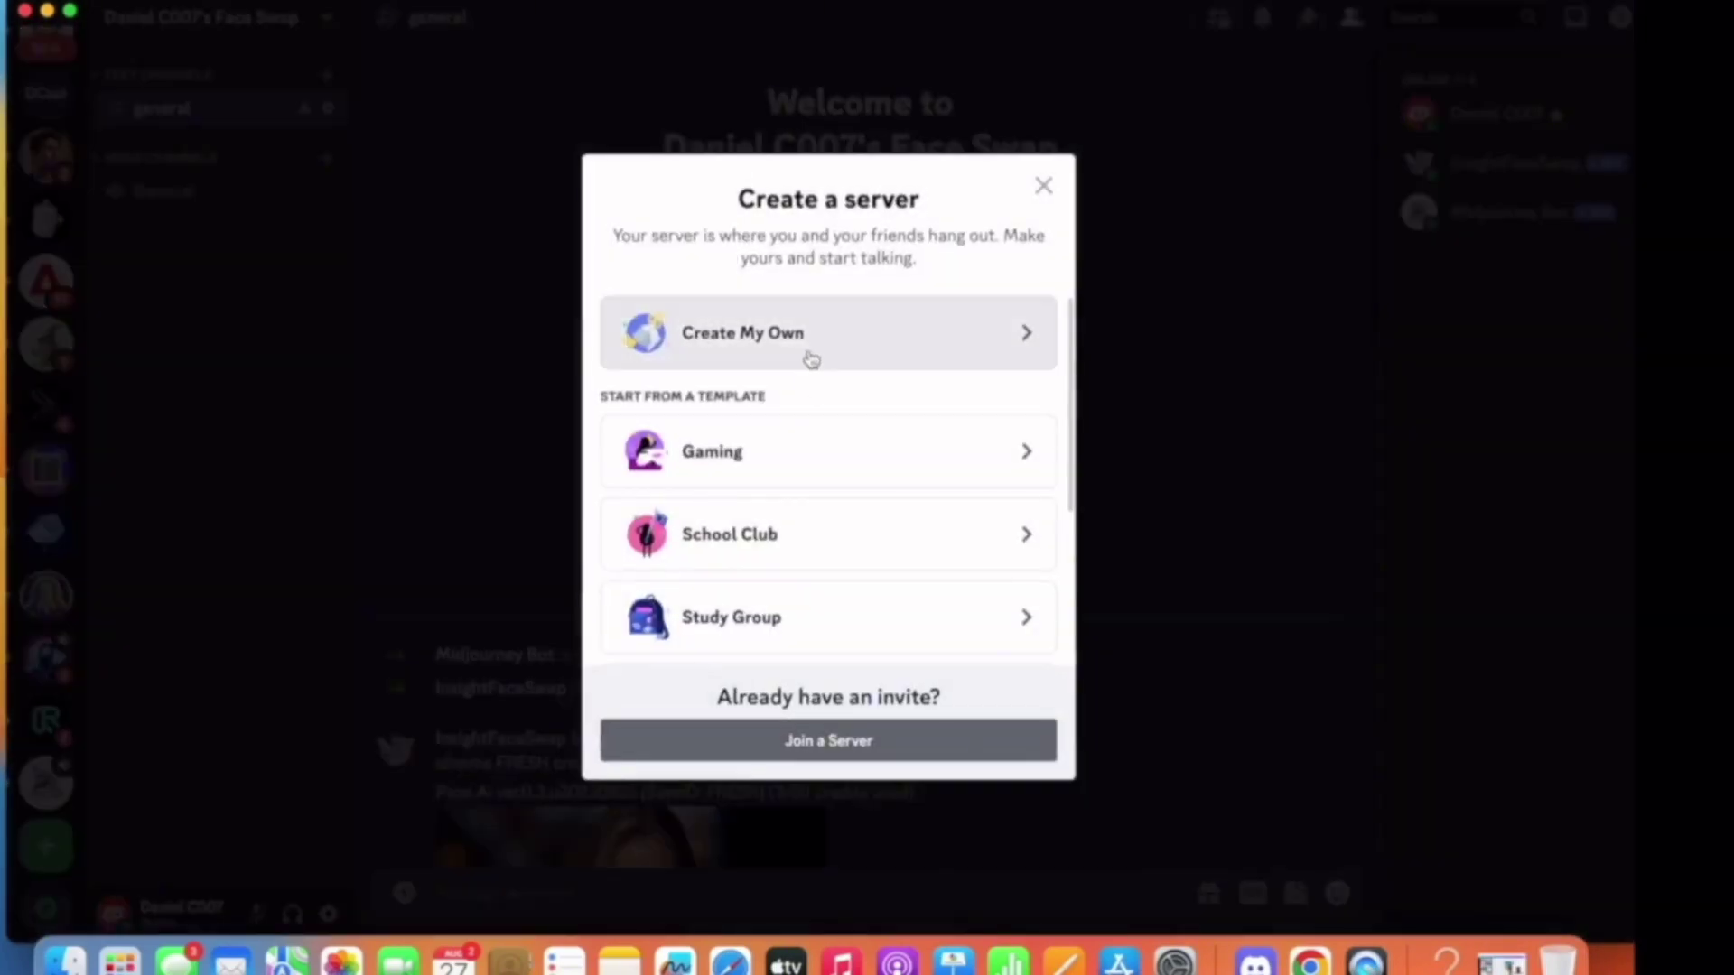
click(811, 359)
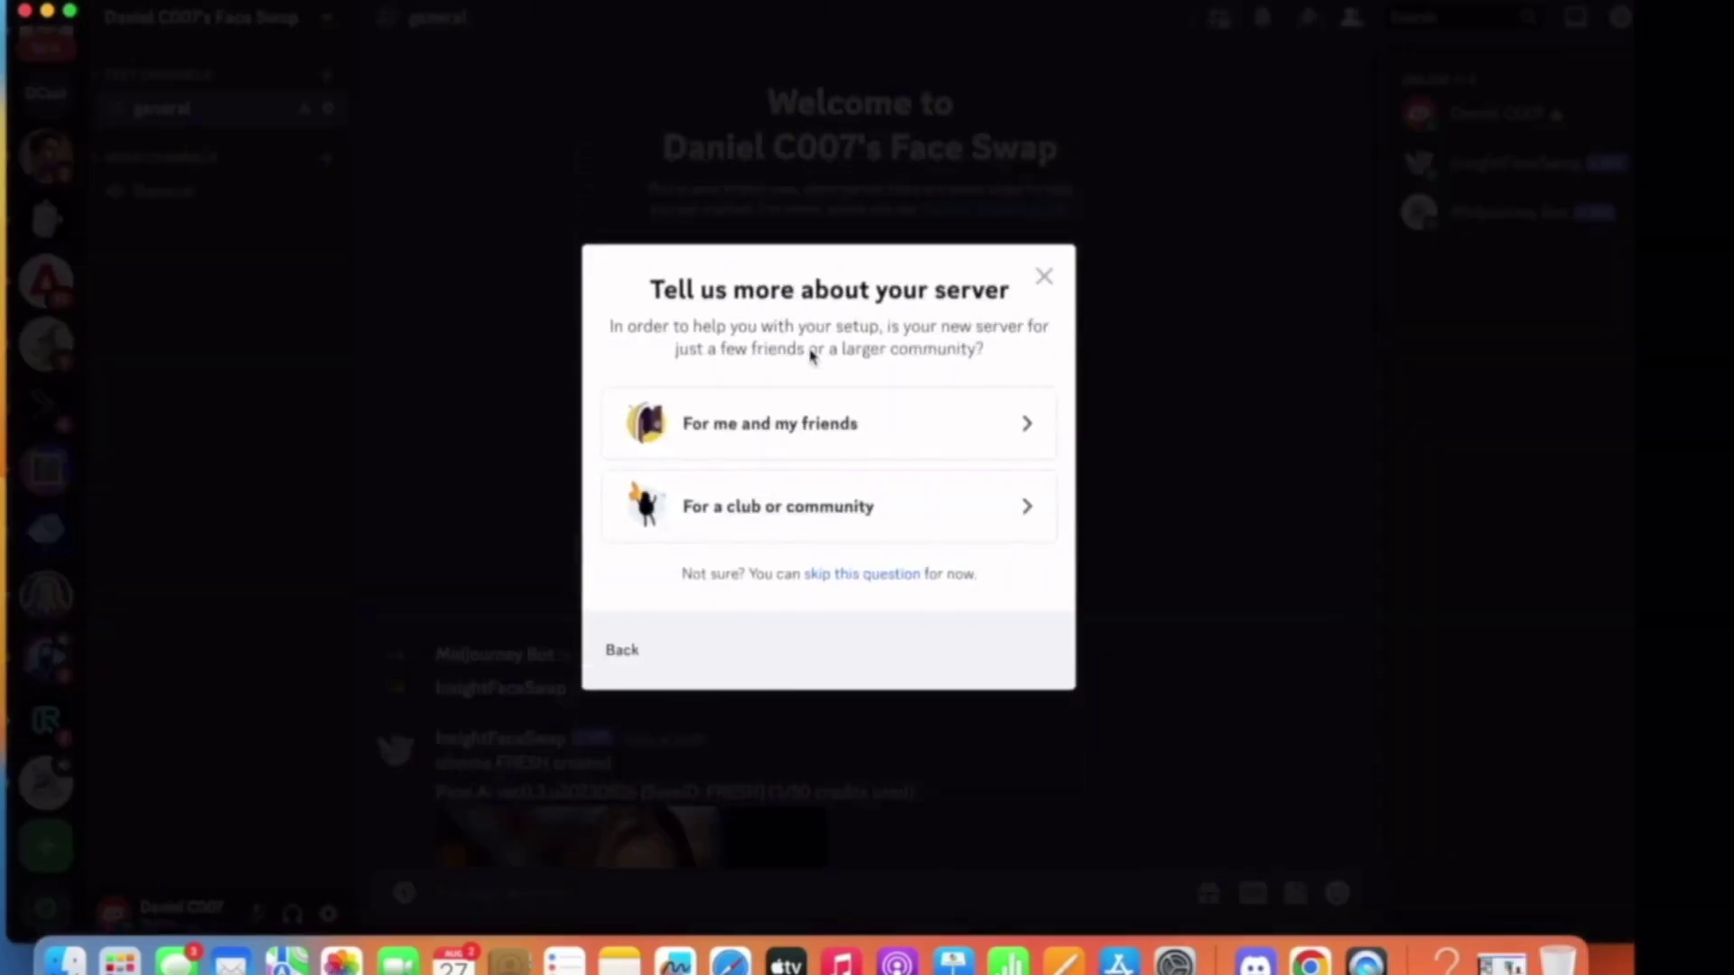
click(752, 426)
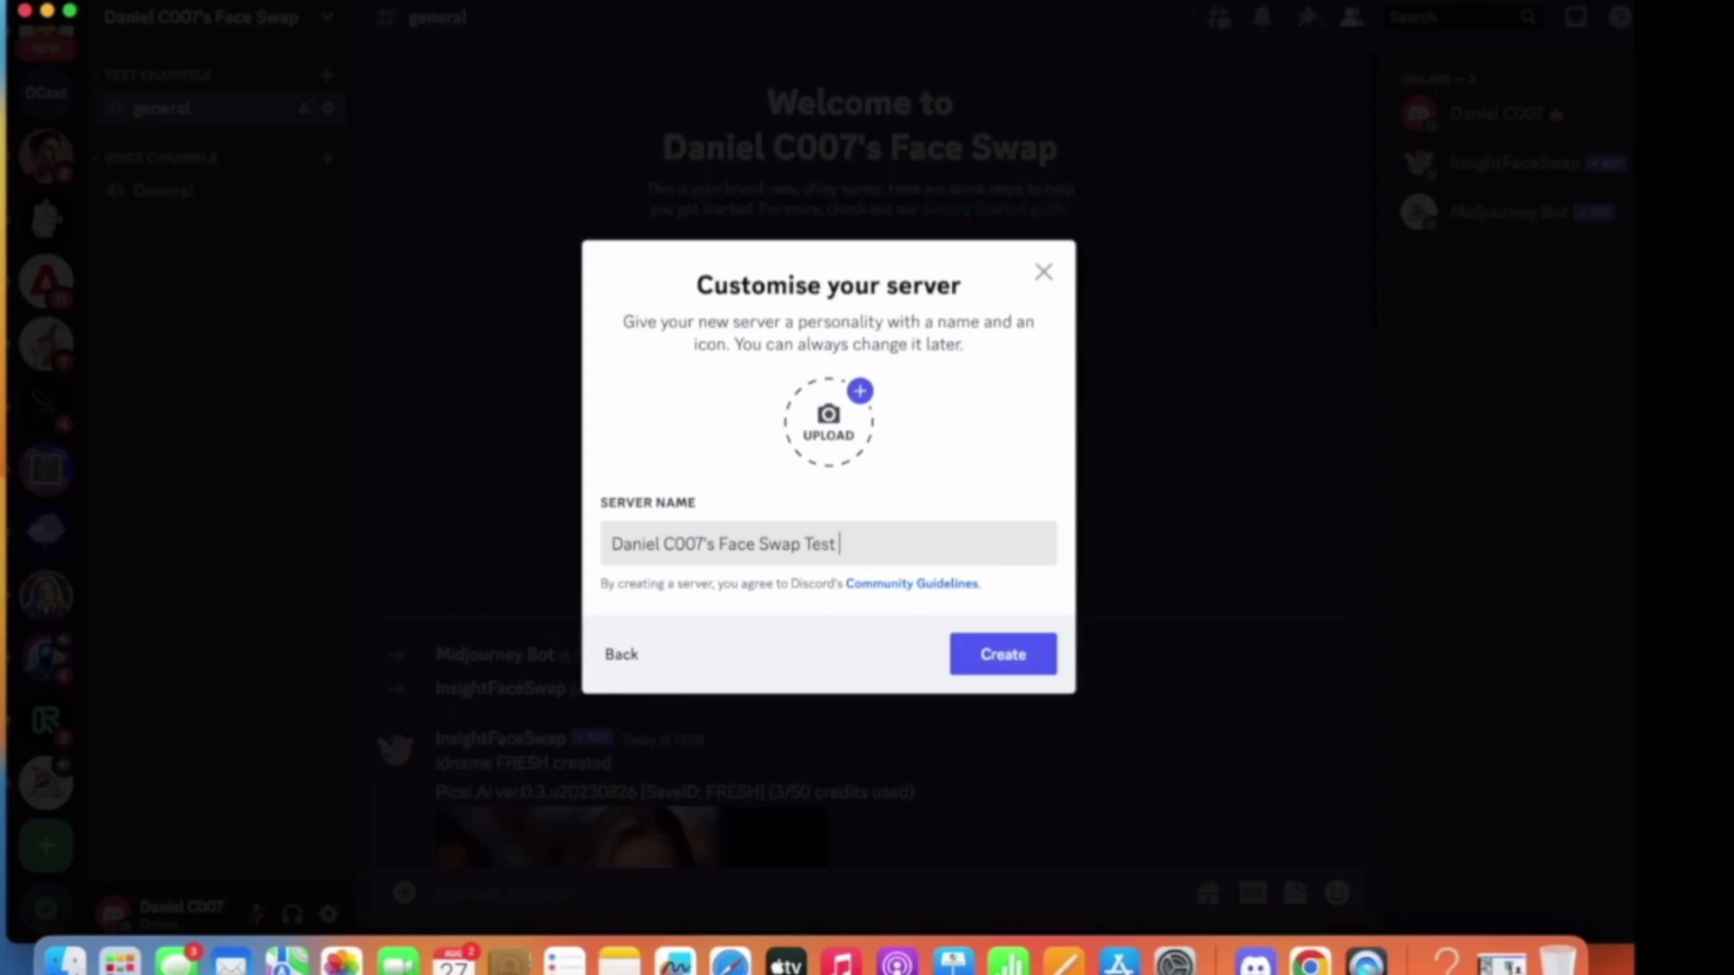
click(1011, 666)
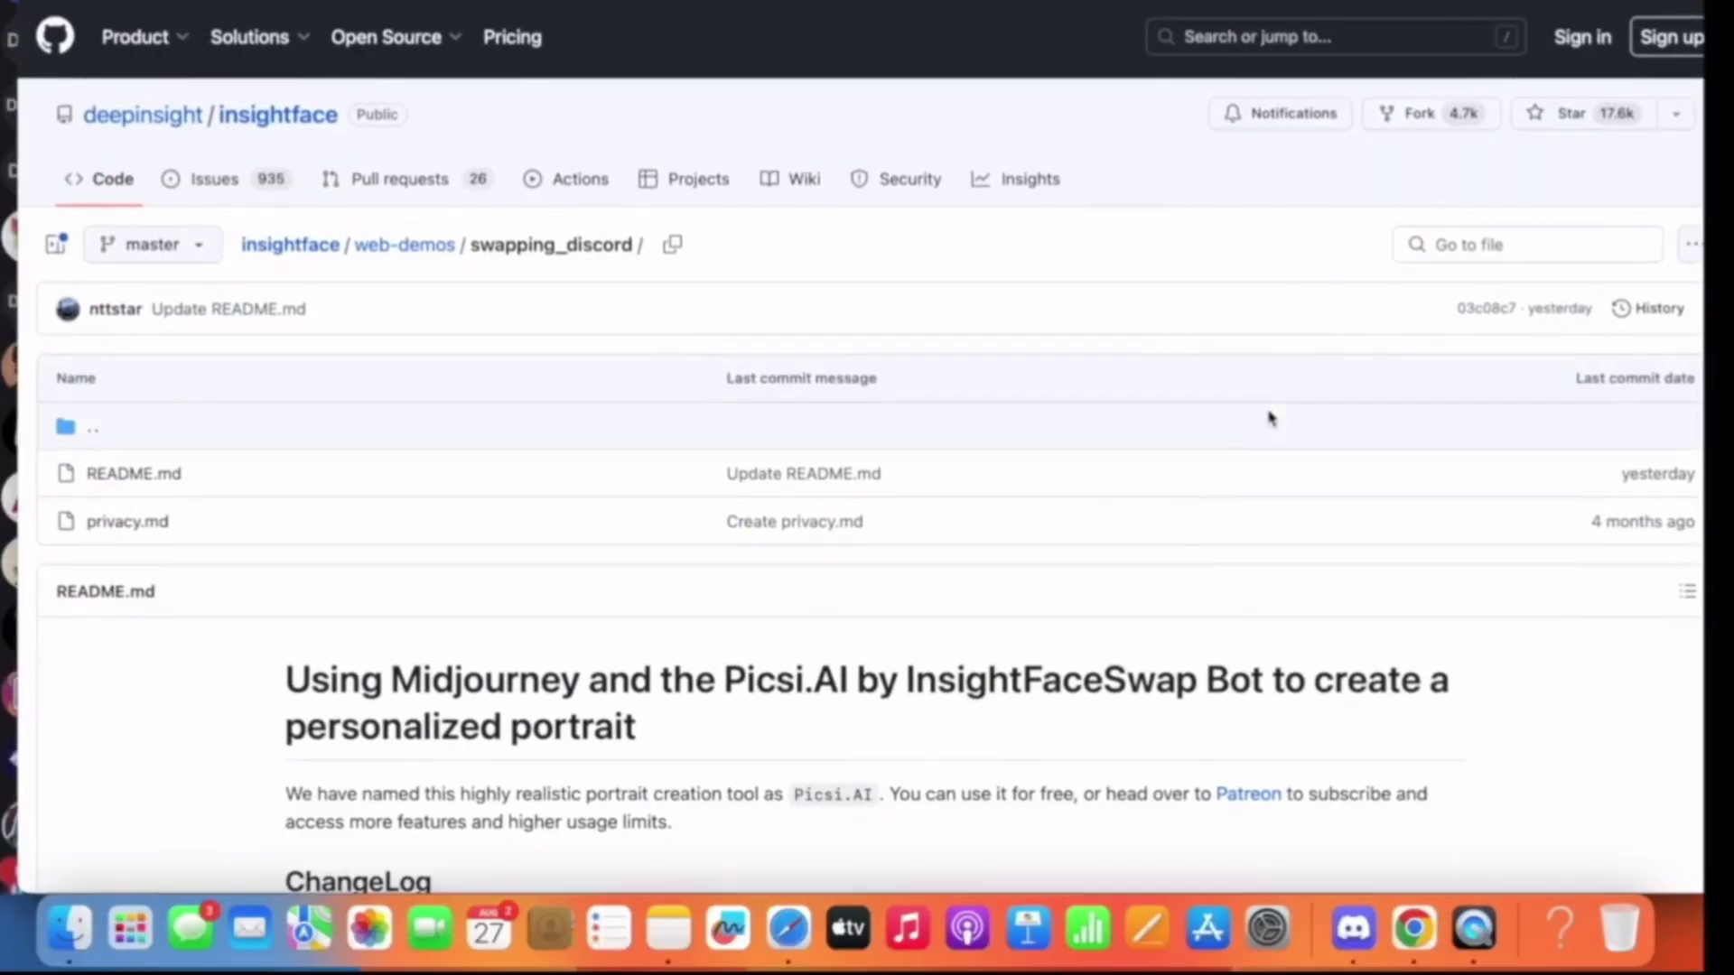
Step: Find the README's Step-by-step guide and follow its InsightFaceSwap bot invite link
scroll(1269, 418, down, 20)
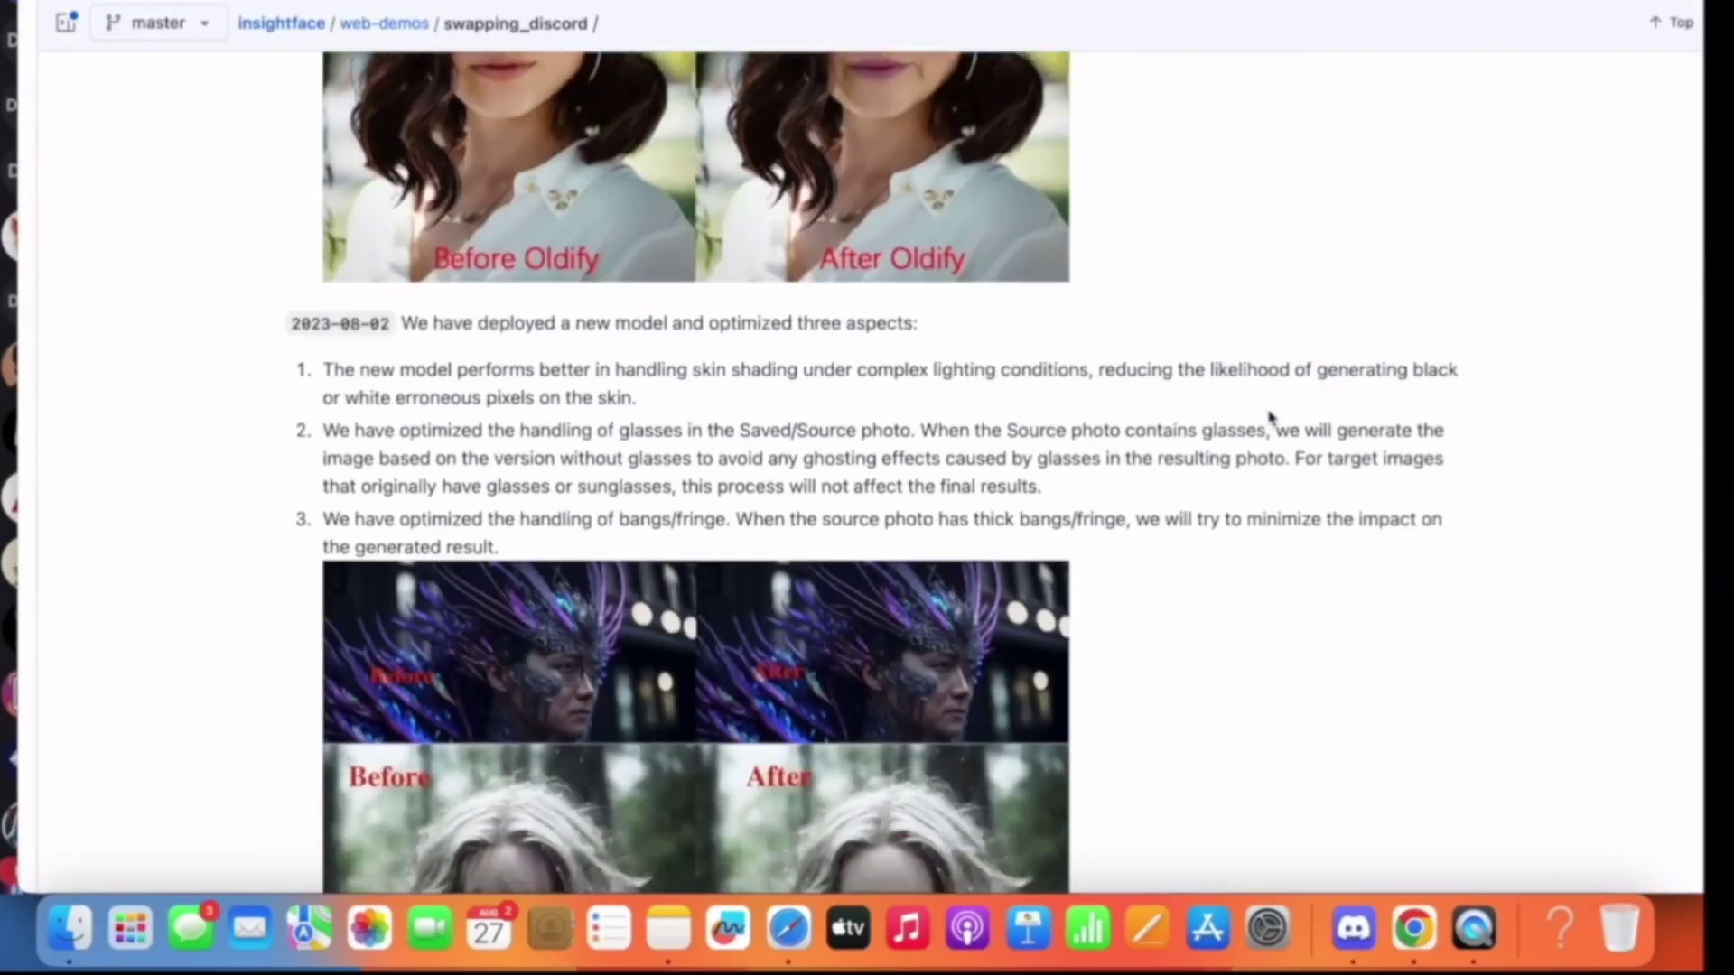
scroll(1267, 411, down, 15)
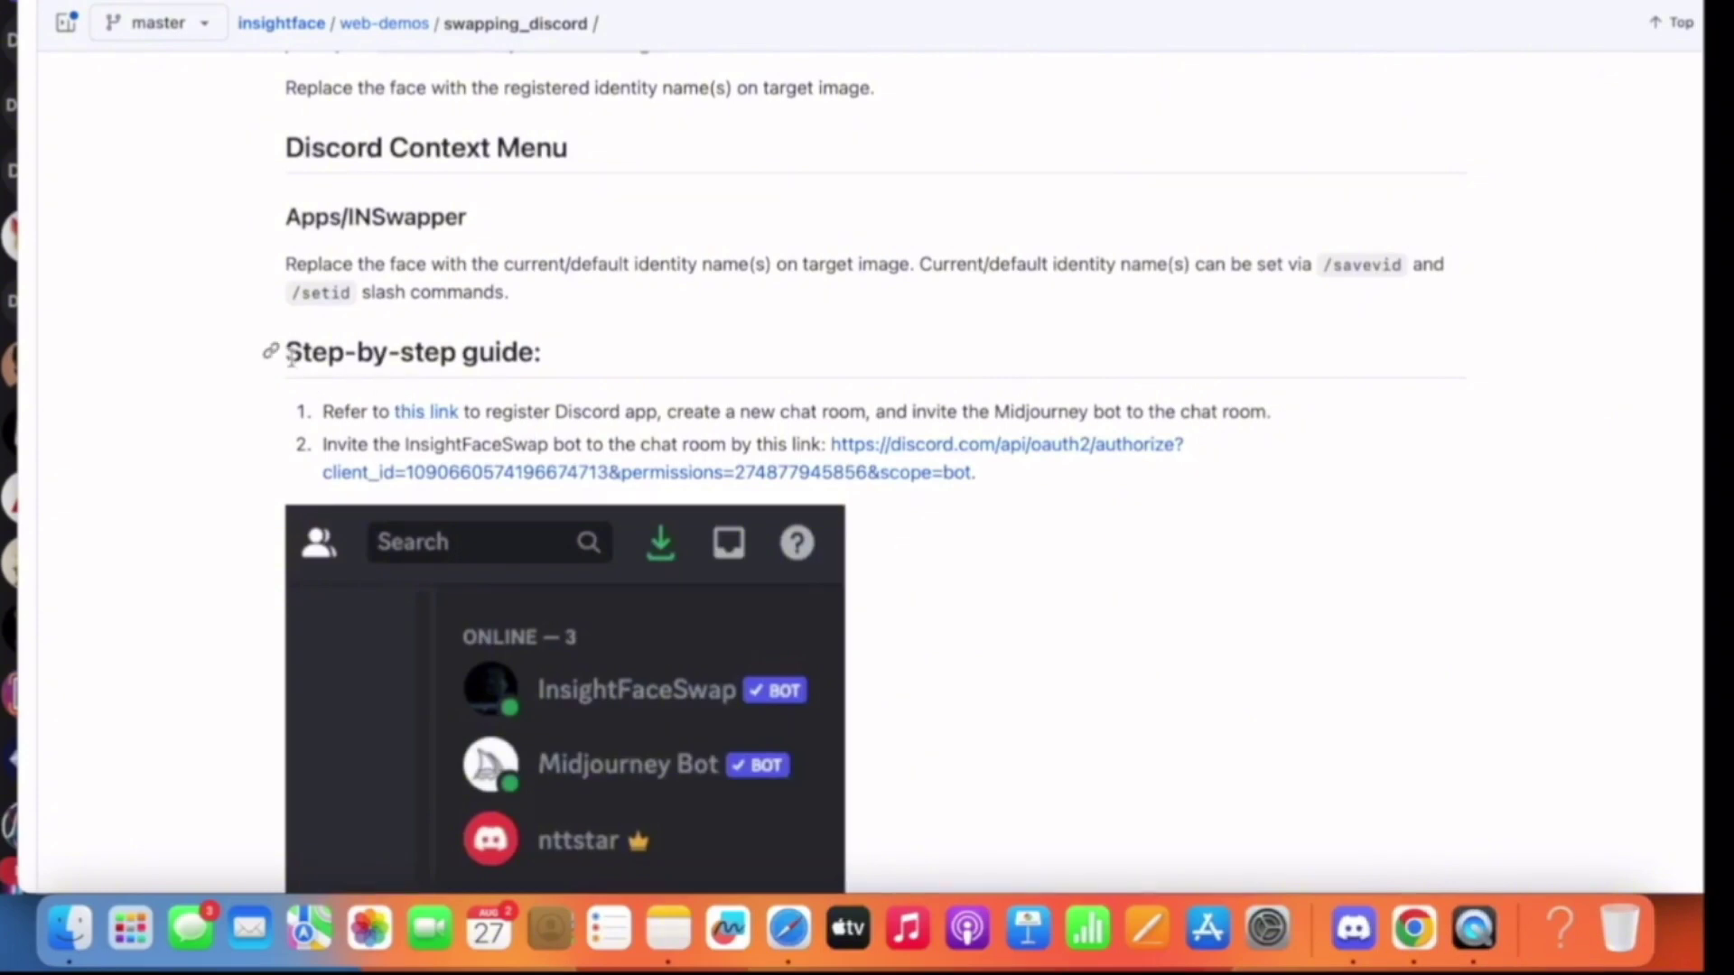
drag(289, 352, 532, 369)
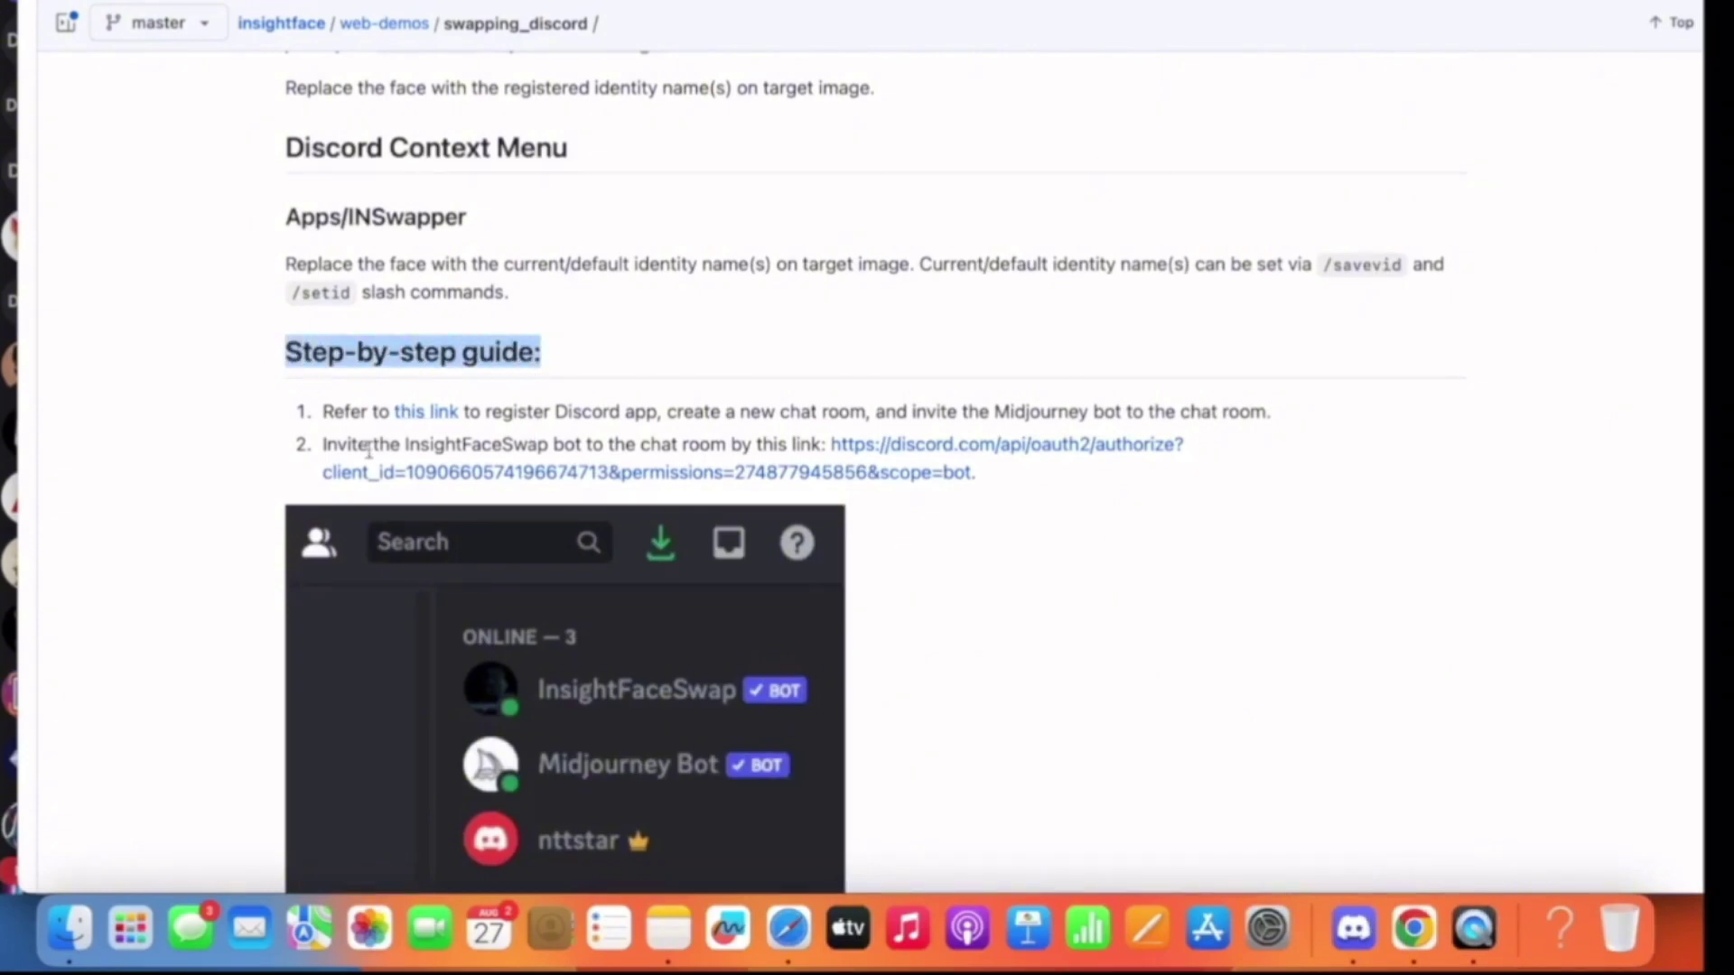
click(951, 452)
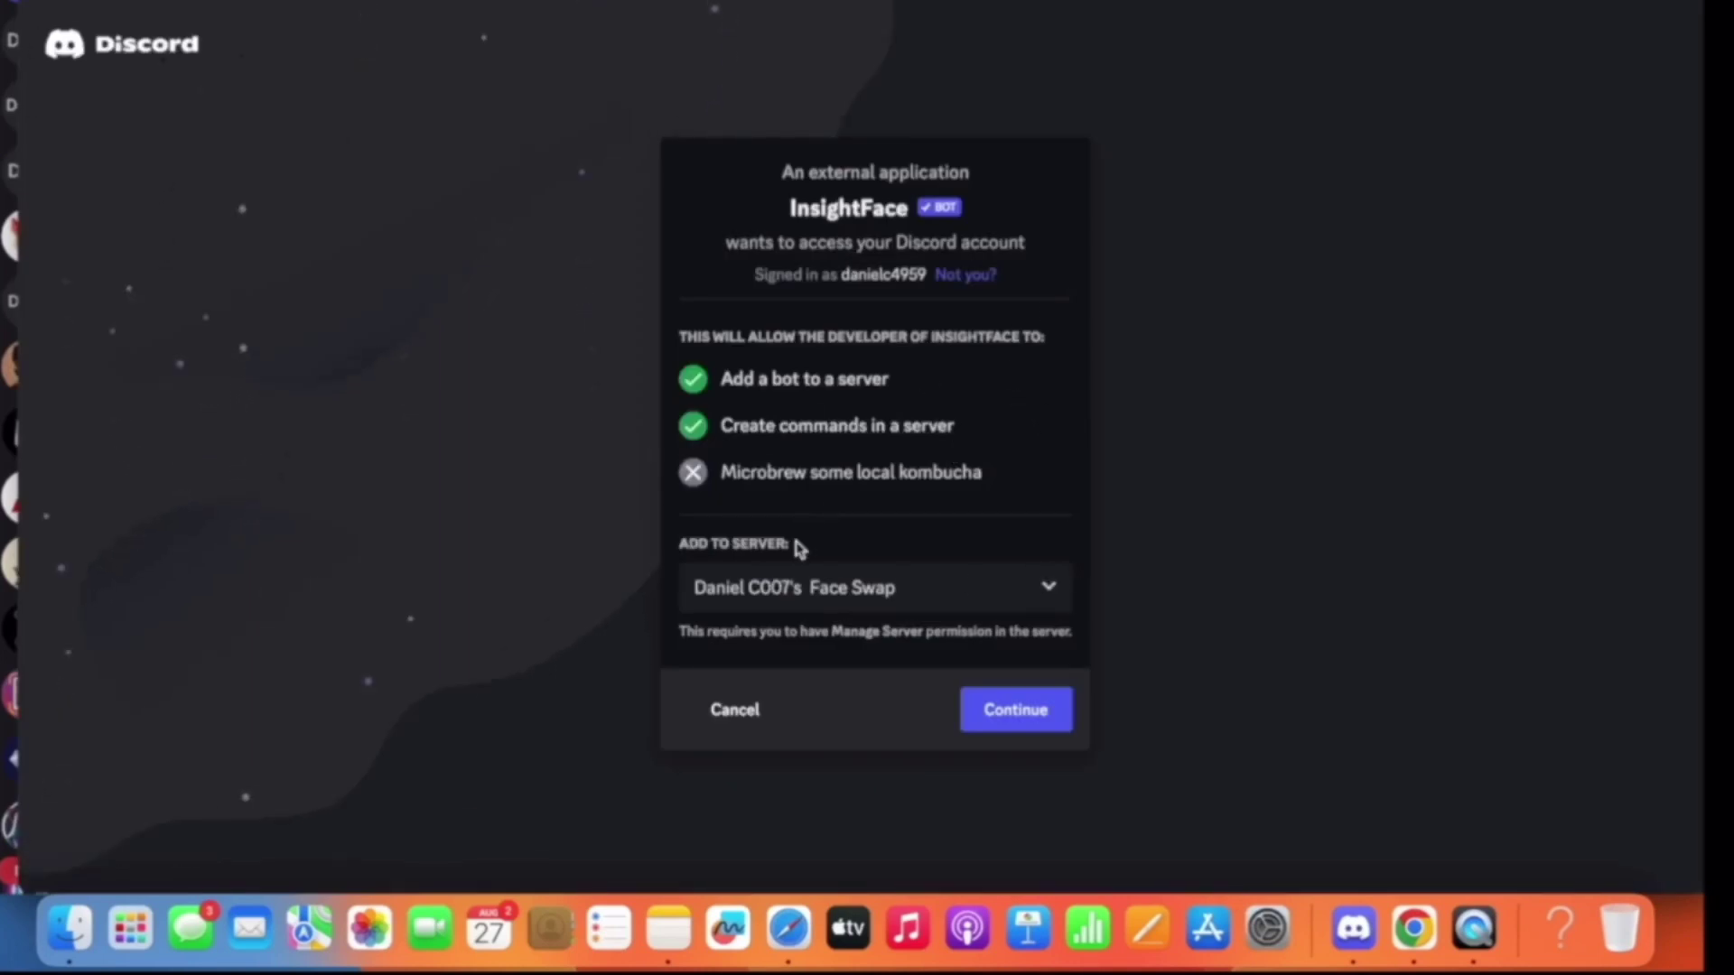
Step: Authorise the InsightFace bot for the Face Swap Test server and go to that server
click(1053, 591)
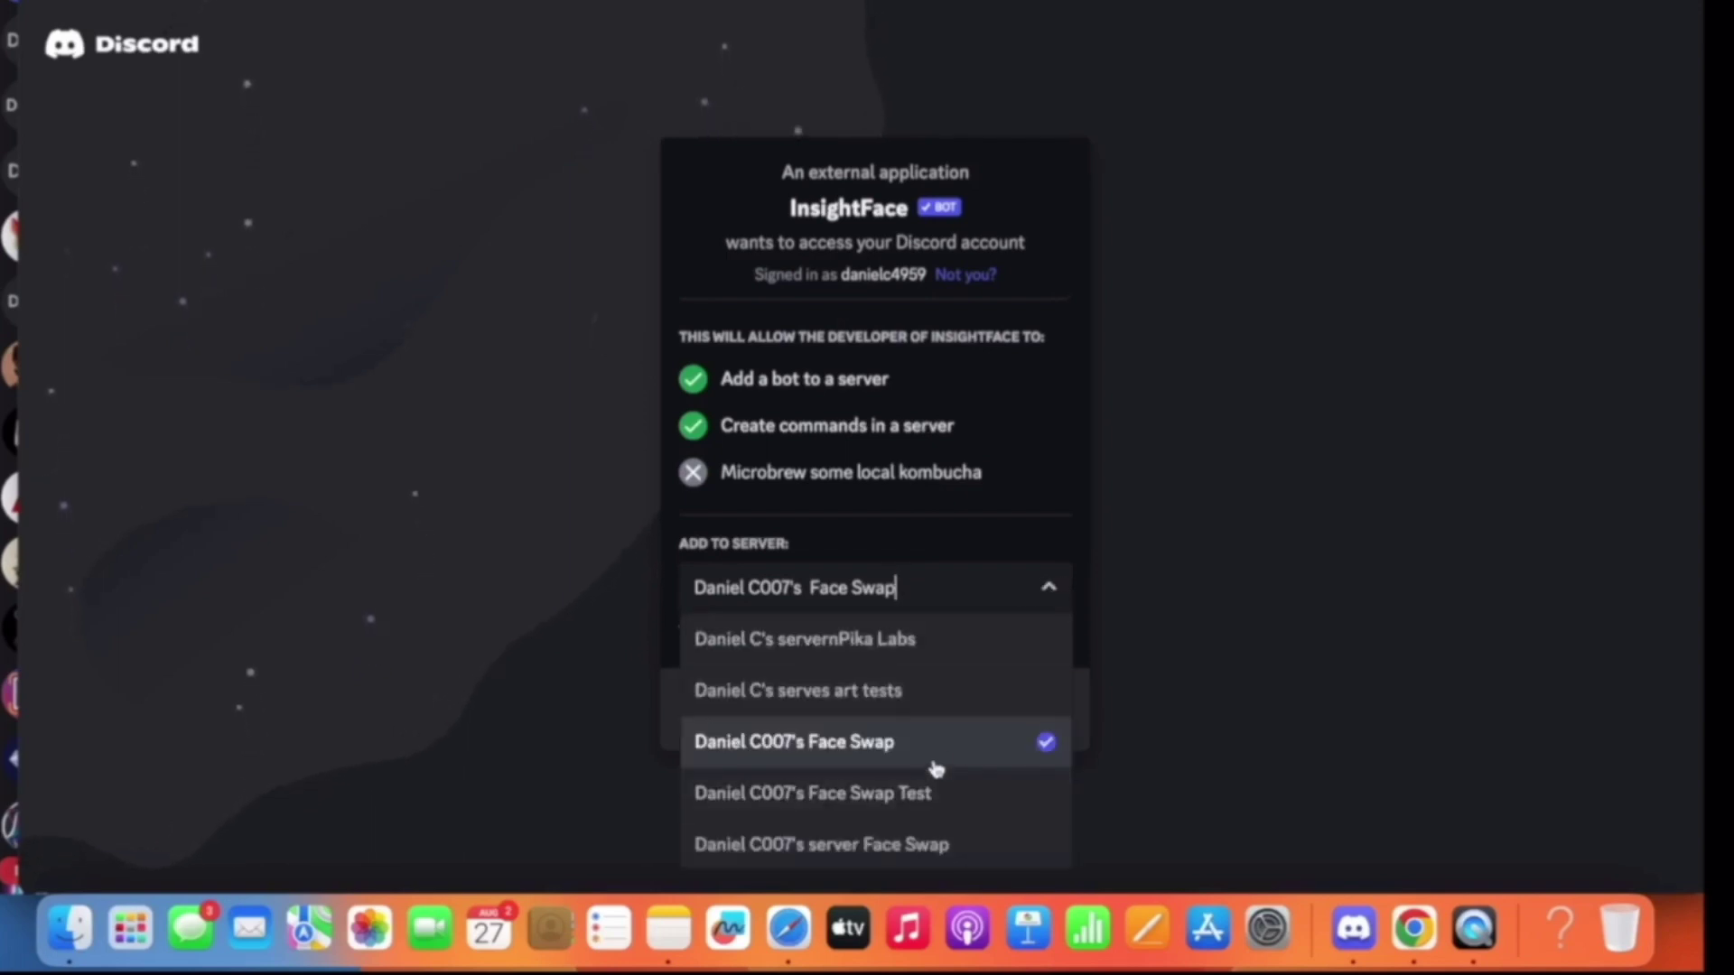
click(764, 800)
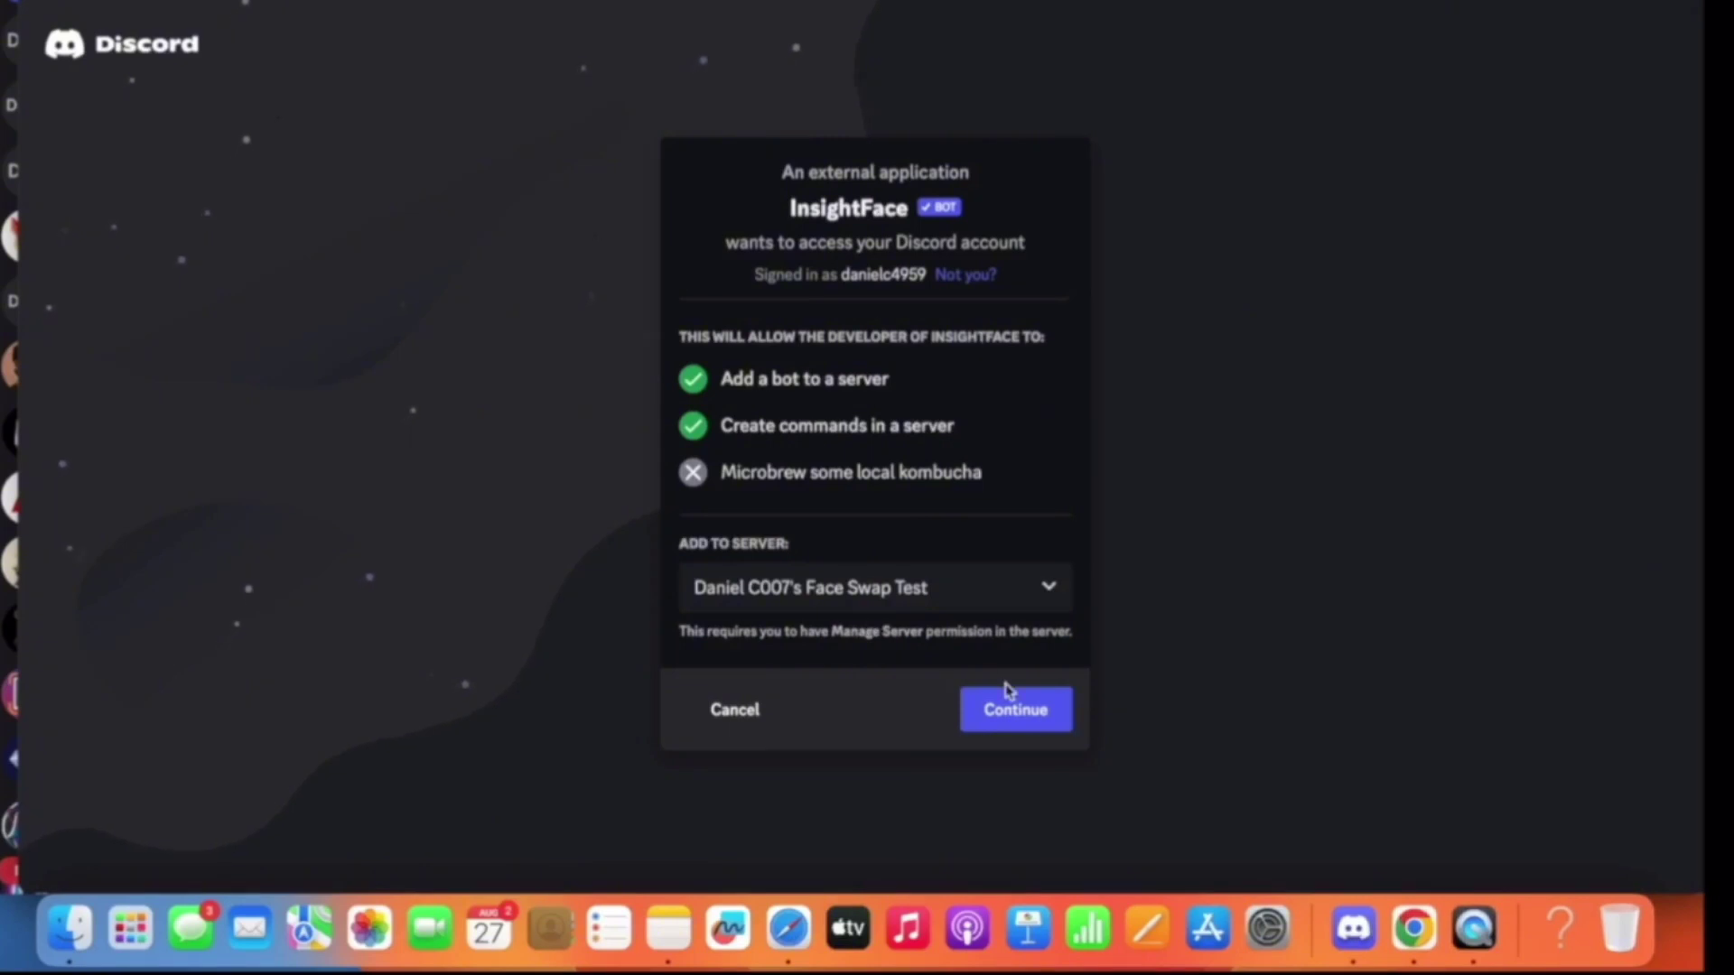
click(1015, 713)
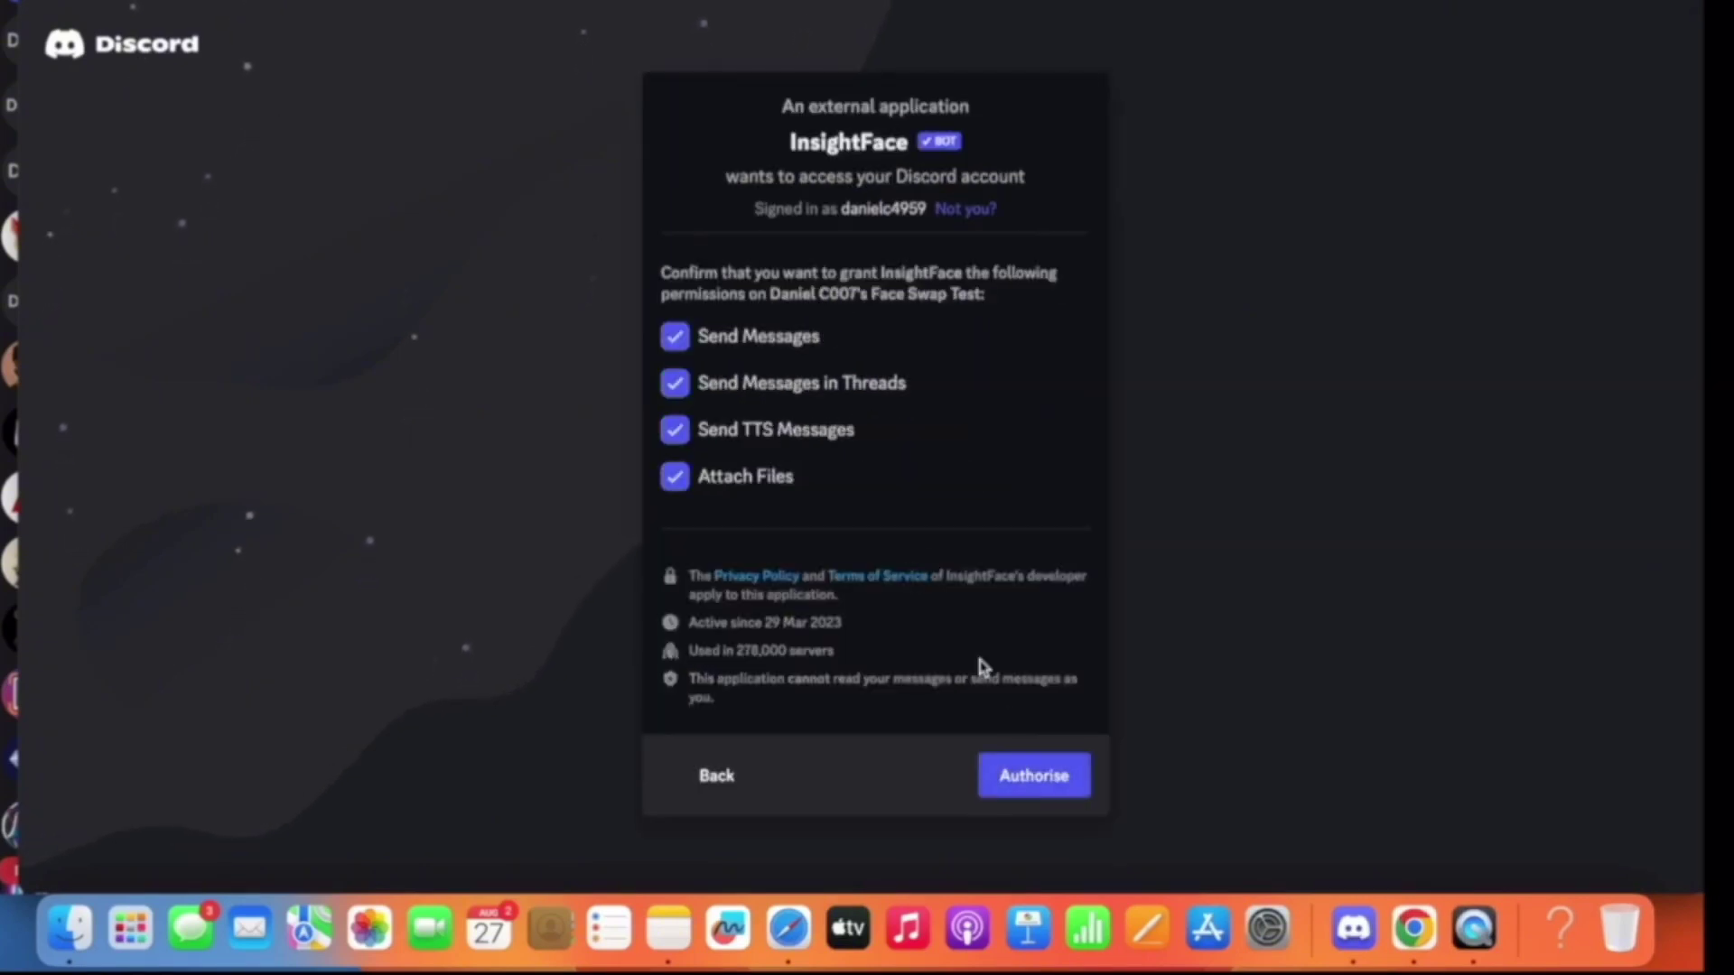
click(1019, 780)
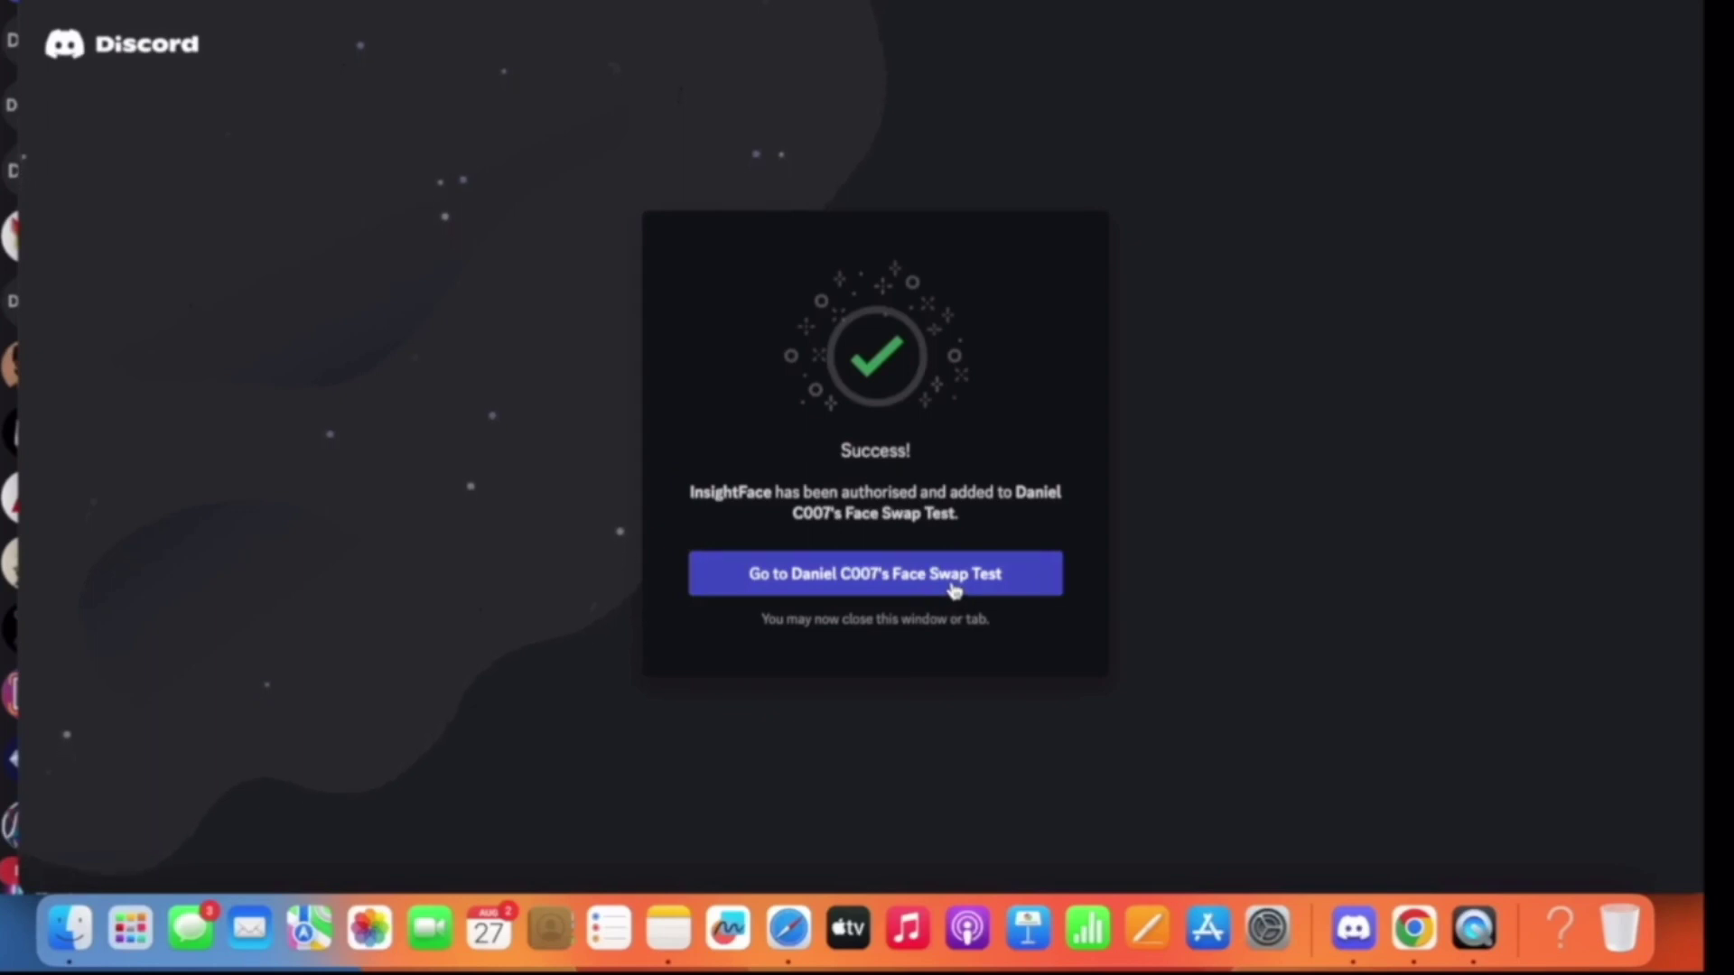
click(954, 587)
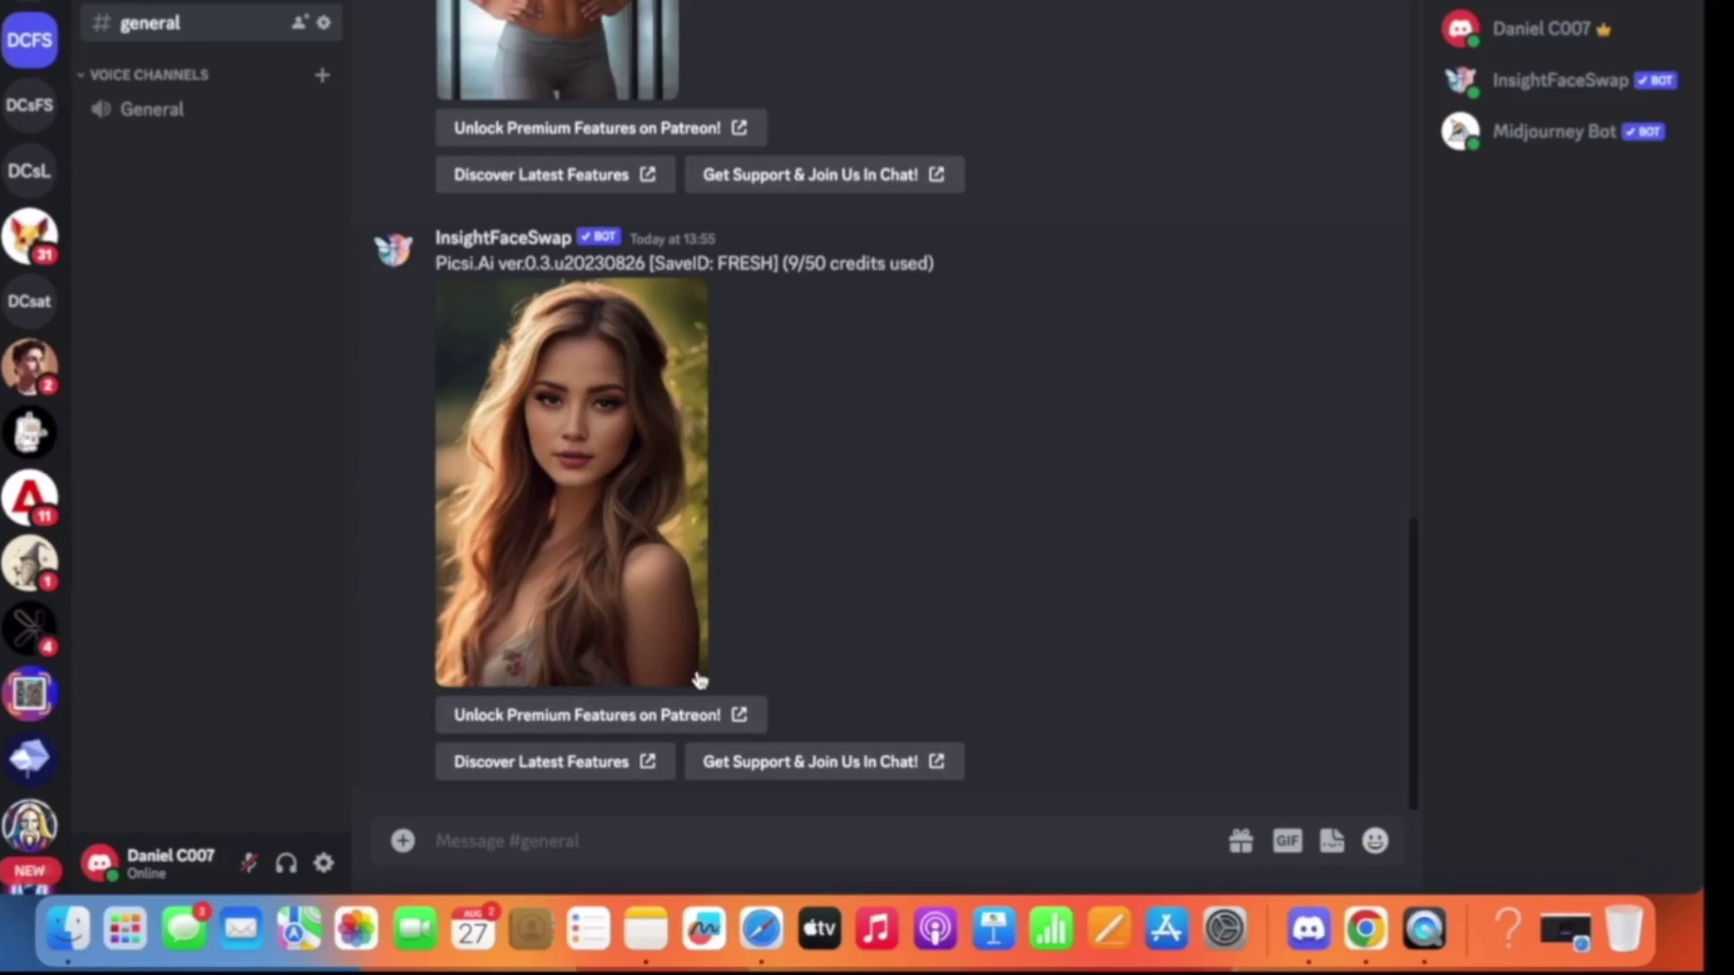
Step: Start a /saveid command in general and attach Sourceimage.jpeg as the face image
click(563, 841)
text(/)
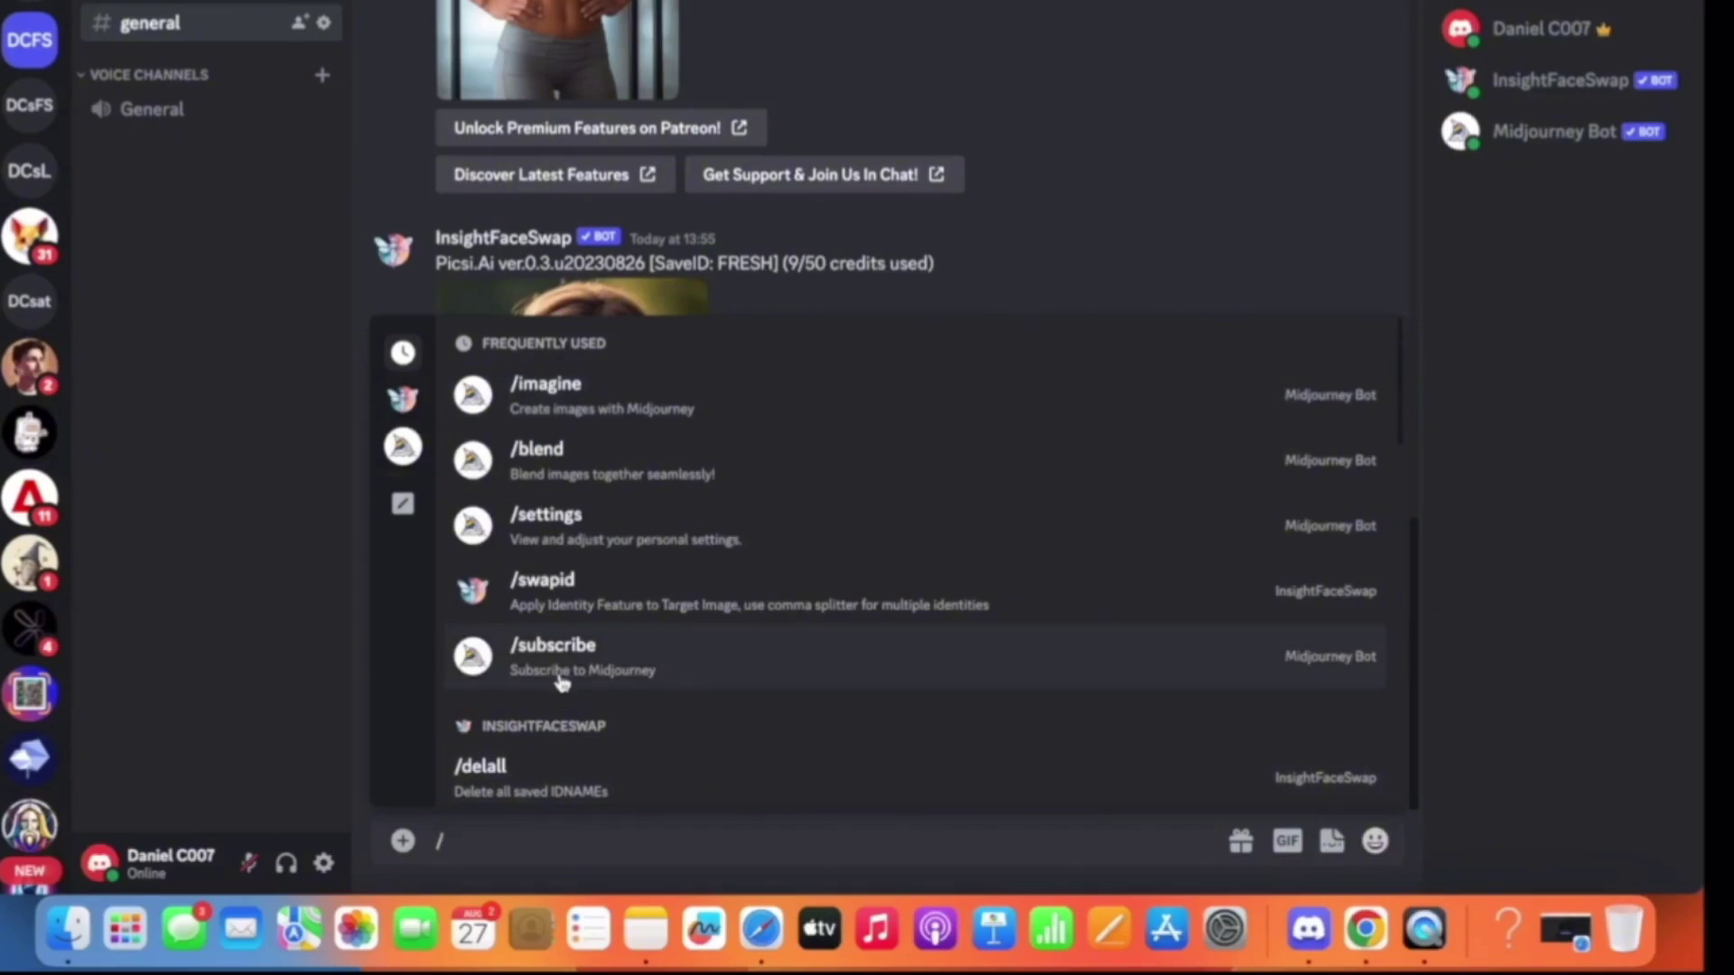
text(save)
click(554, 761)
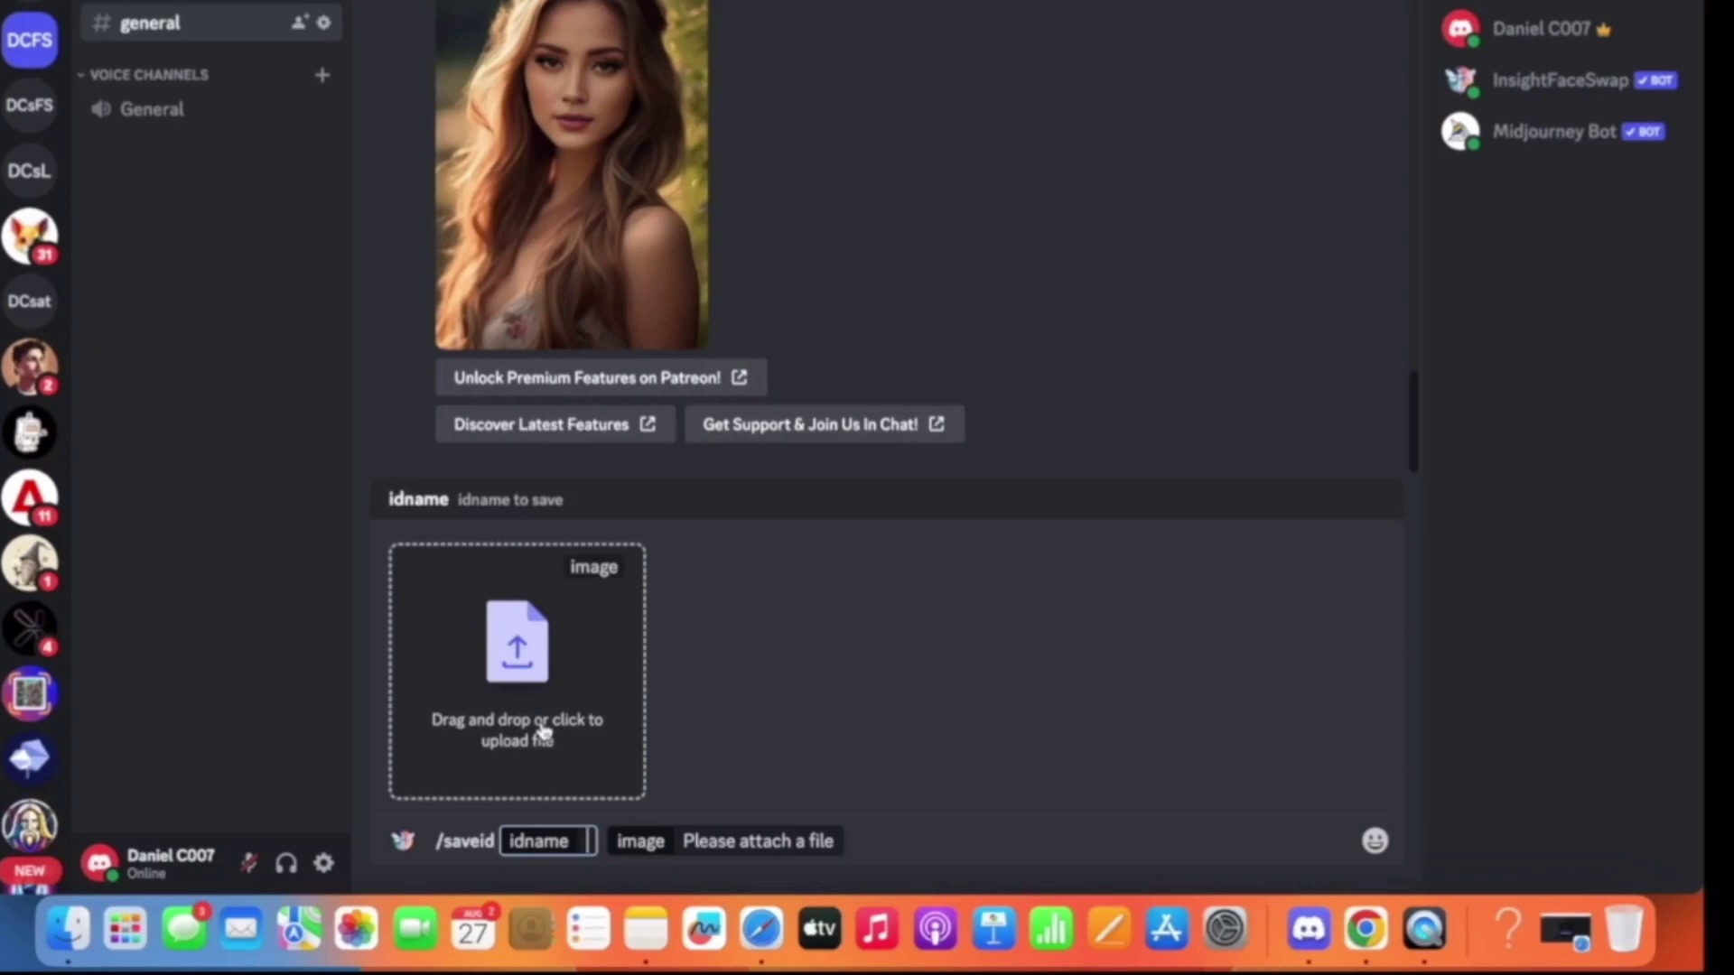
click(543, 732)
scroll(810, 269, down, 5)
scroll(811, 269, down, 3)
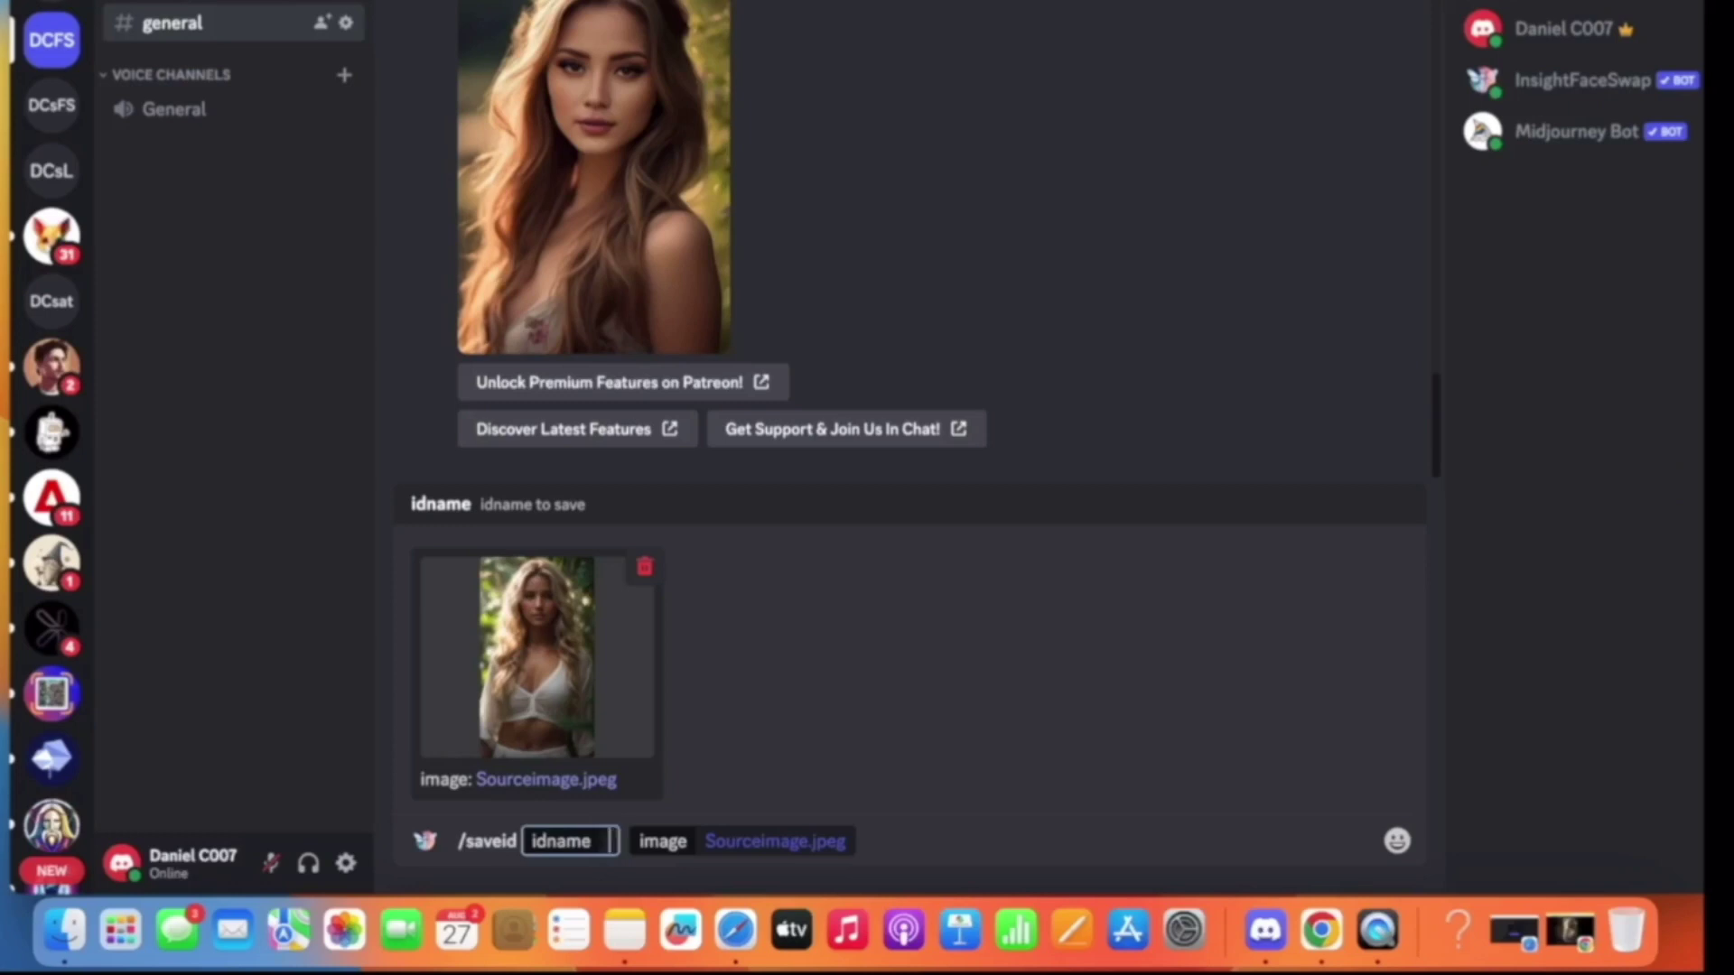
Step: Name the identity INFLUENCER and send the saveid command to the bot
key(BackSpace)
text(INFLUENCER)
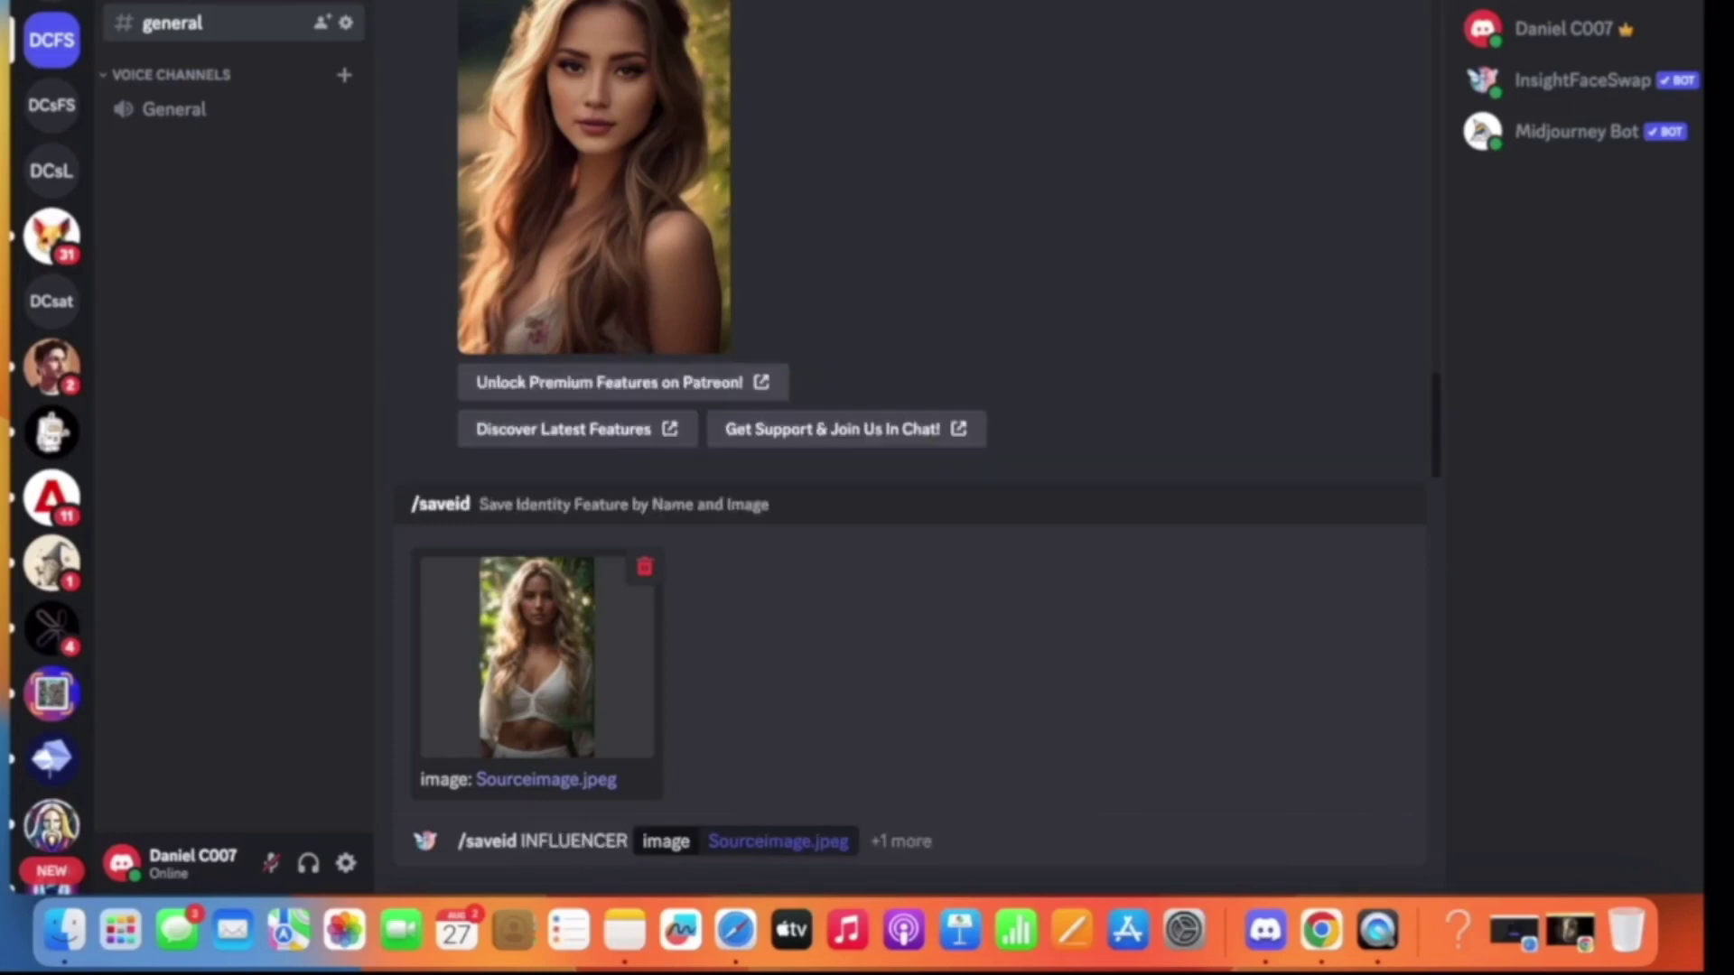
click(953, 853)
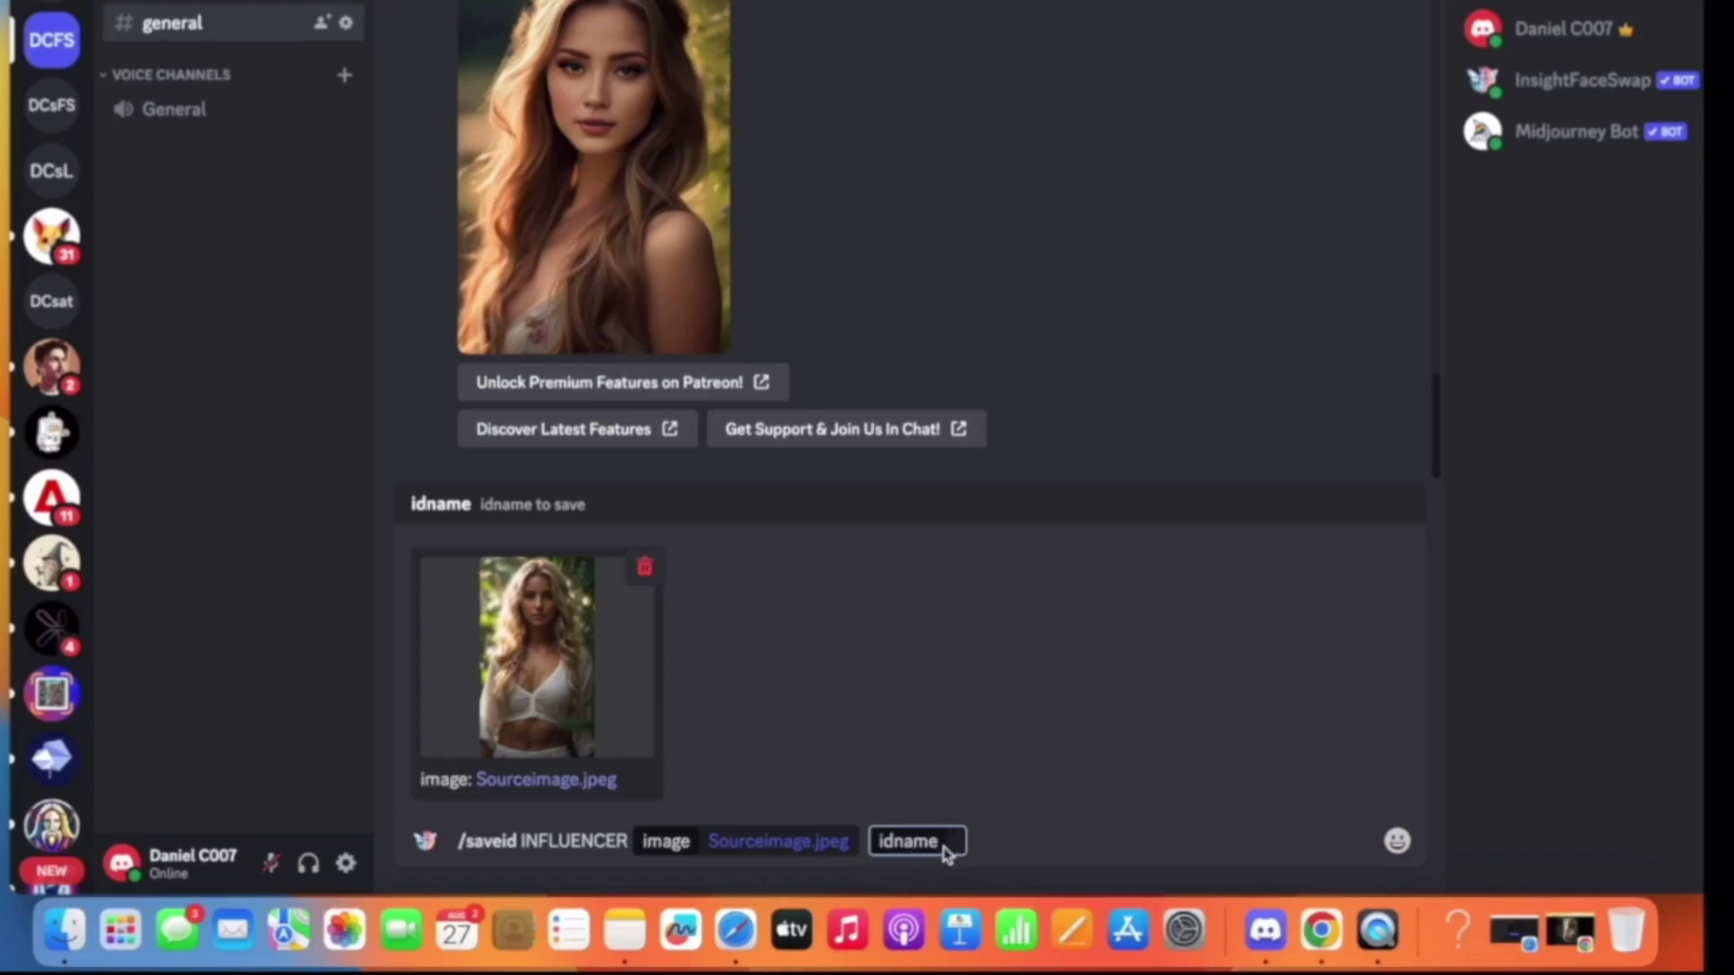
key(Return)
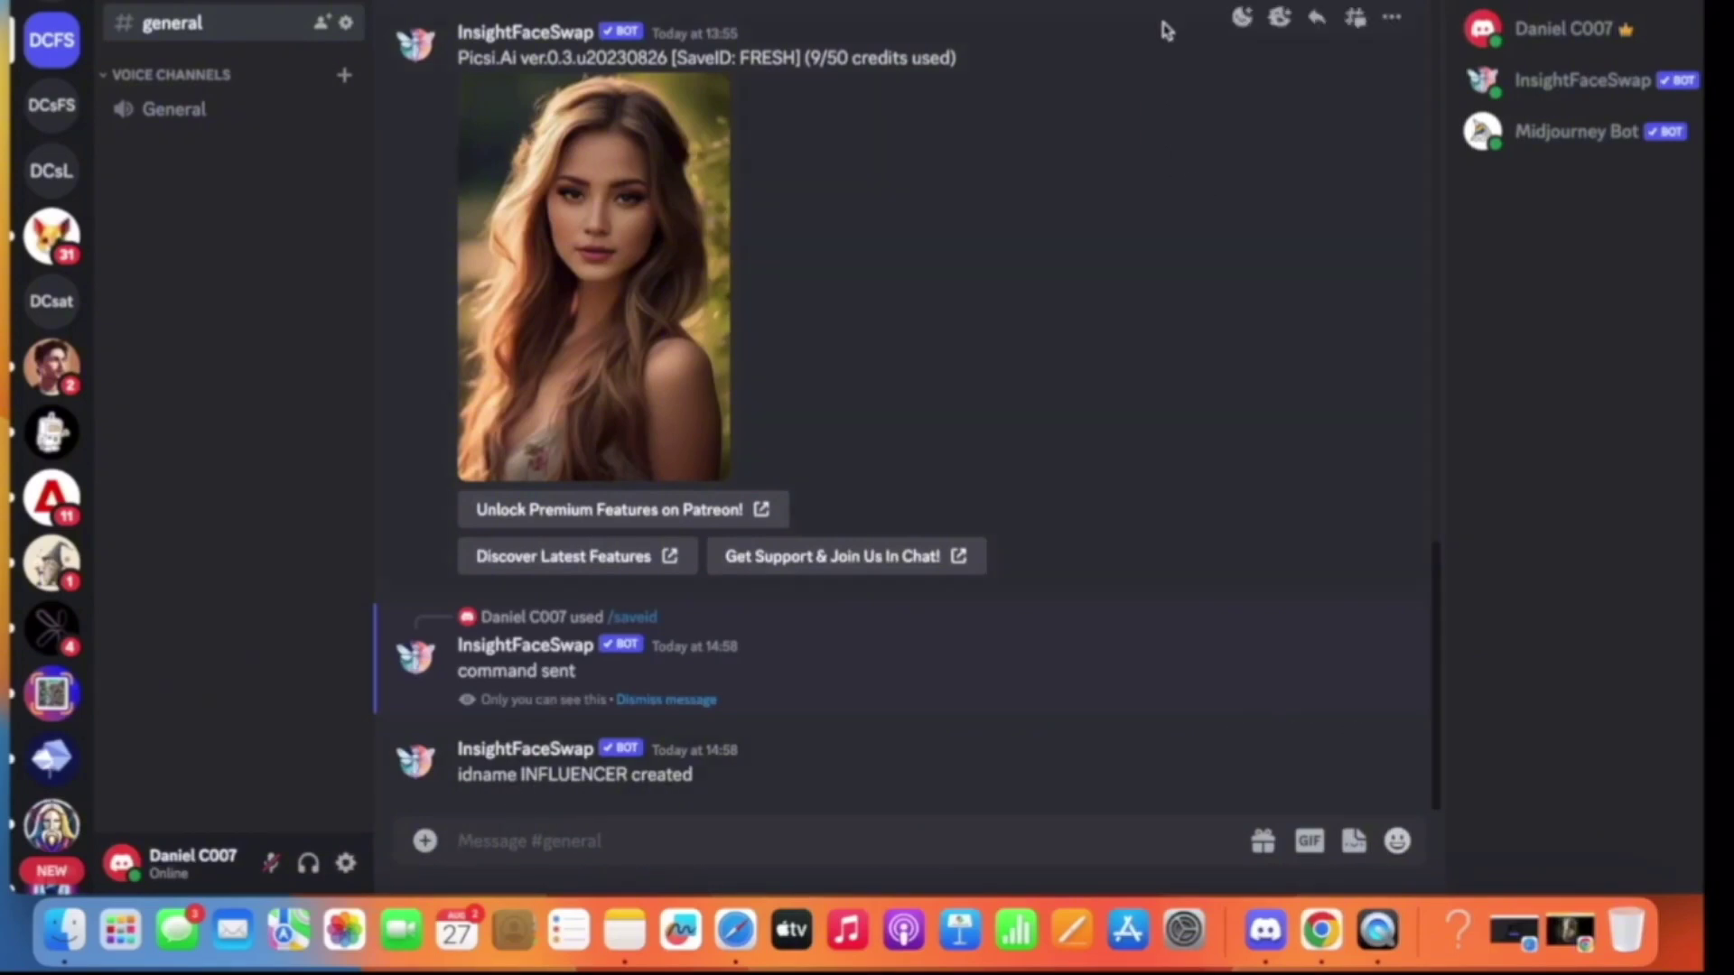
drag(1265, 11, 1254, 11)
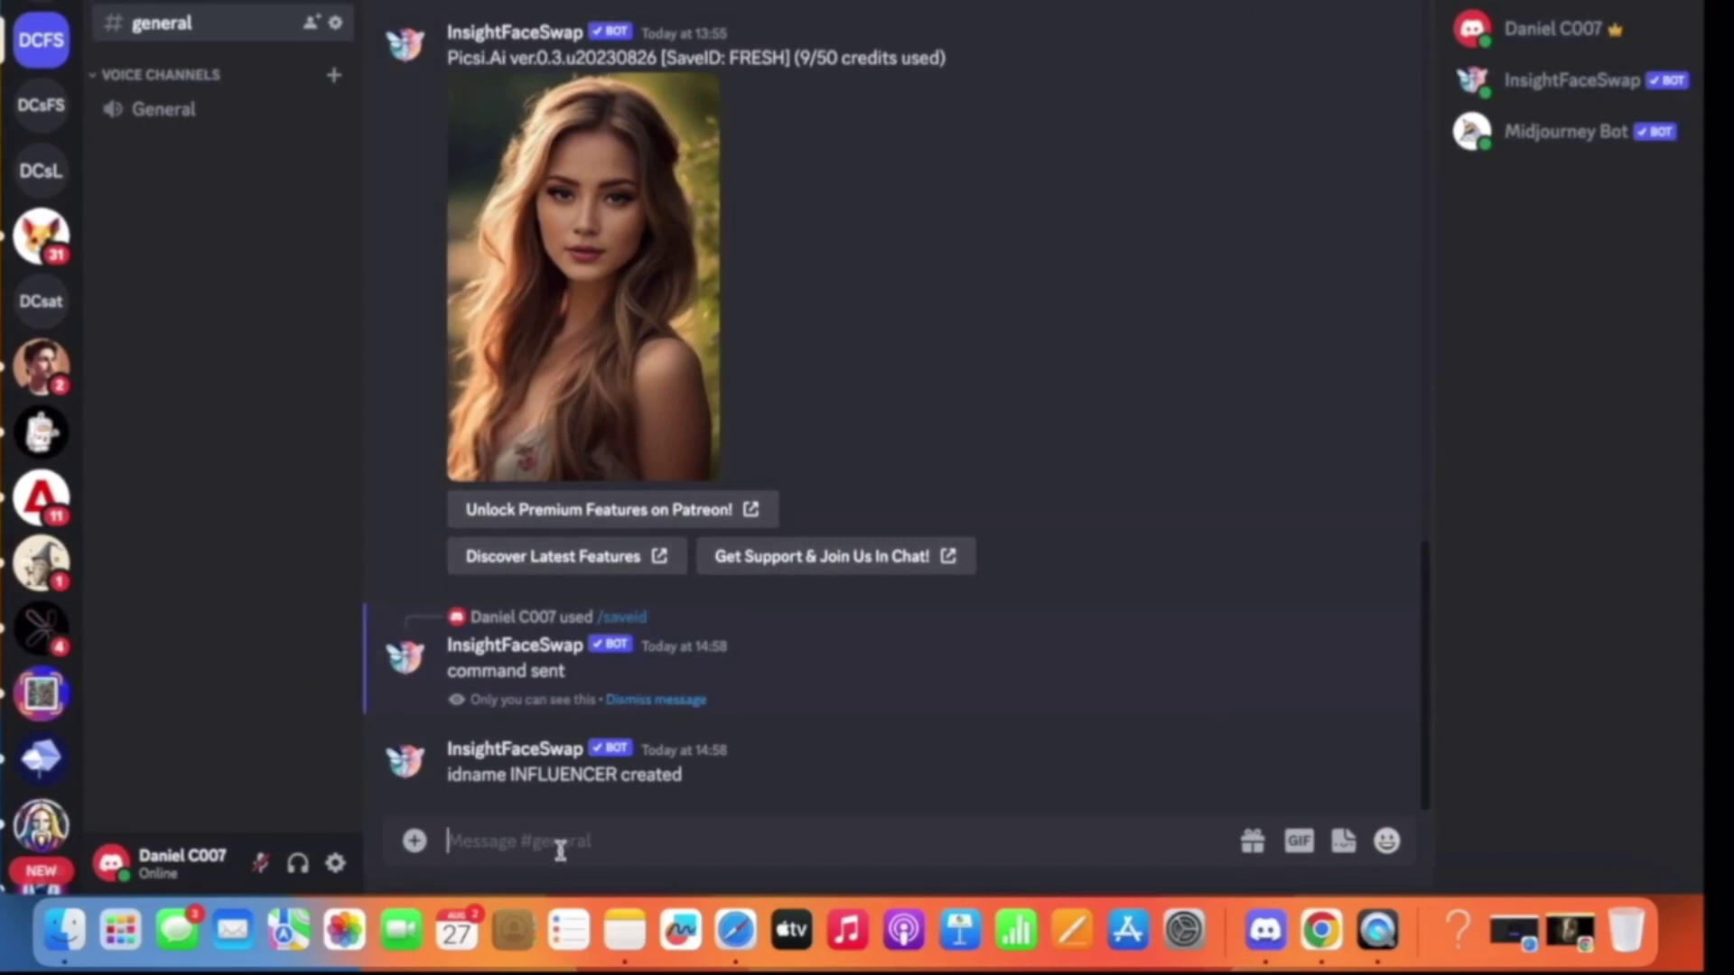
Step: Prepare a /swapid command with idname INFLUENCER and source6.jpeg as the target image
text(/)
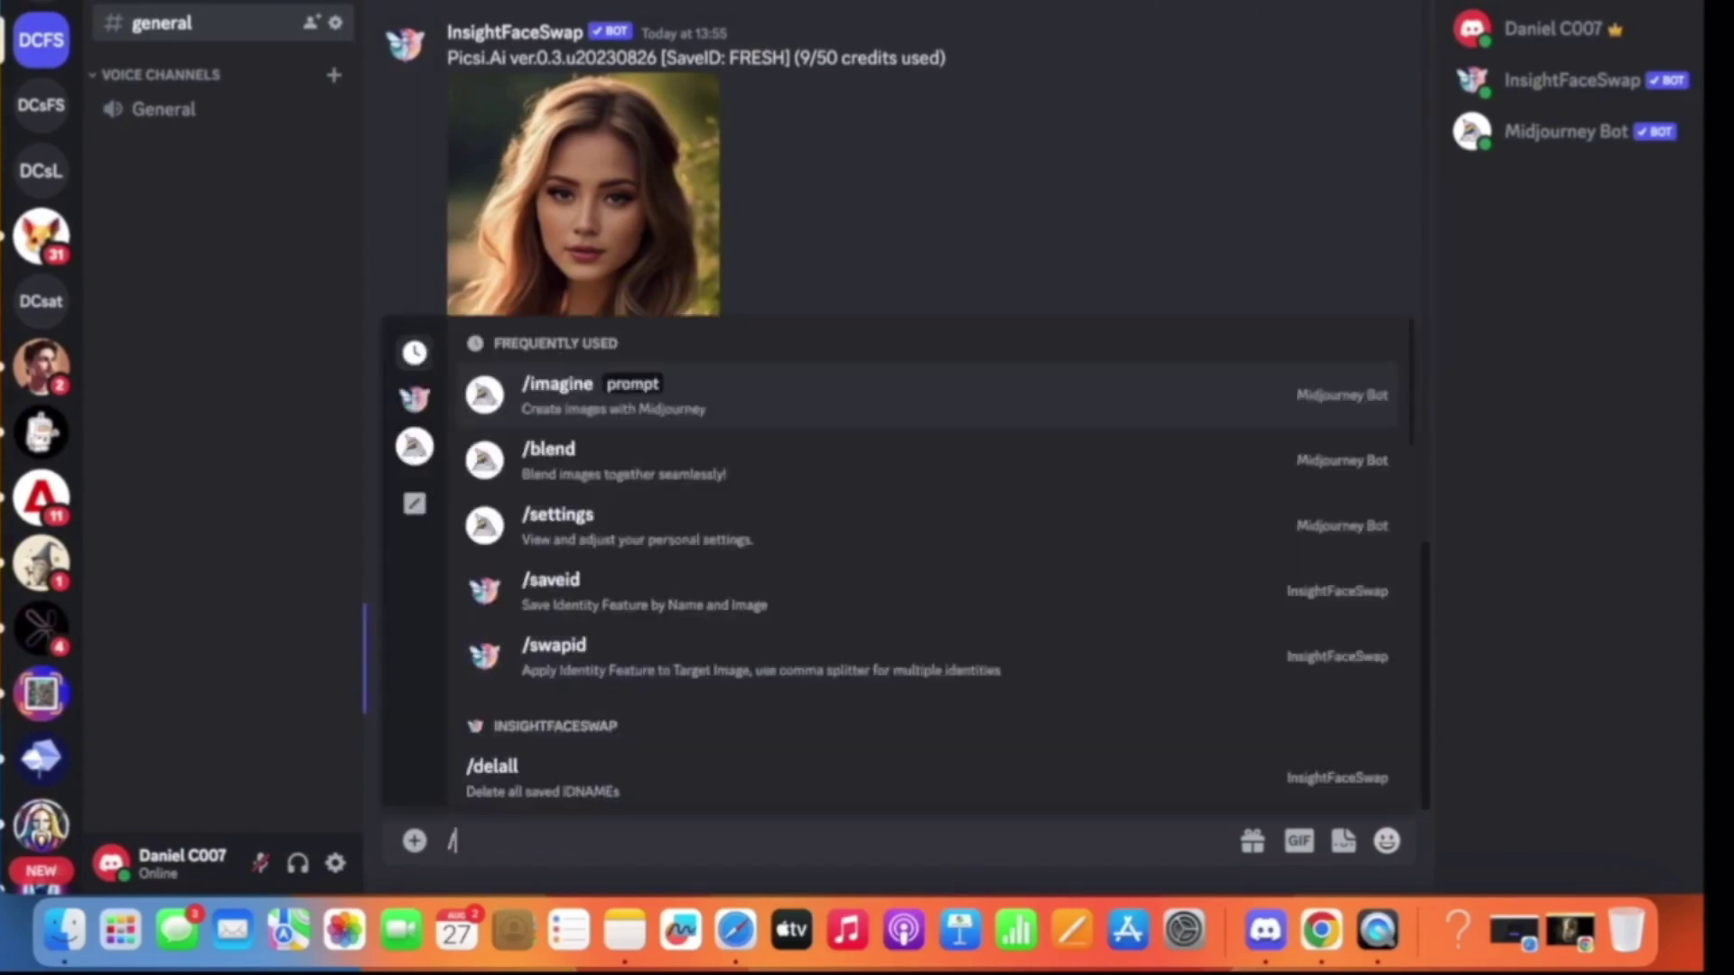
click(561, 671)
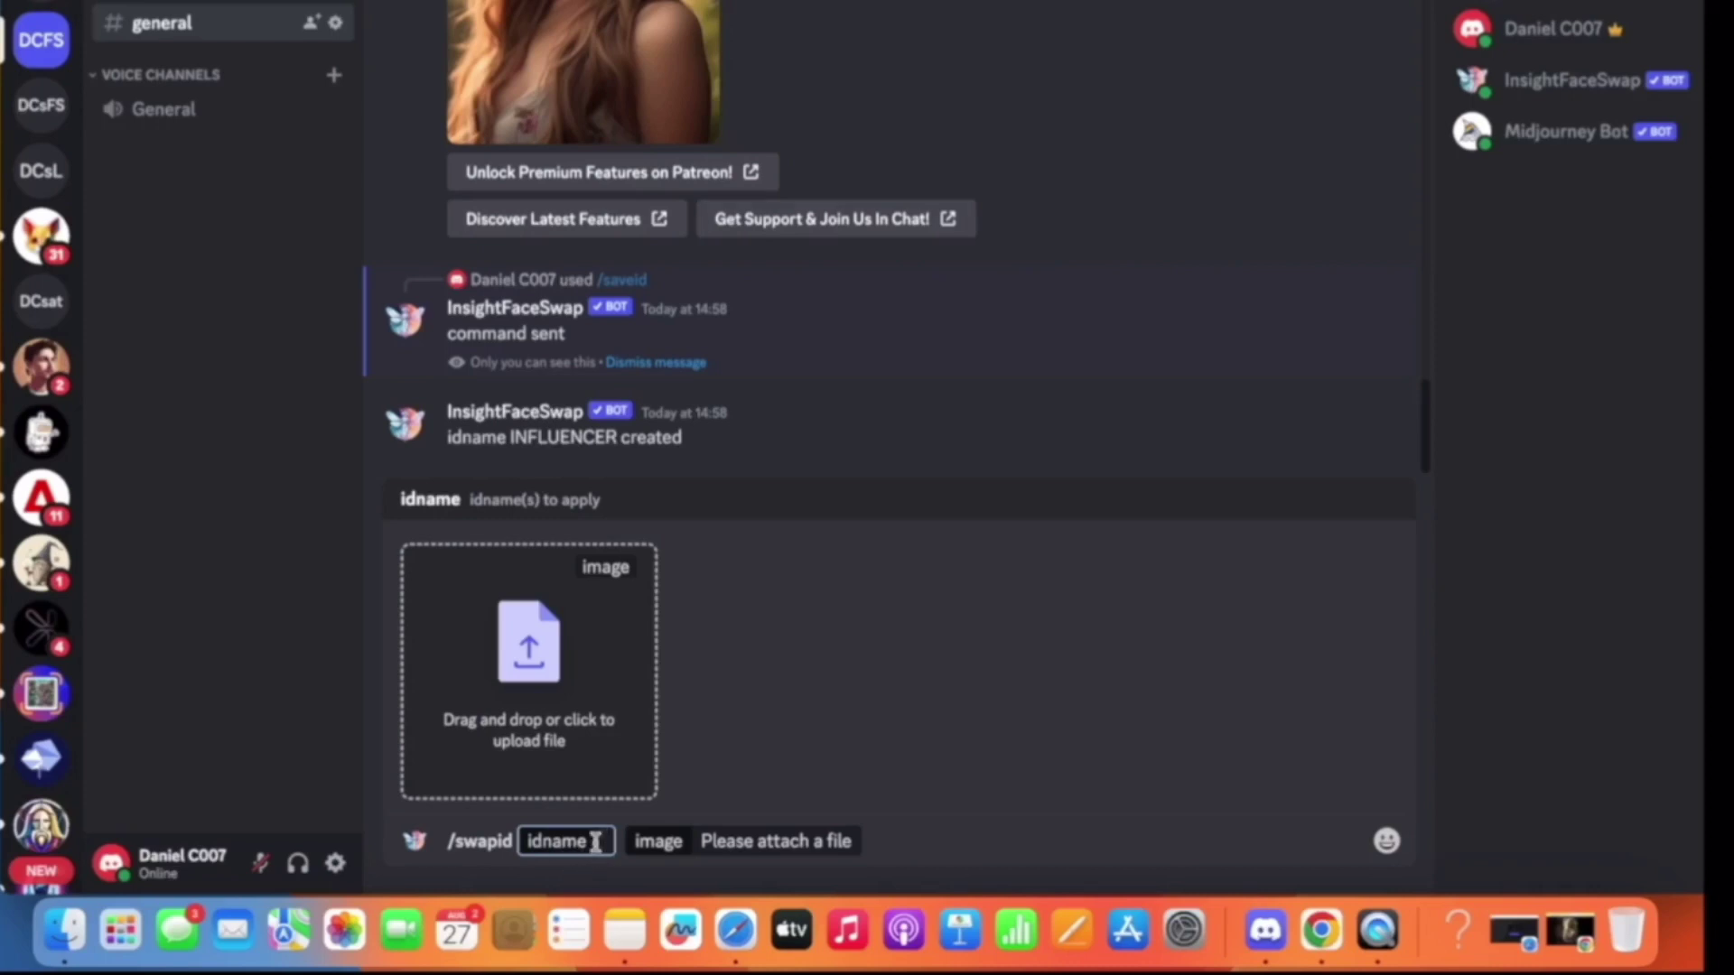
text(INFLUENCER)
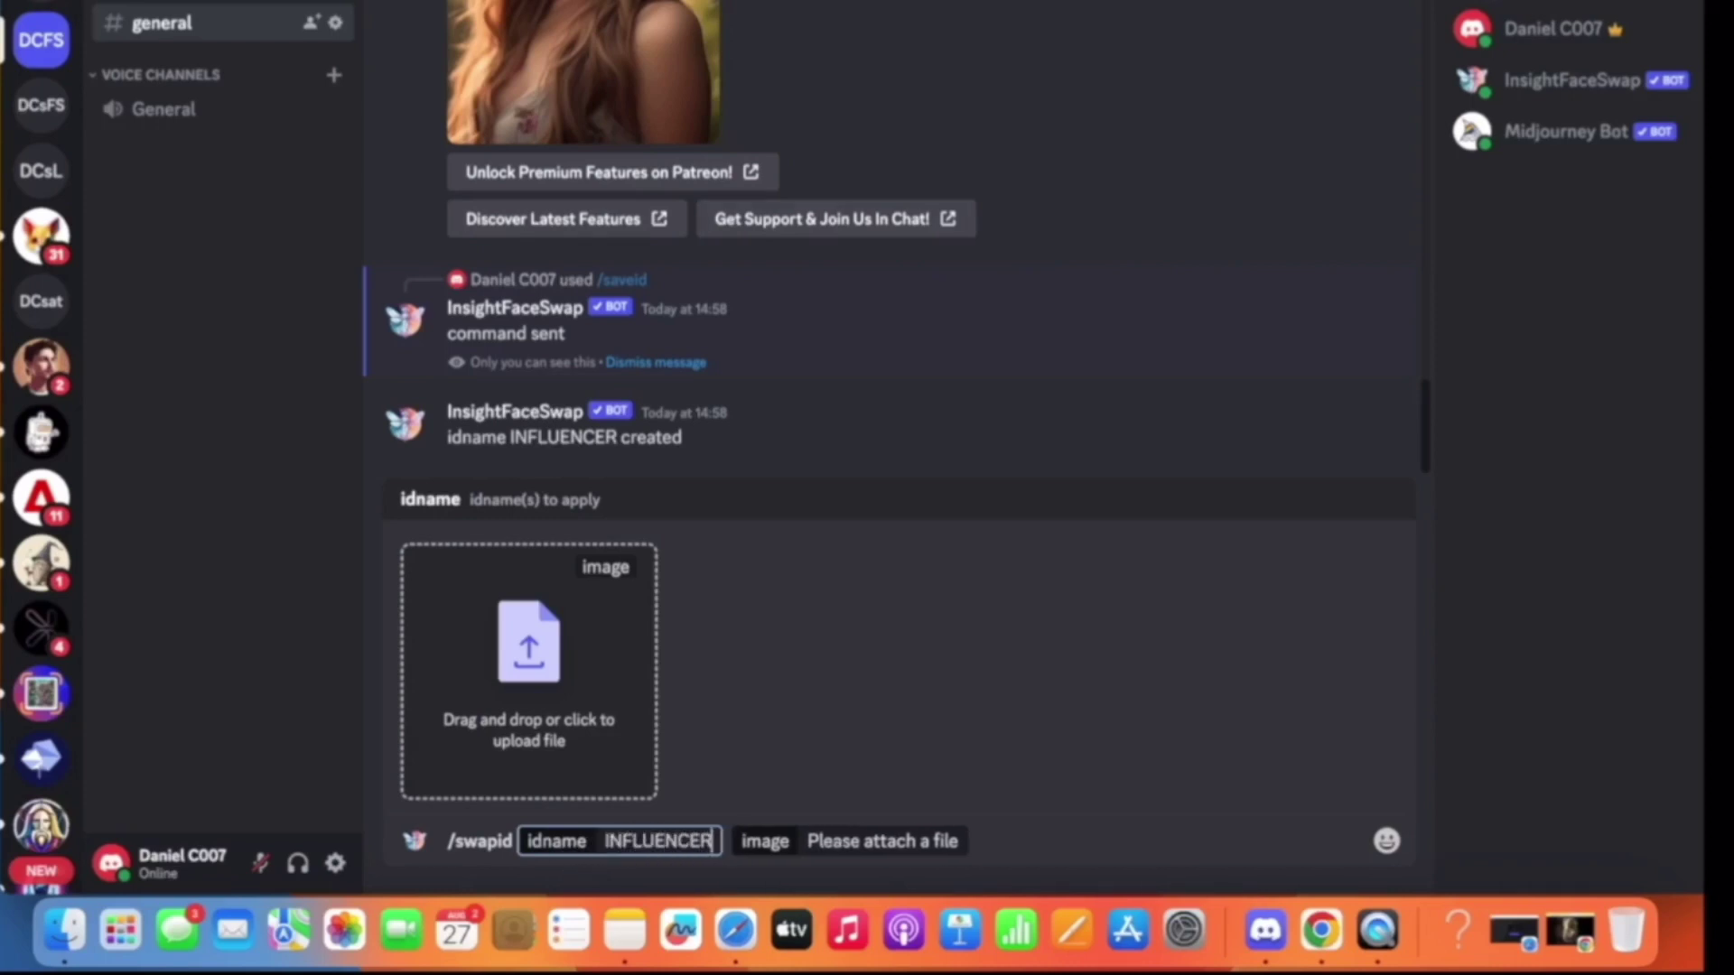
click(531, 687)
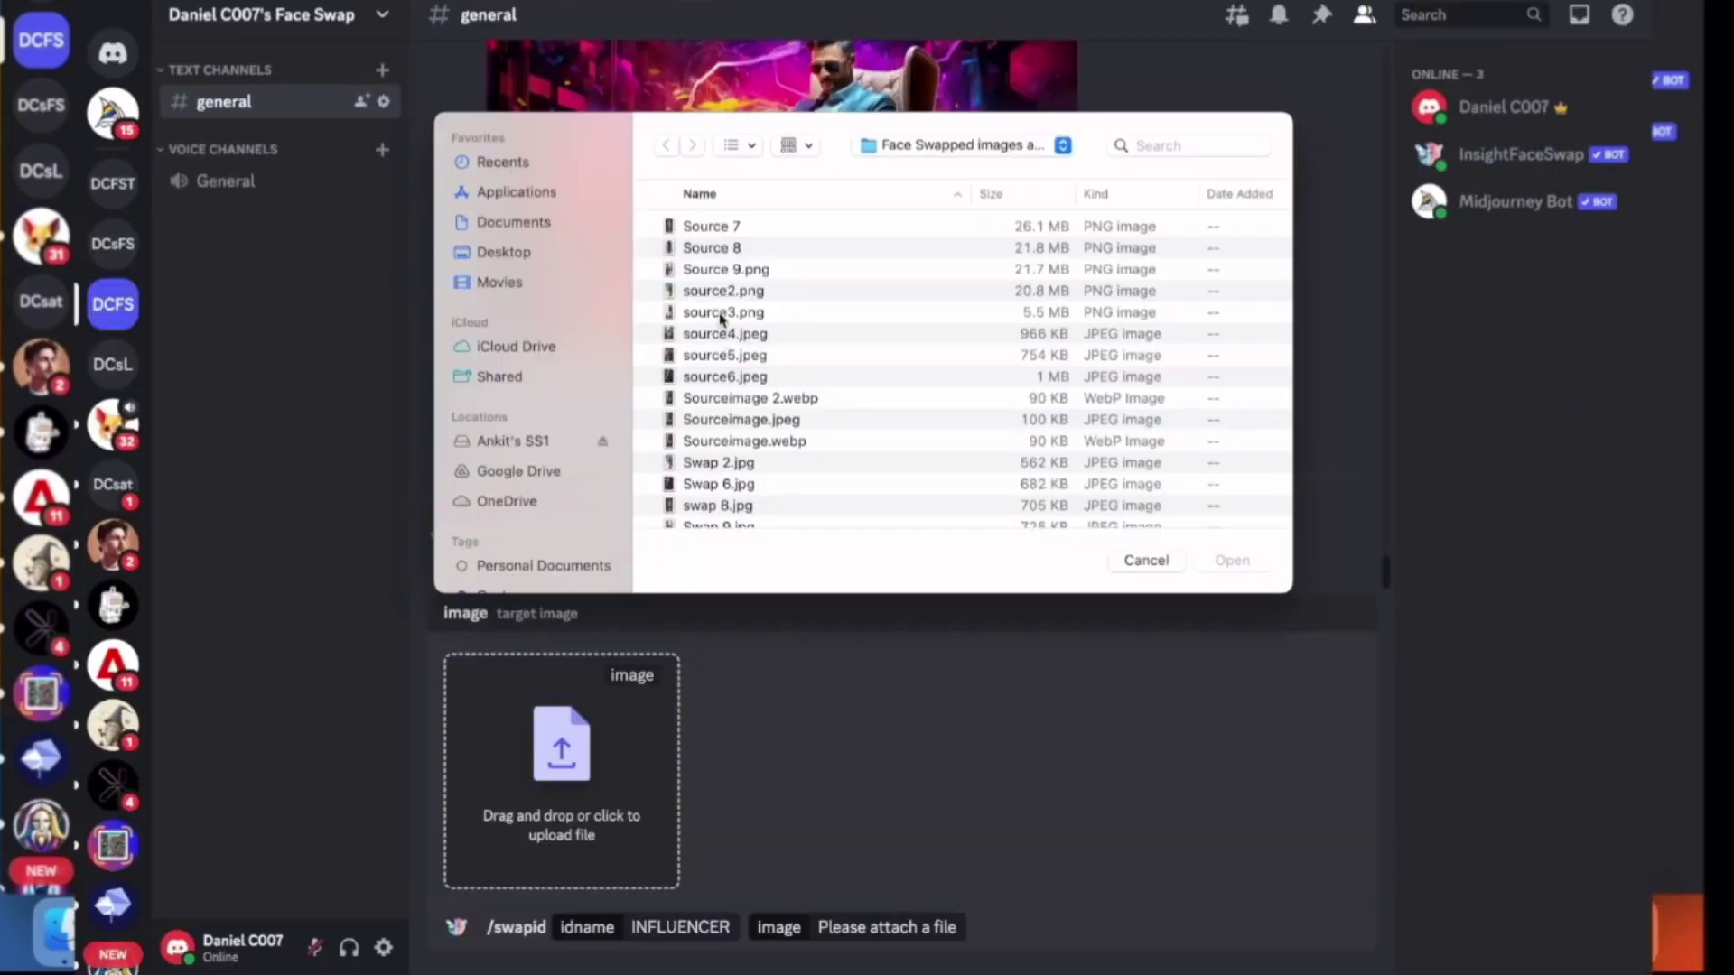
scroll(736, 451, down, 3)
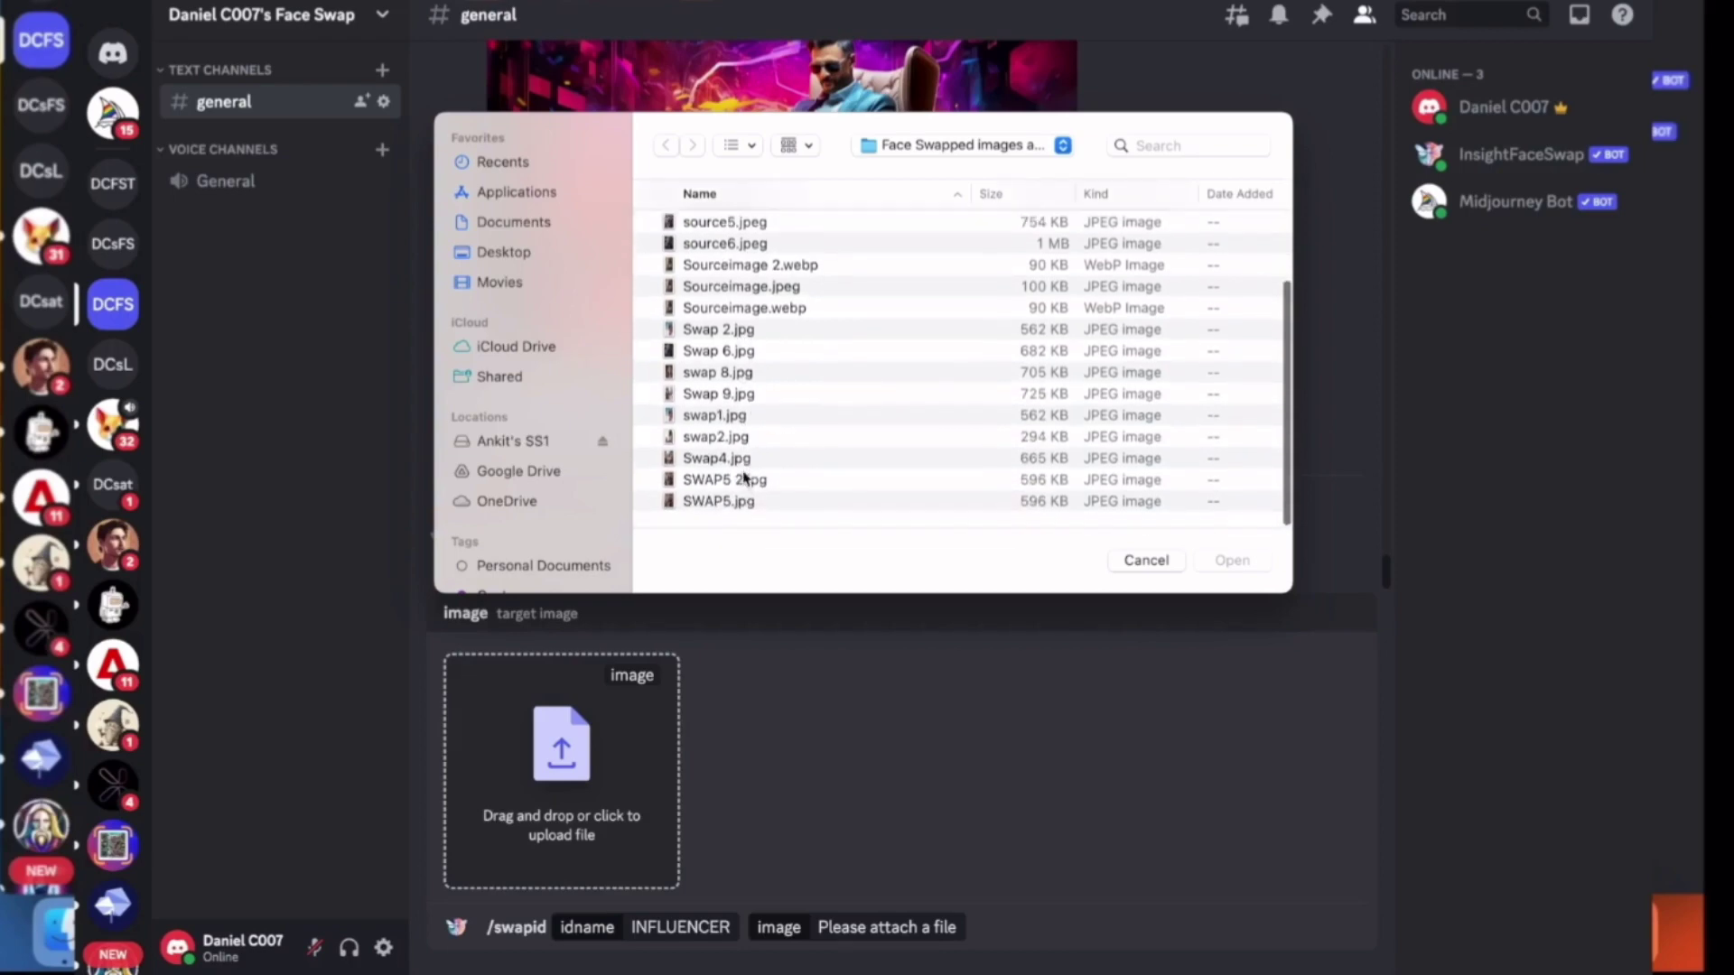
scroll(746, 477, up, 3)
click(720, 368)
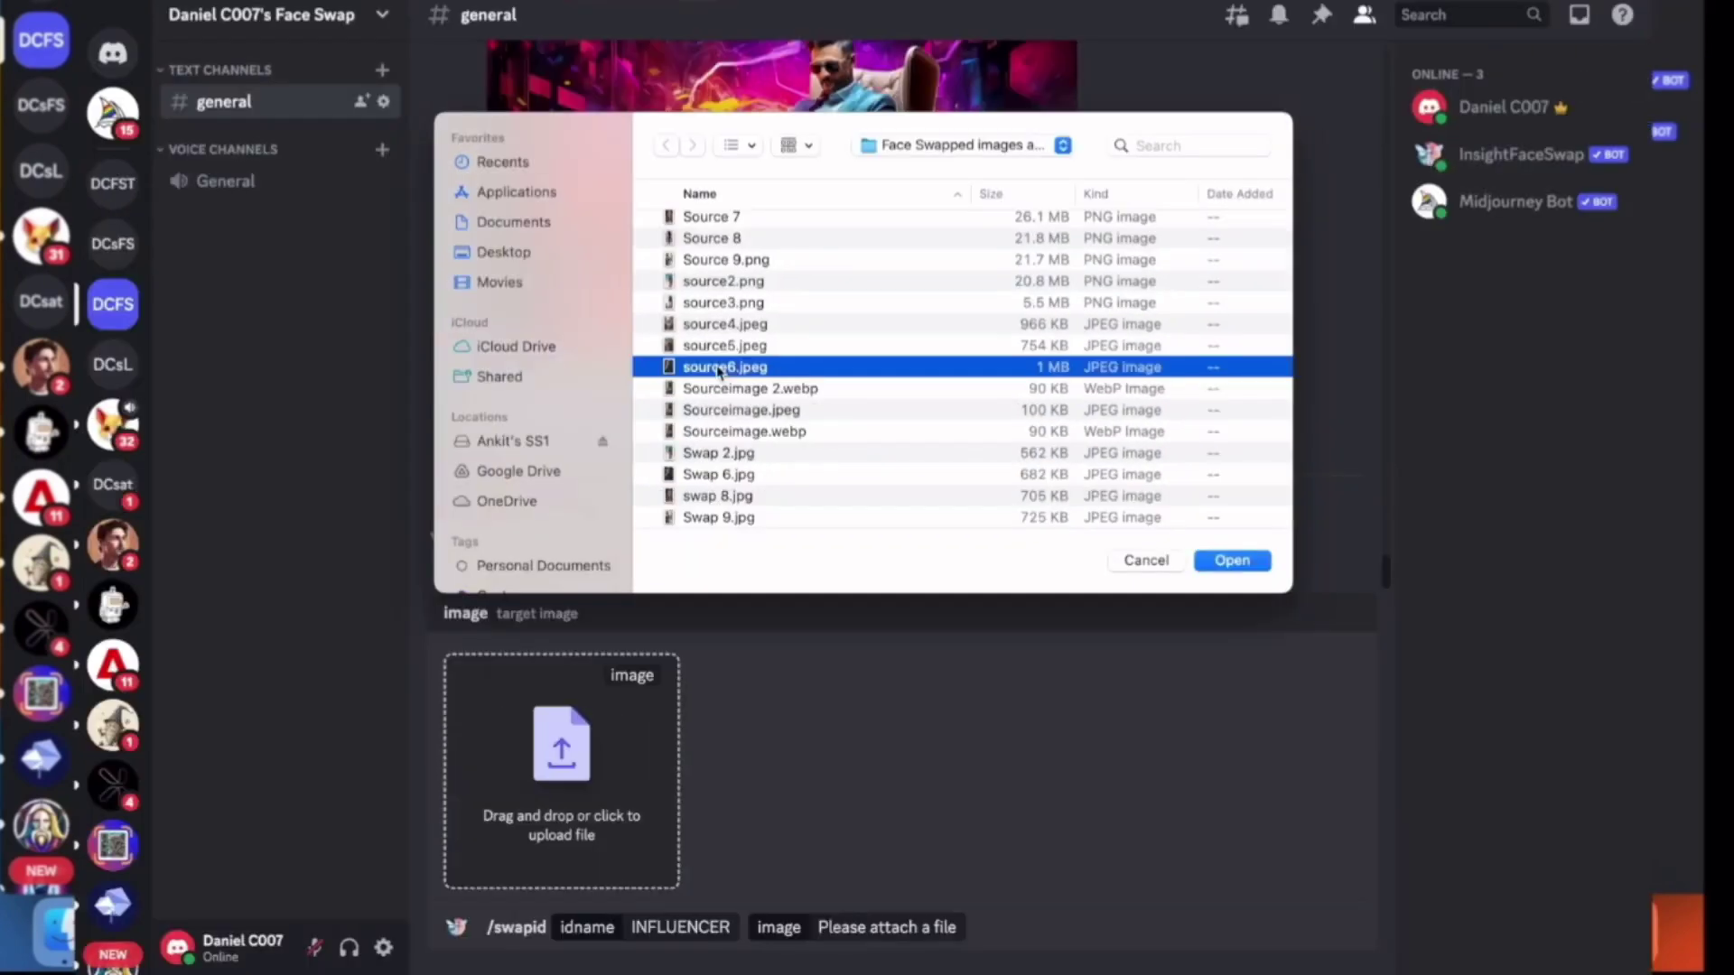
click(1233, 561)
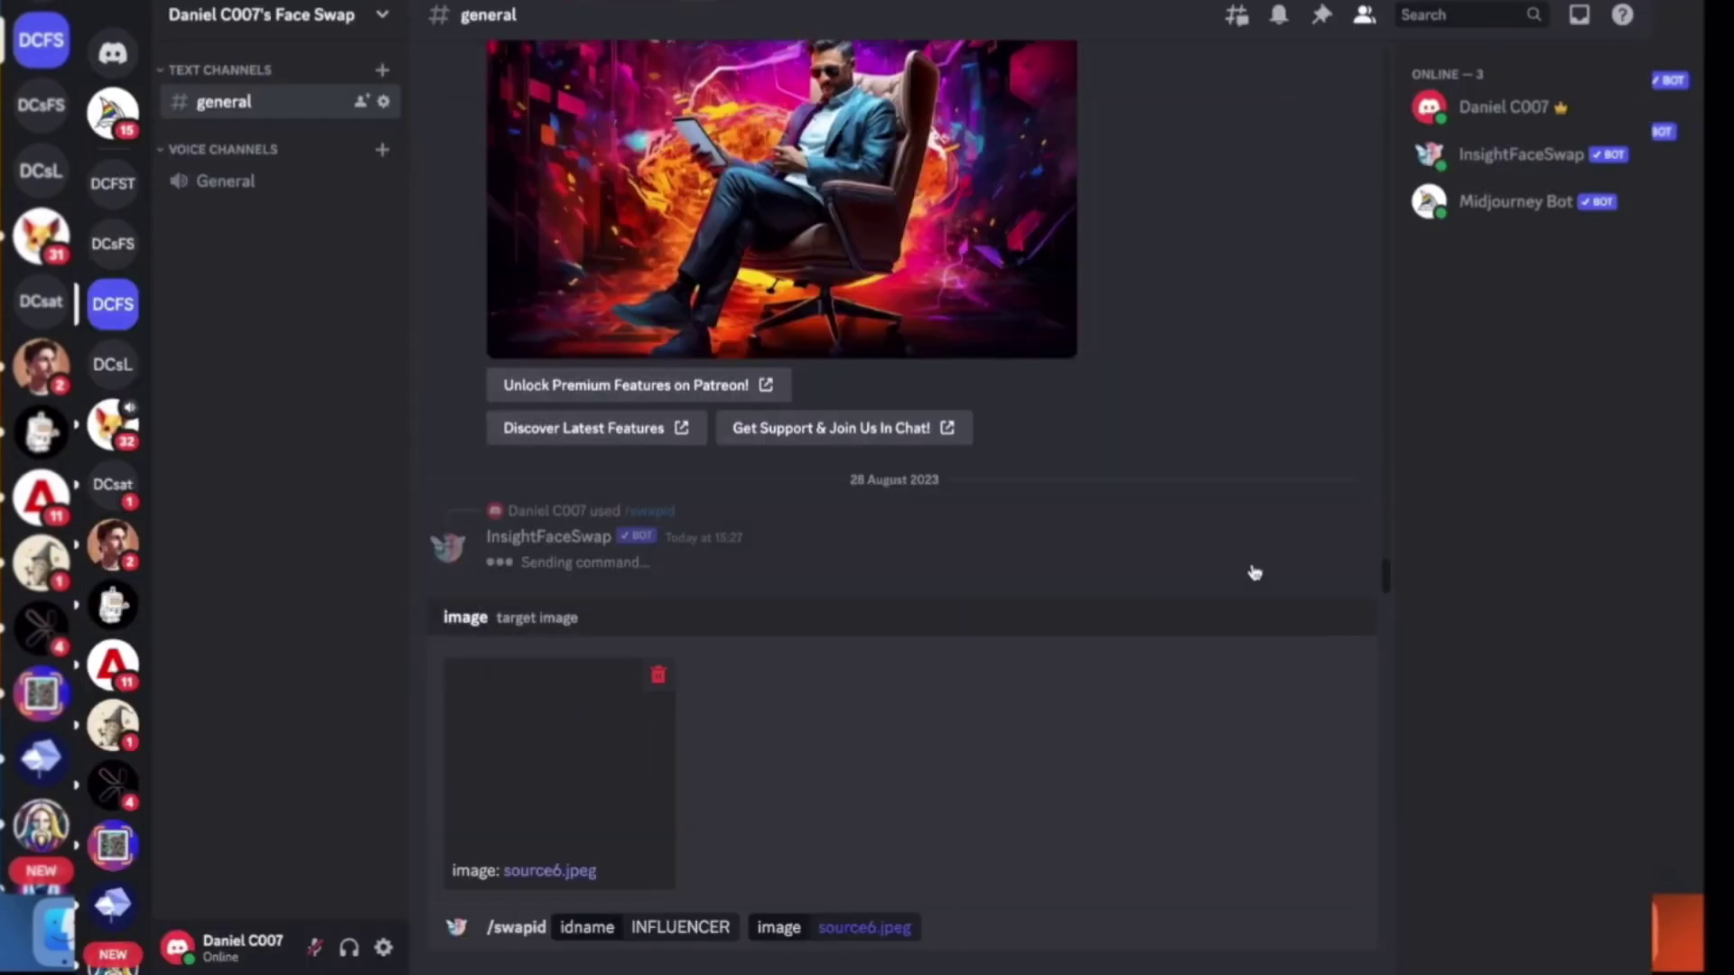
click(945, 923)
Step: Send the /swapid command so the bot posts its face-swapped result image
key(Return)
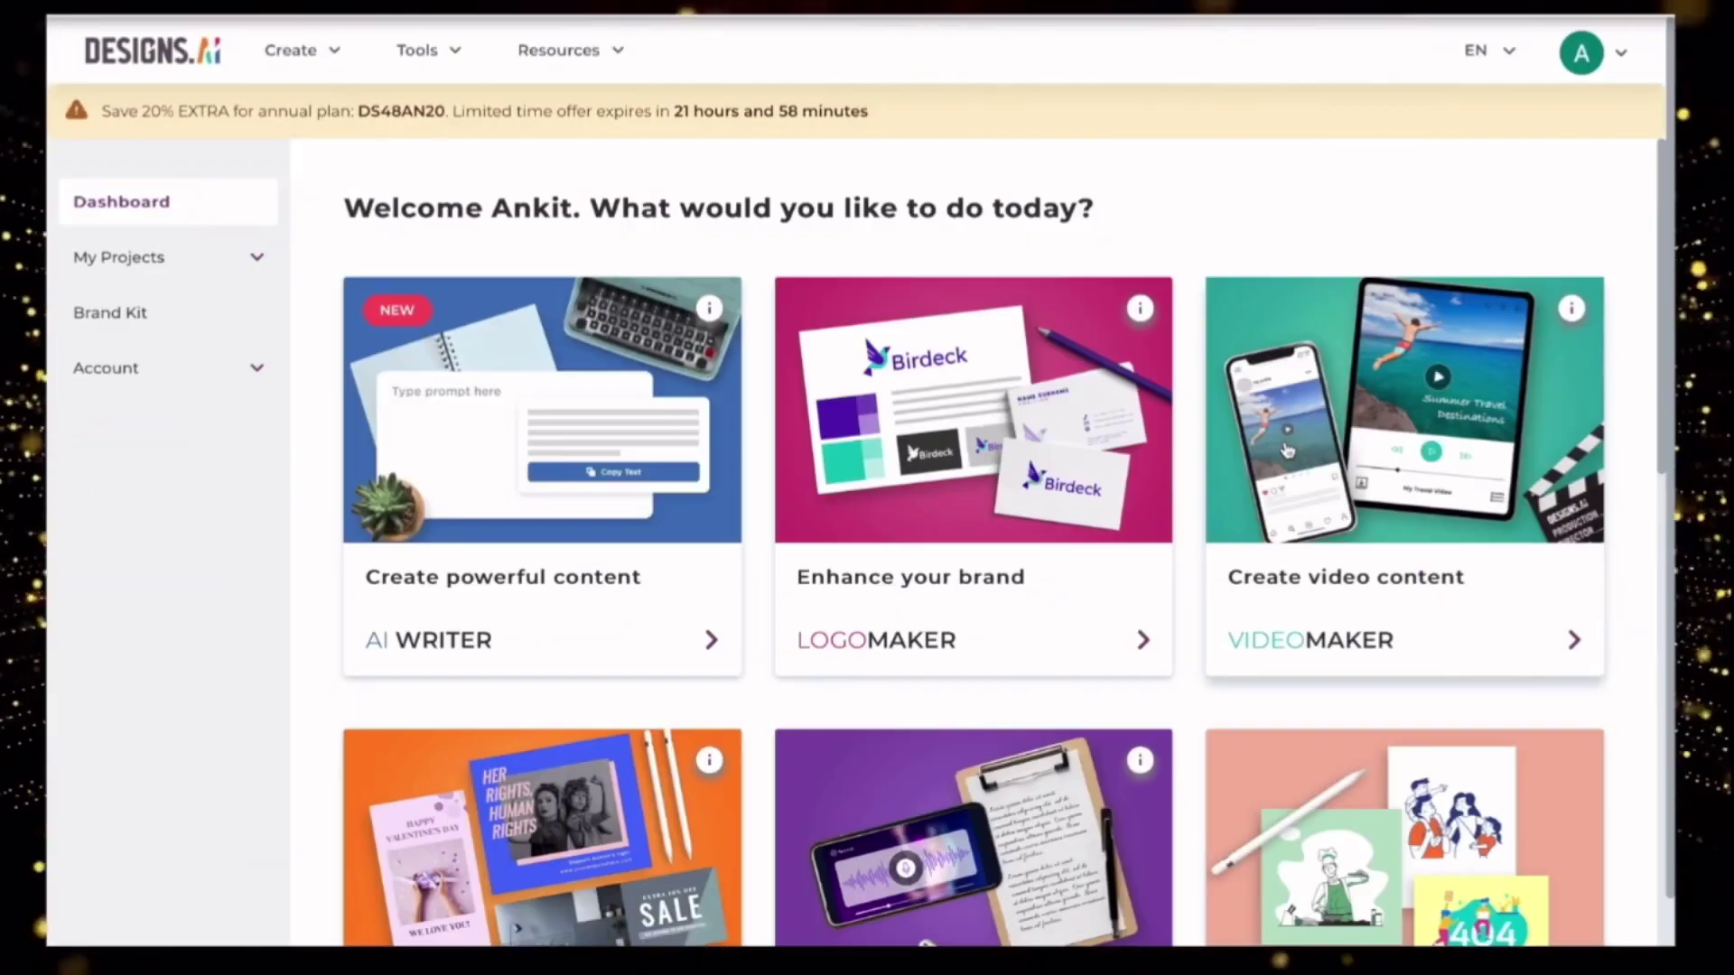
scroll(1287, 449, down, 2)
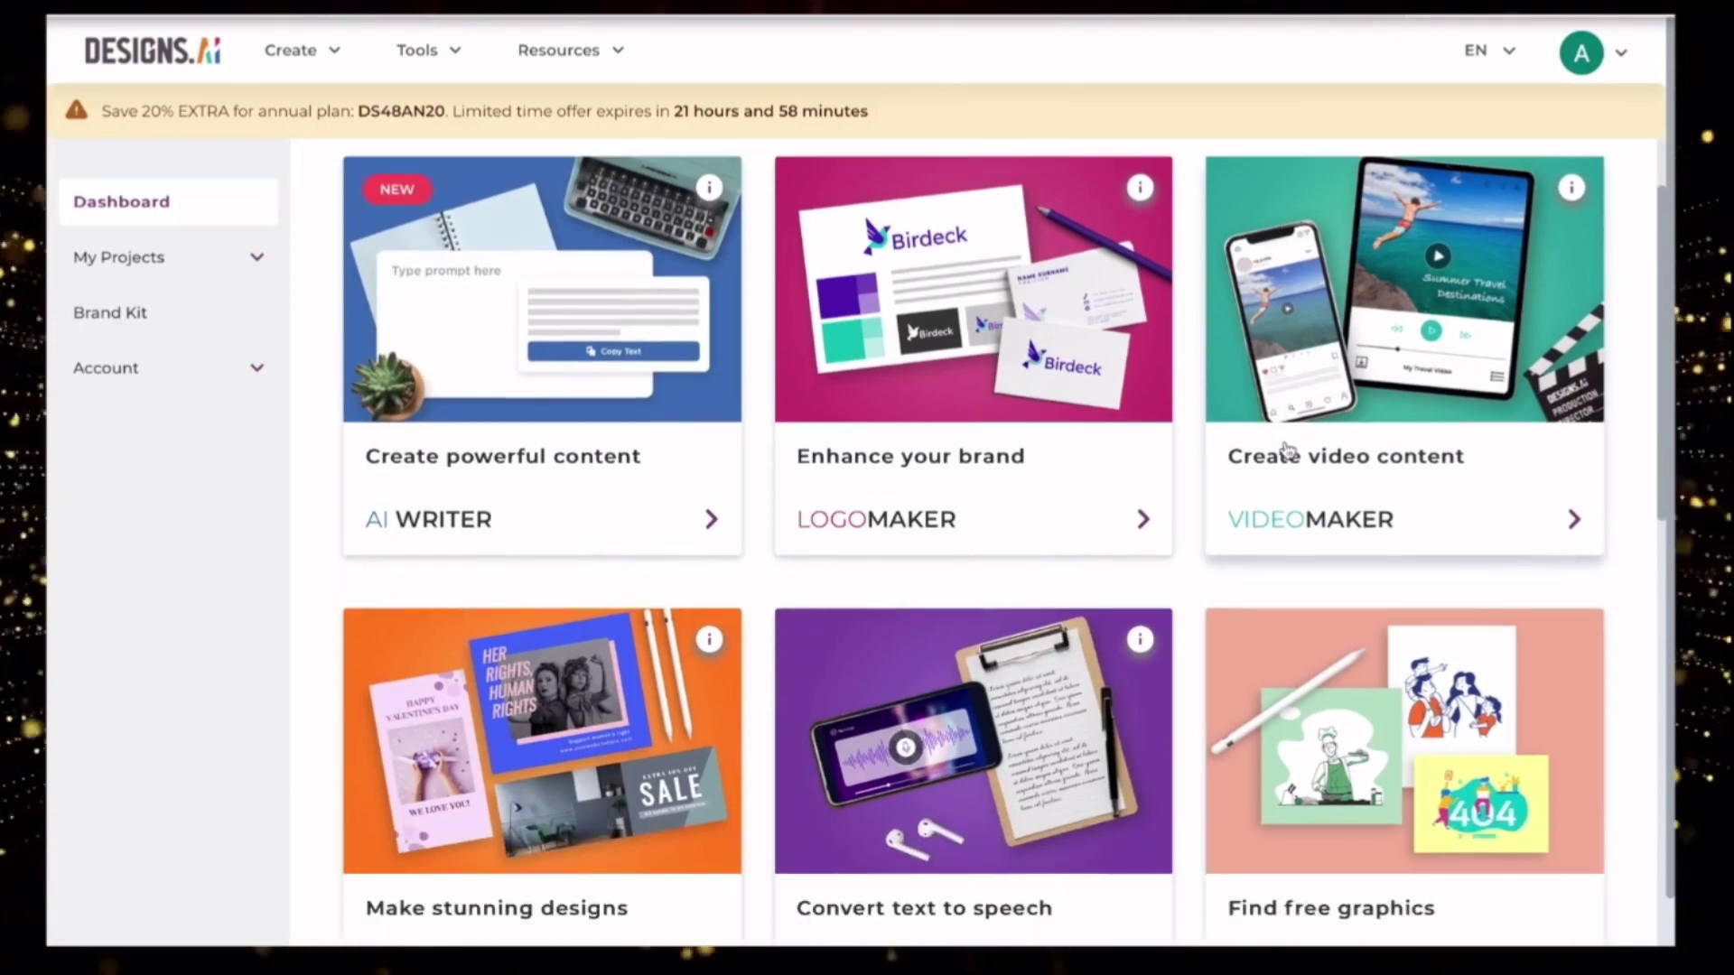
scroll(1287, 449, down, 5)
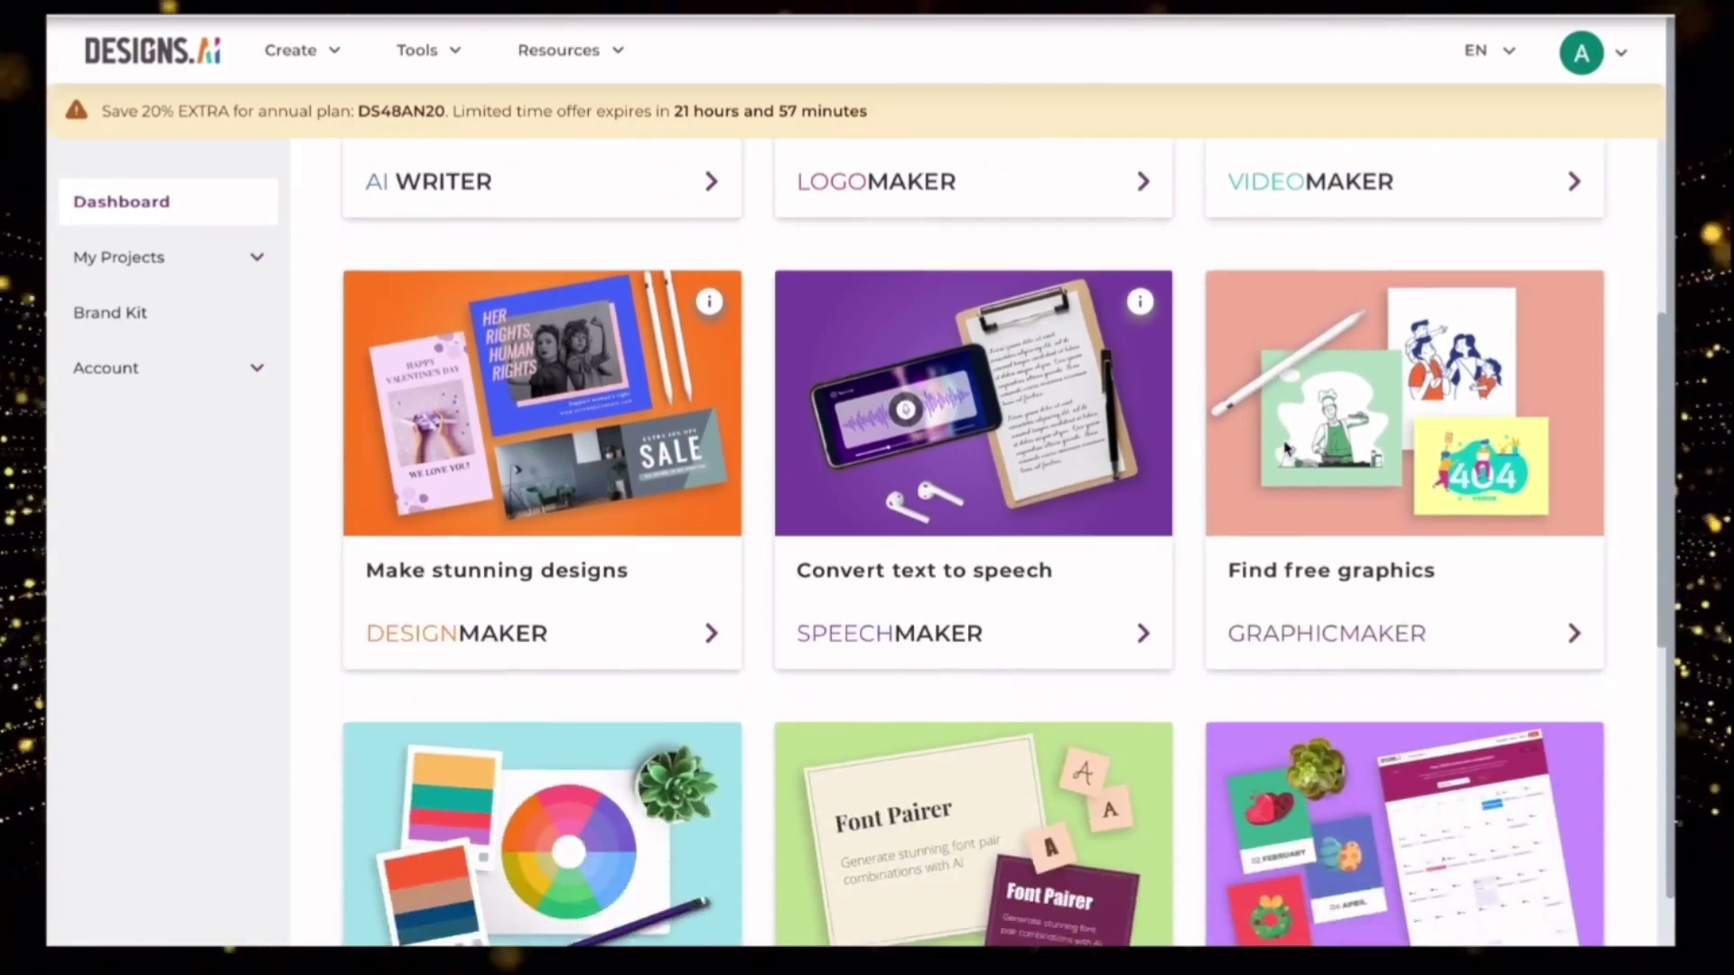
scroll(1286, 449, up, 3)
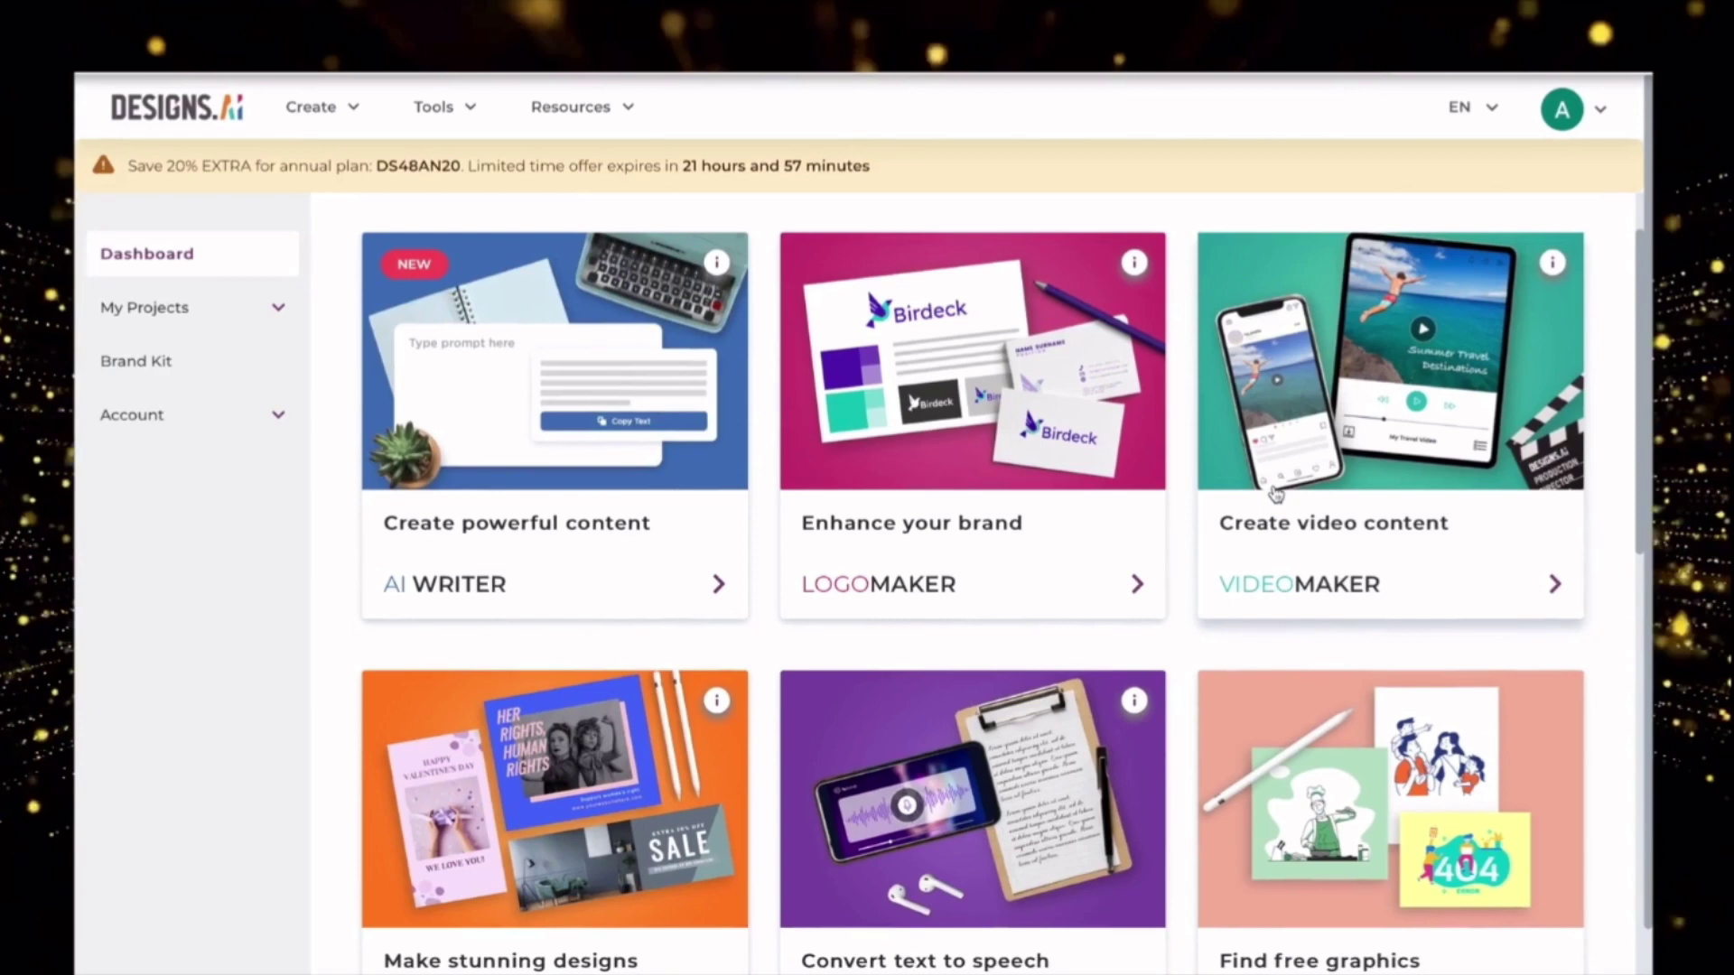
scroll(1276, 492, down, 1)
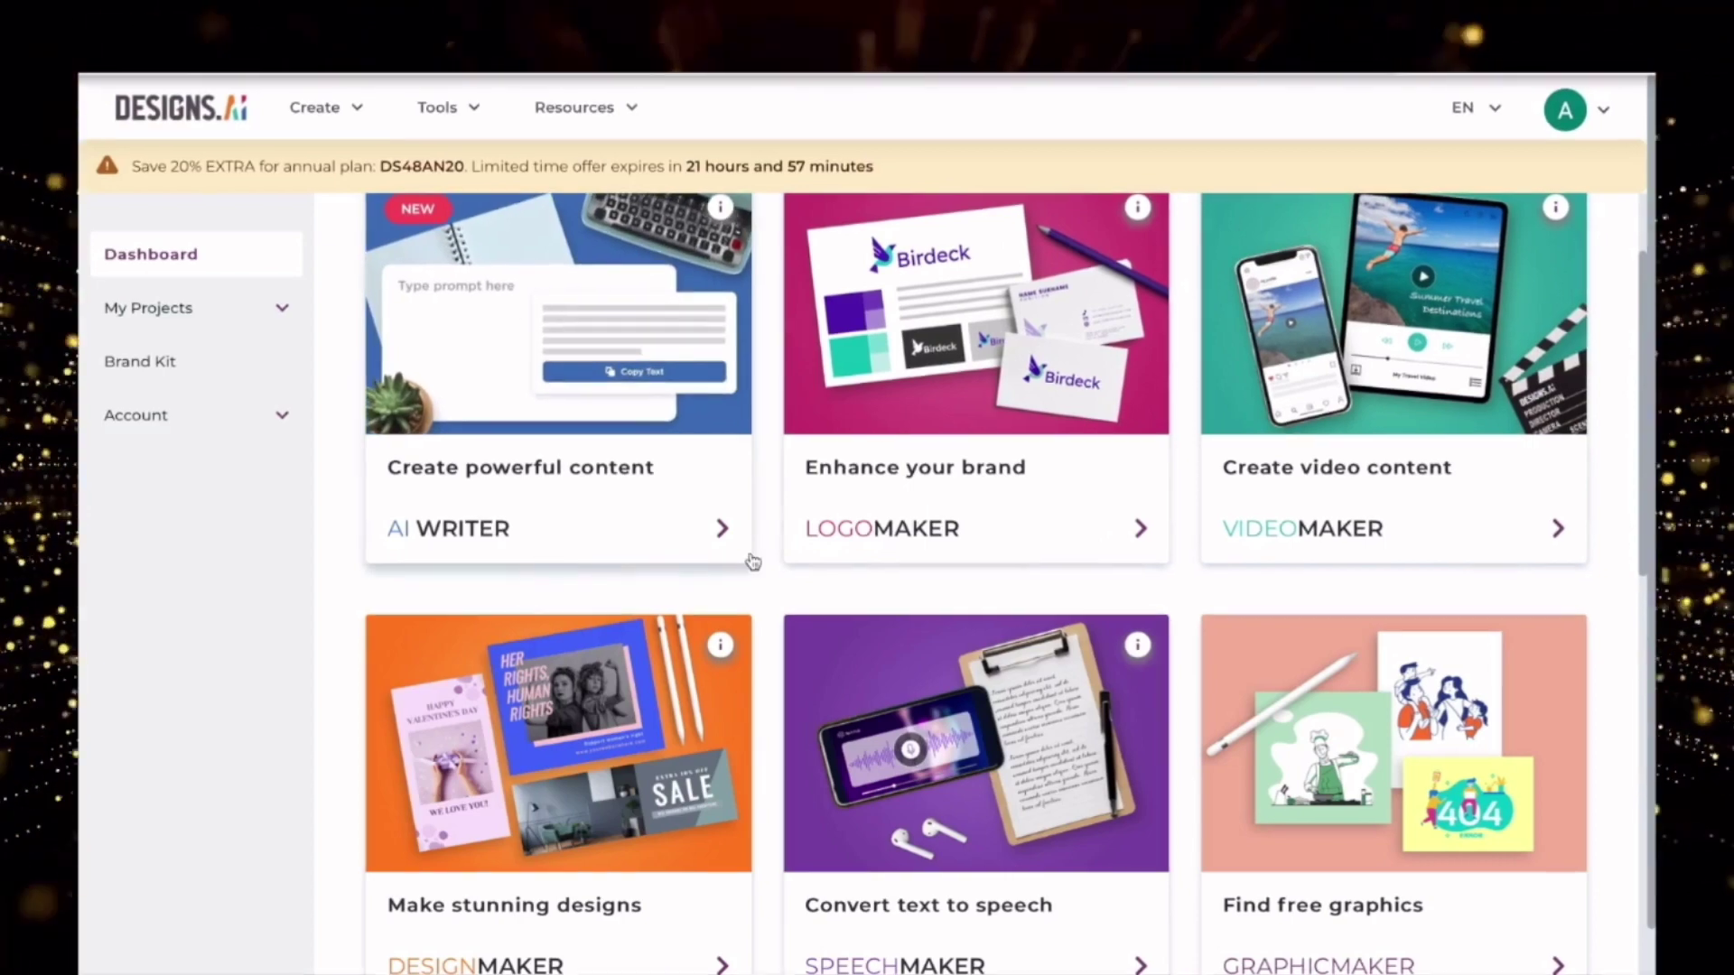
scroll(964, 572, down, 3)
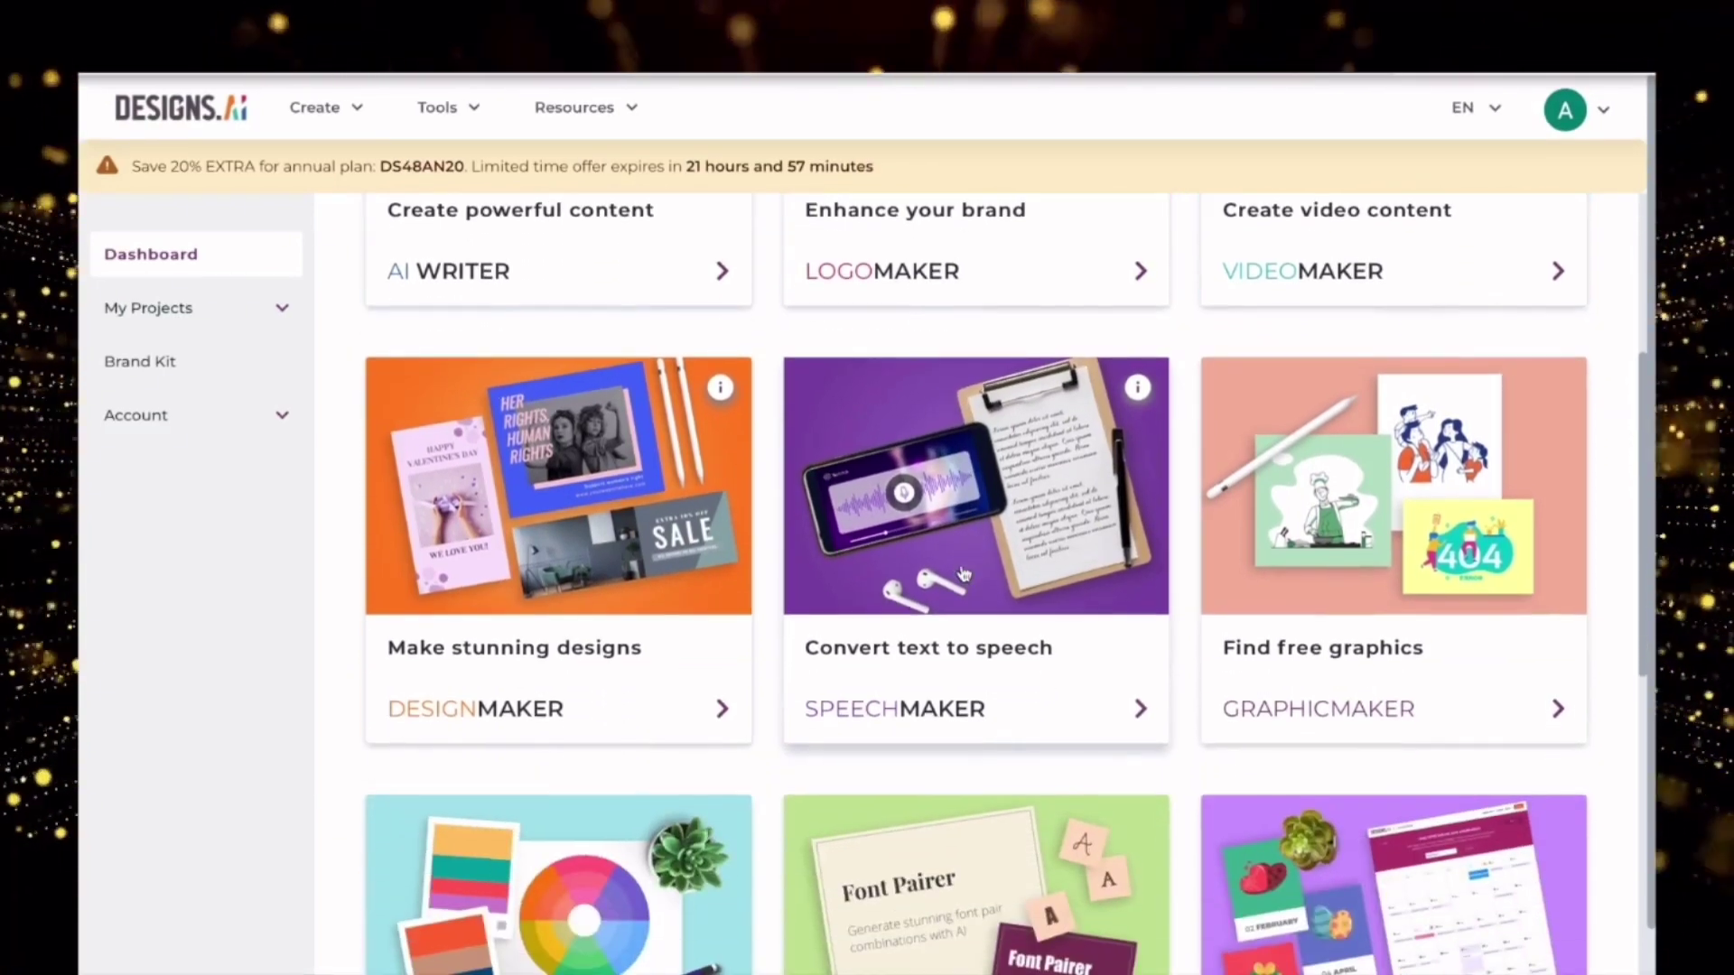
scroll(962, 632, down, 2)
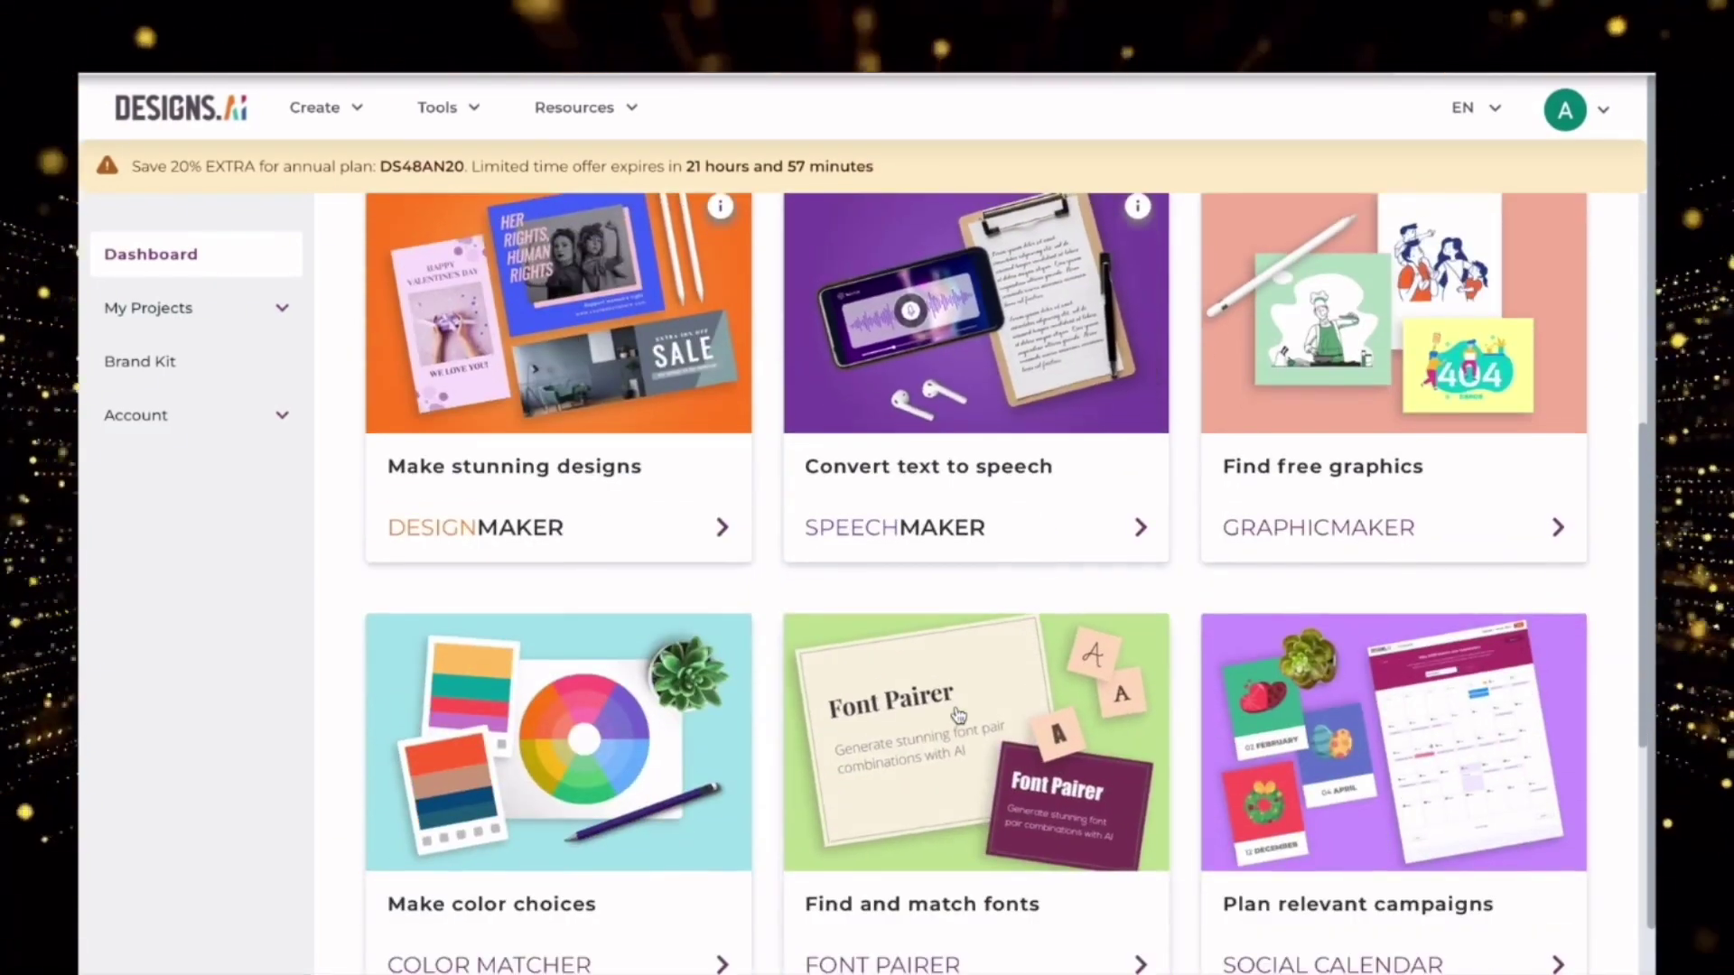
scroll(957, 715, down, 2)
scroll(955, 714, down, 6)
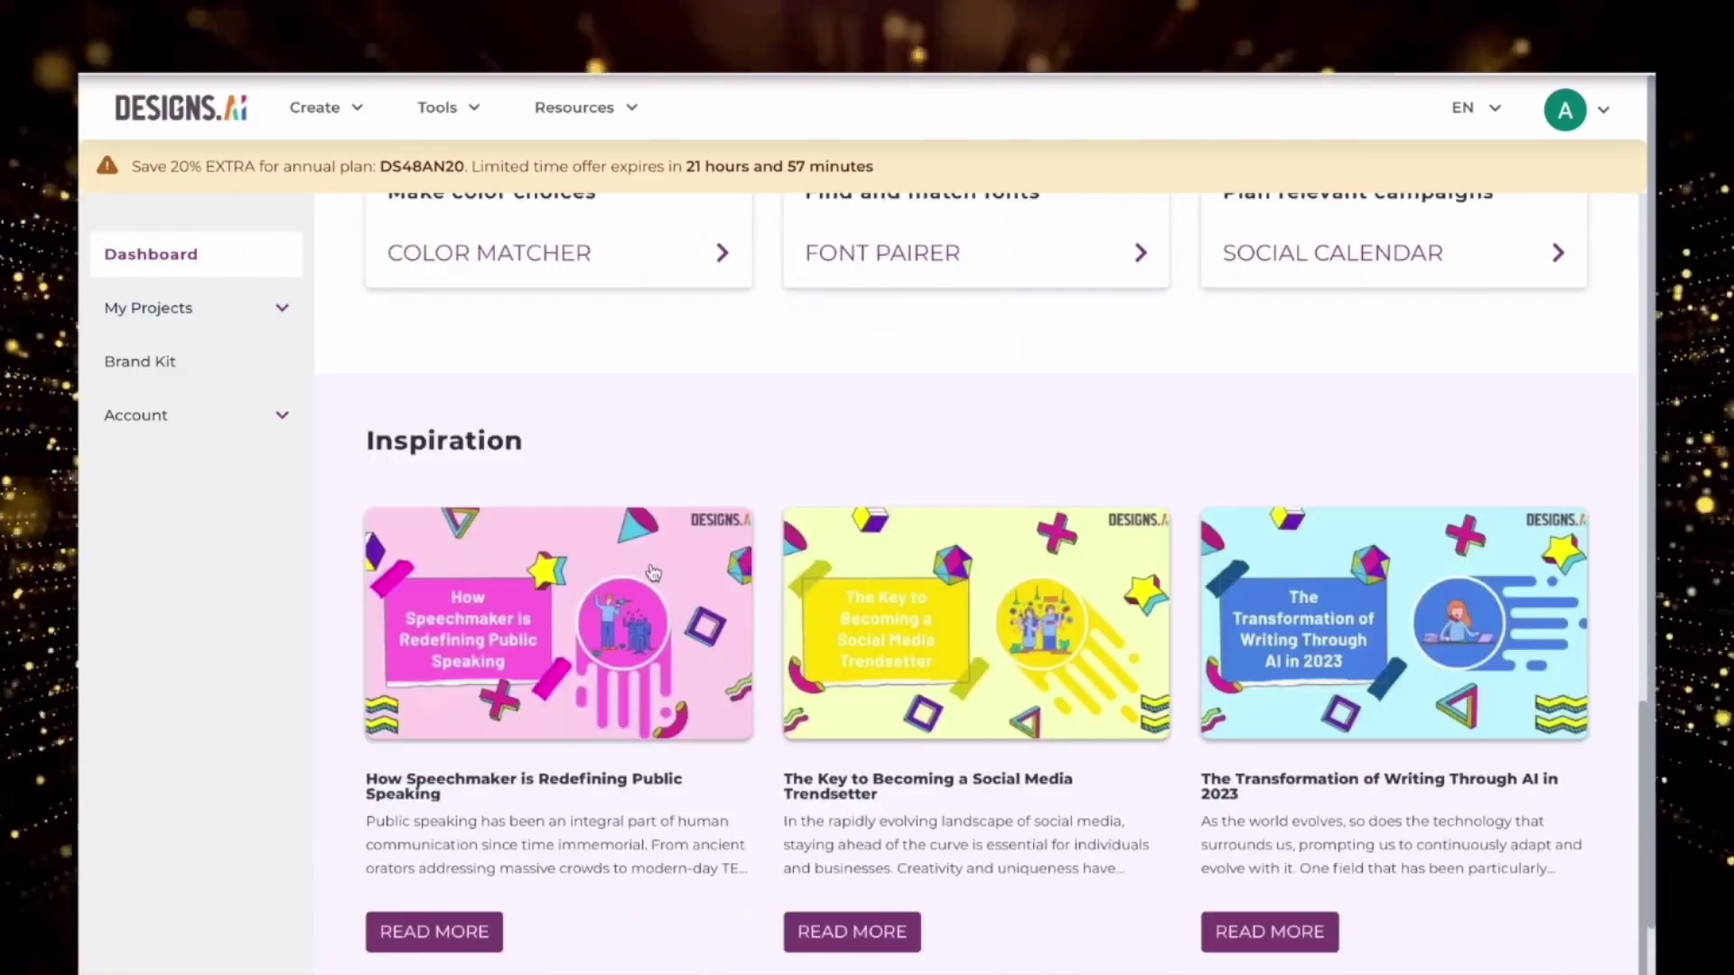
scroll(1039, 668, down, 1)
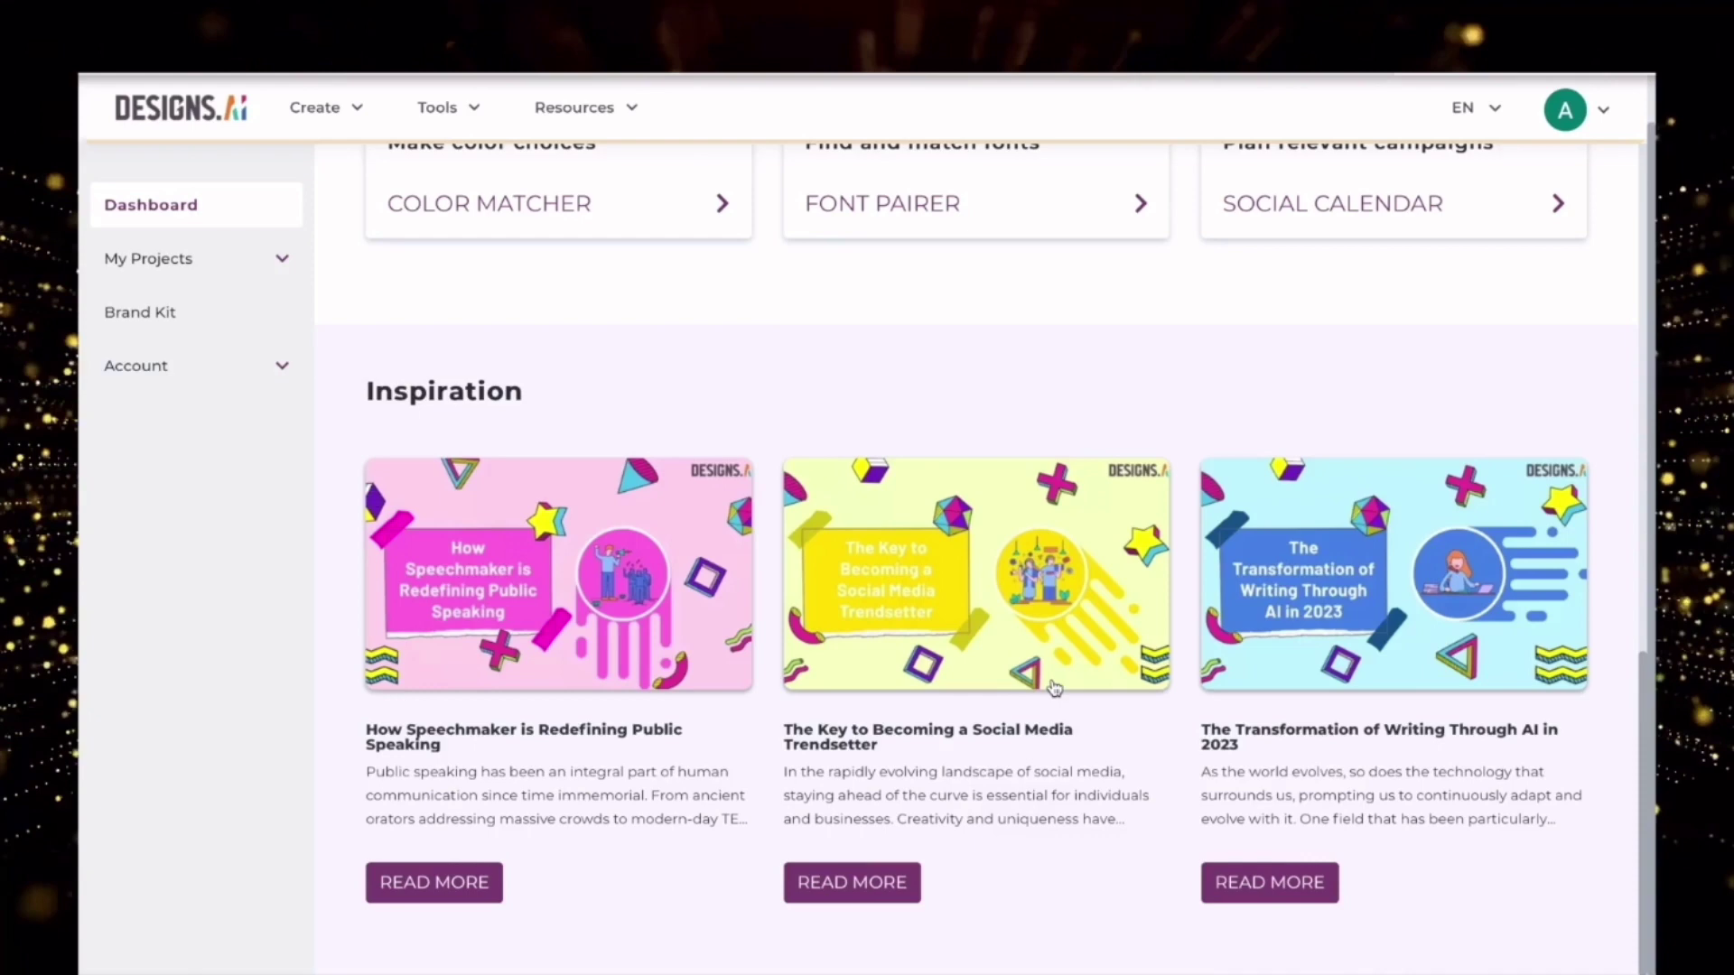
scroll(1054, 688, up, 8)
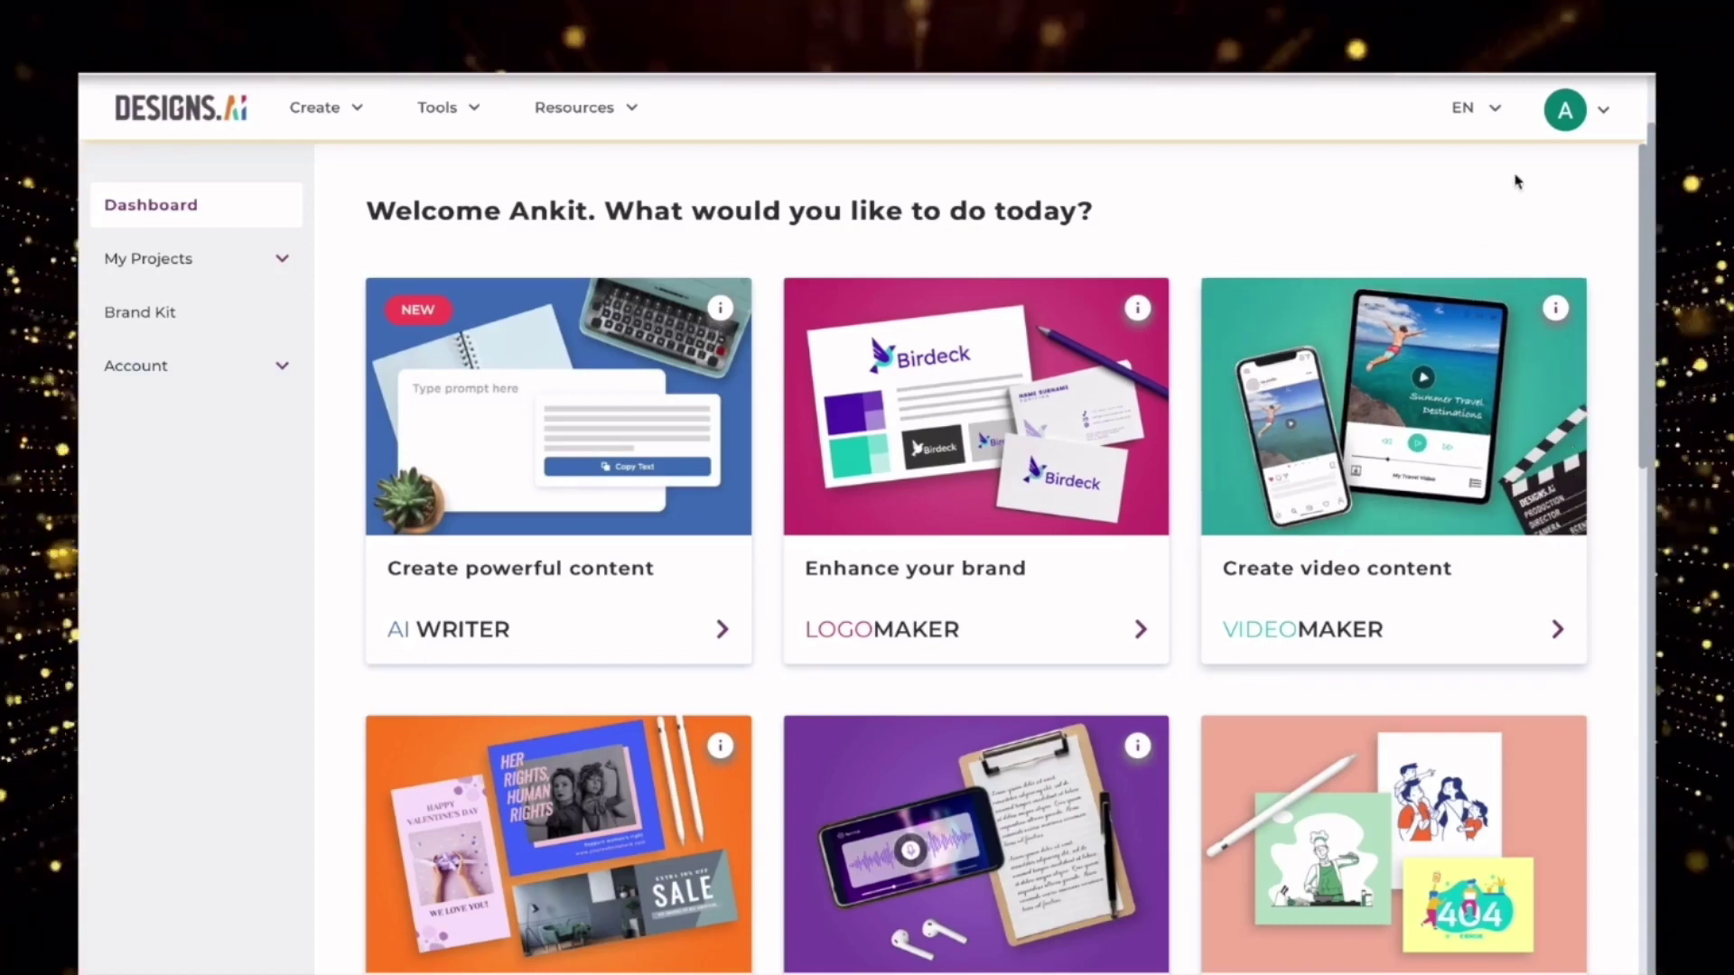
scroll(1279, 280, down, 2)
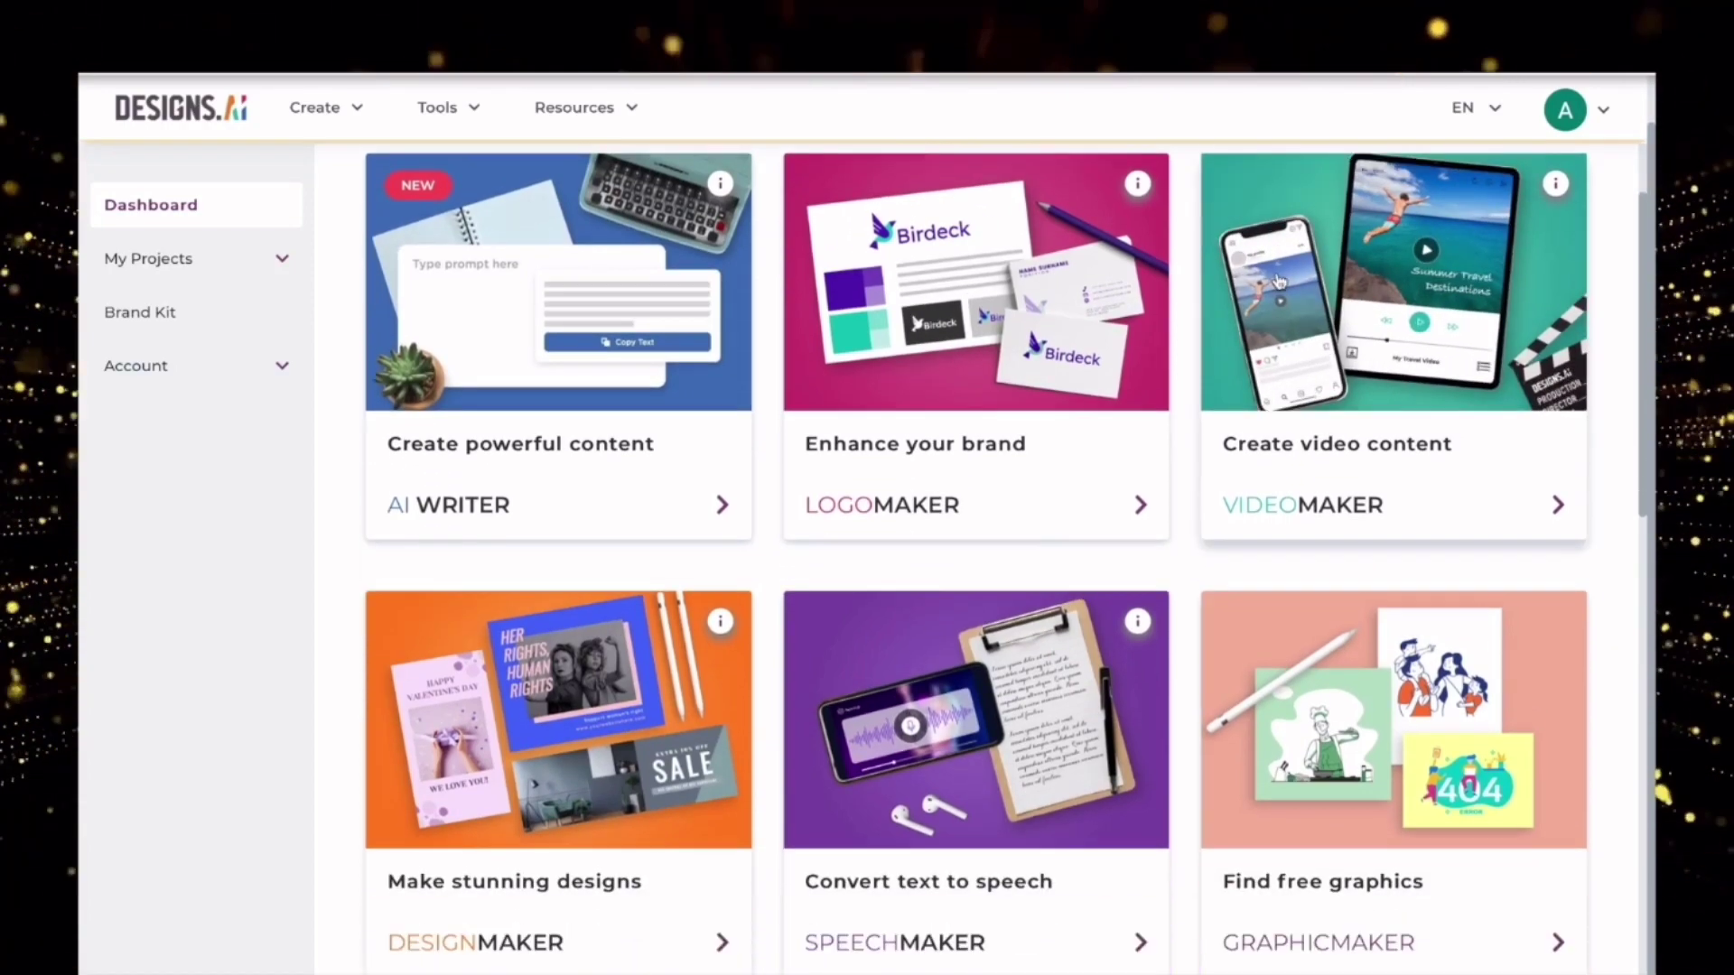
scroll(886, 437, up, 2)
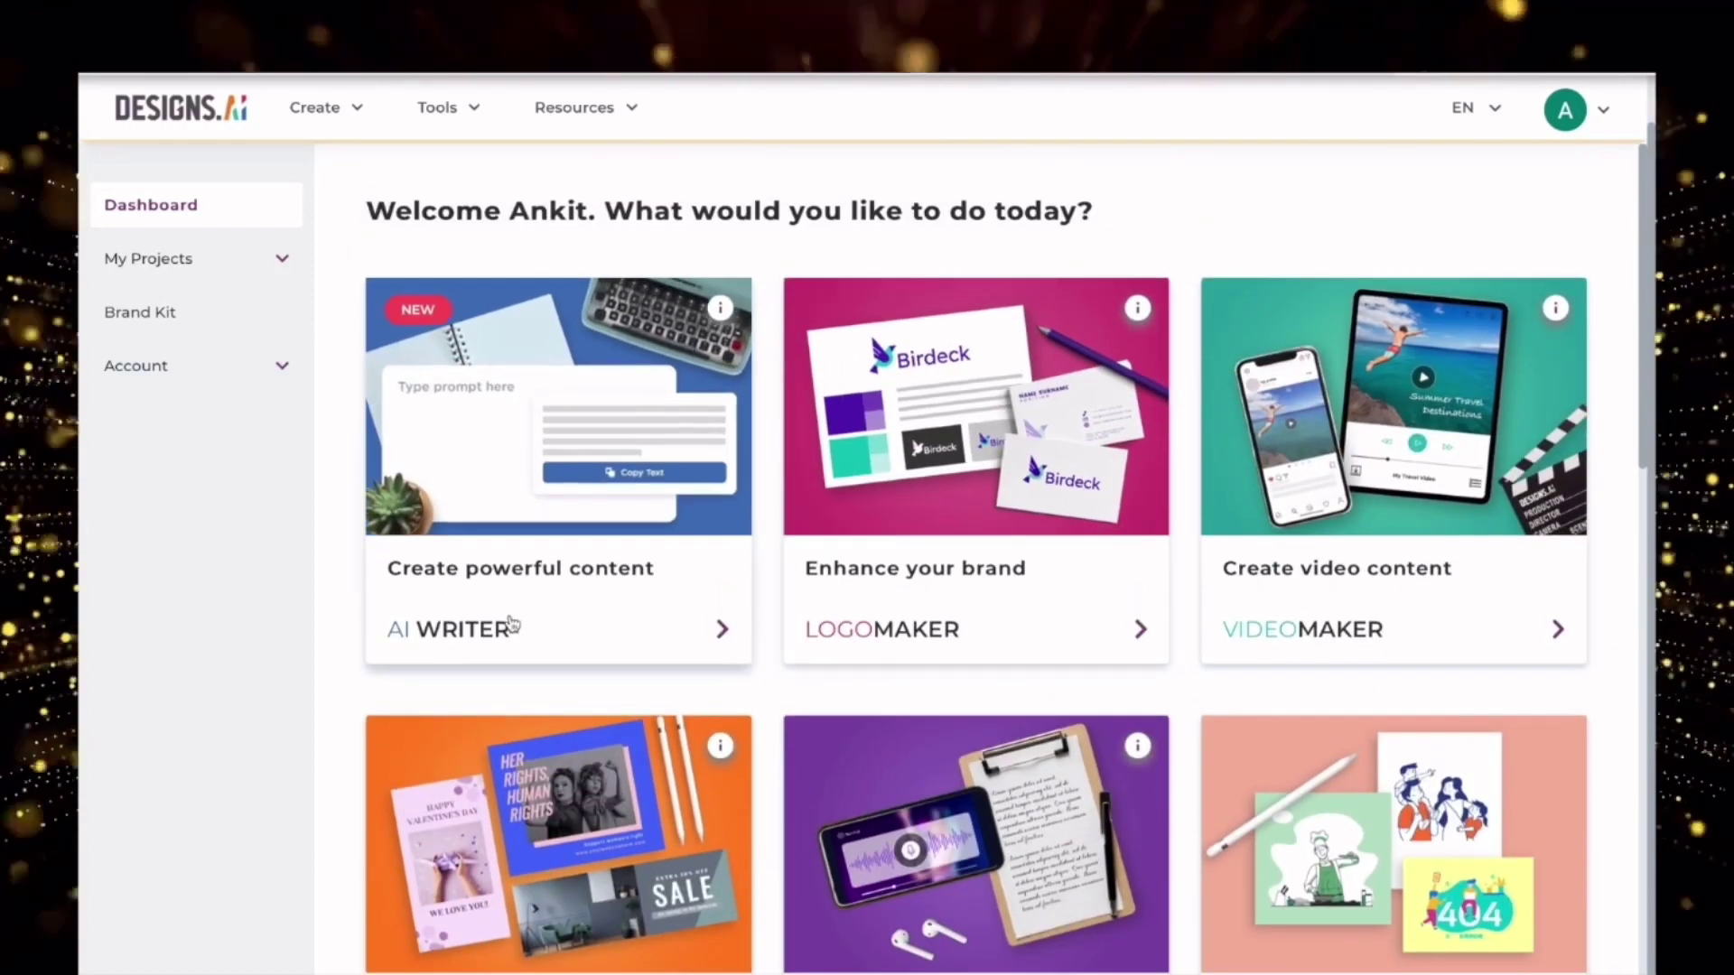
Step: Start the Social Media Strategy template from AI Writer's social media templates
click(512, 623)
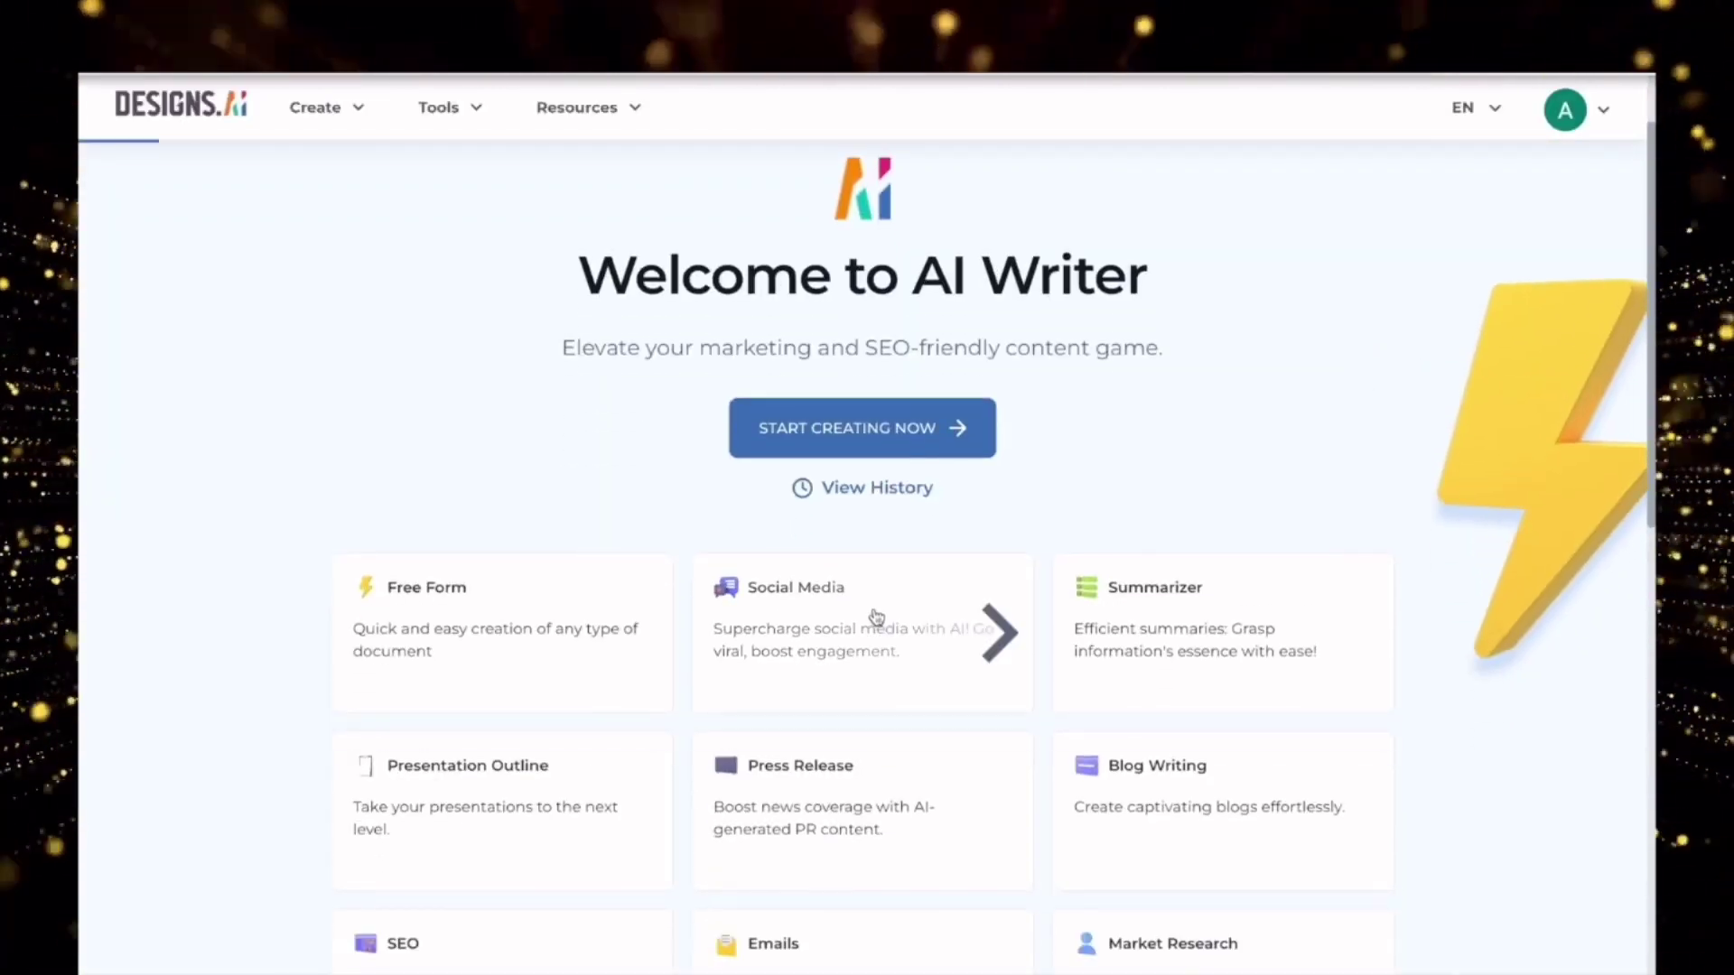
click(876, 618)
scroll(1007, 589, down, 3)
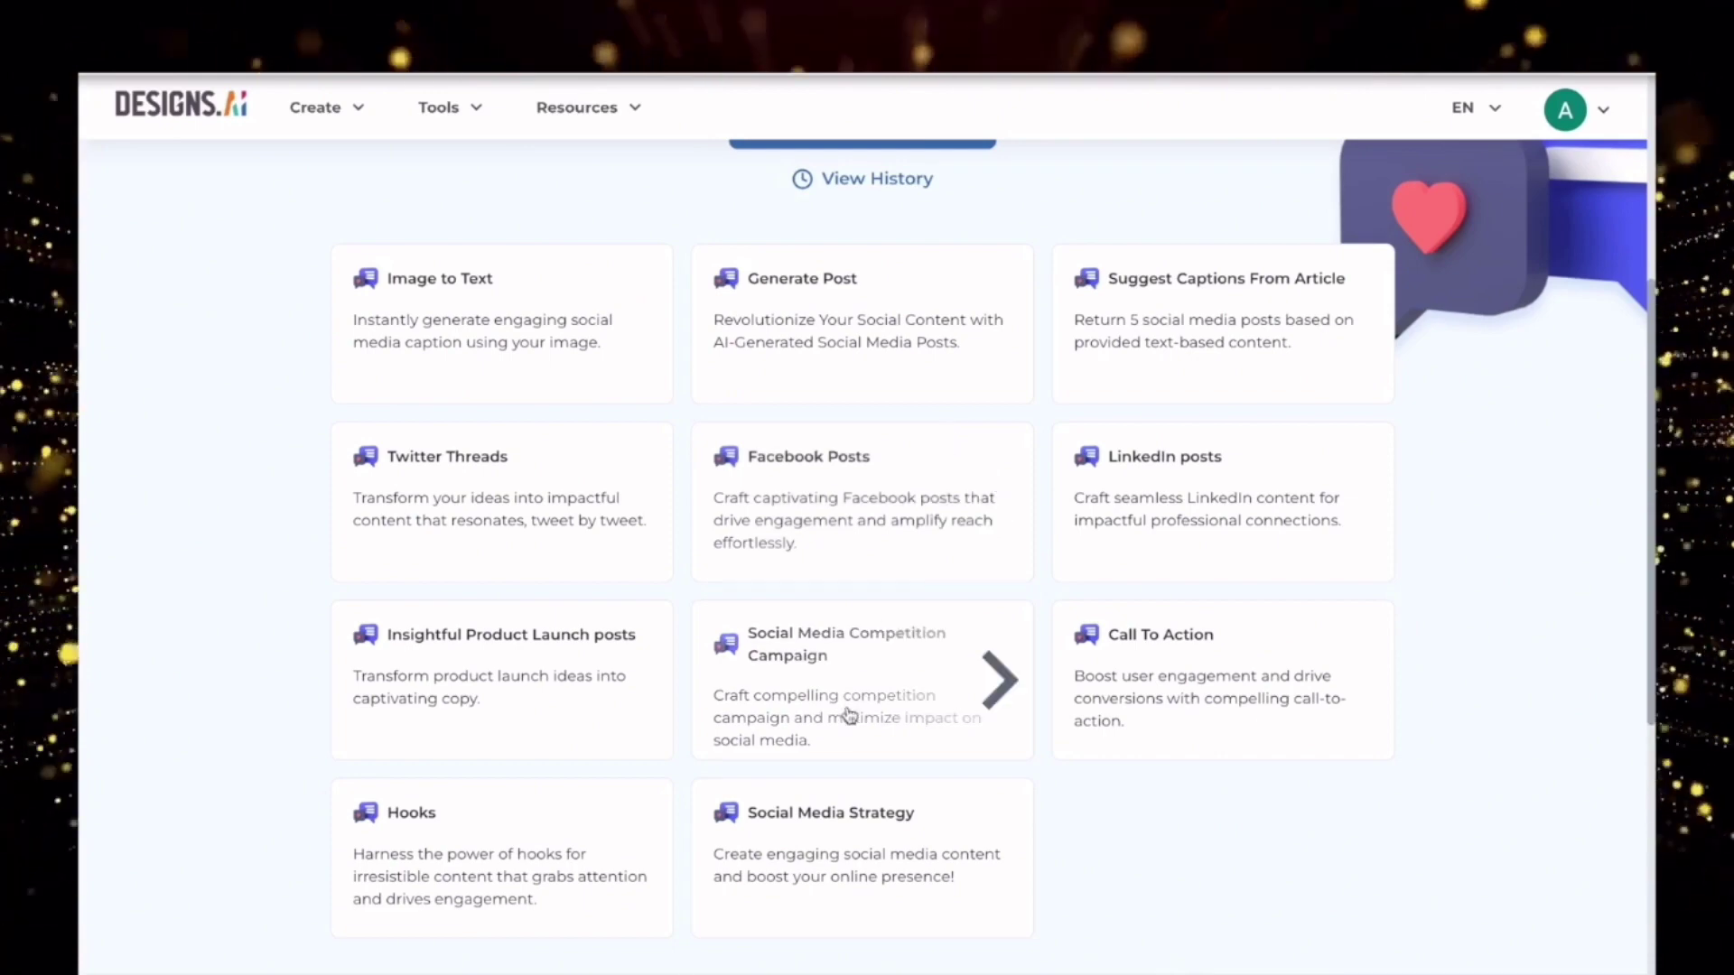
click(839, 821)
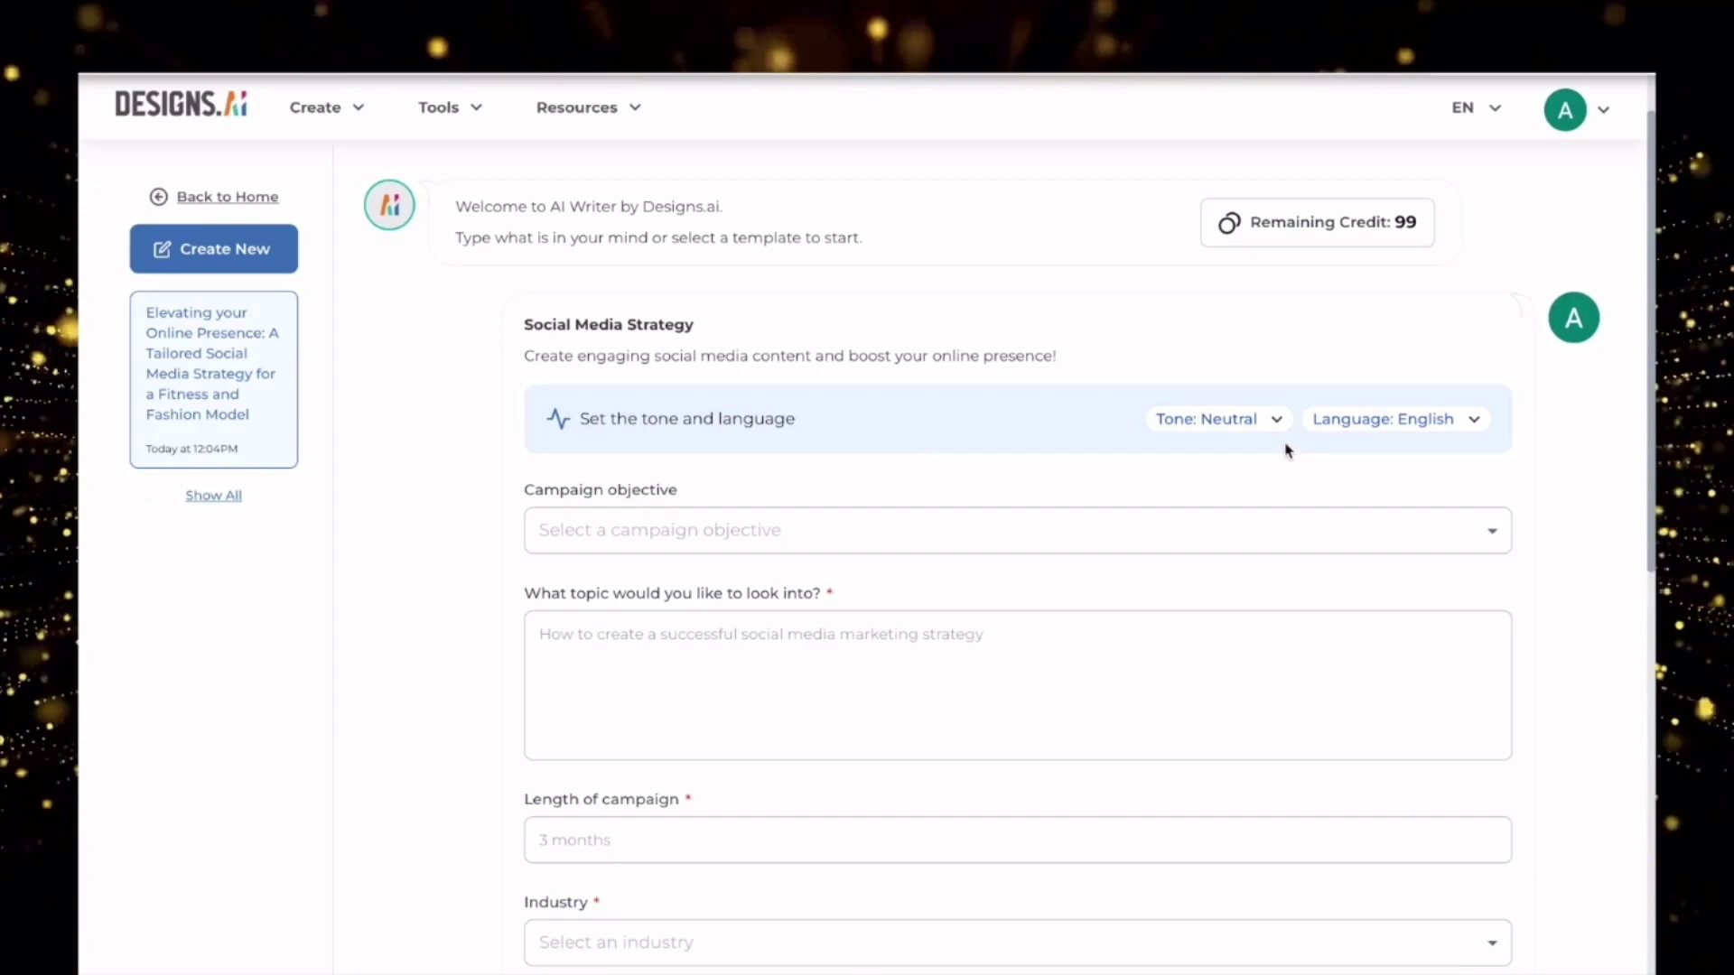
Step: Set the tone to Engaging and the objective to Enhance Online Presence, and begin the fashion-model topic
click(1276, 421)
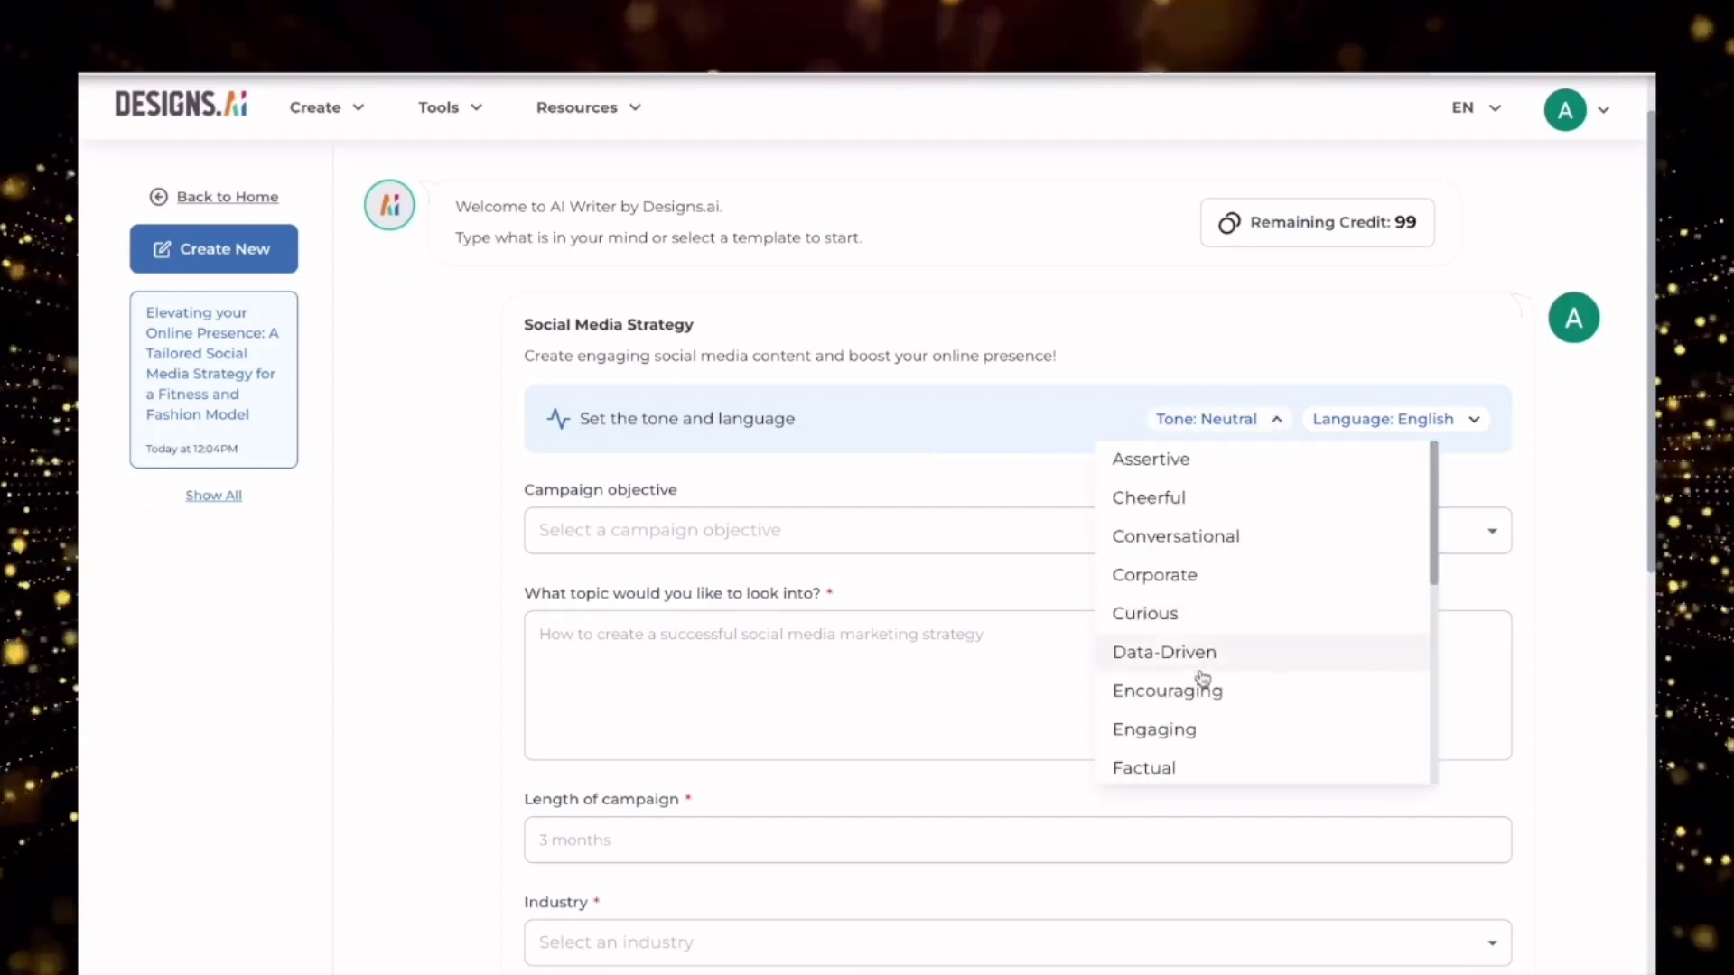
click(1188, 728)
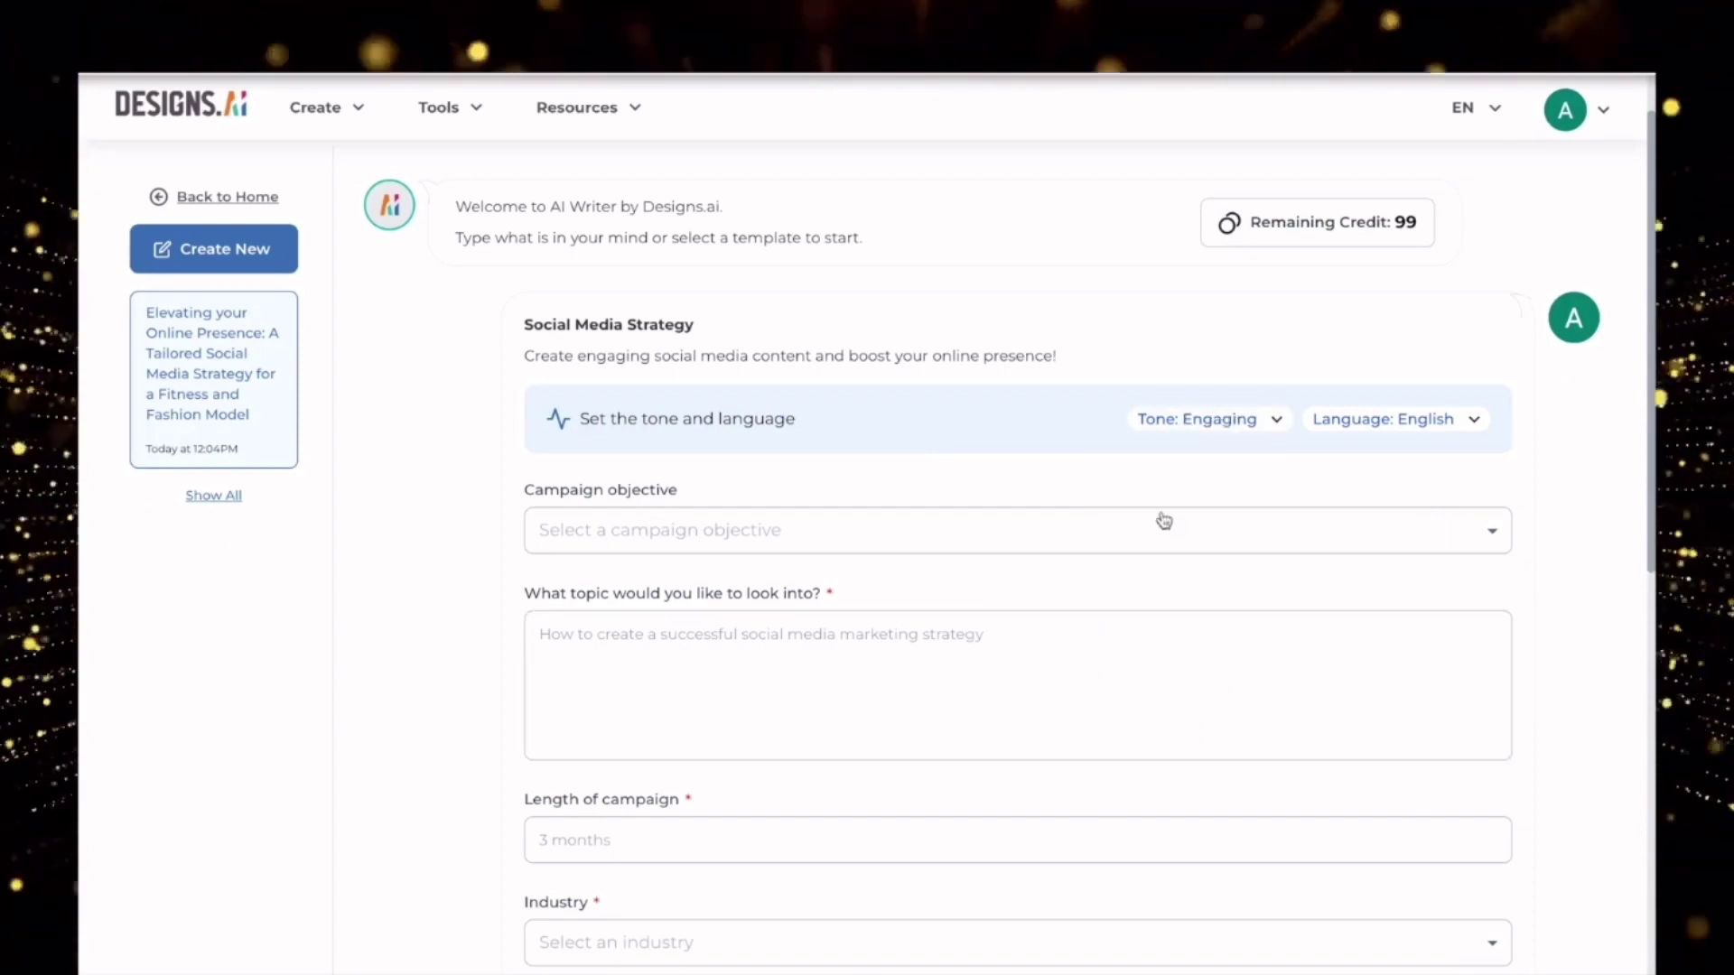
click(711, 533)
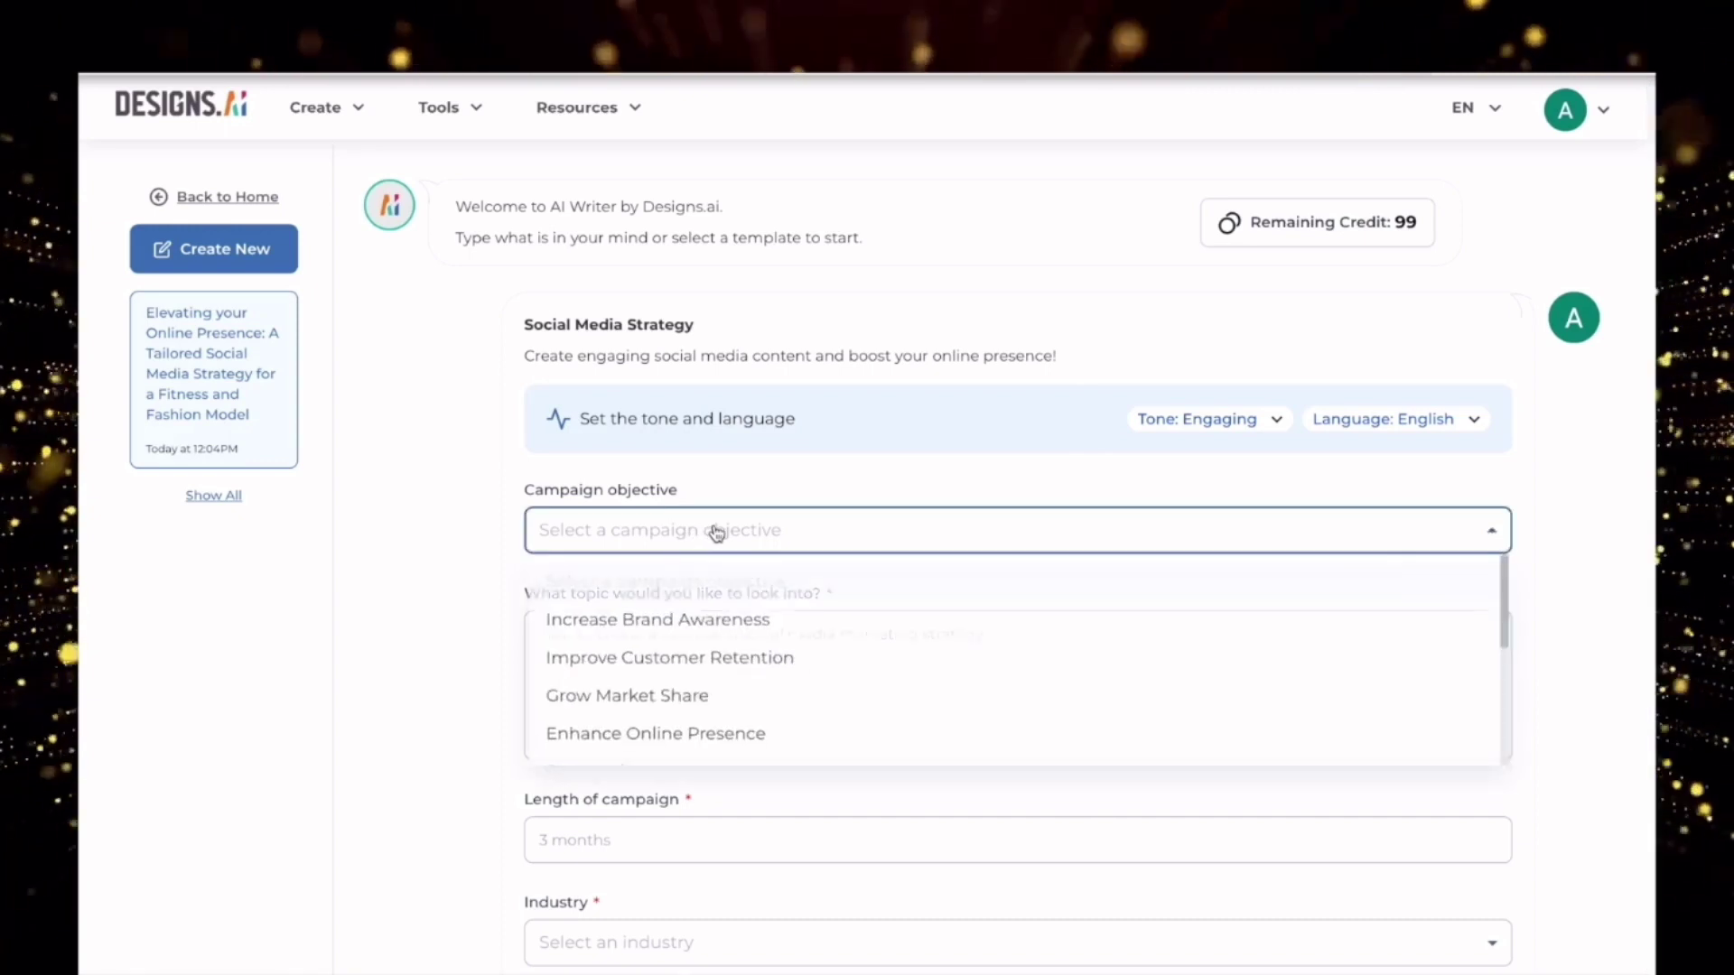
click(681, 735)
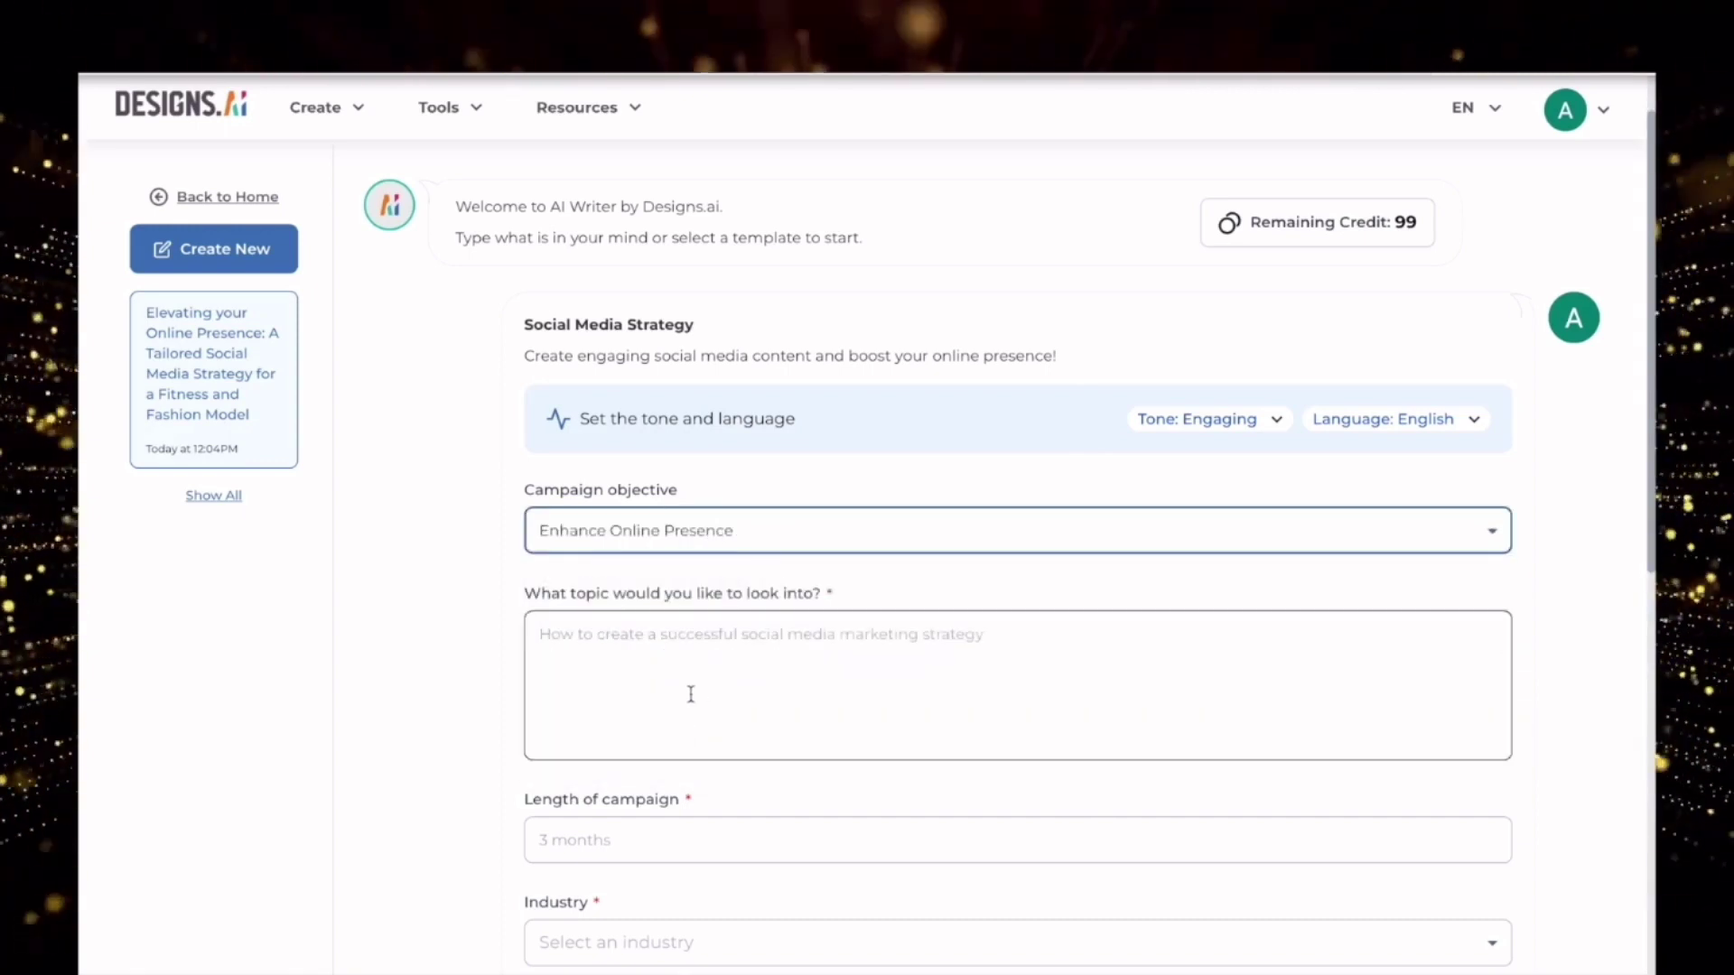
click(701, 672)
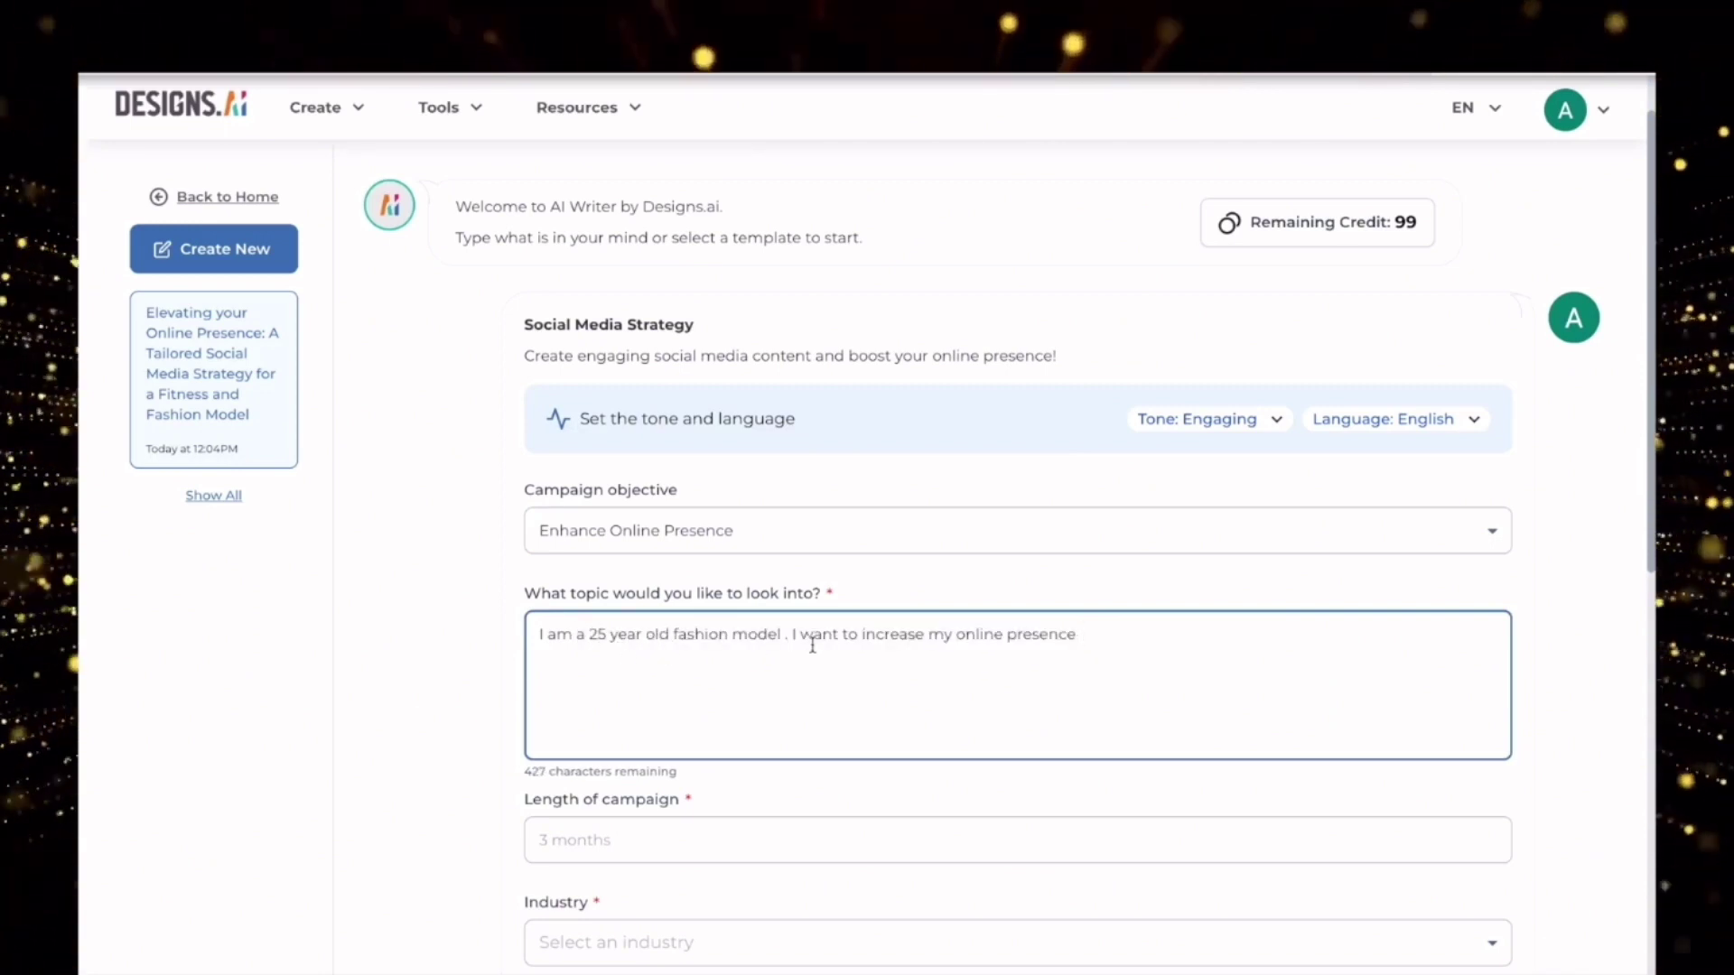
scroll(944, 656, down, 1)
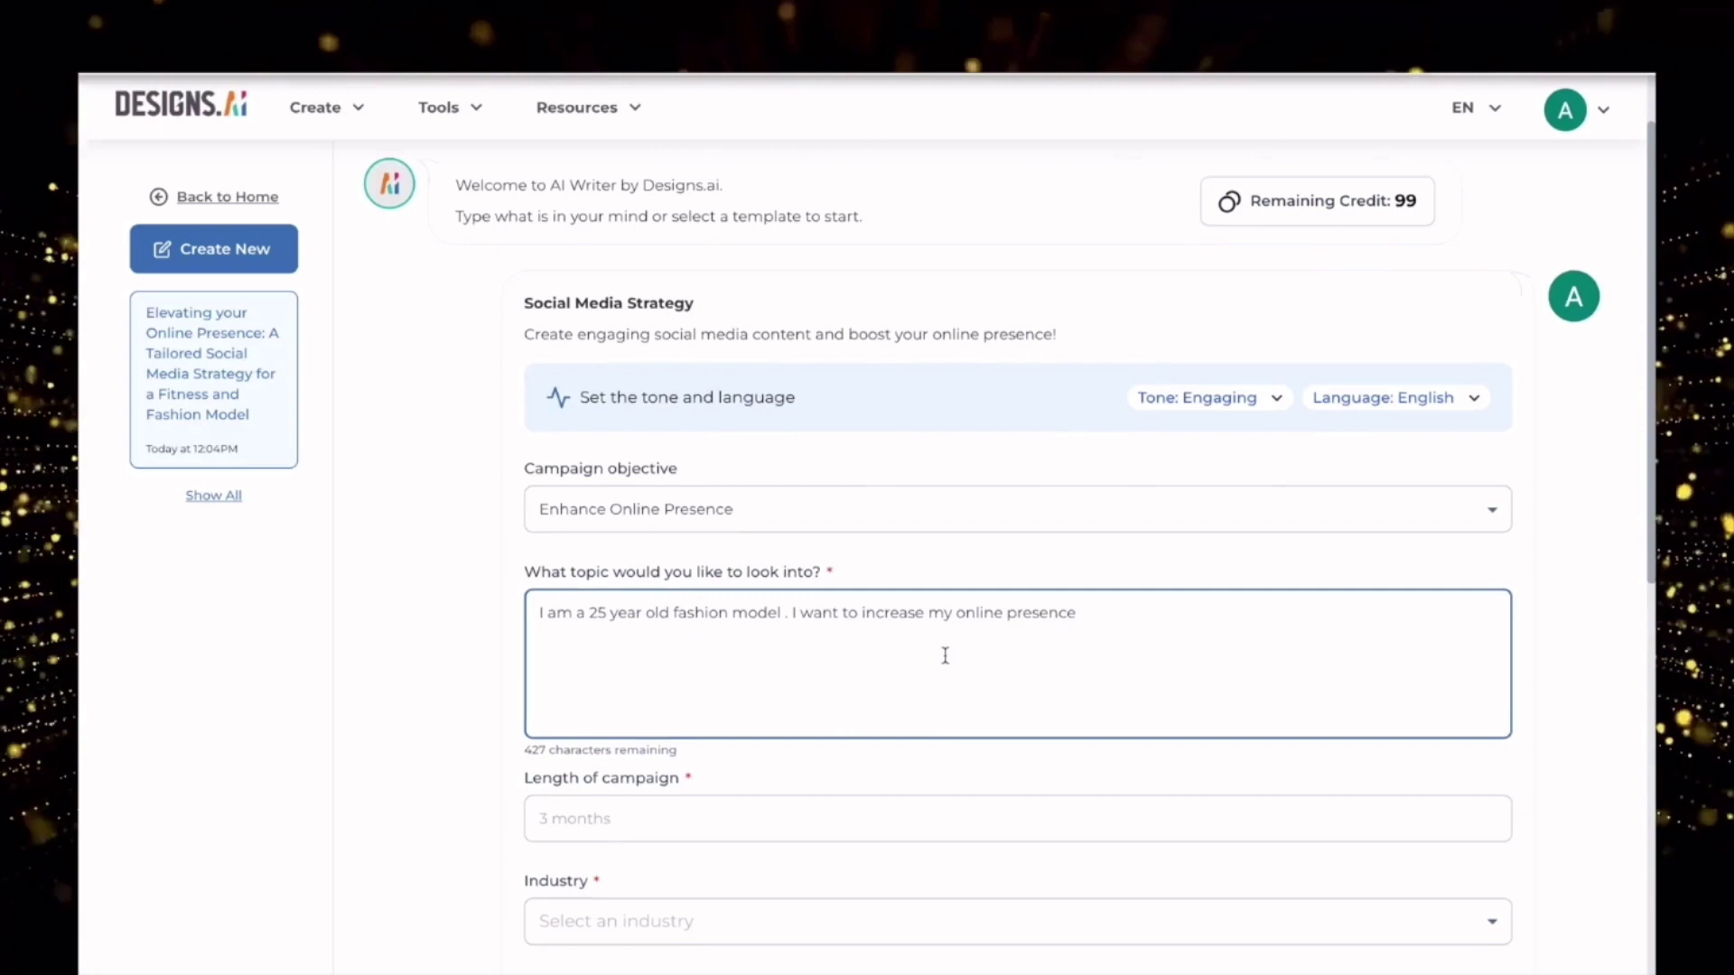
scroll(835, 736, down, 1)
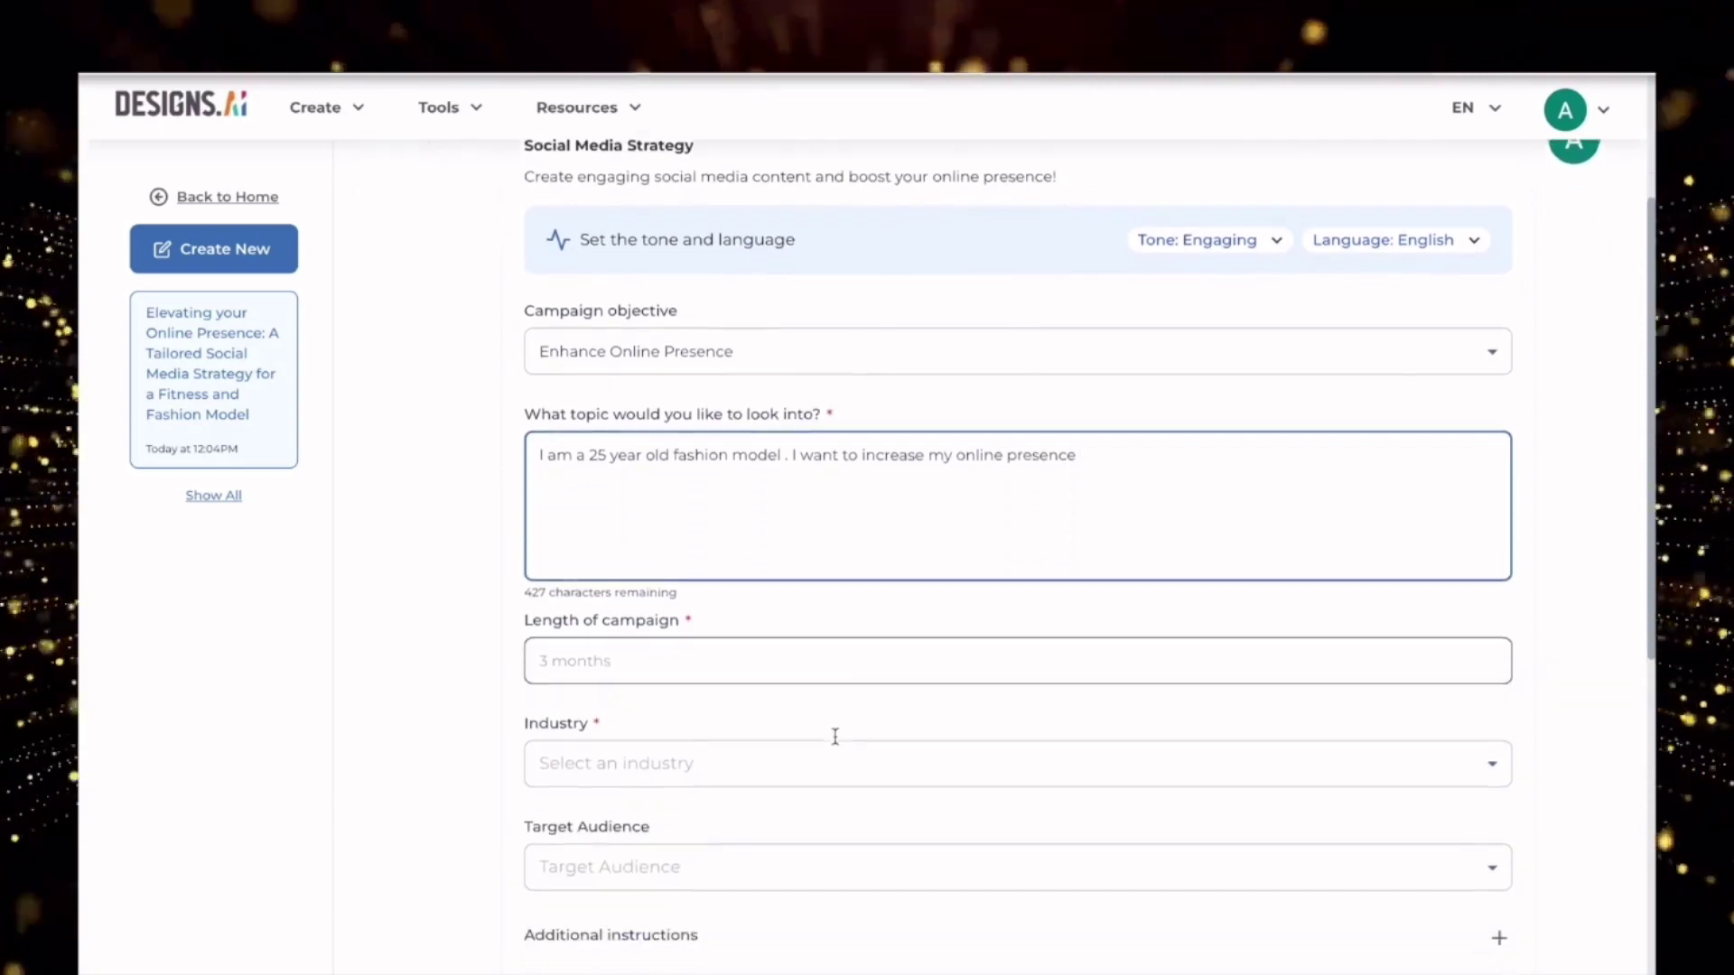
scroll(832, 656, down, 1)
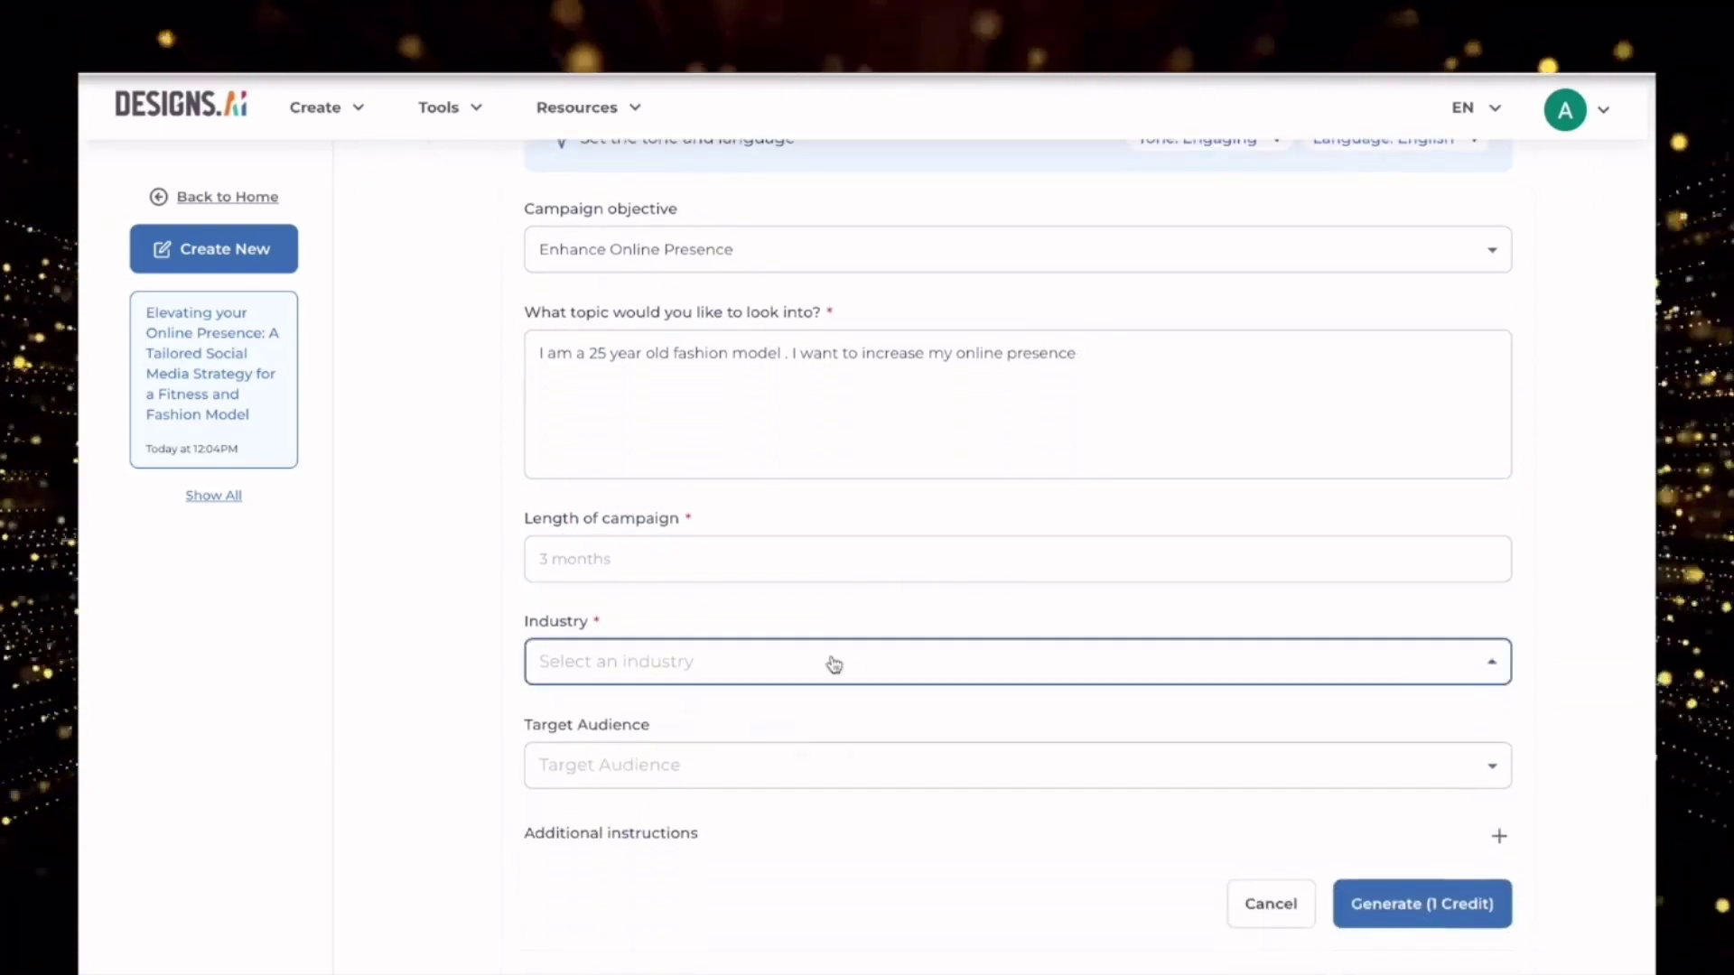
Step: Choose Fashion industry and Young Professionals (Age 25-34) audience, and enter a 3 months campaign length
click(829, 661)
scroll(647, 758, down, 3)
click(647, 759)
scroll(867, 727, down, 2)
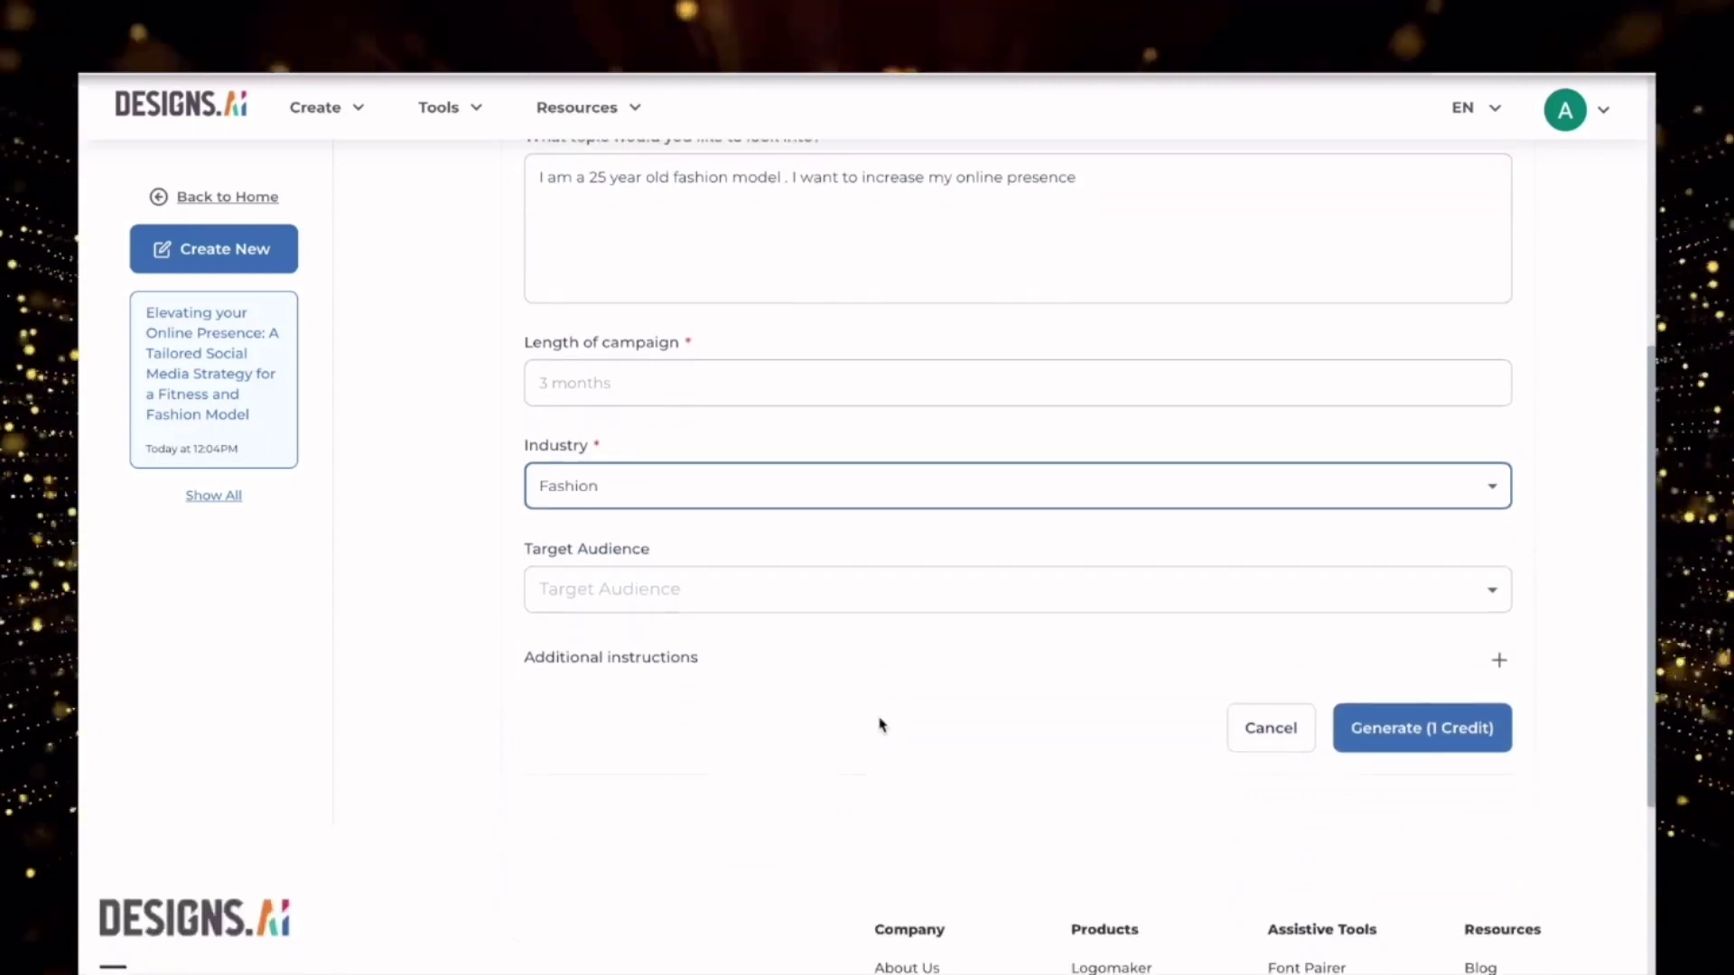
click(1488, 592)
click(795, 718)
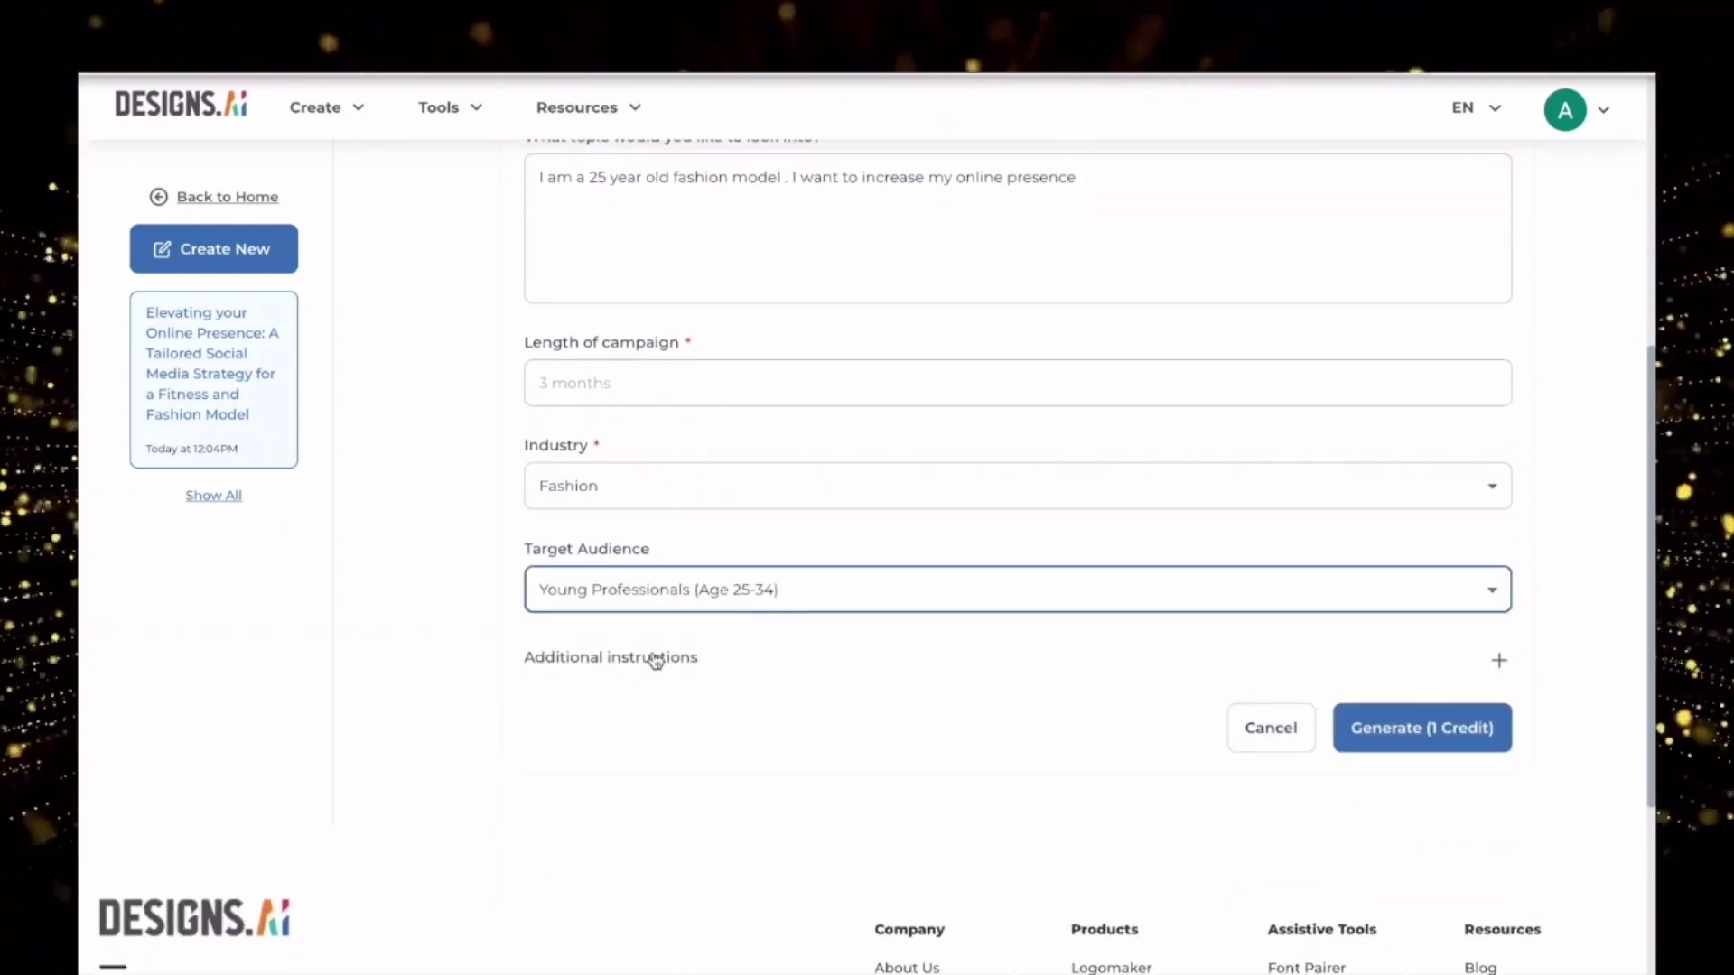
click(1426, 740)
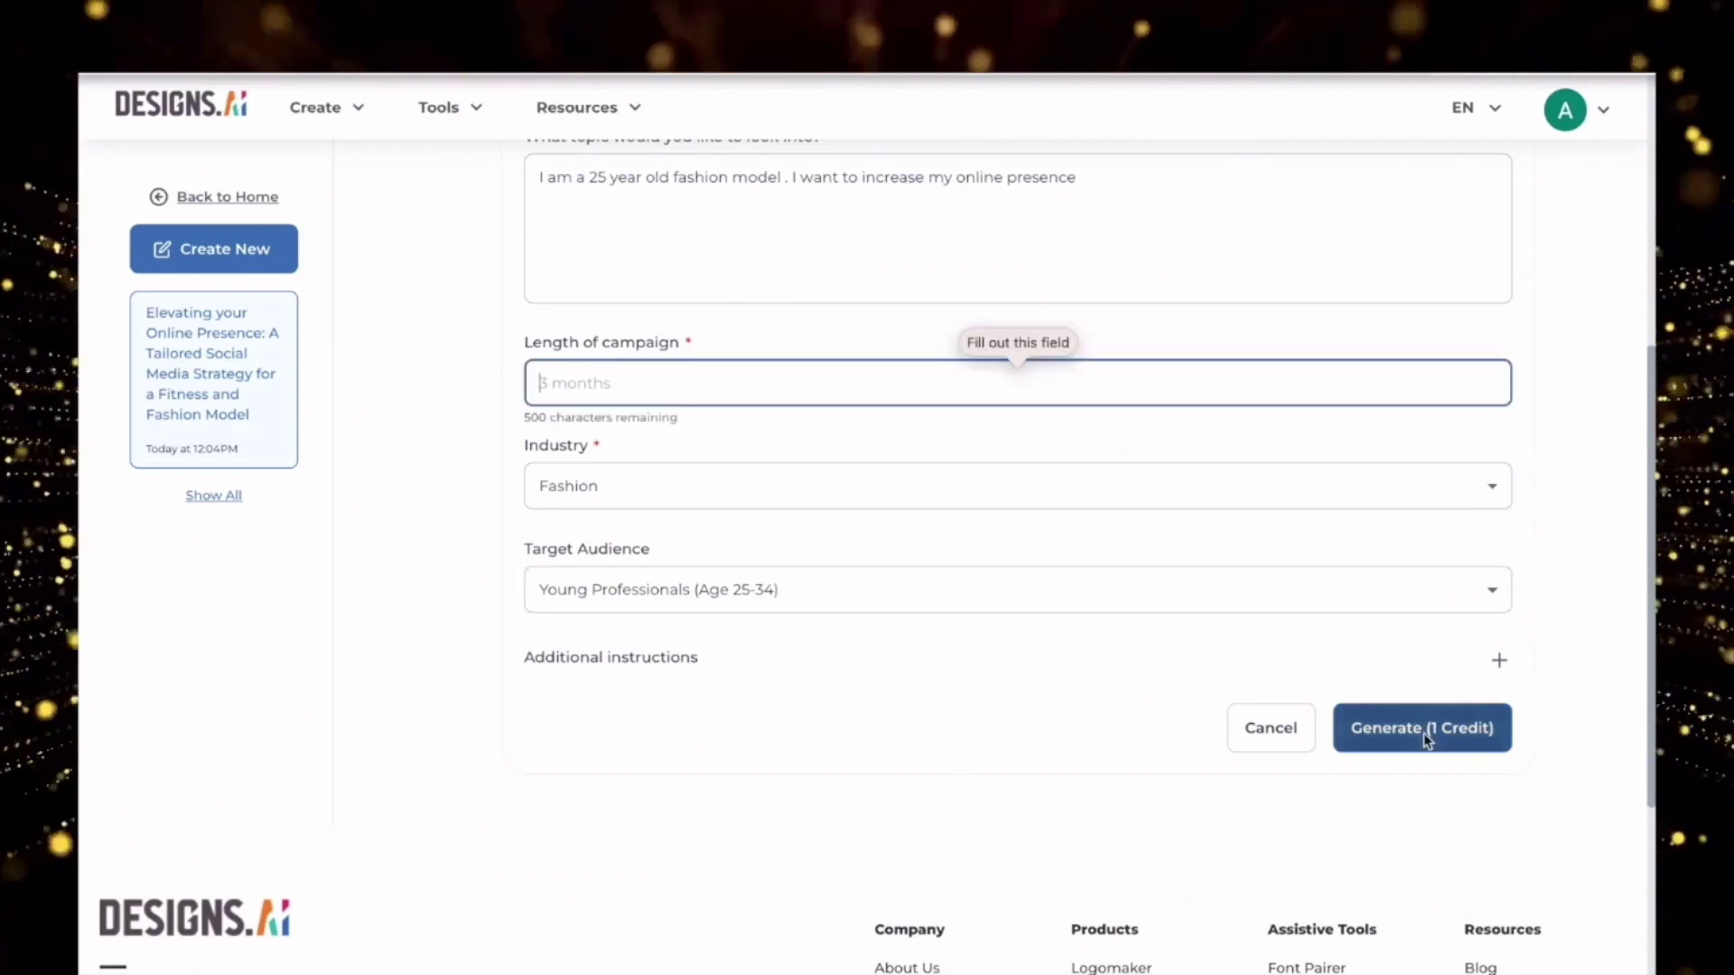
click(643, 400)
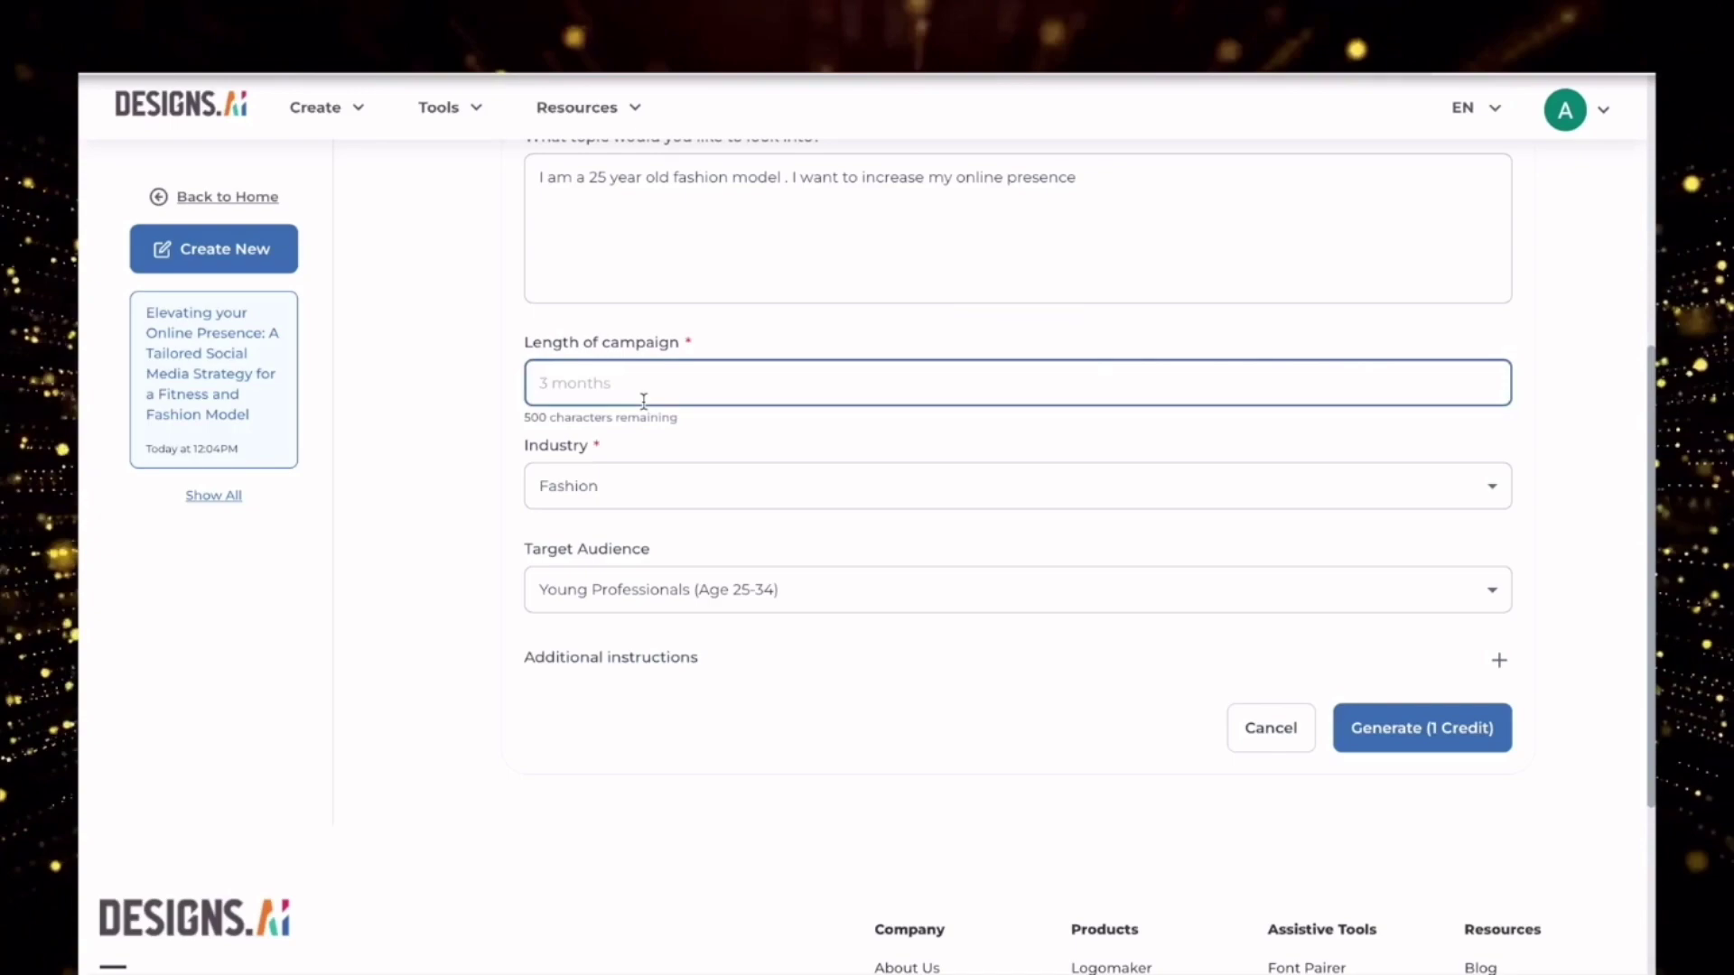
text(3 months)
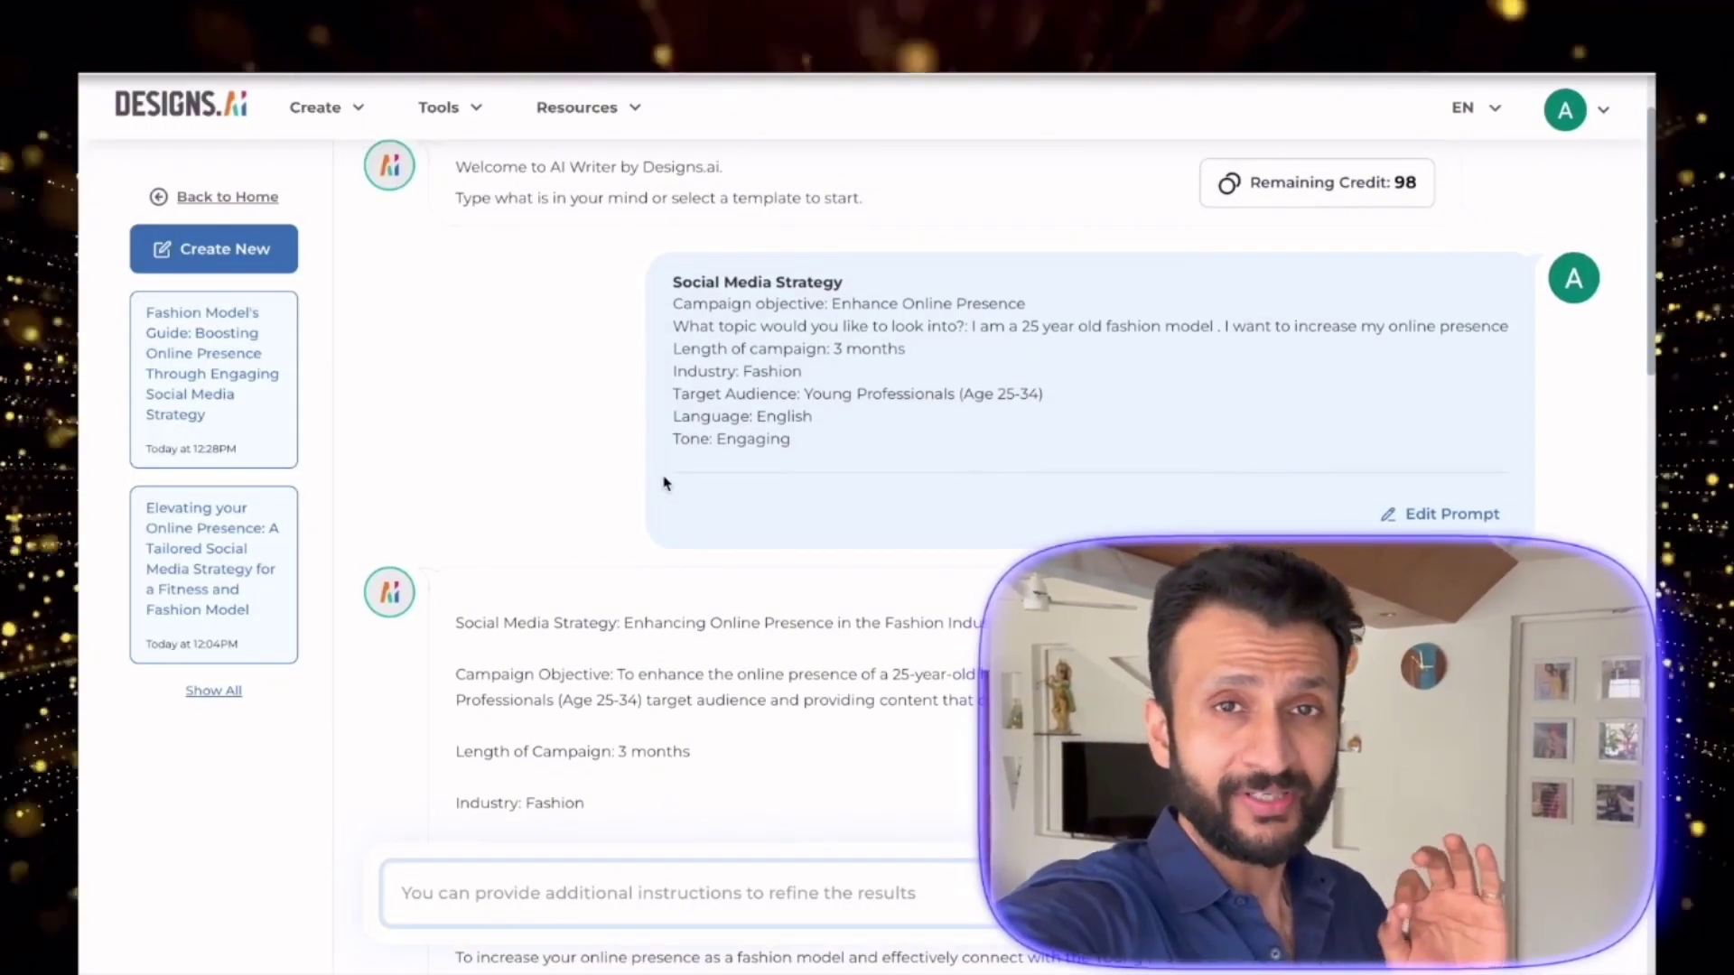
scroll(664, 483, down, 3)
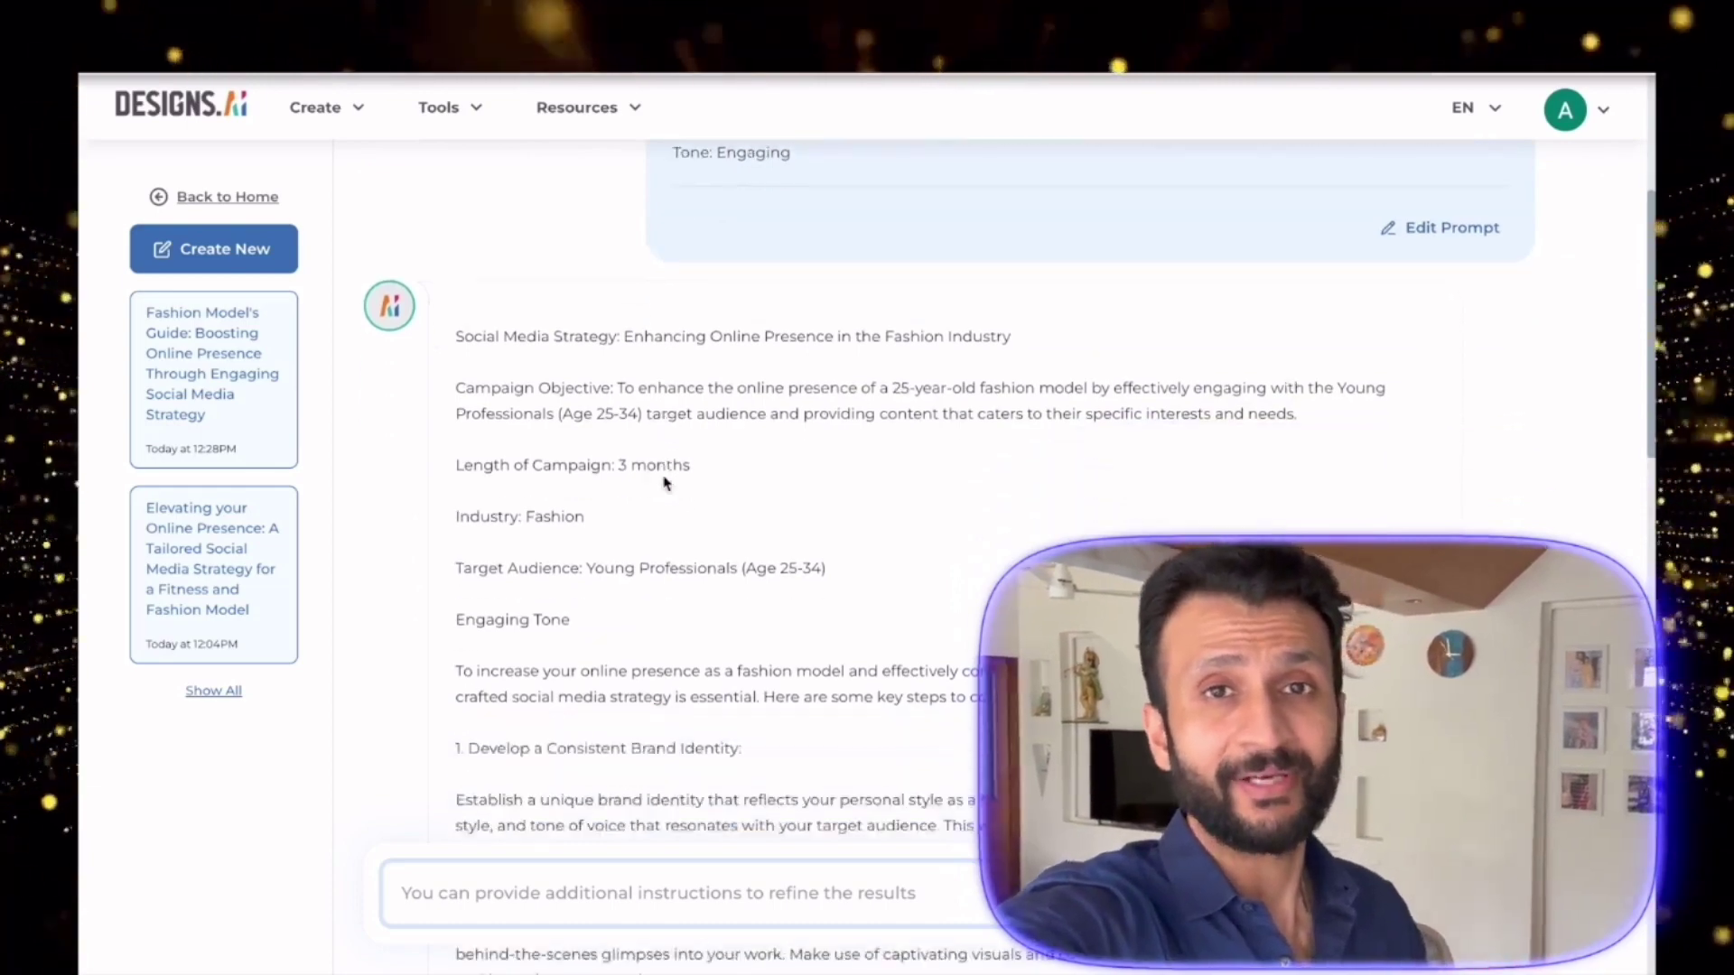
scroll(664, 483, down, 3)
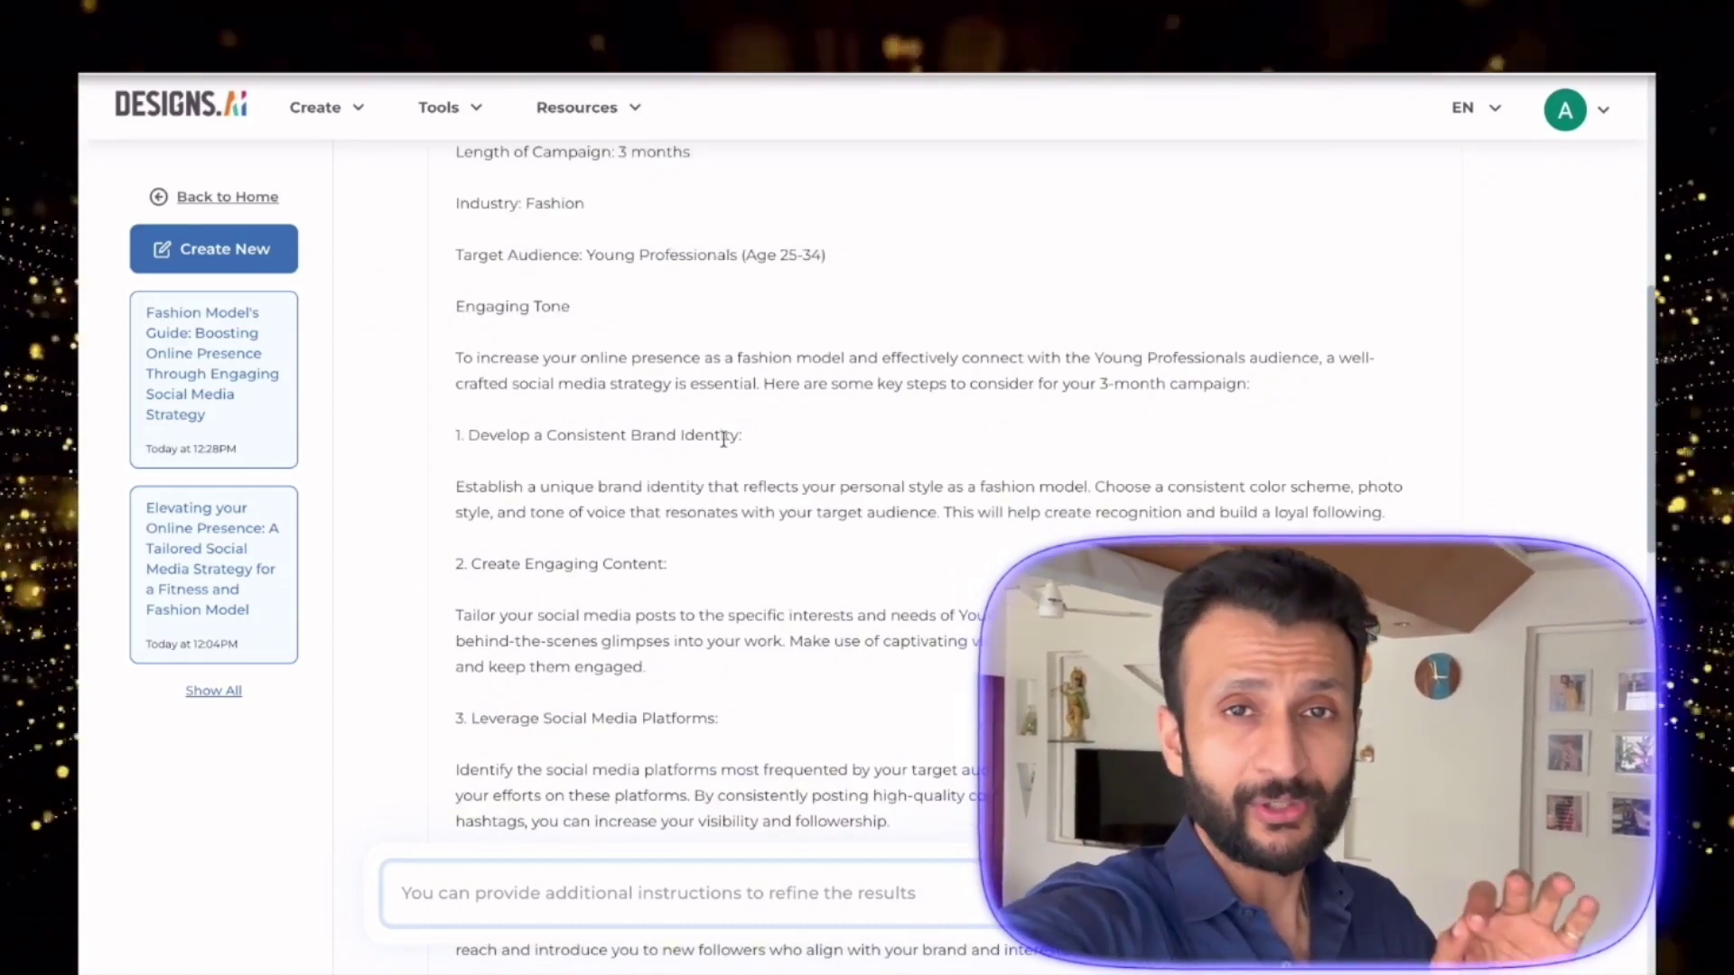
scroll(722, 439, down, 2)
scroll(722, 440, down, 1)
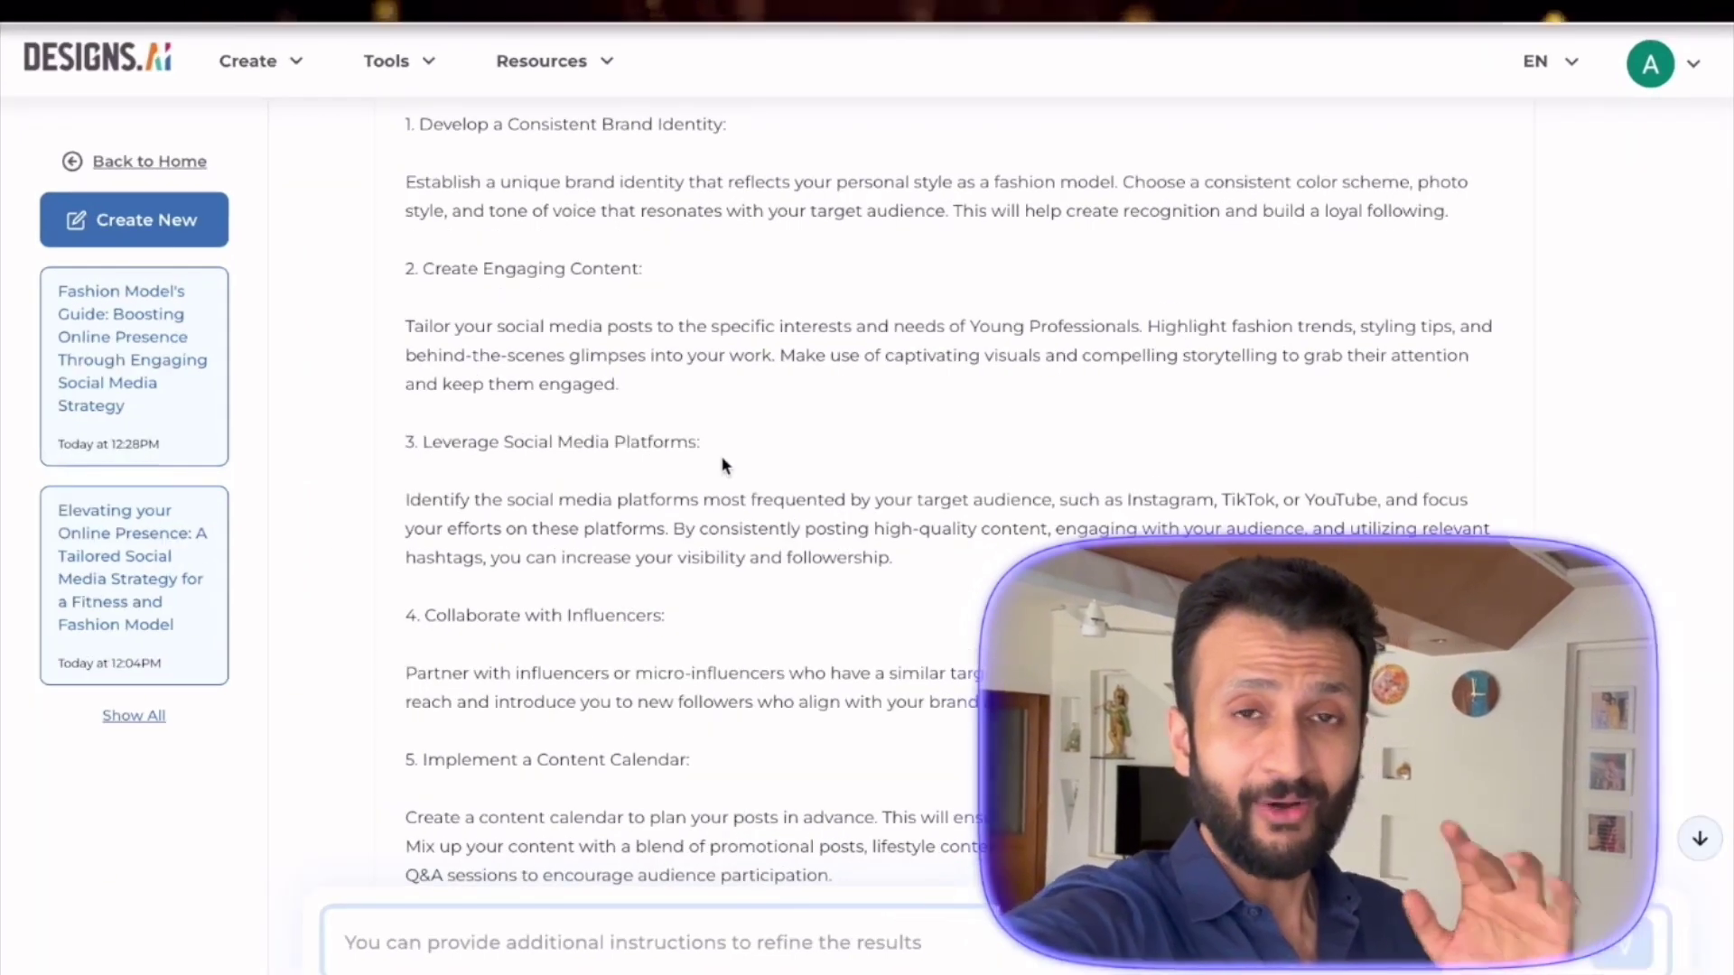
scroll(733, 459, down, 2)
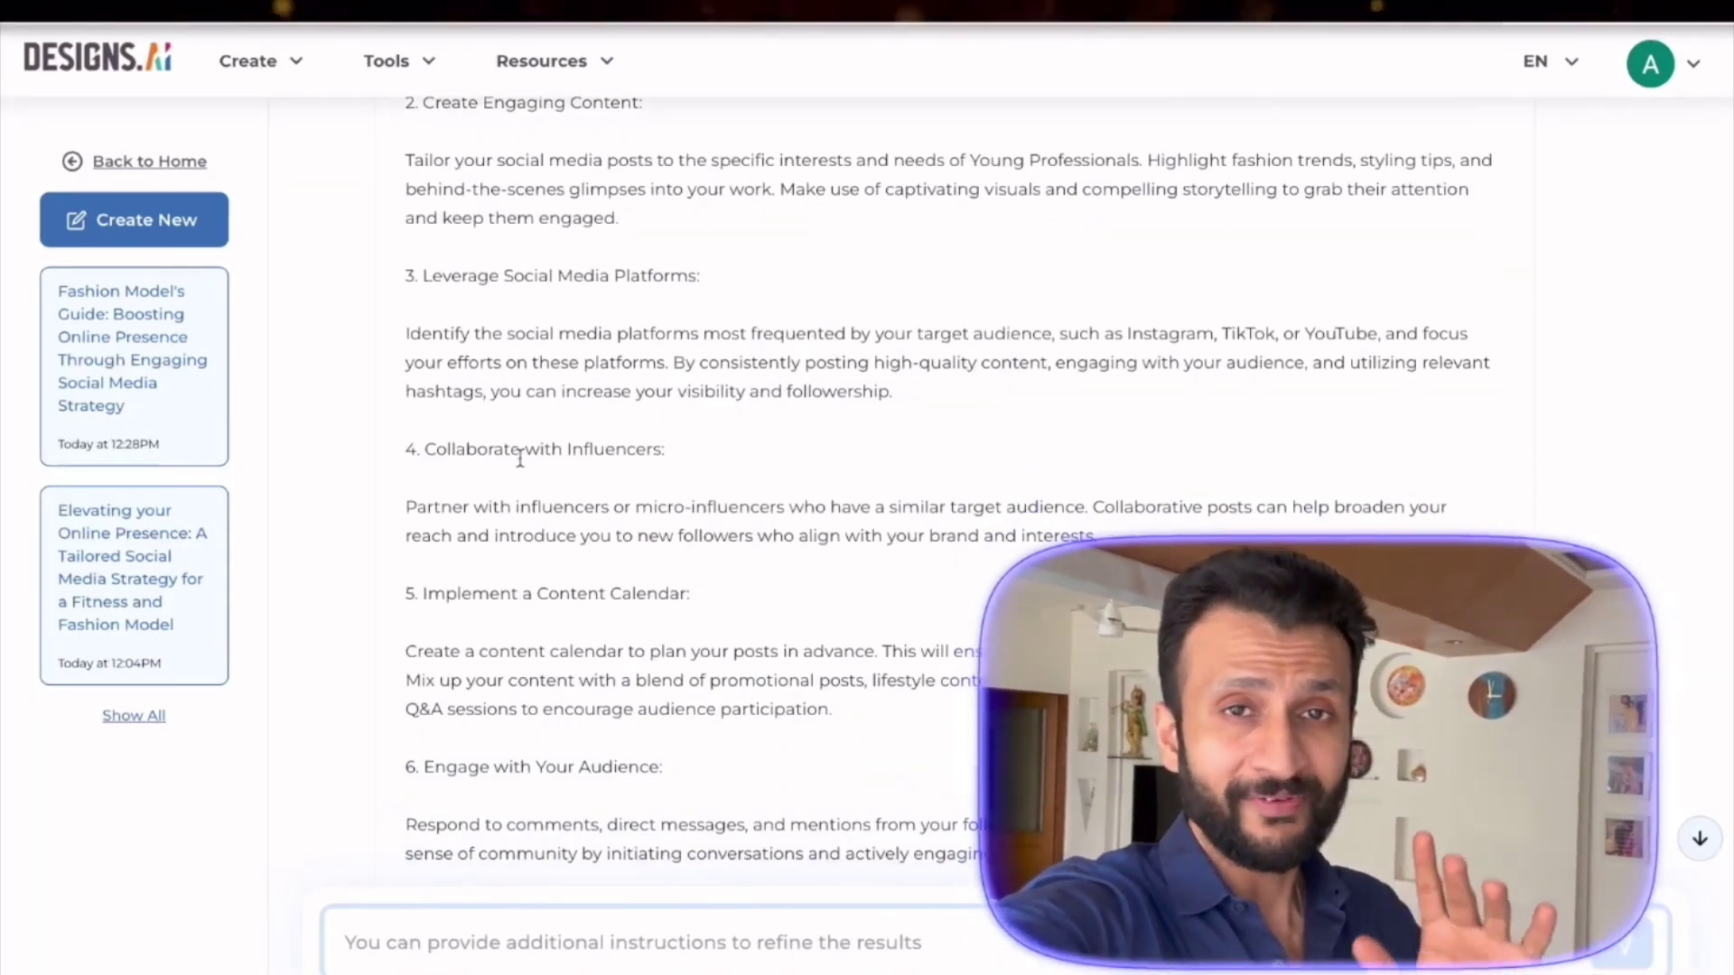
scroll(697, 467, down, 2)
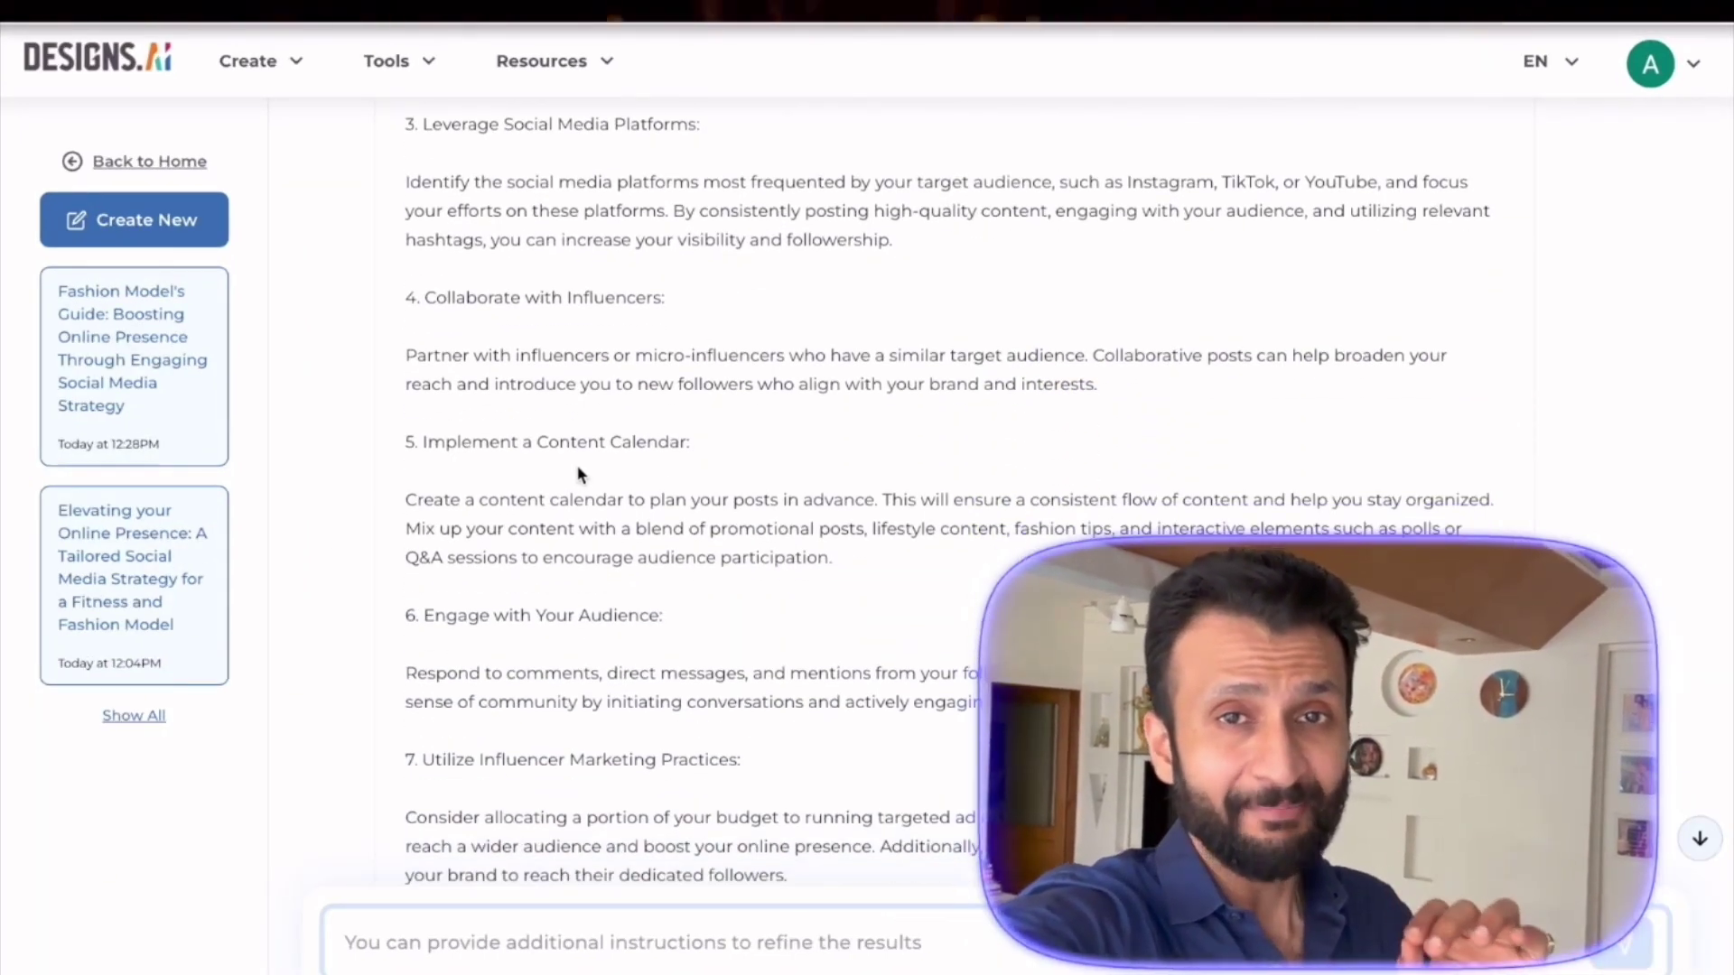
scroll(690, 465, down, 2)
scroll(784, 477, down, 1)
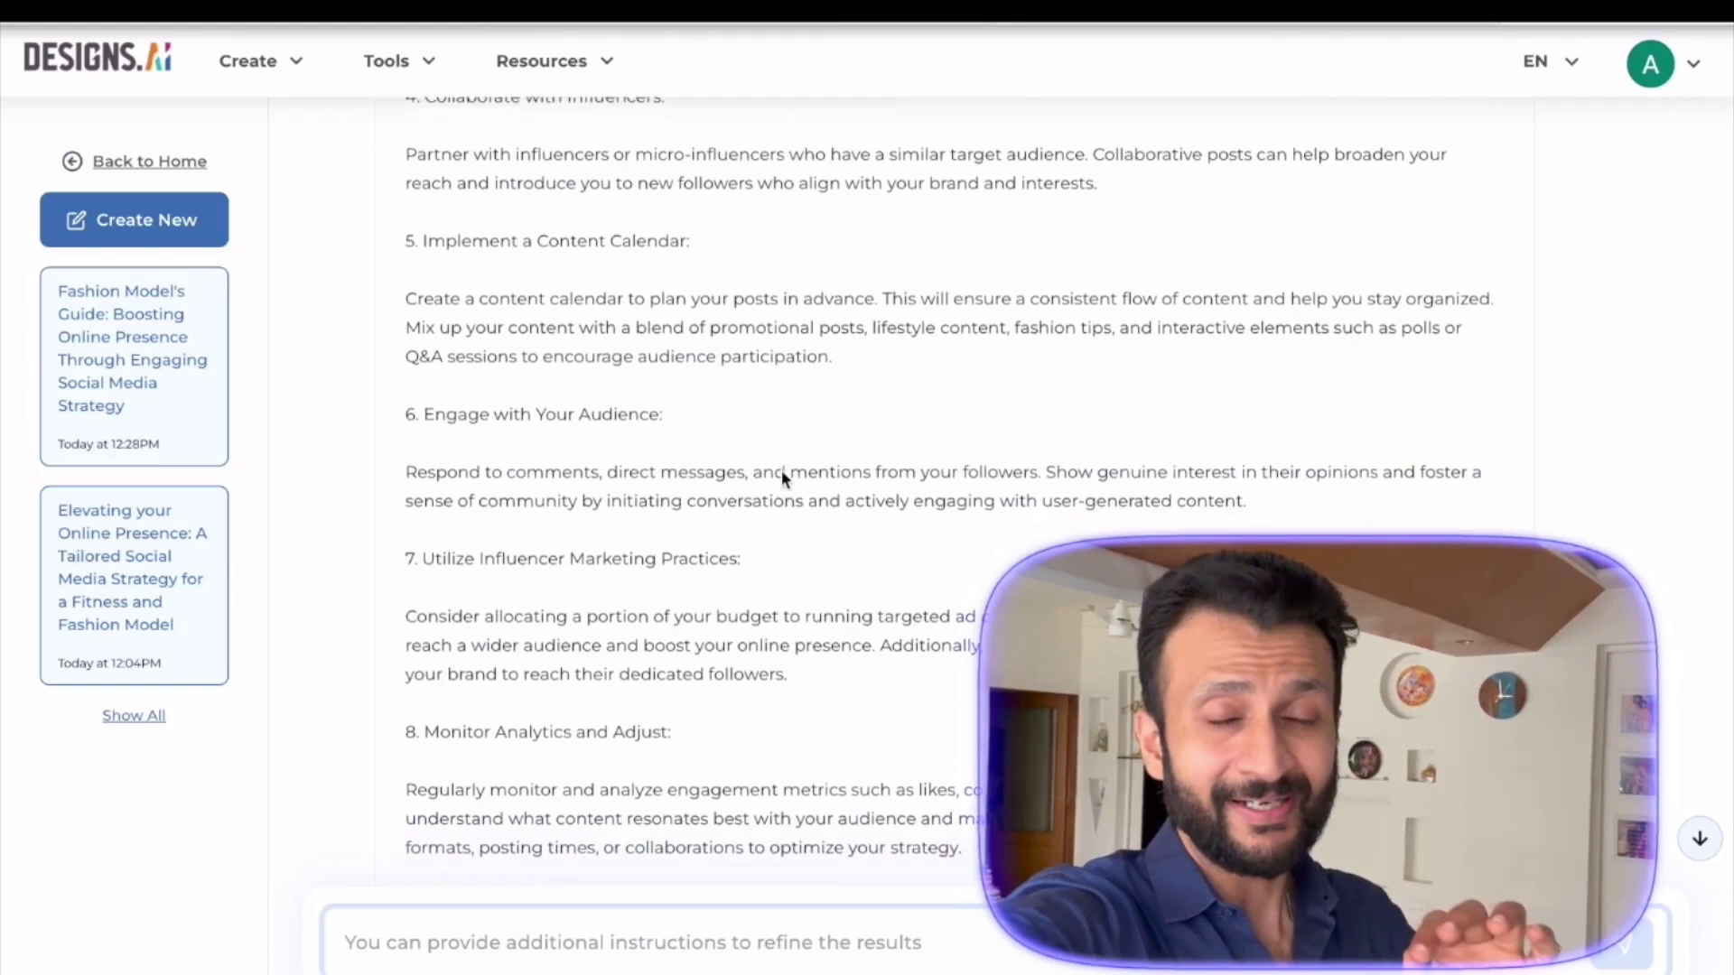
scroll(782, 475, down, 2)
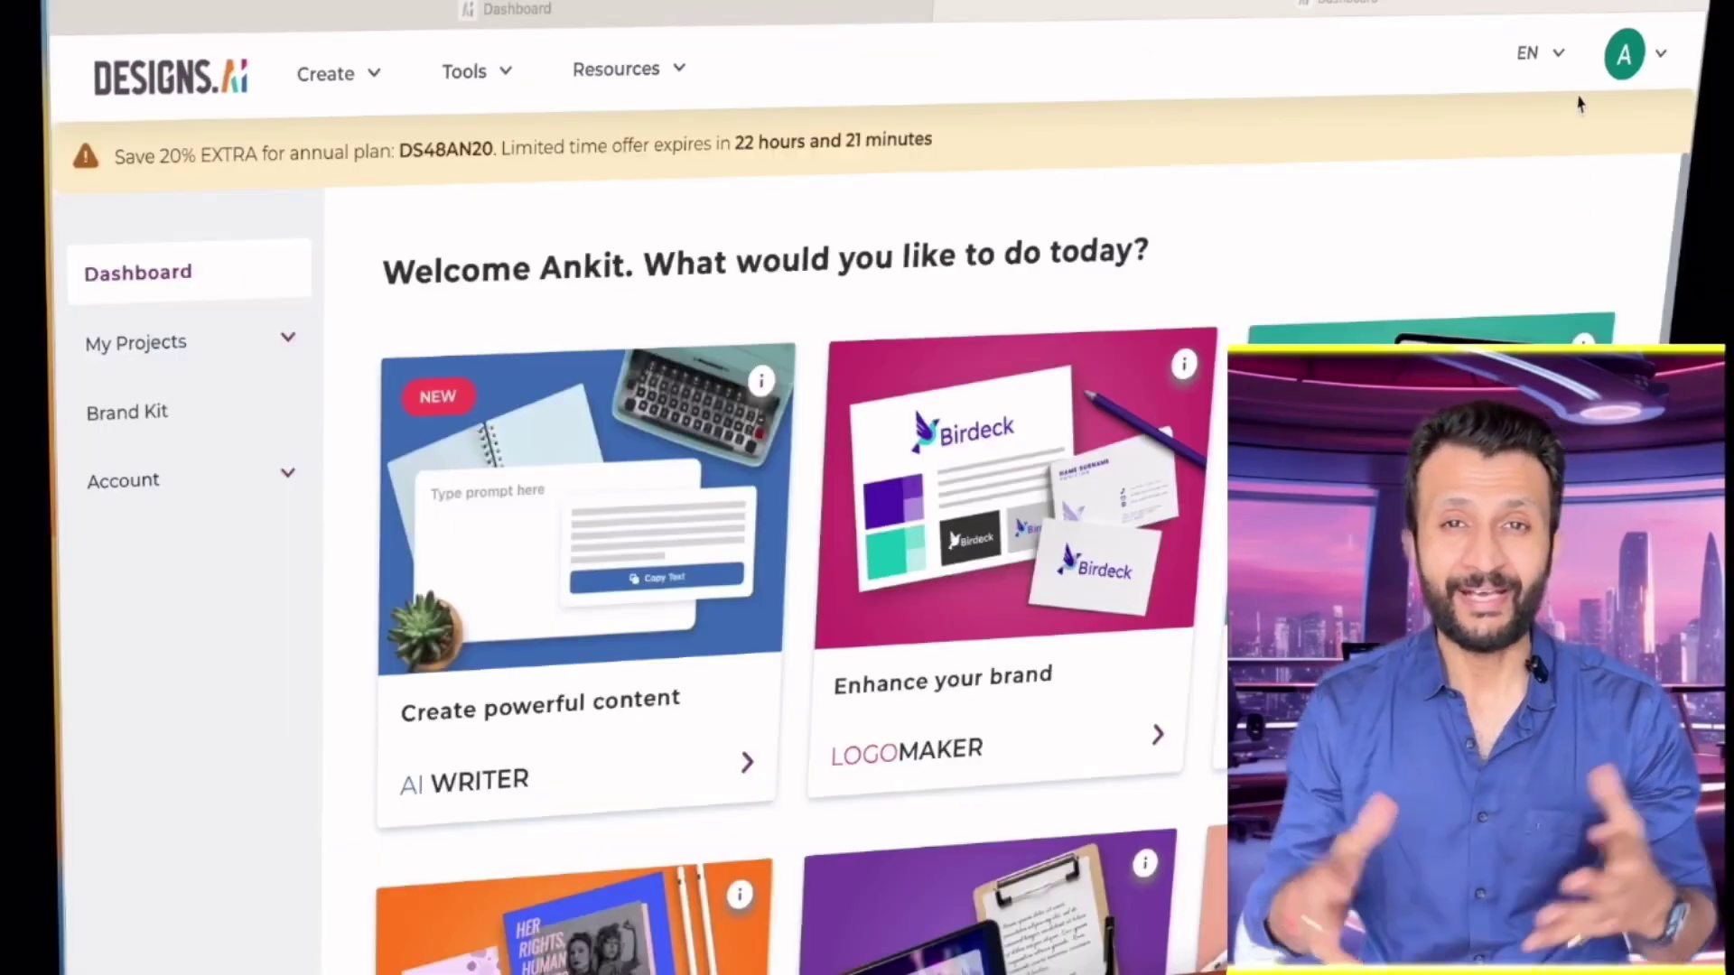
scroll(688, 447, down, 5)
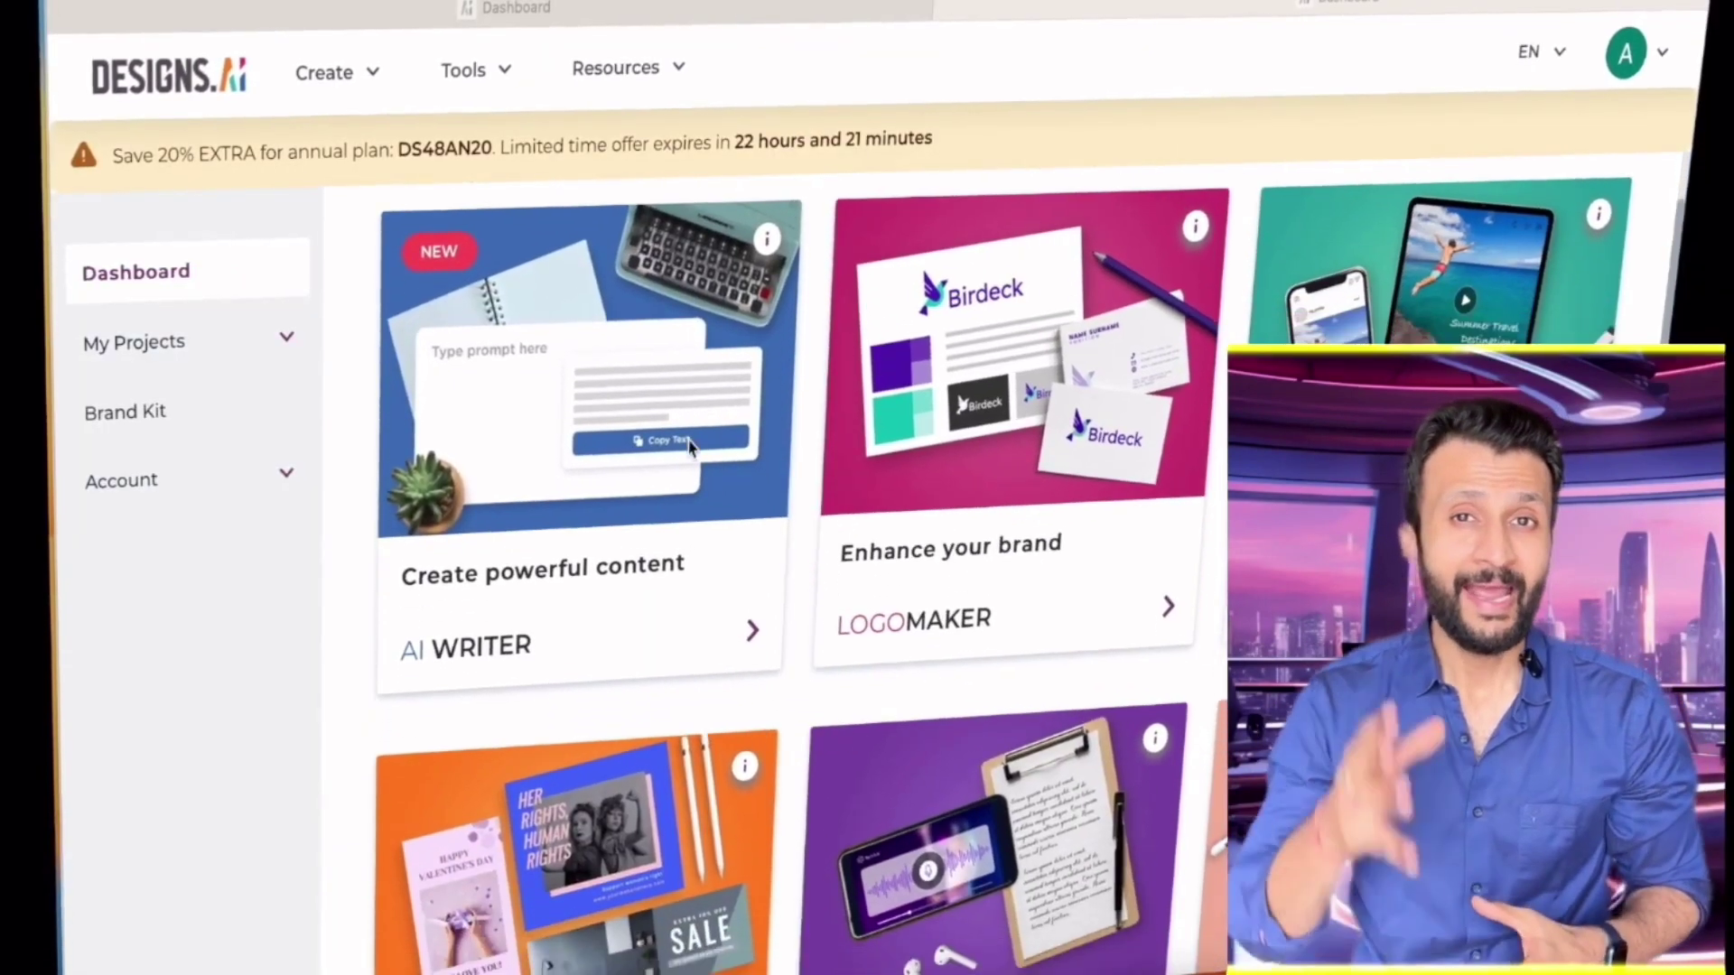
scroll(688, 447, down, 4)
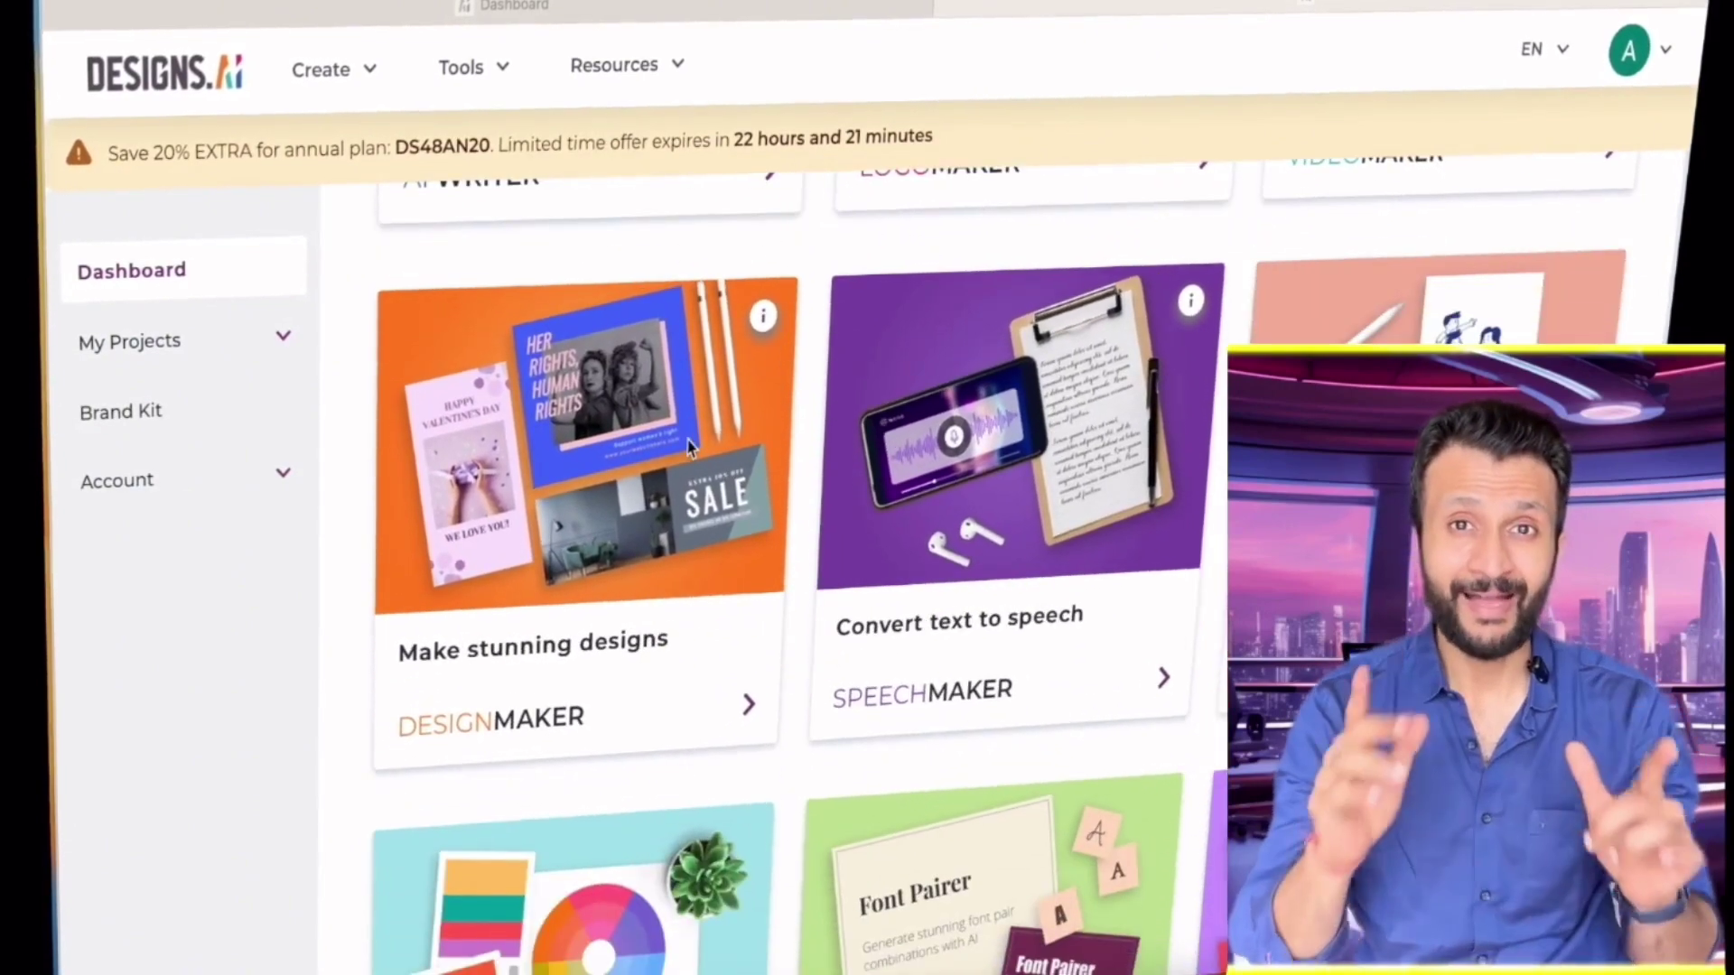
scroll(688, 447, up, 6)
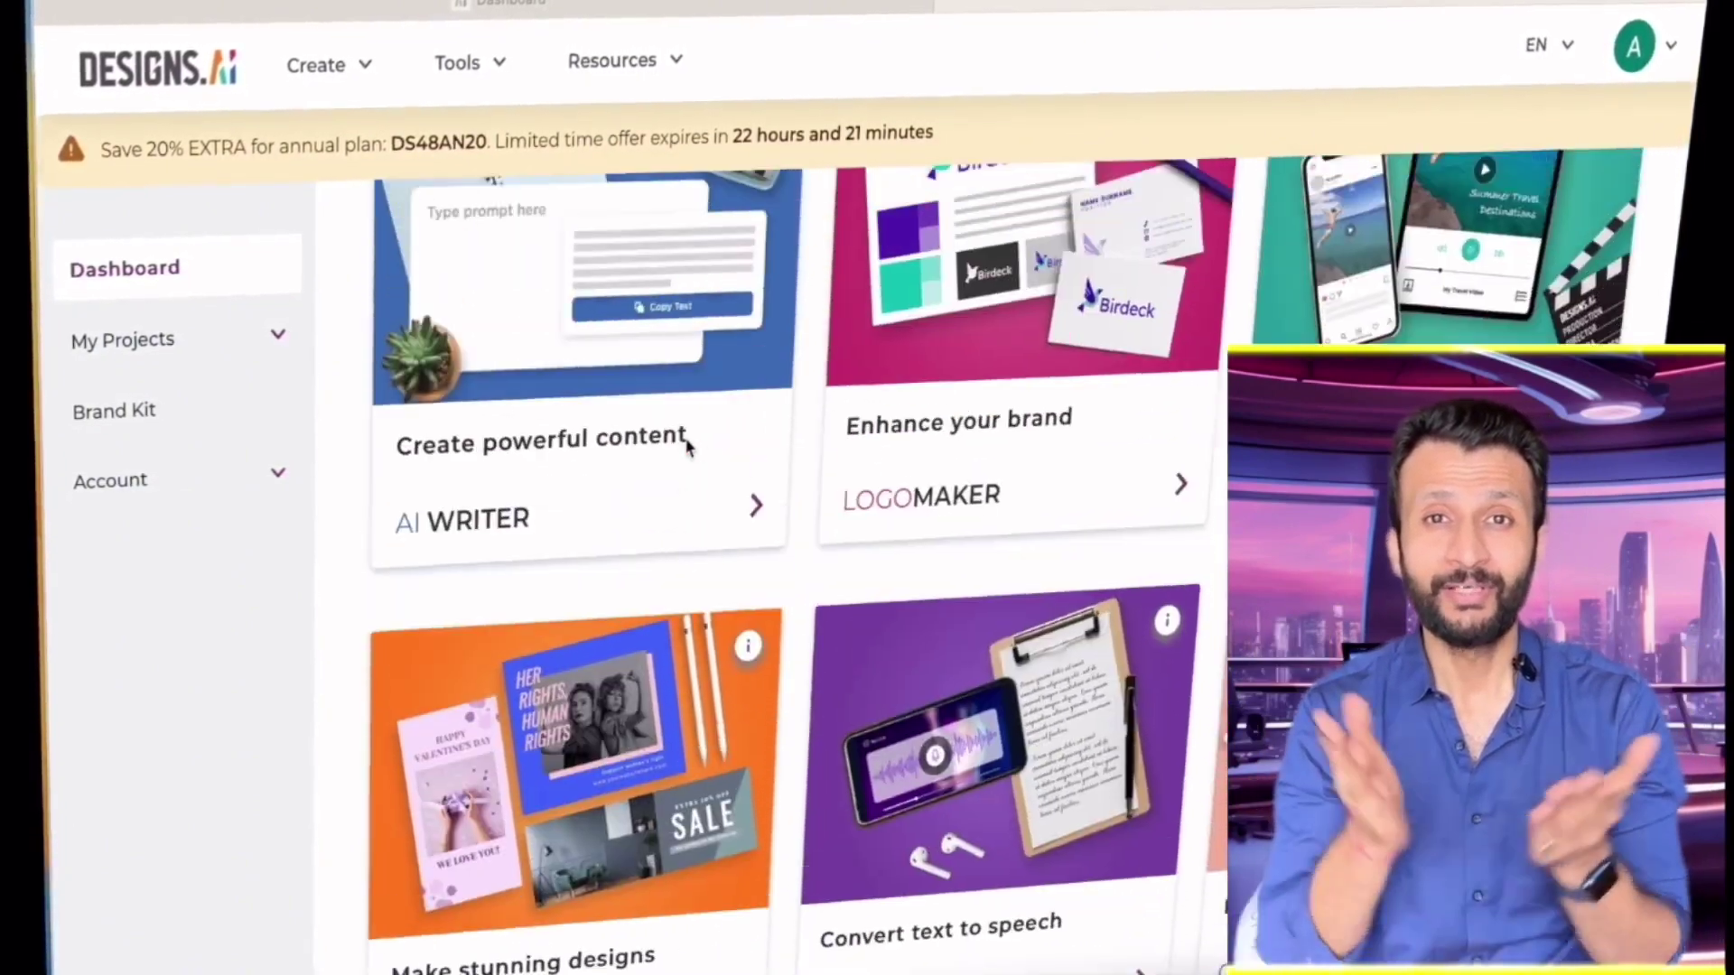
scroll(940, 565, down, 1)
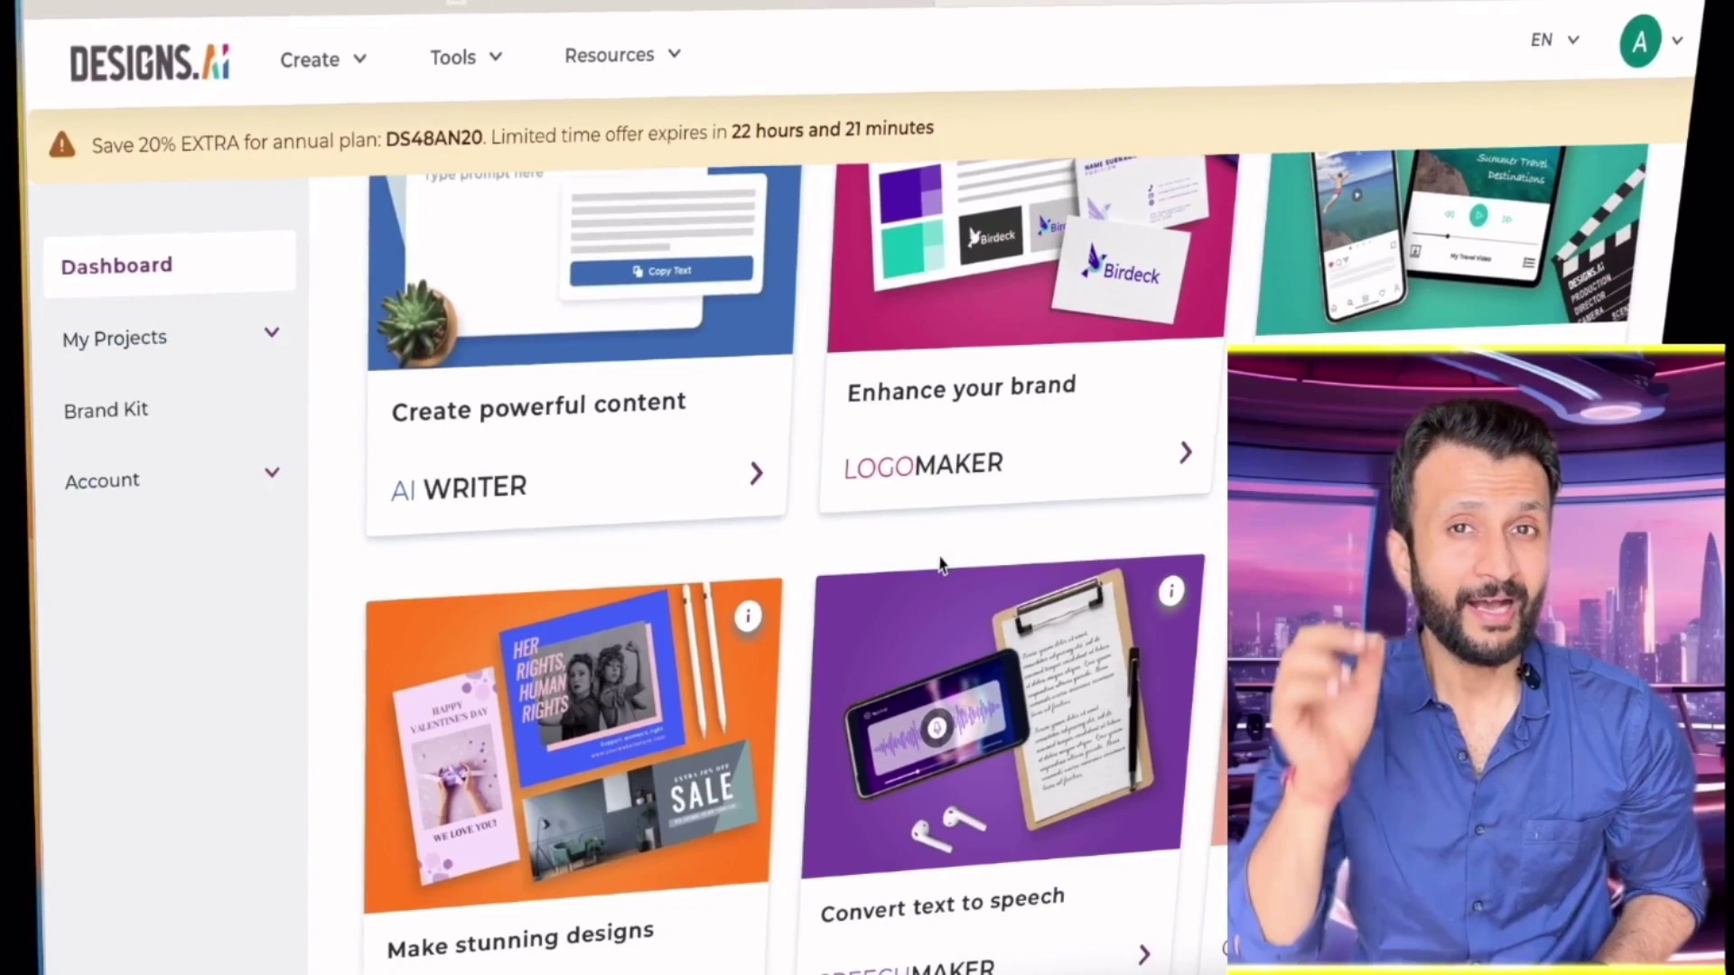
scroll(940, 564, up, 3)
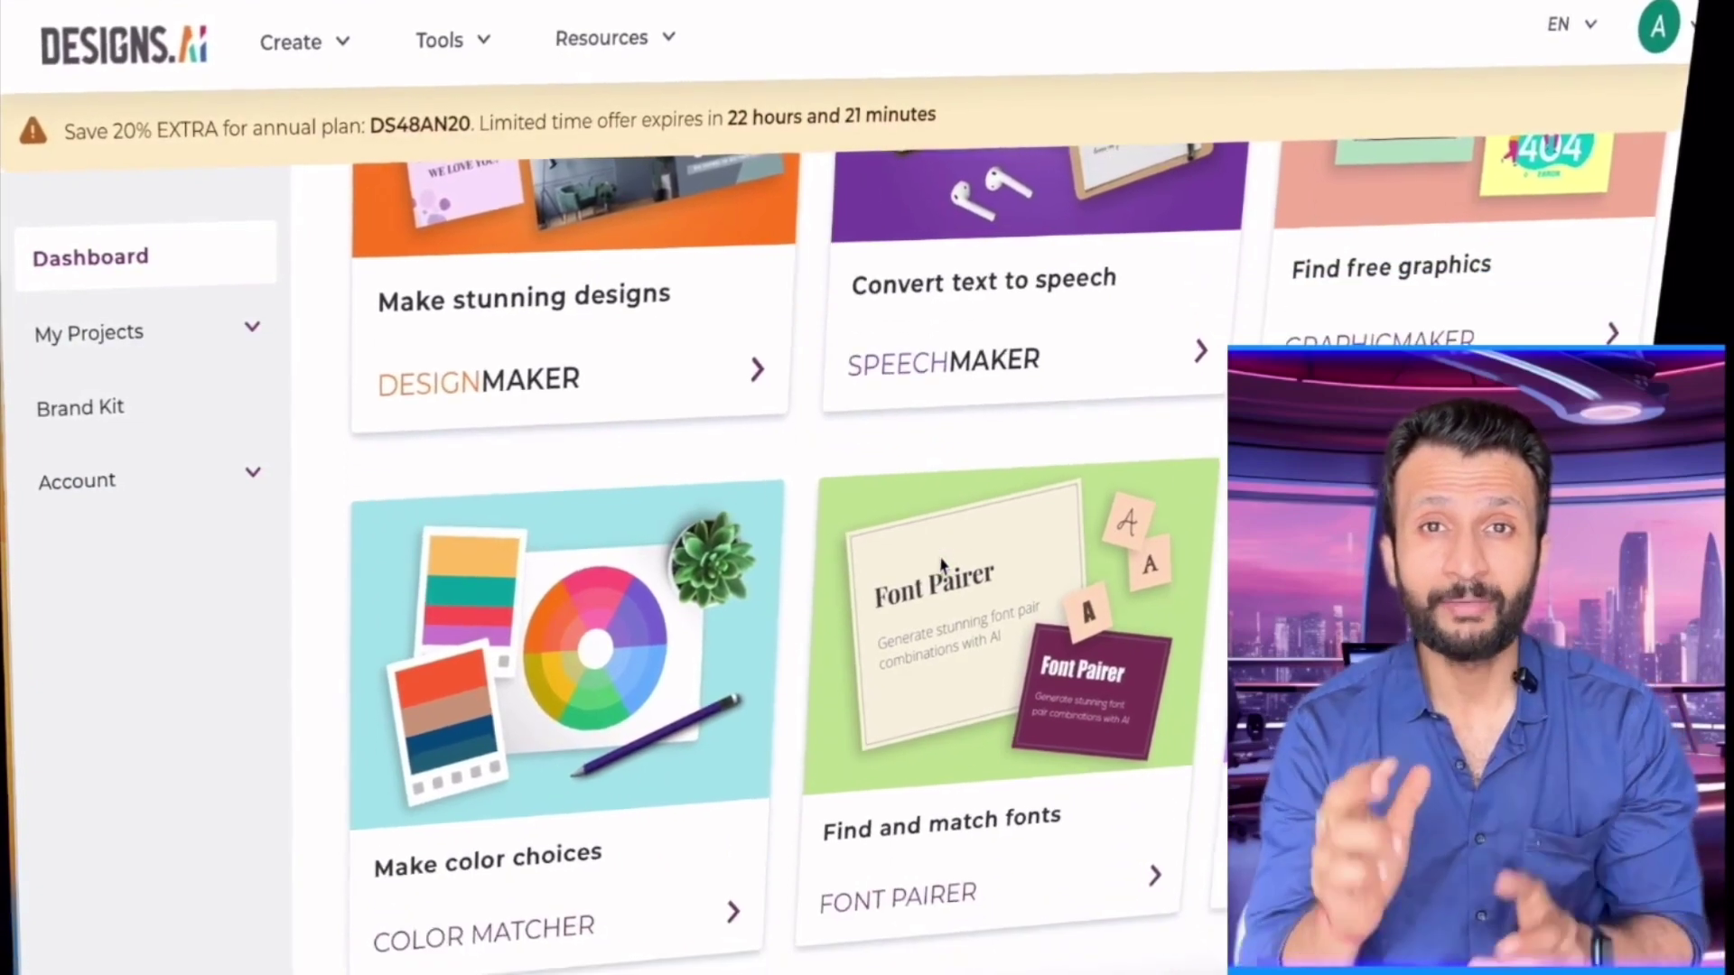
scroll(941, 565, down, 7)
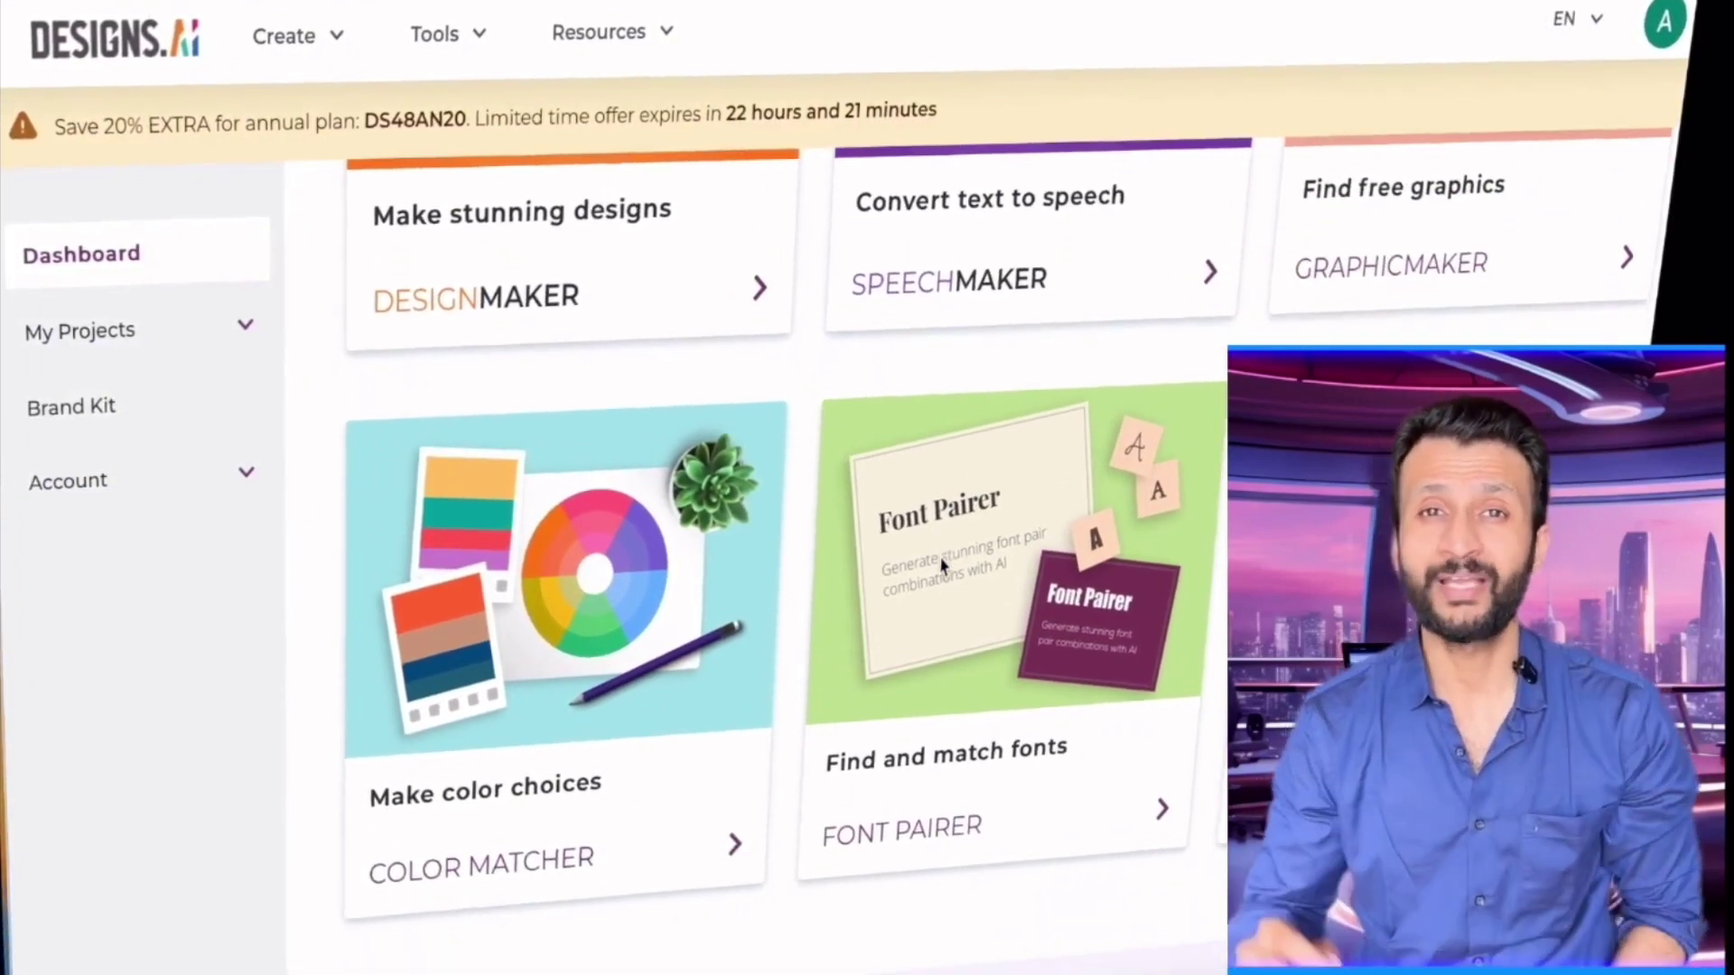
scroll(941, 565, down, 2)
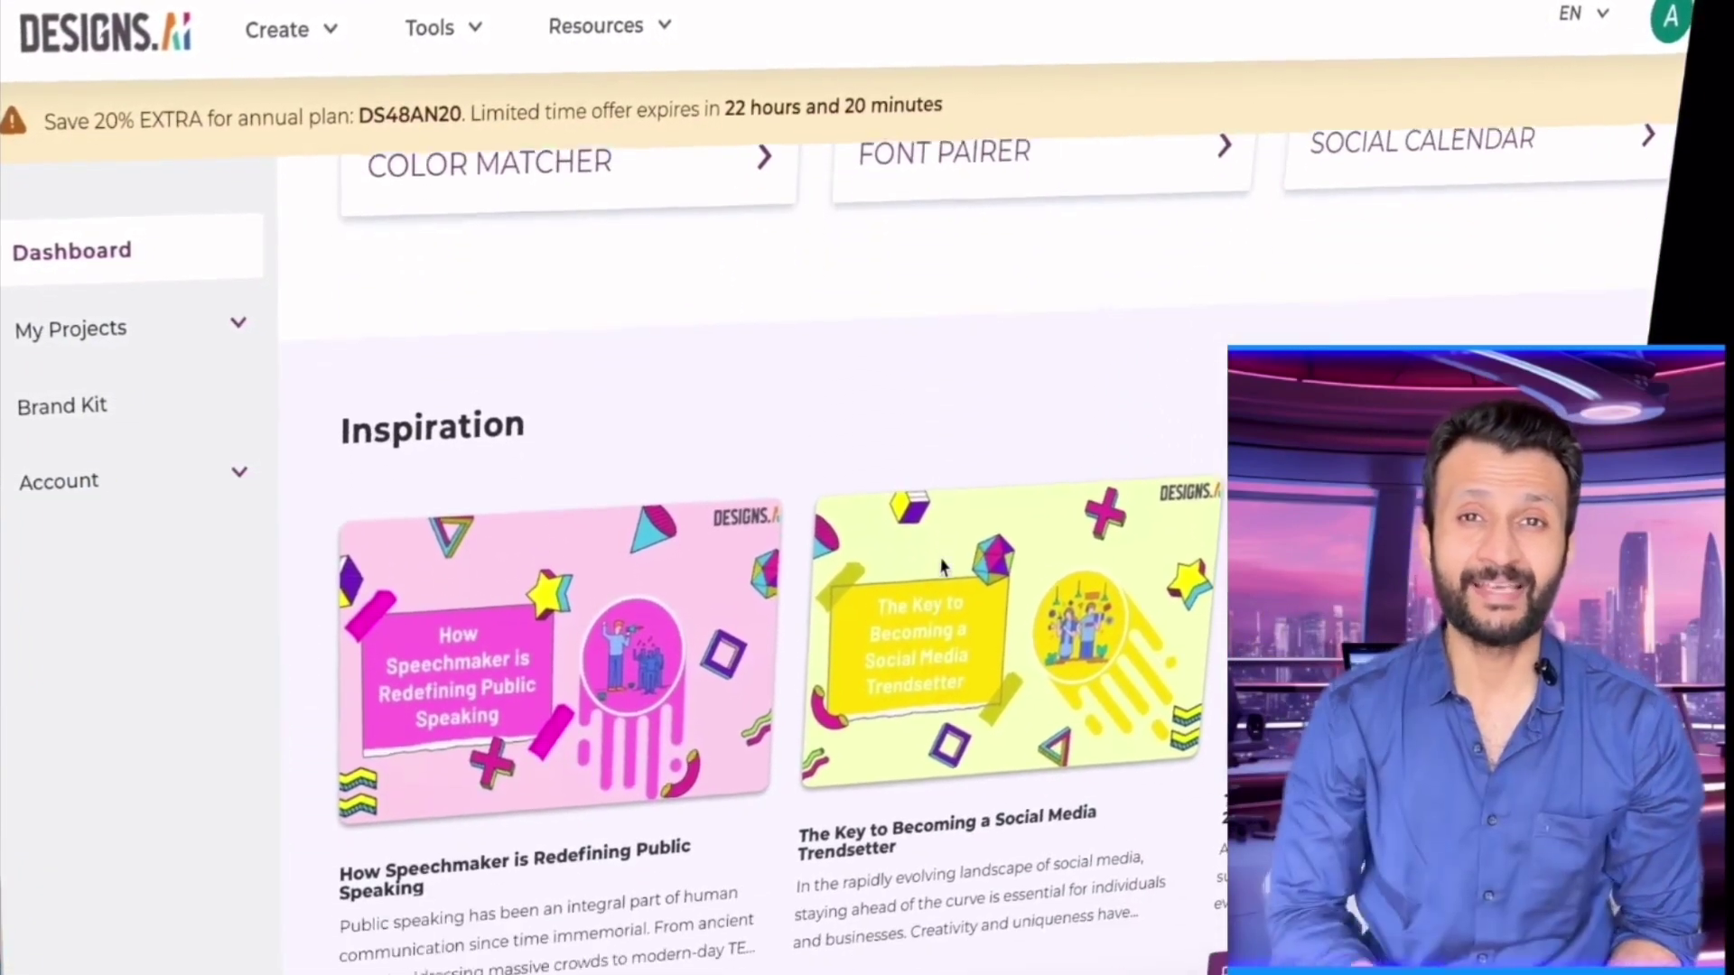
scroll(941, 565, down, 1)
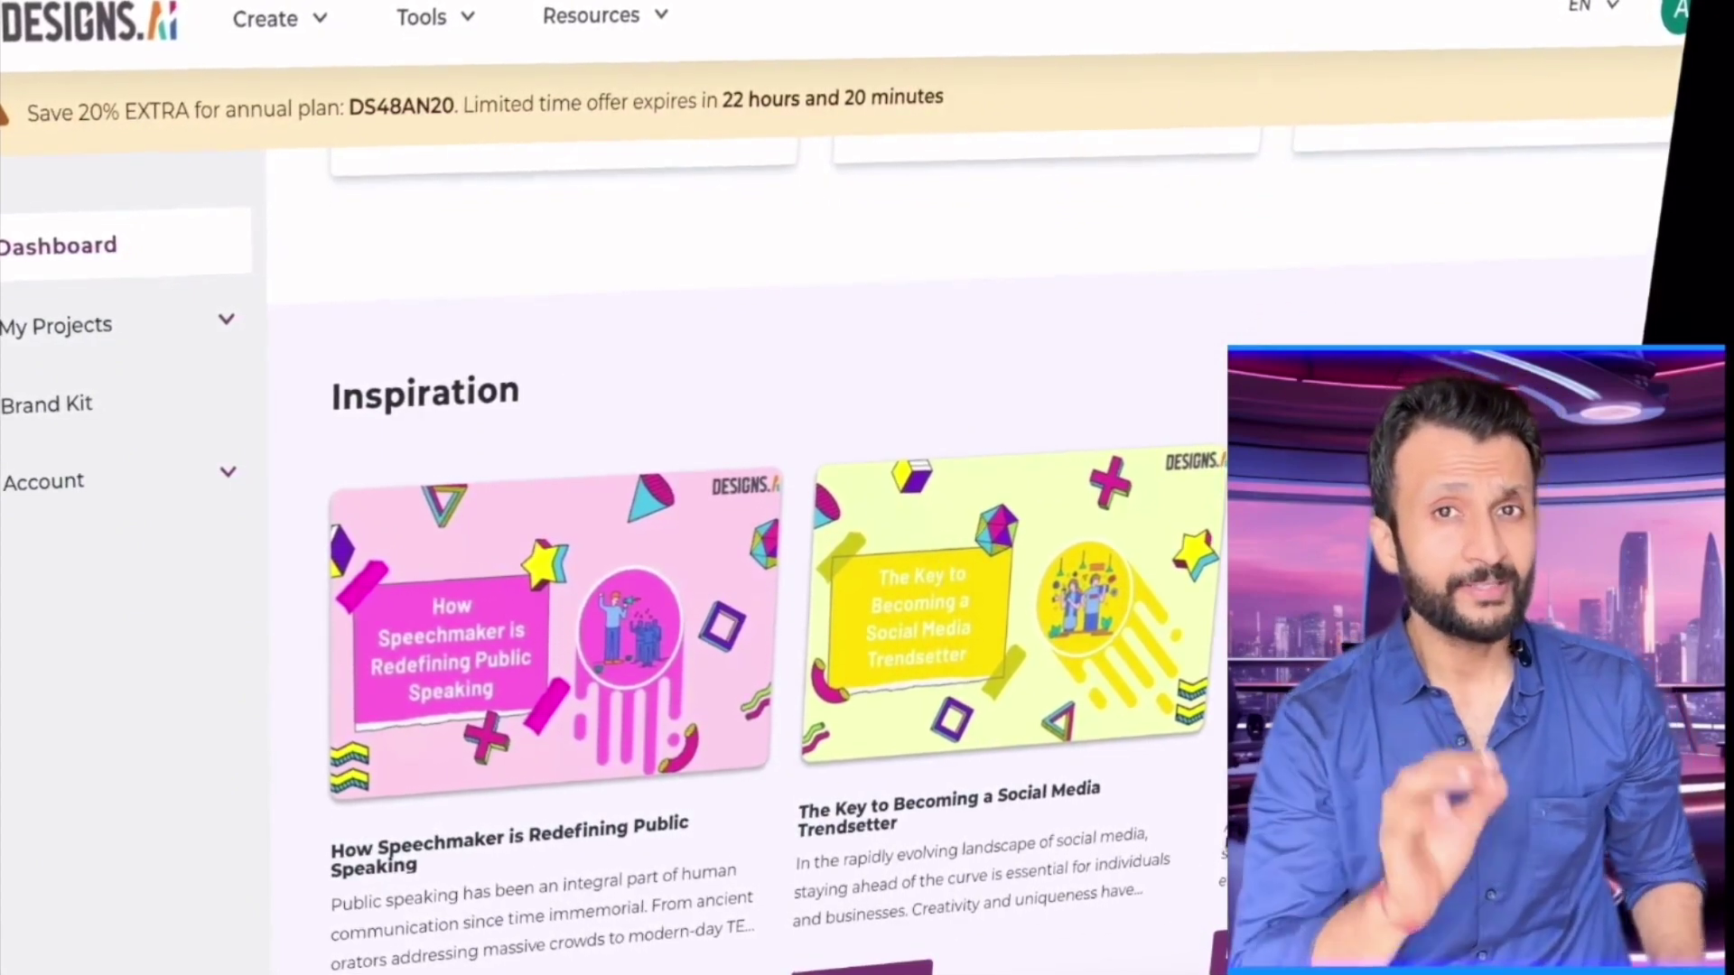
scroll(941, 565, up, 10)
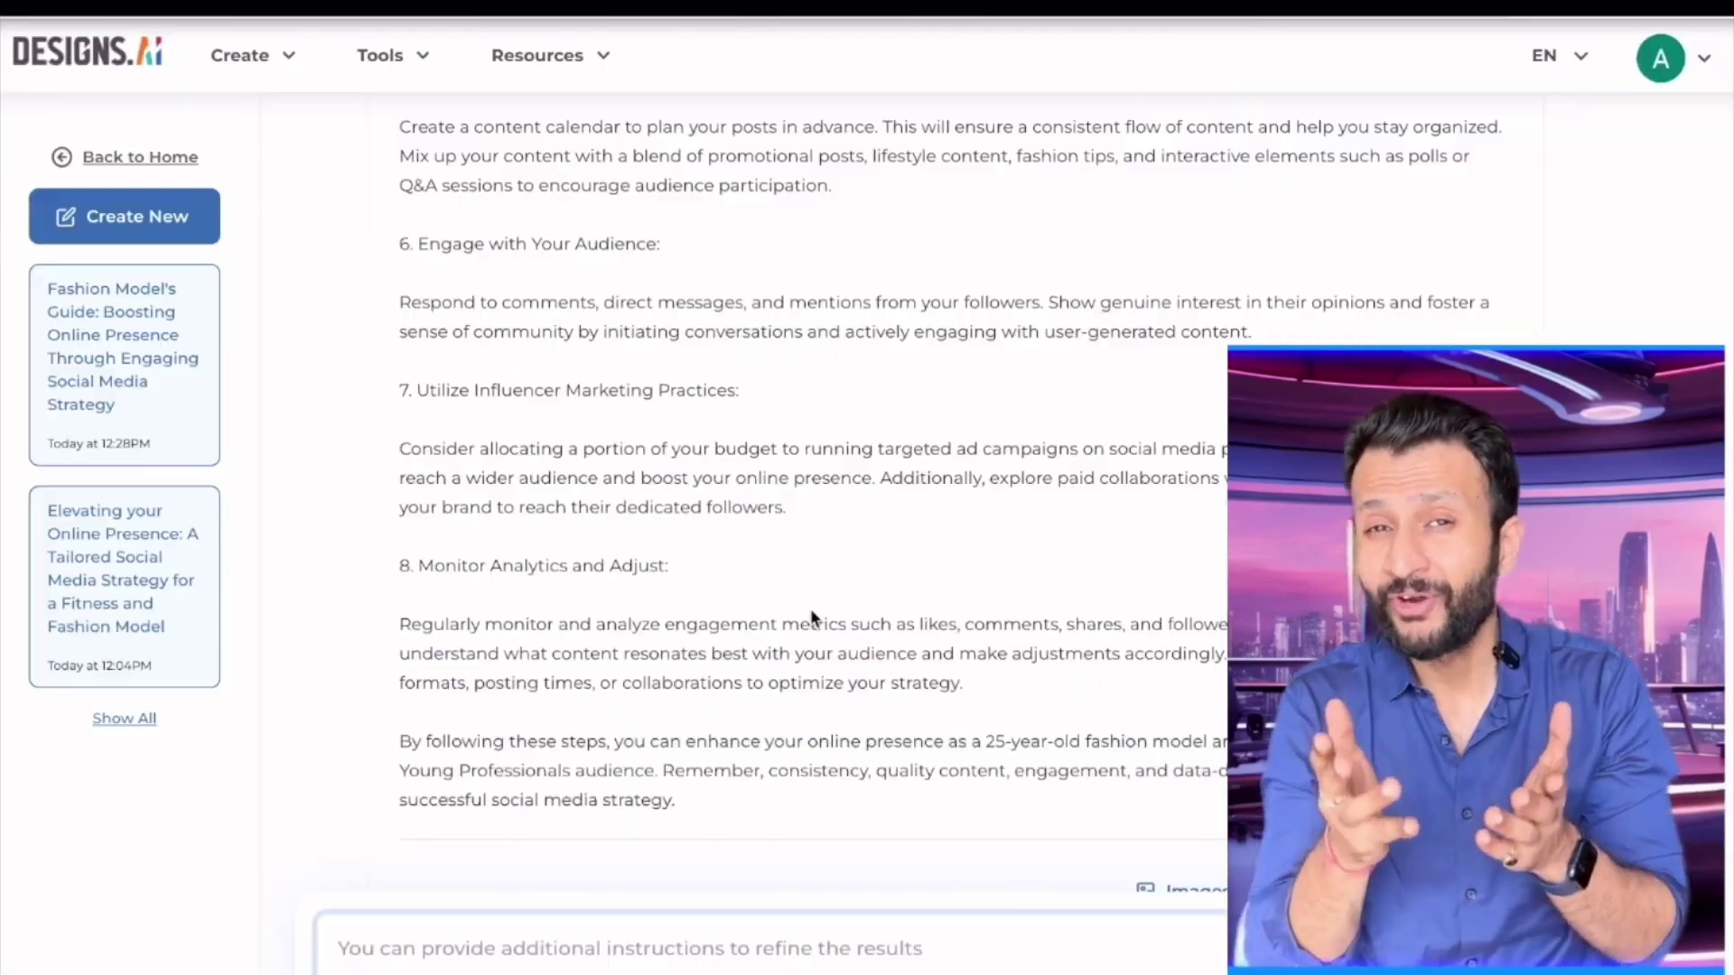
scroll(812, 406, down, 3)
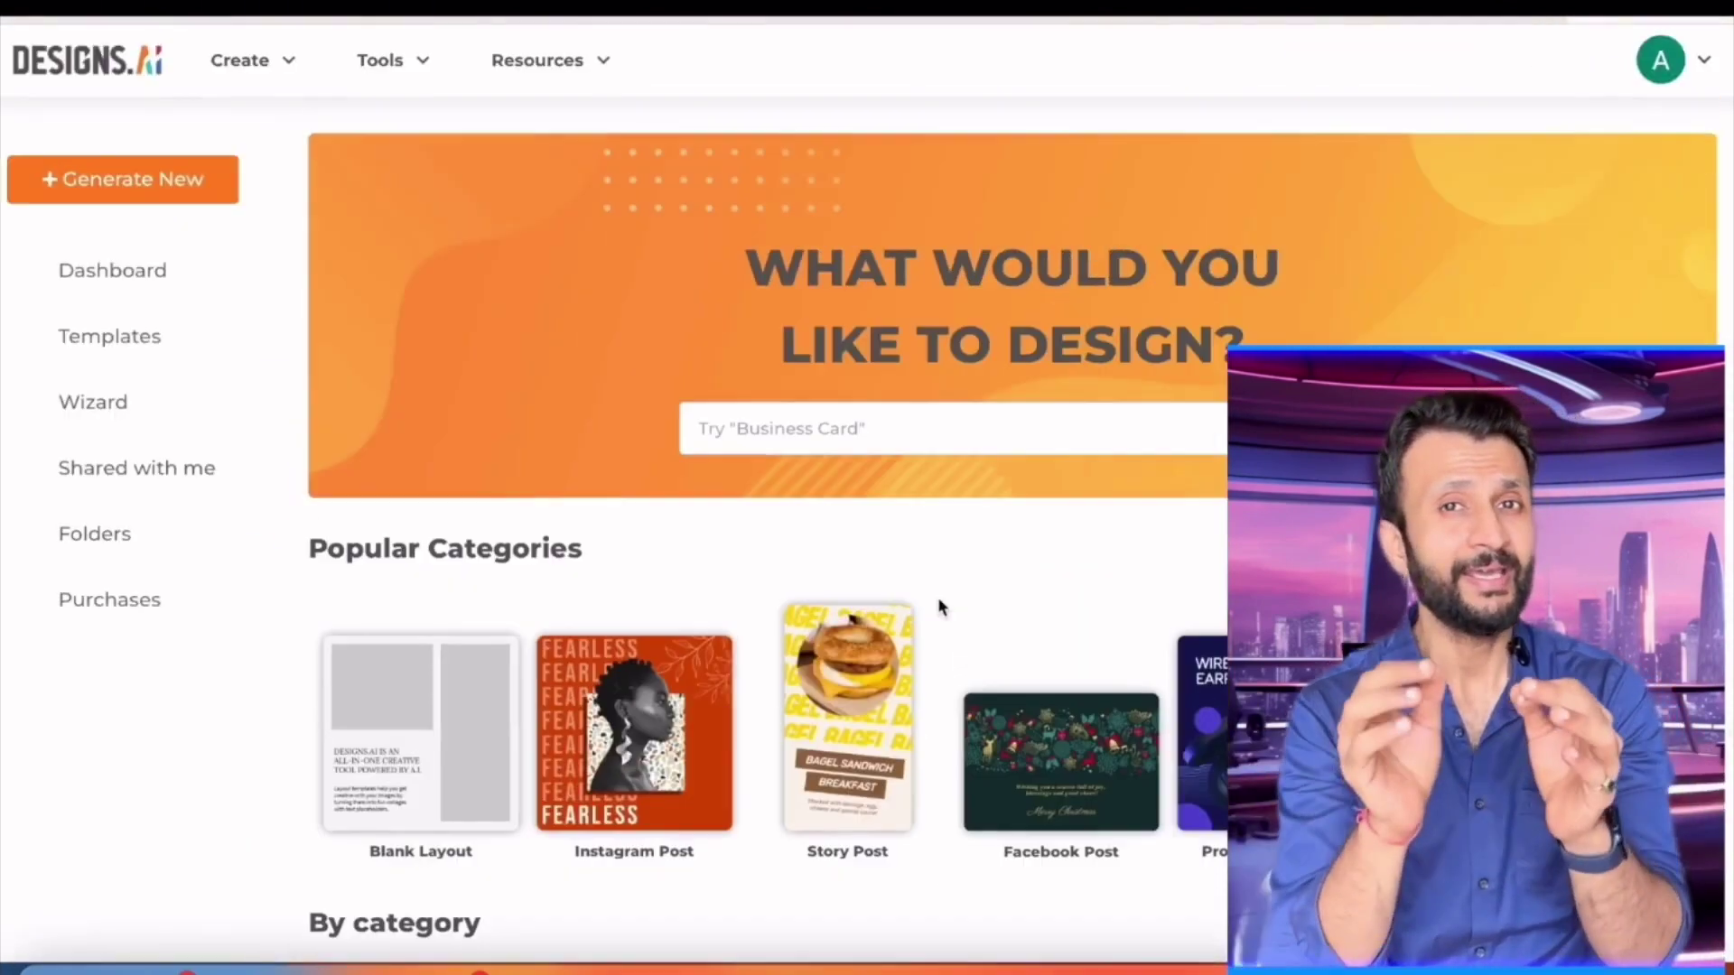
scroll(938, 608, down, 15)
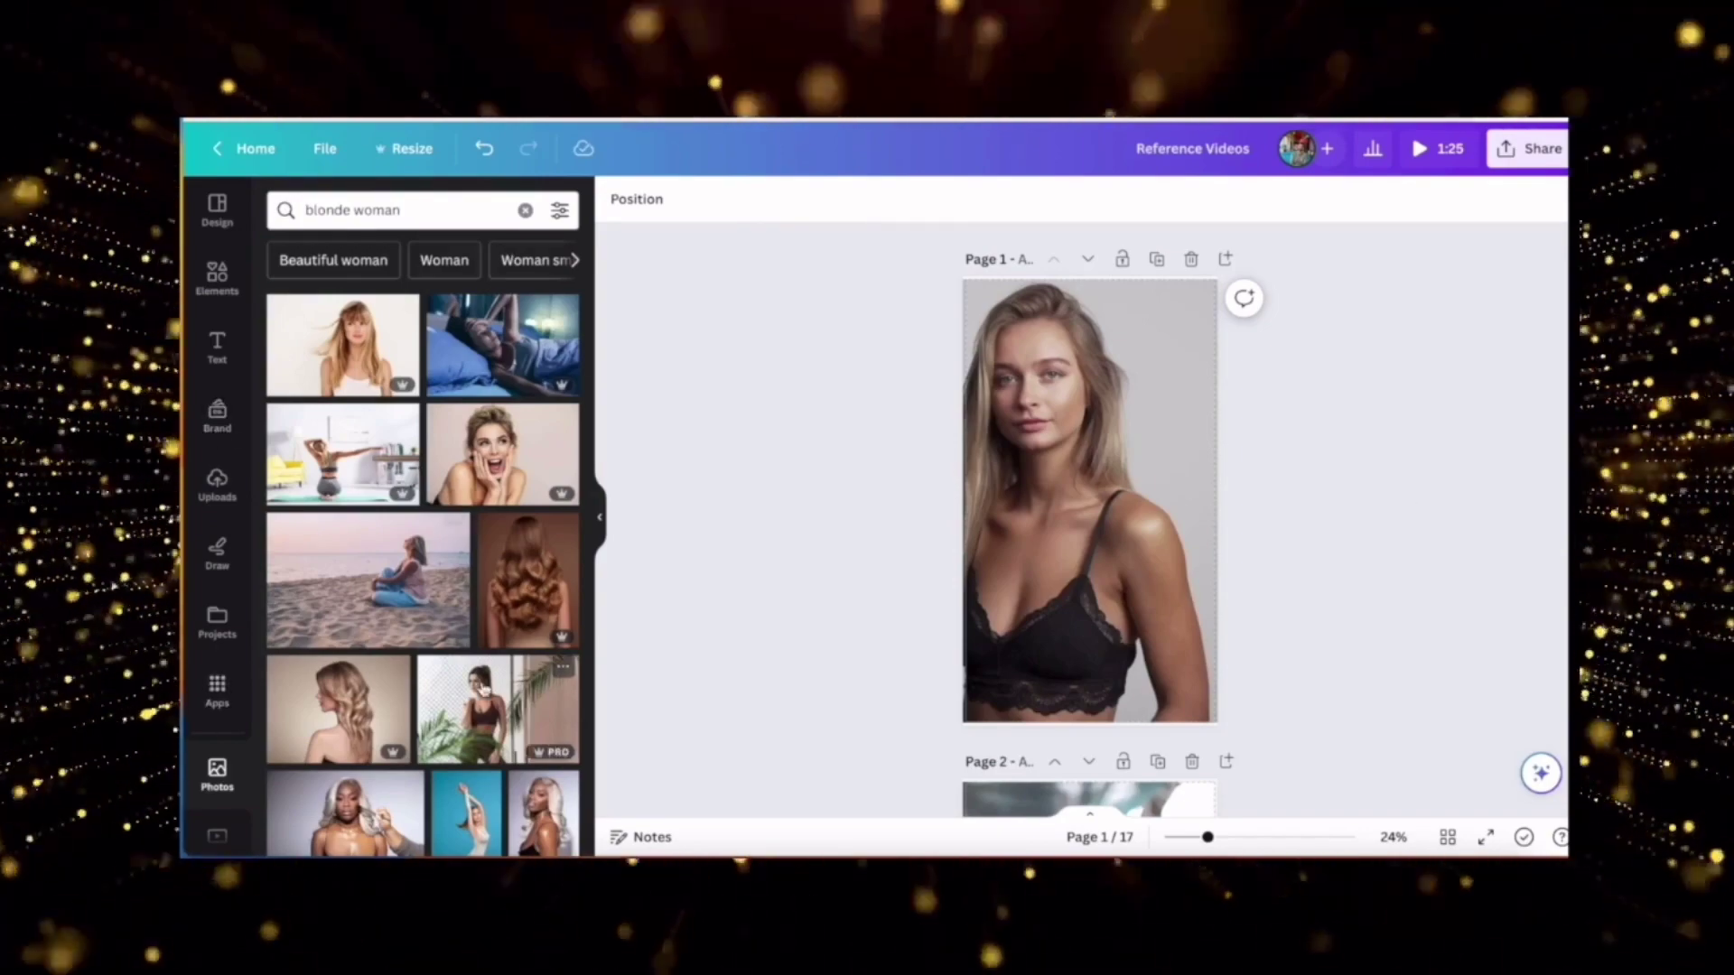
Step: Replace the 'blonde woman' photo search with 'woman working' and scroll through the results
click(522, 213)
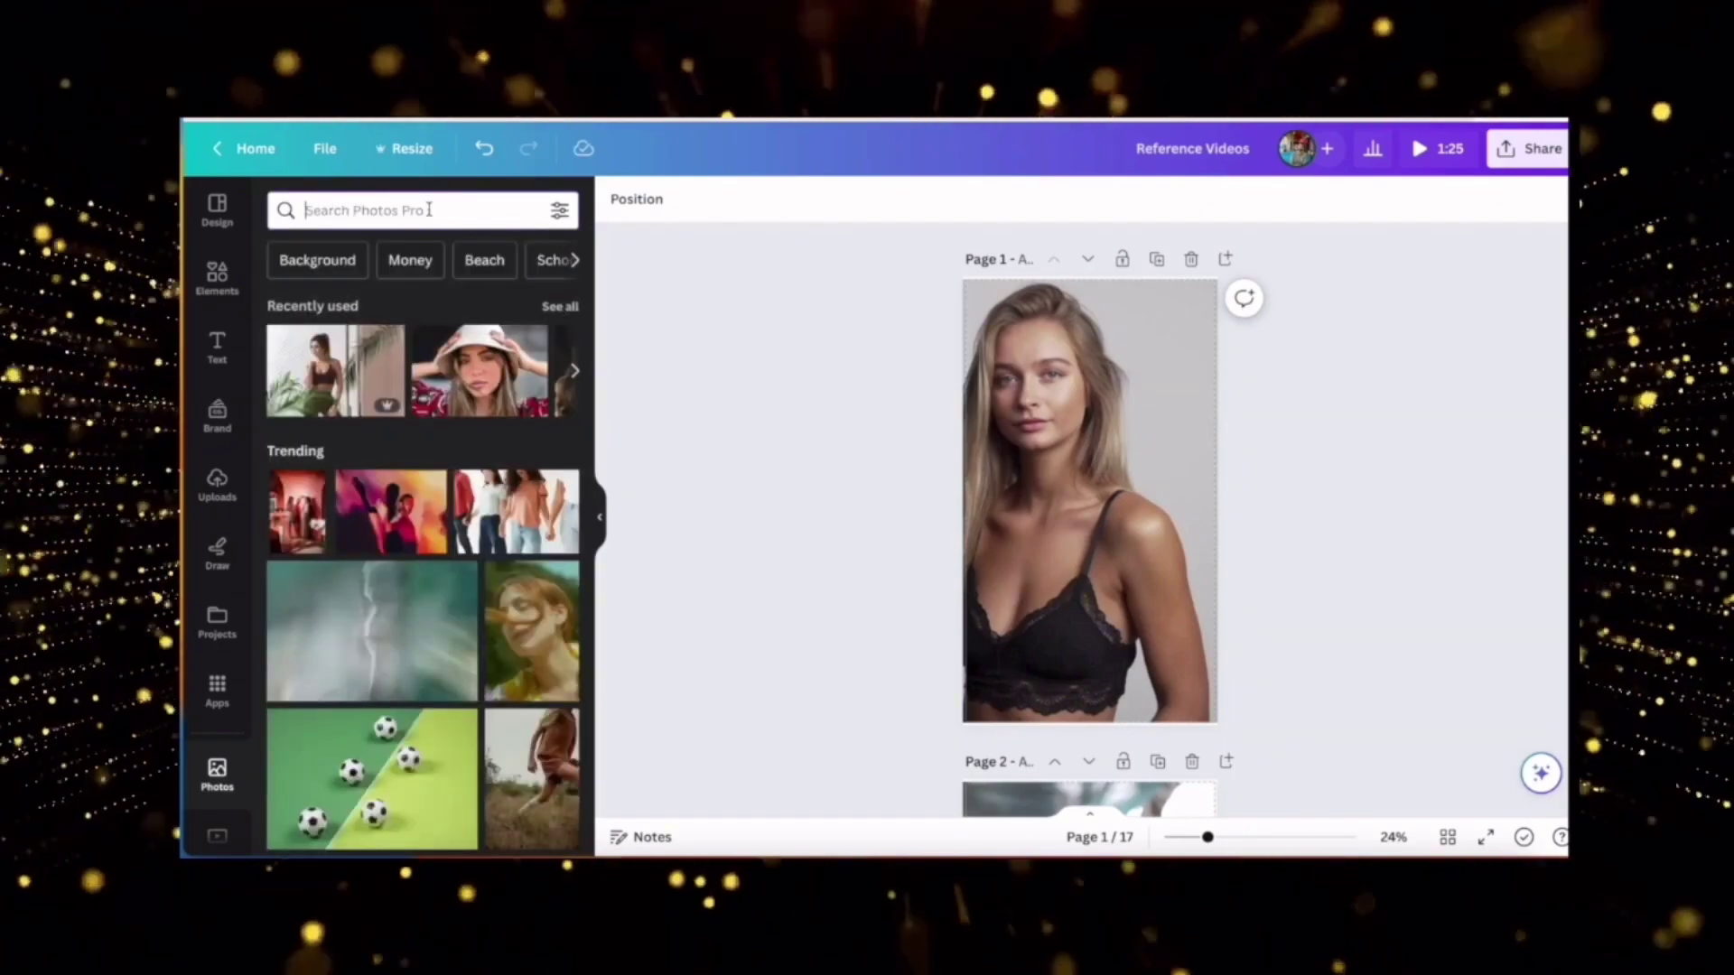
click(429, 210)
text(woman working)
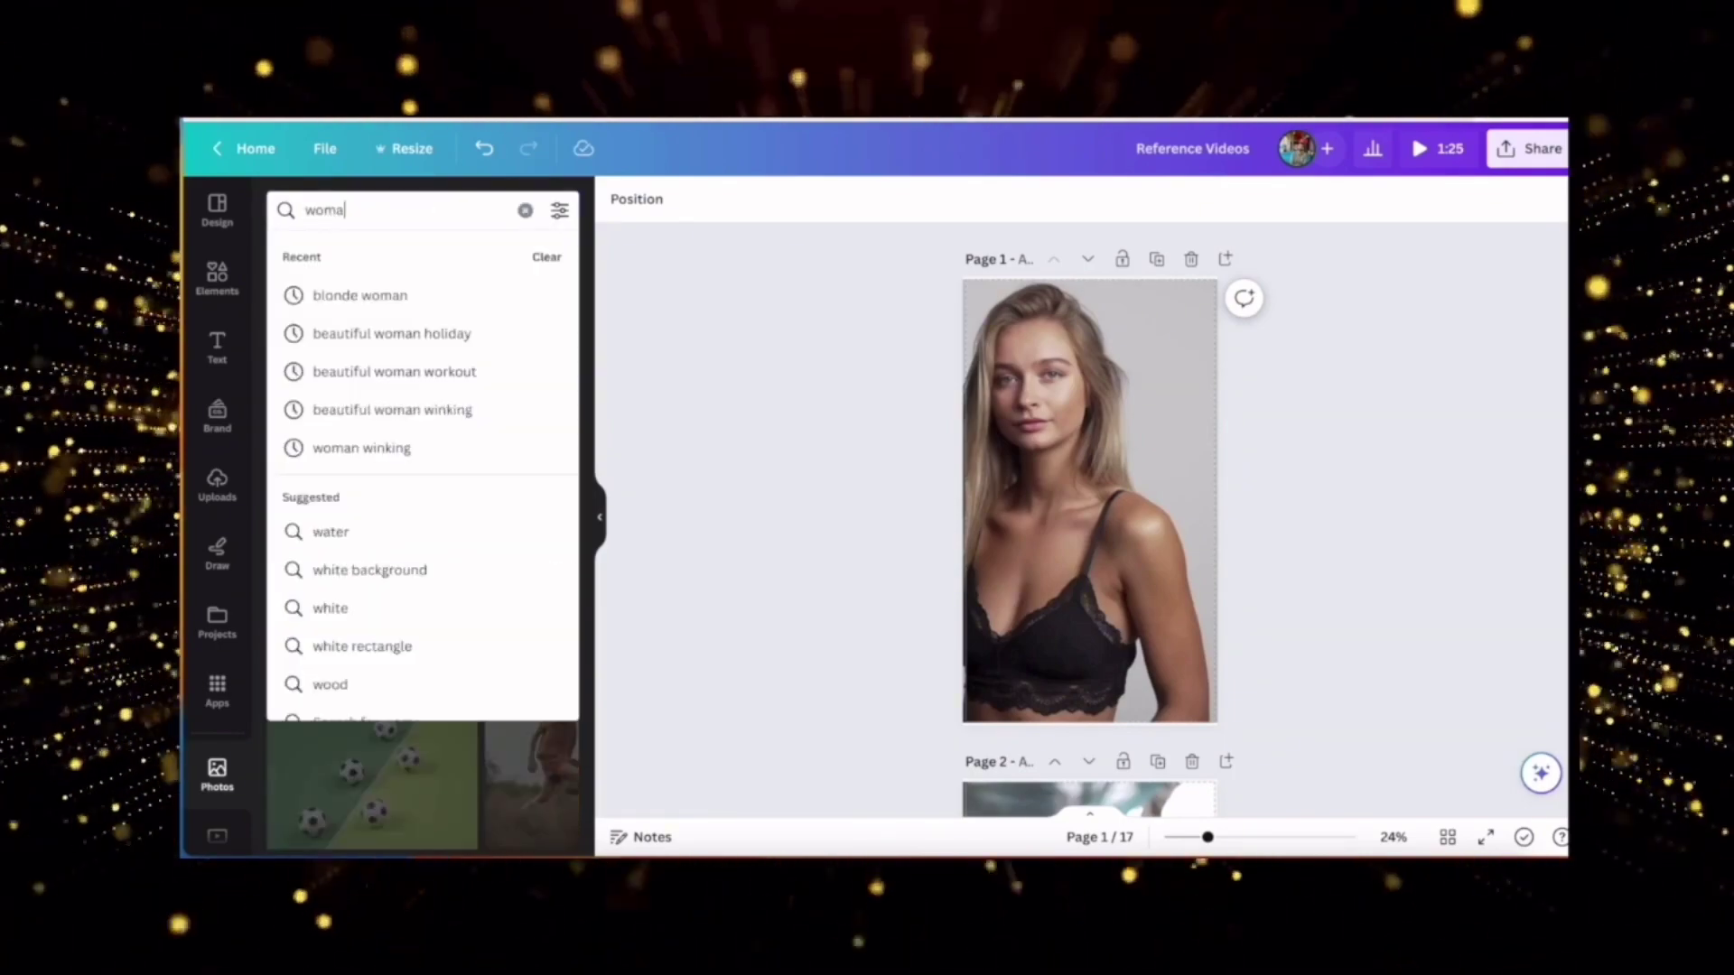
click(645, 336)
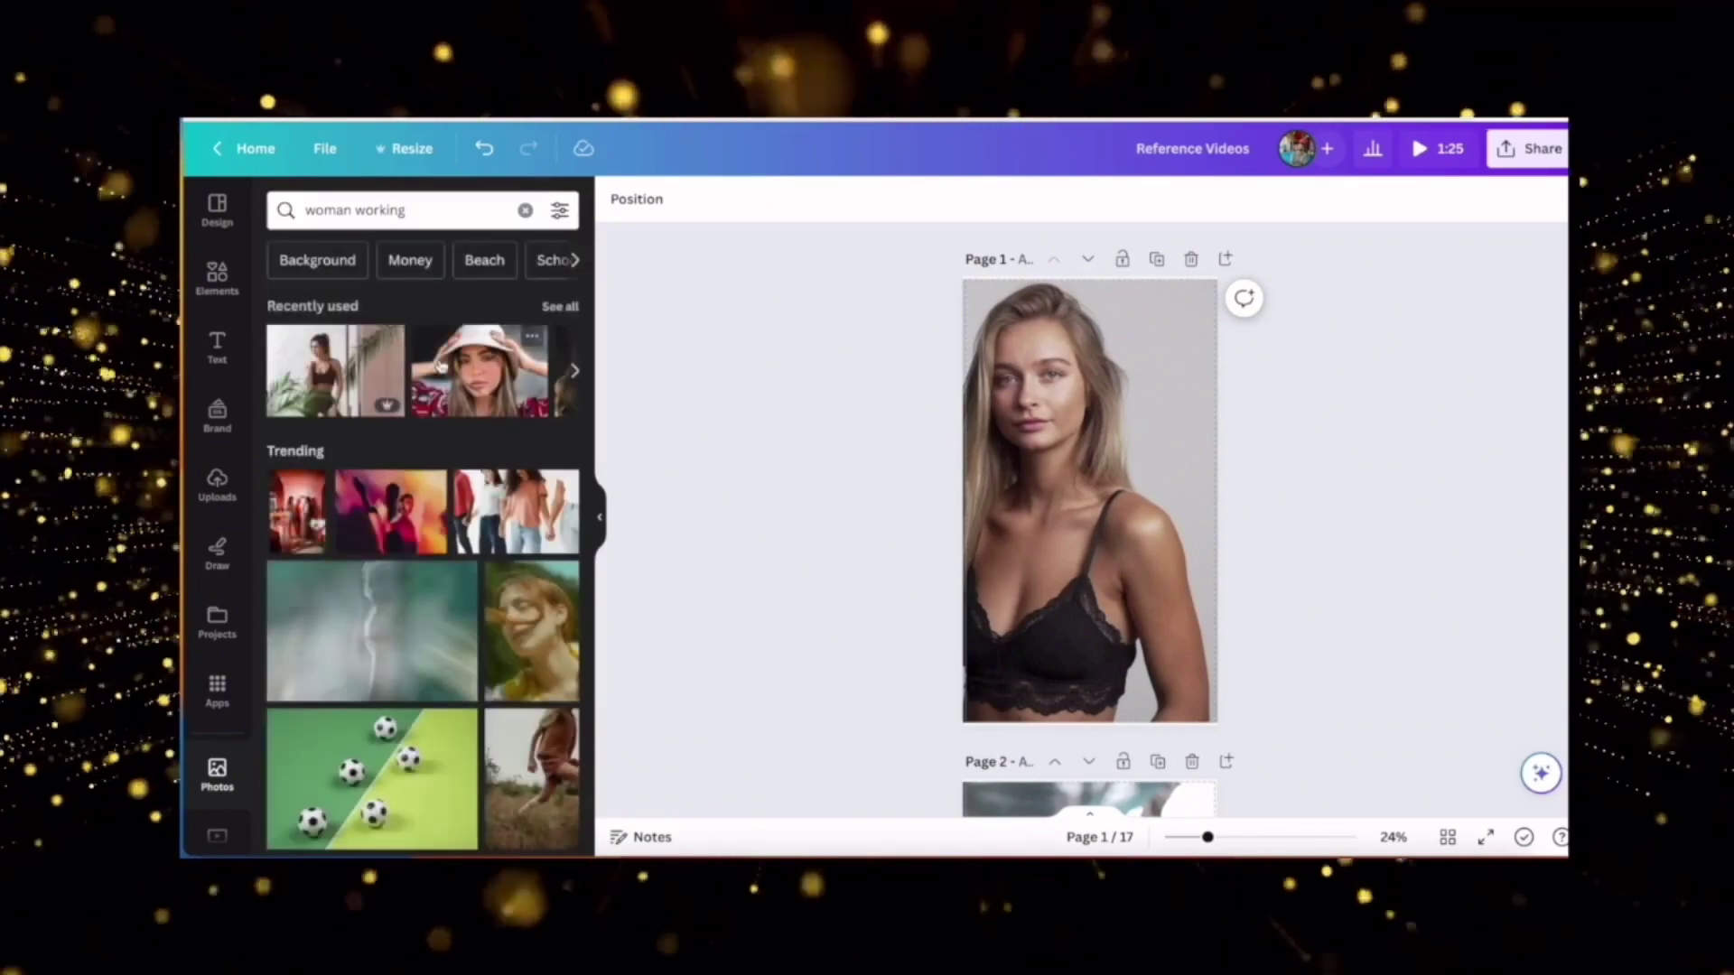
click(1021, 596)
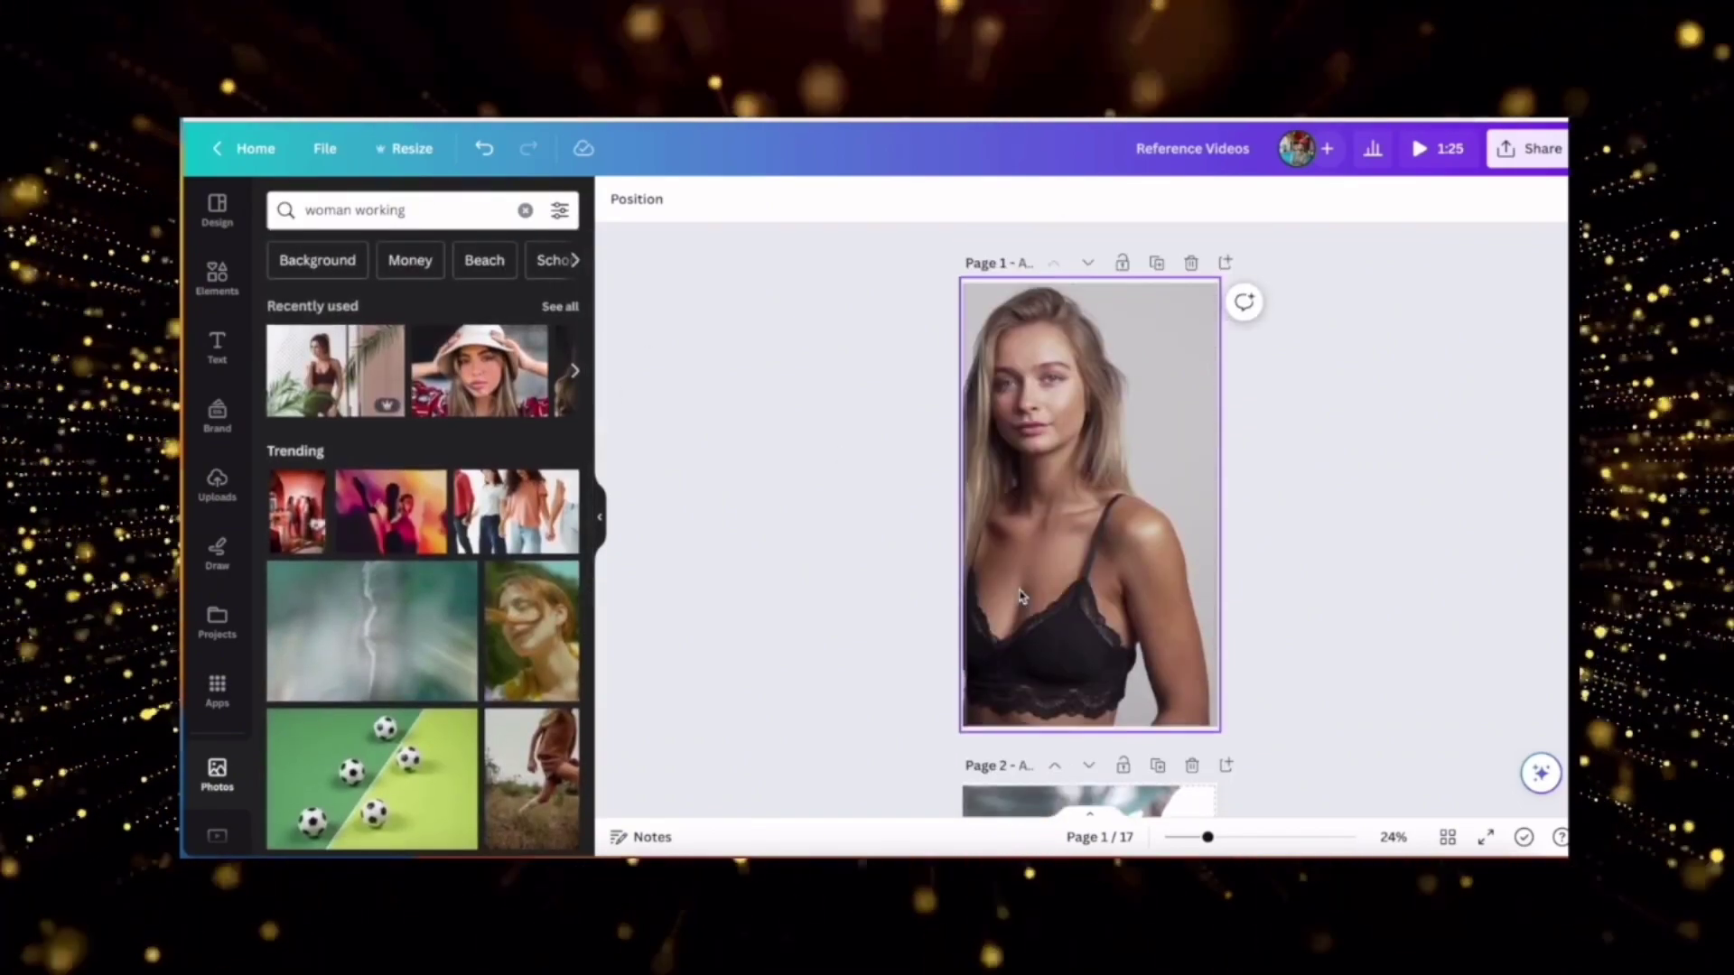
scroll(1039, 542, down, 5)
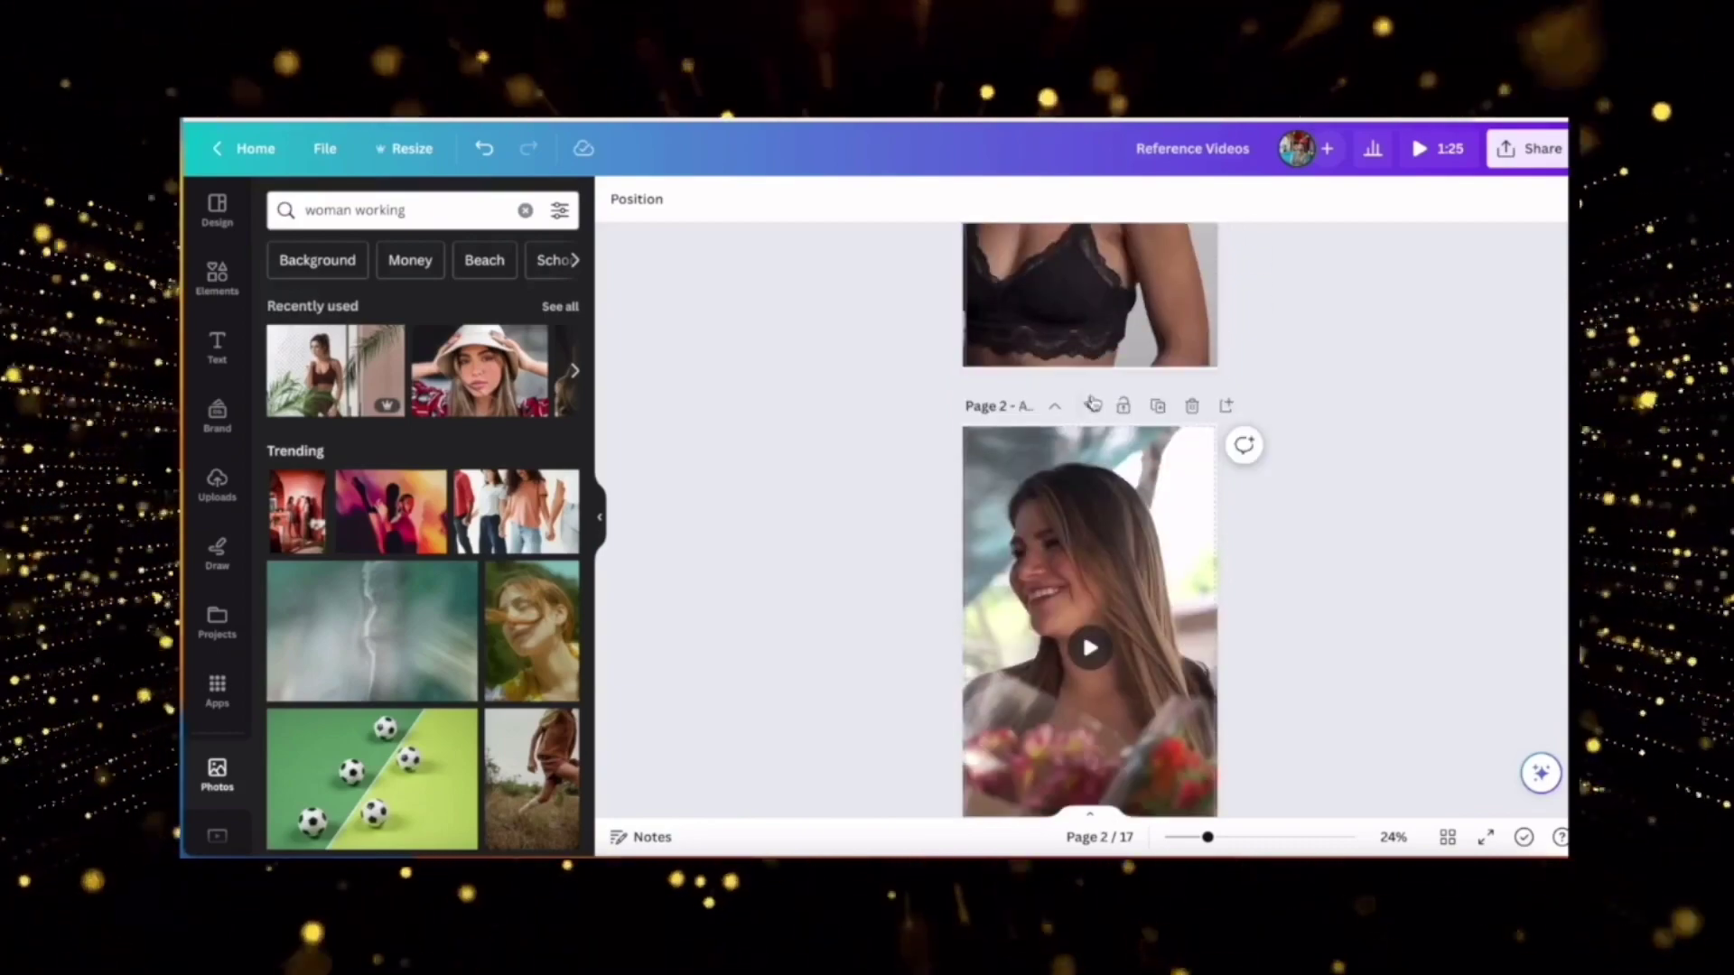
scroll(1084, 488, down, 5)
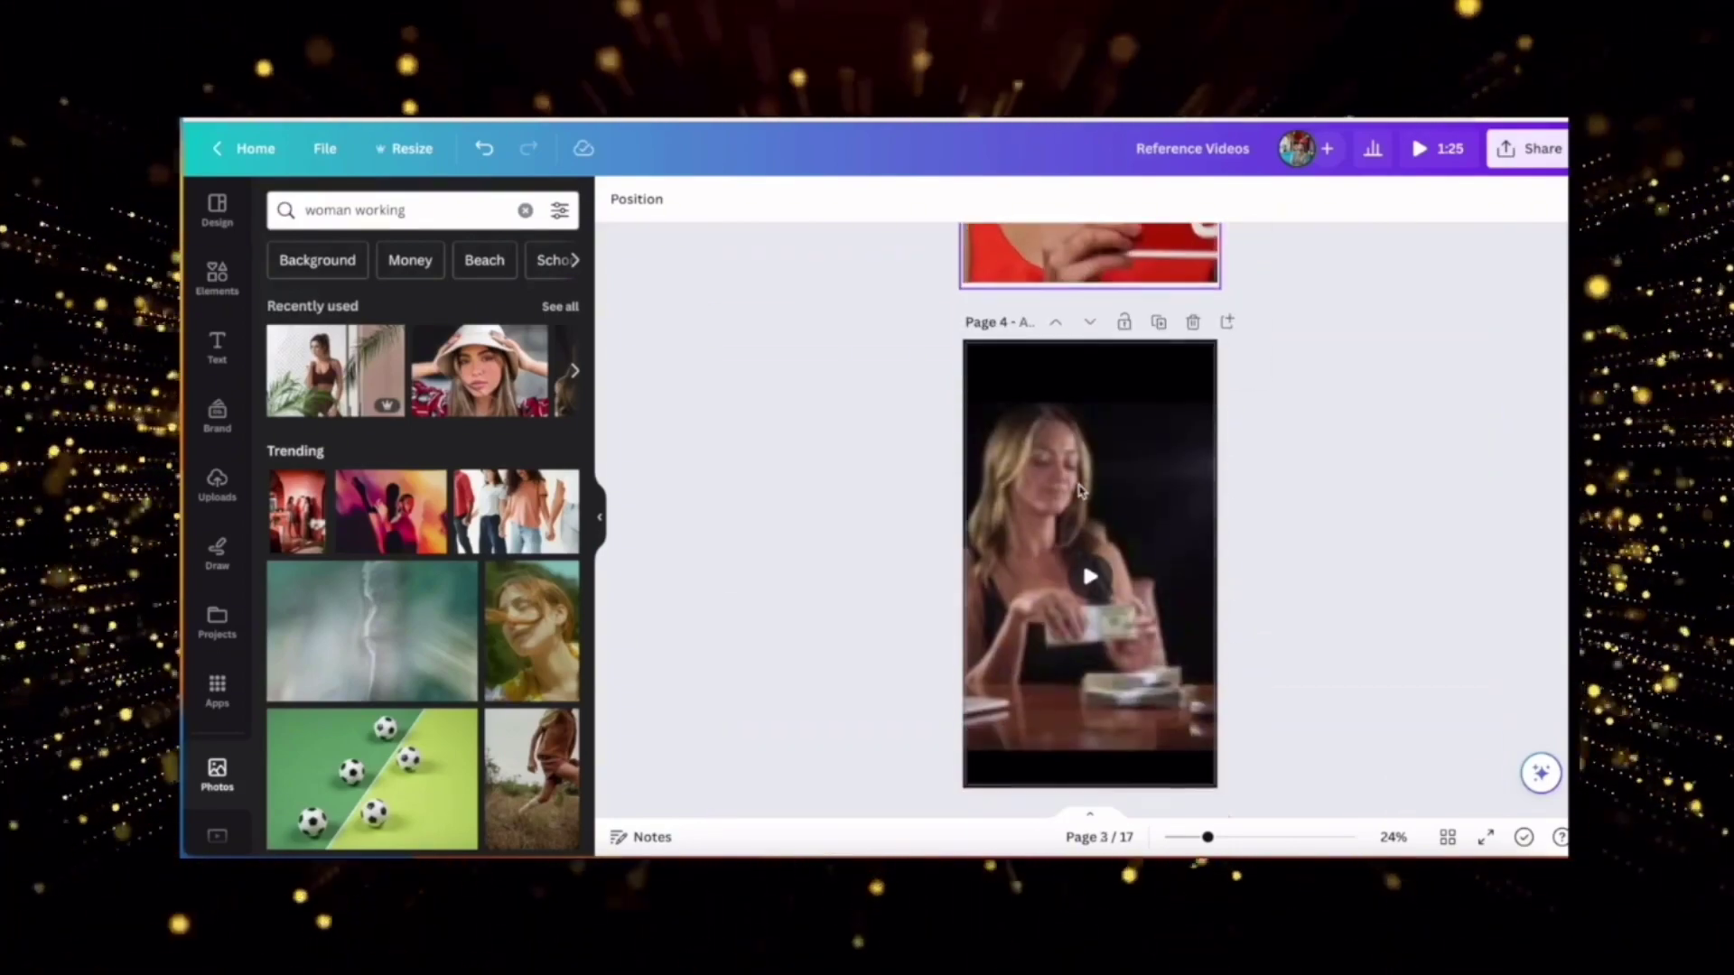
scroll(1358, 515, down, 8)
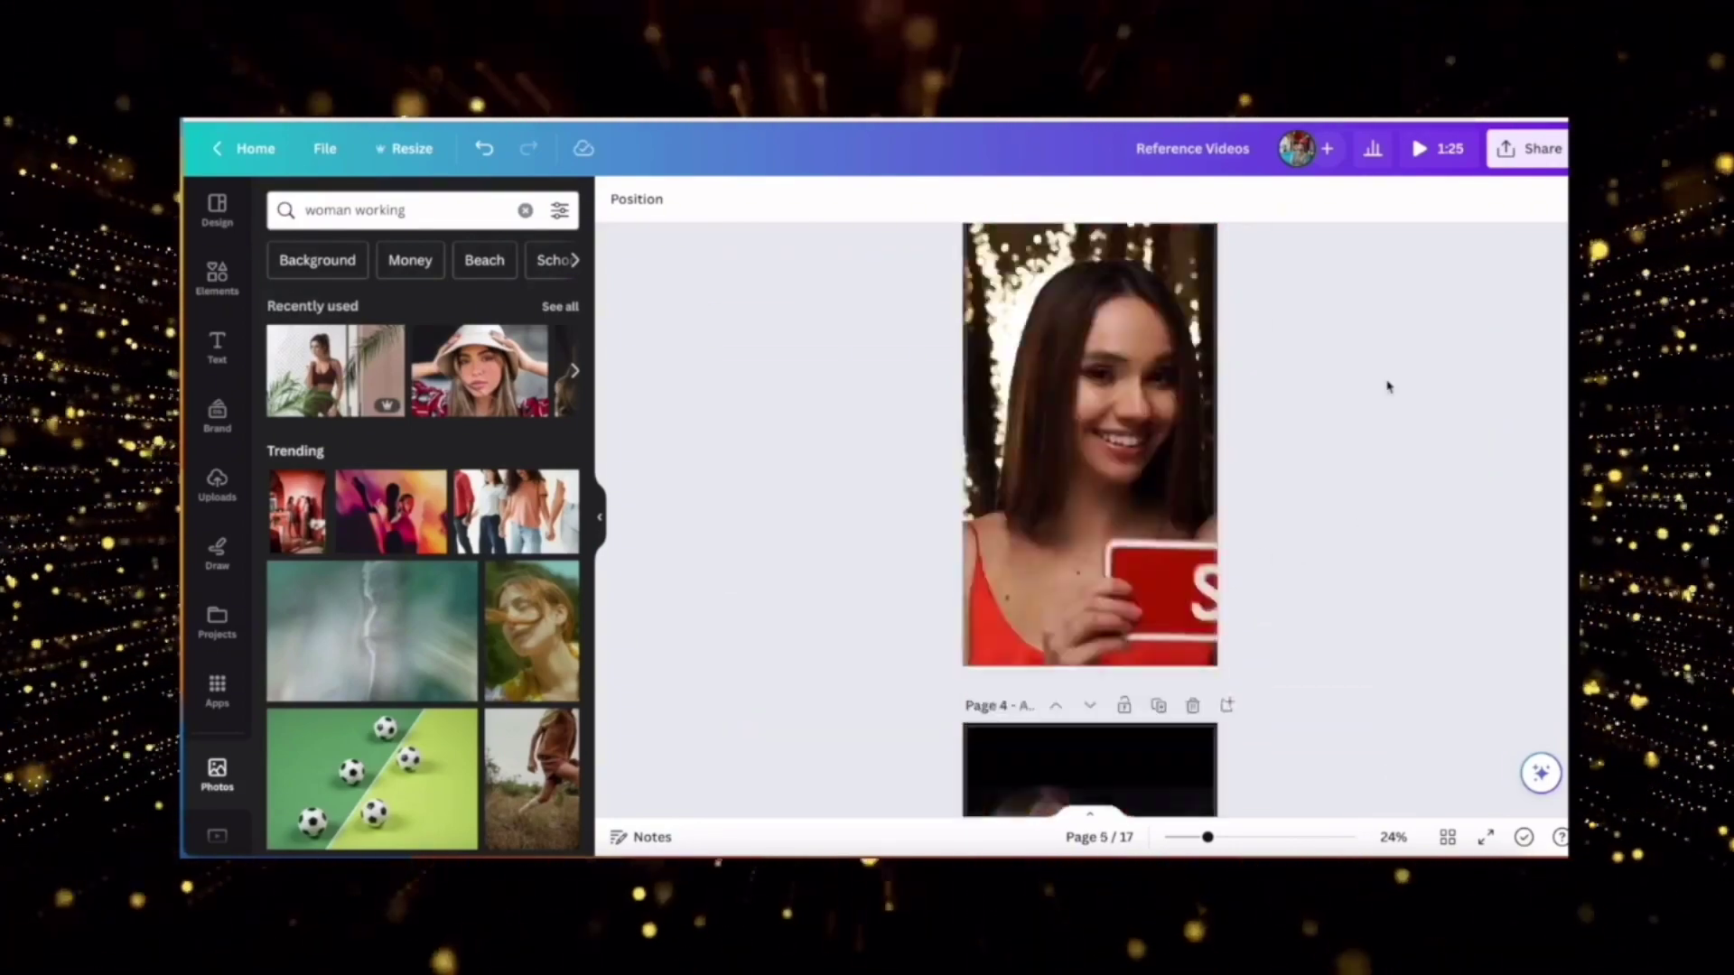
scroll(1388, 386, up, 15)
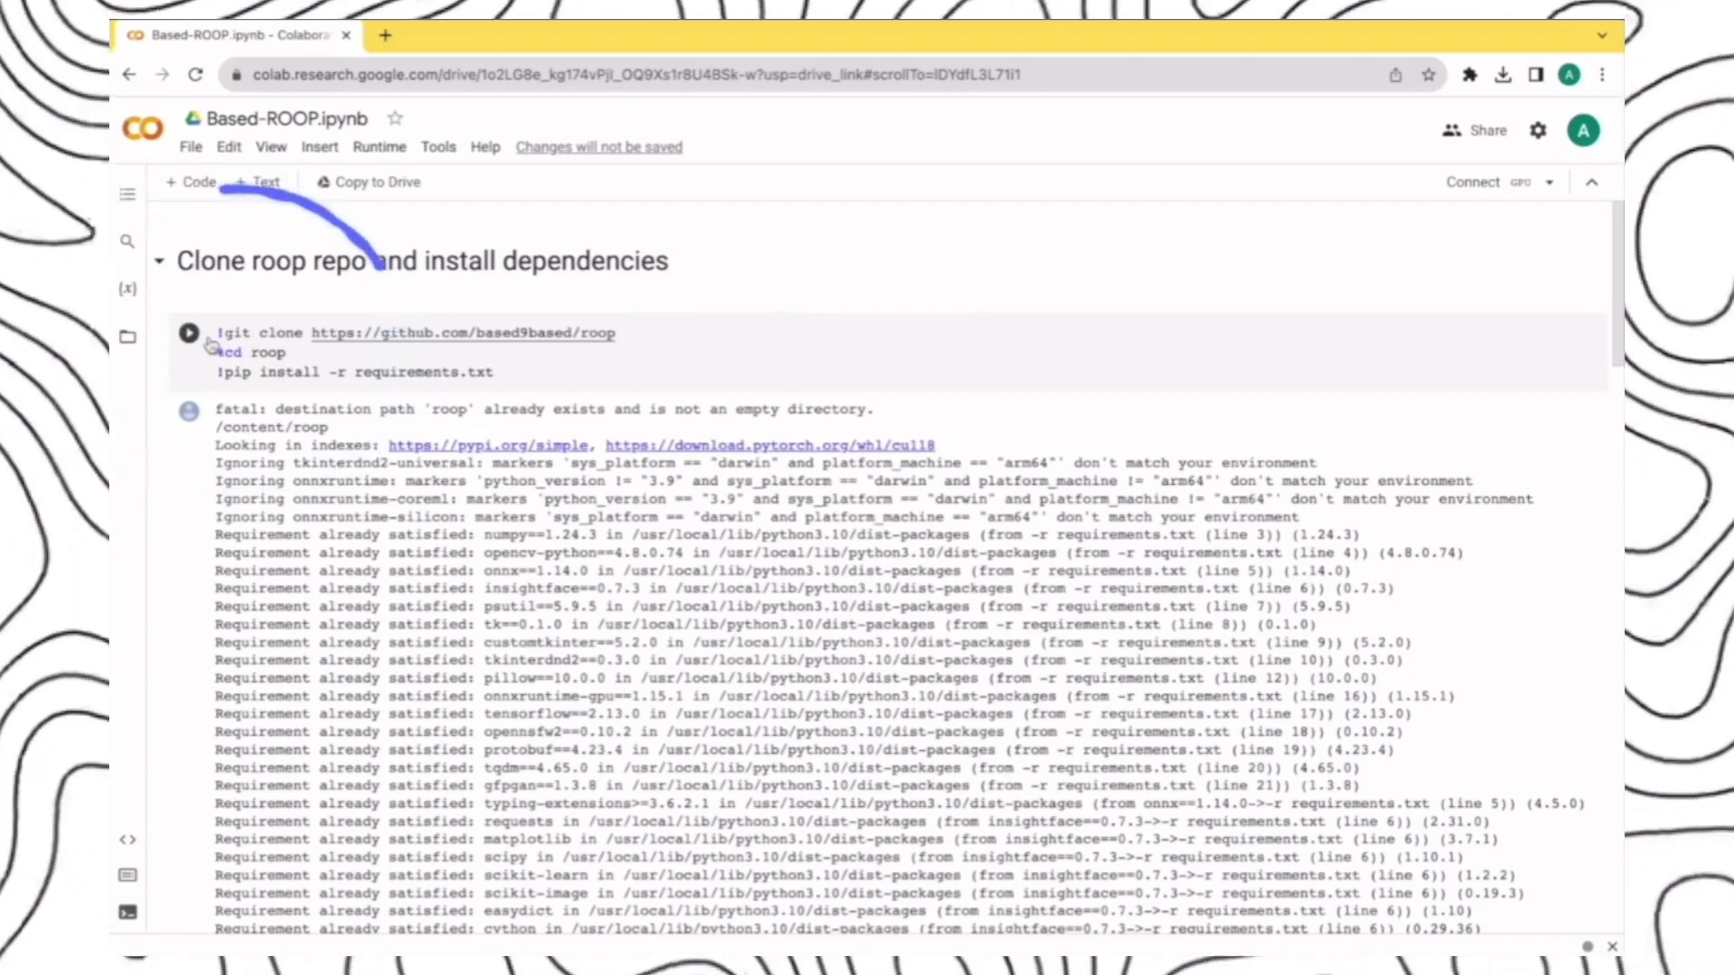
Step: Run the git clone roop-and-install cell, choosing Run anyway at the notebook warning
click(194, 336)
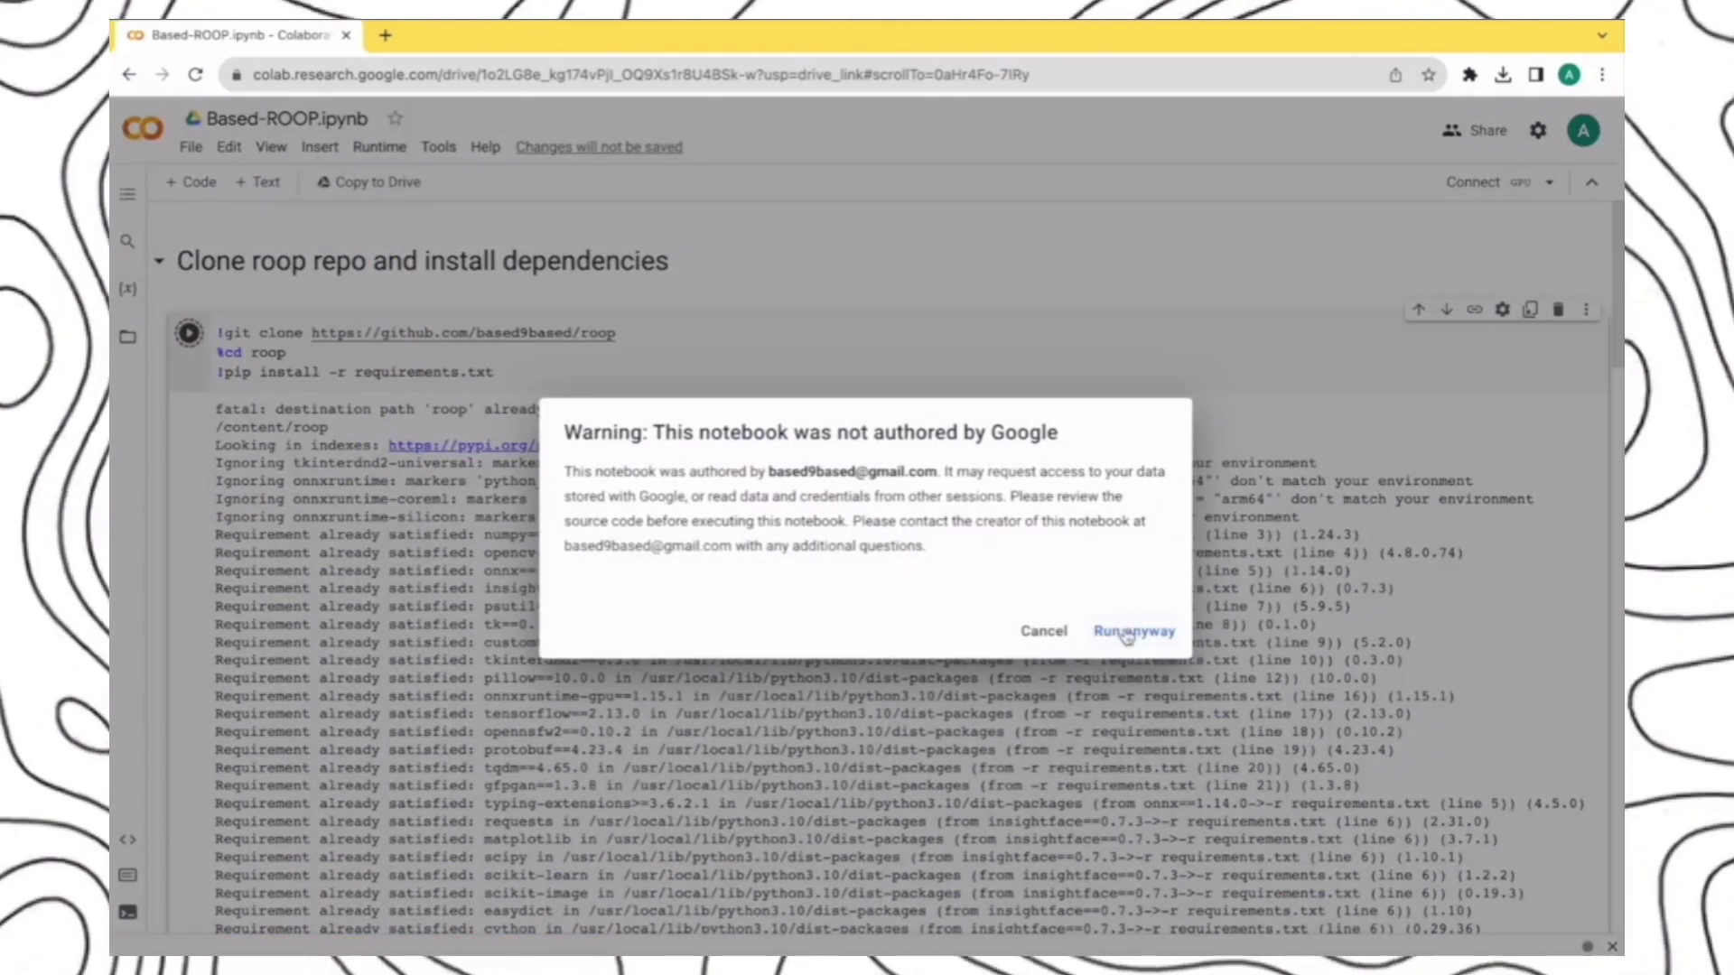
click(1126, 636)
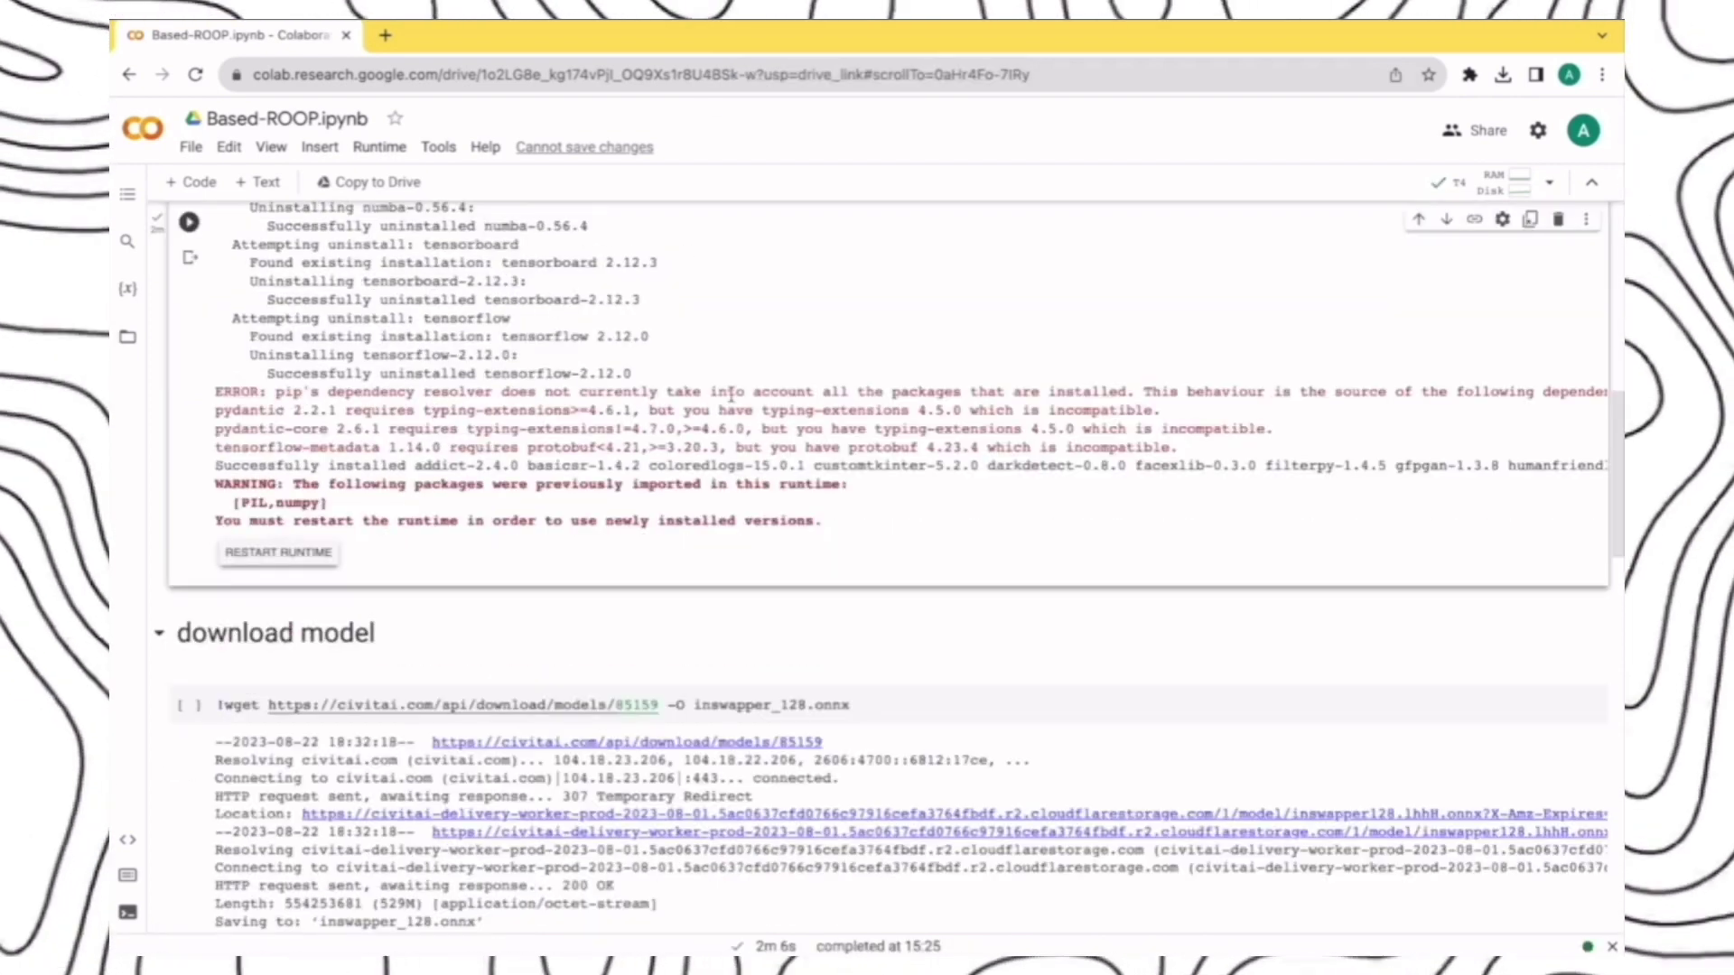
scroll(732, 394, up, 2)
scroll(732, 395, down, 2)
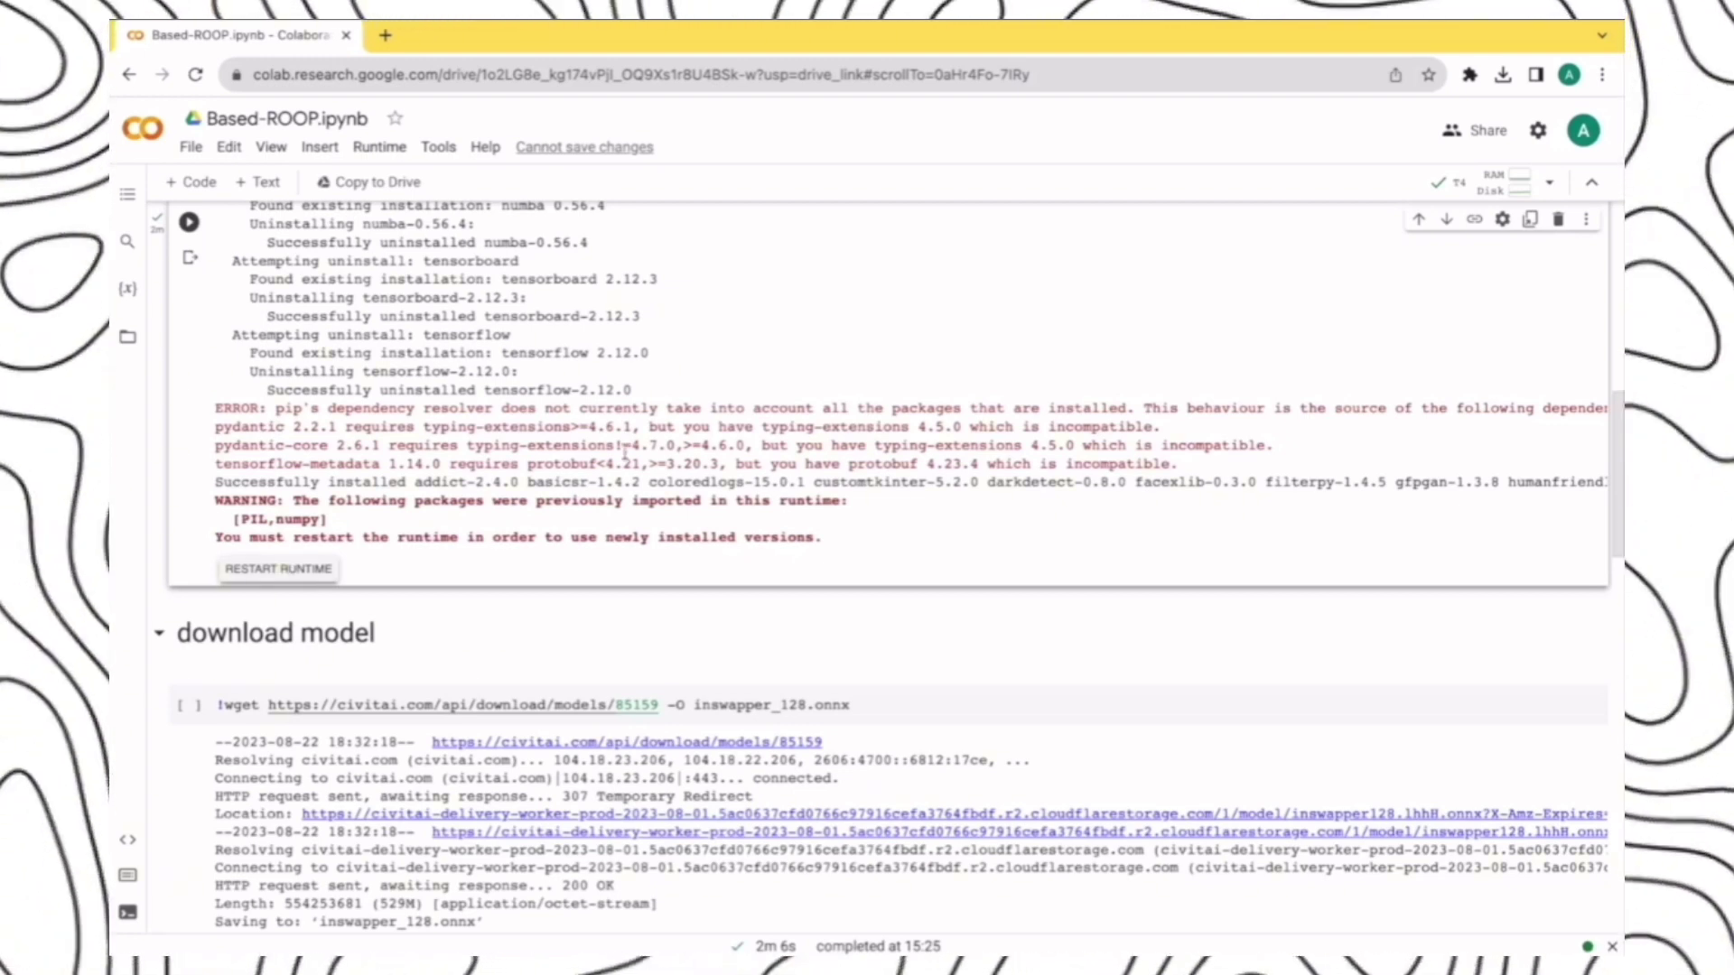
Step: Collapse and run the download model section, then run the Deepfake face swap cell
scroll(557, 680, down, 3)
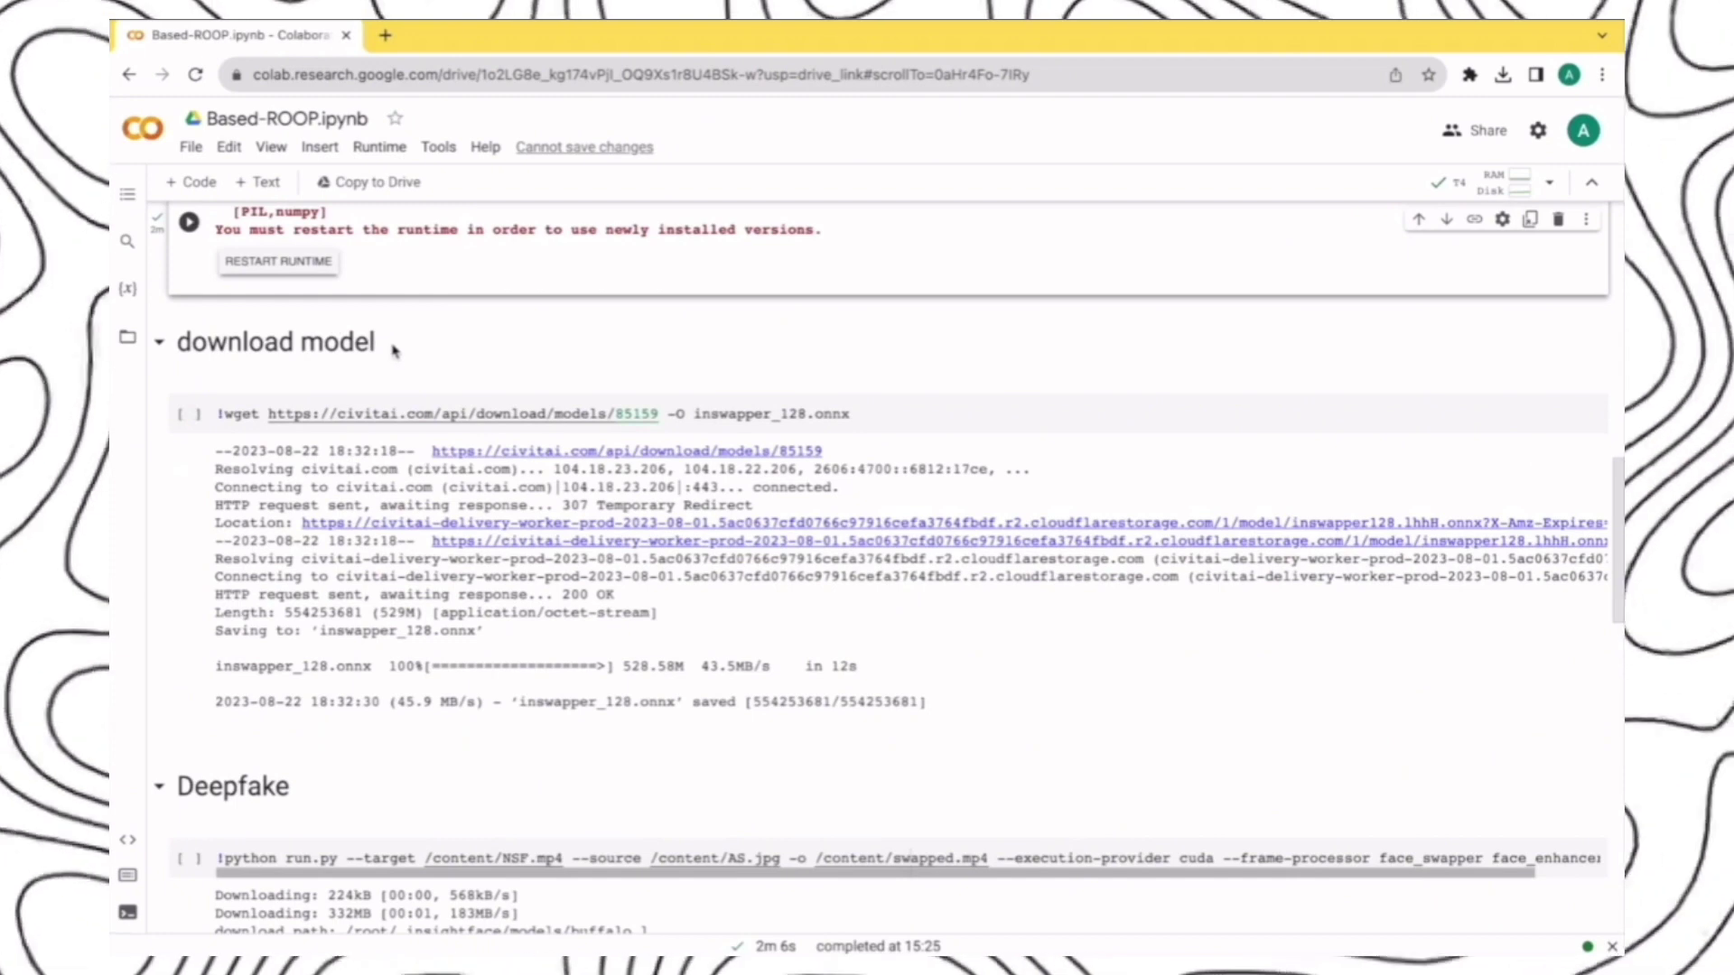
click(160, 345)
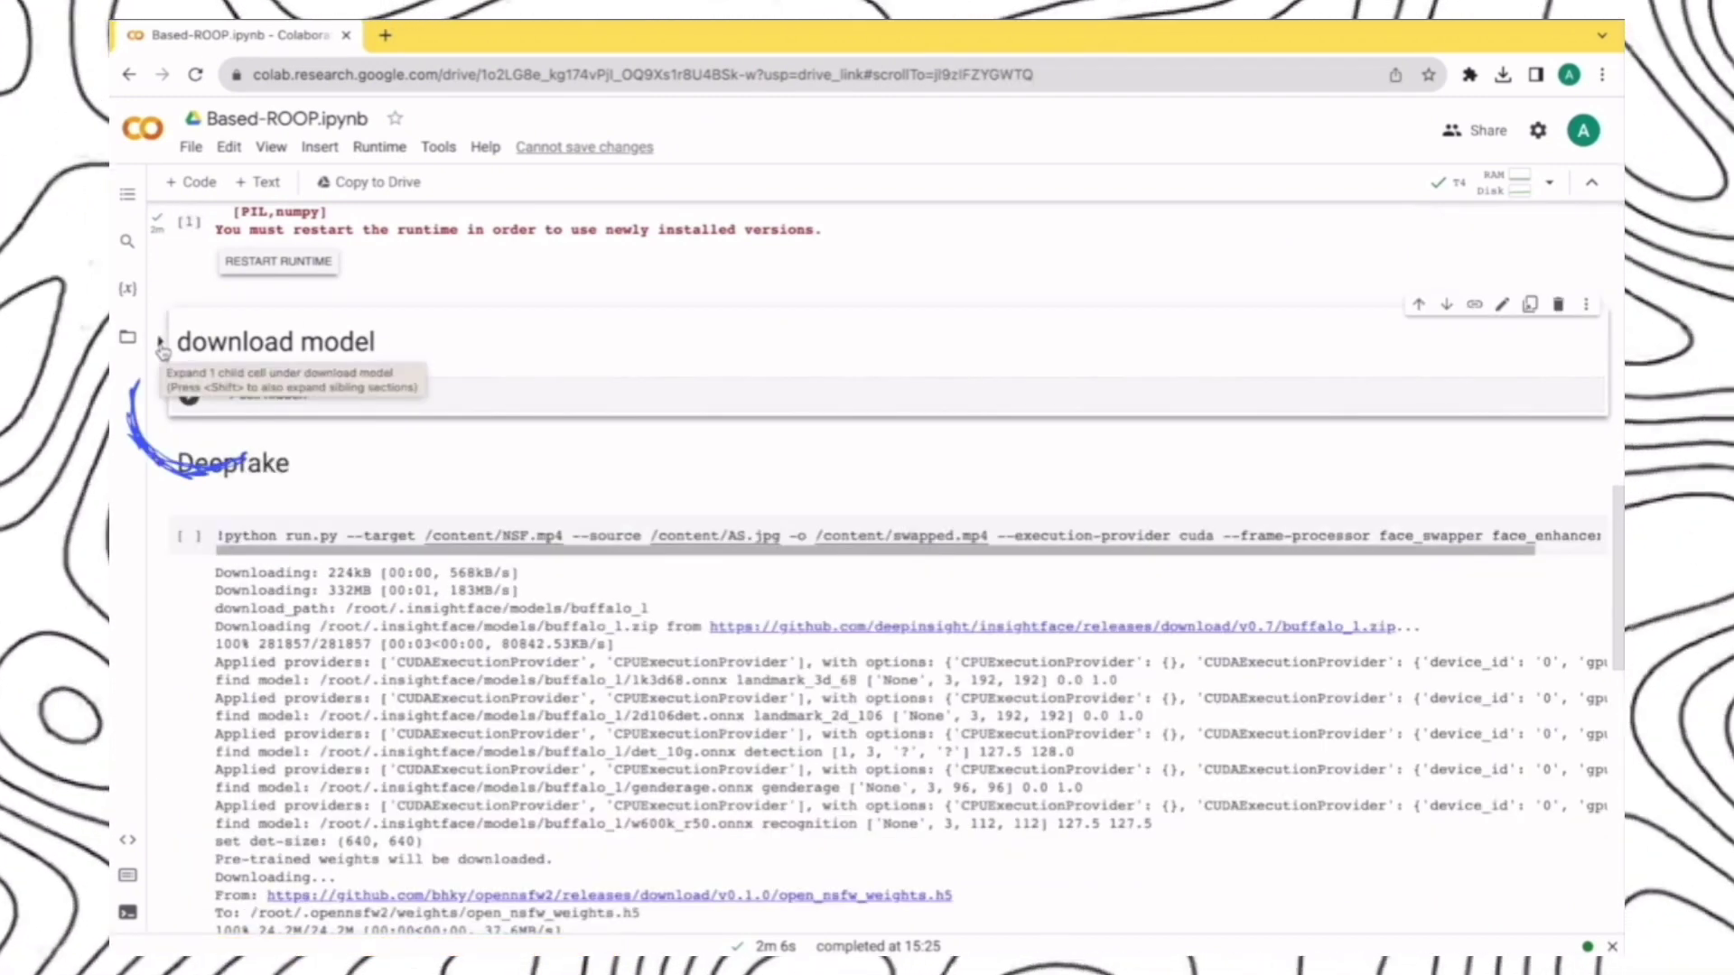
click(189, 394)
scroll(539, 587, down, 1)
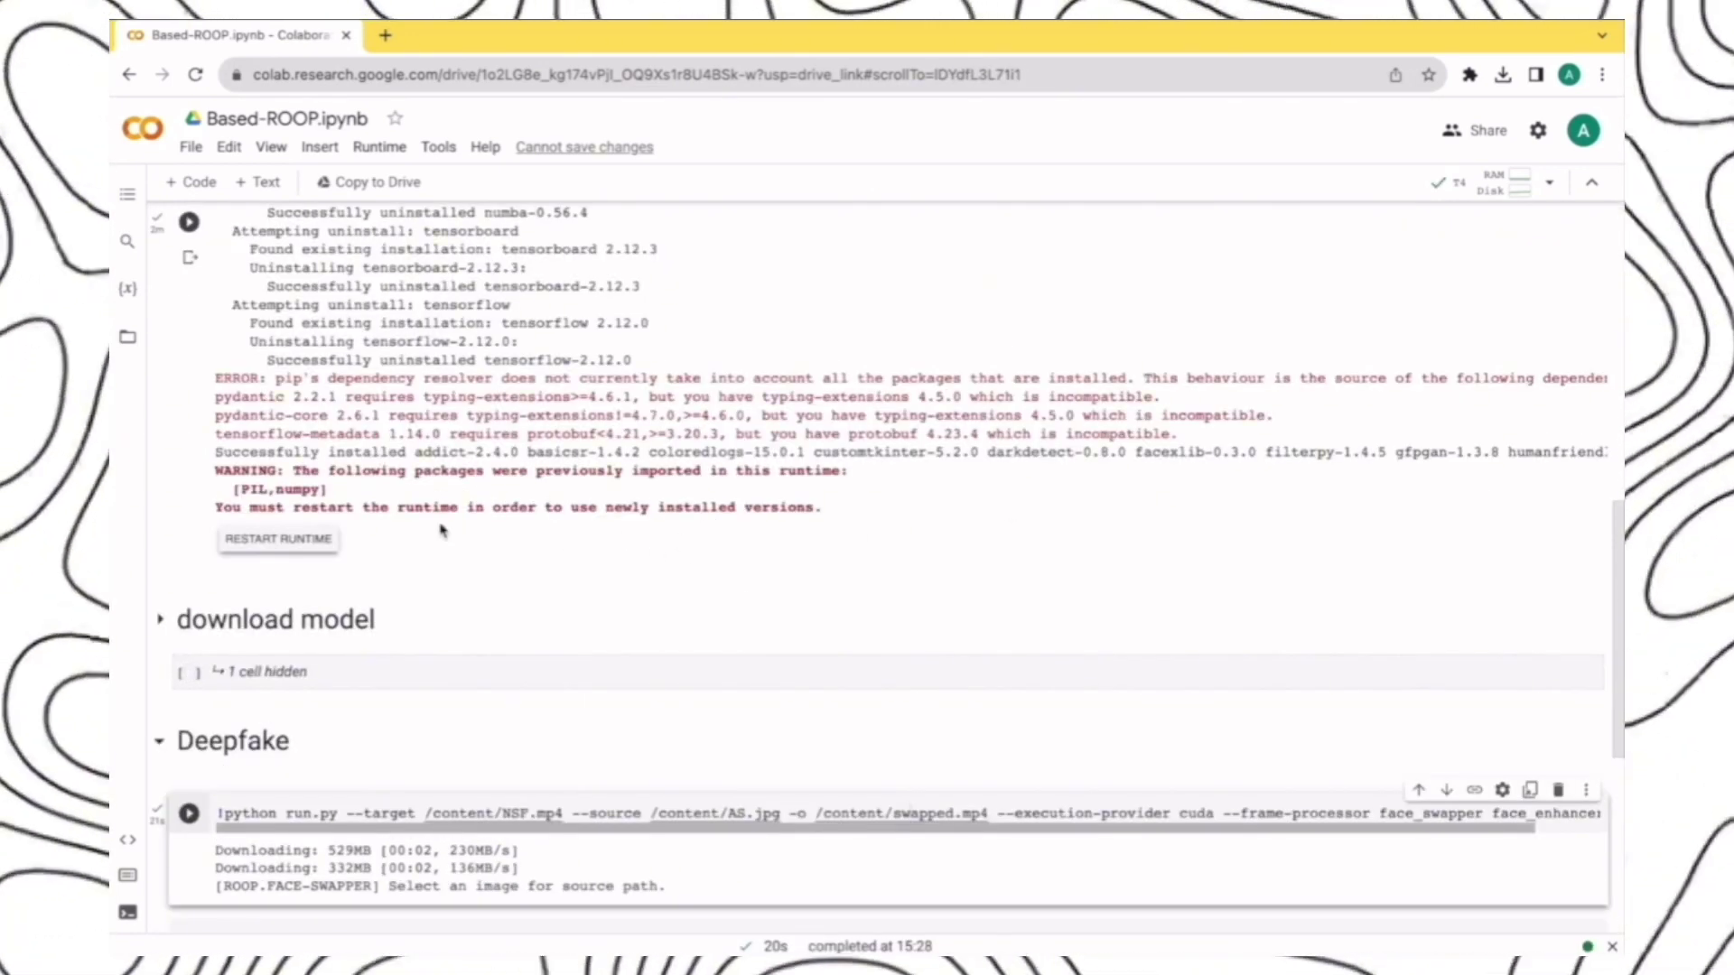
scroll(442, 530, down, 1)
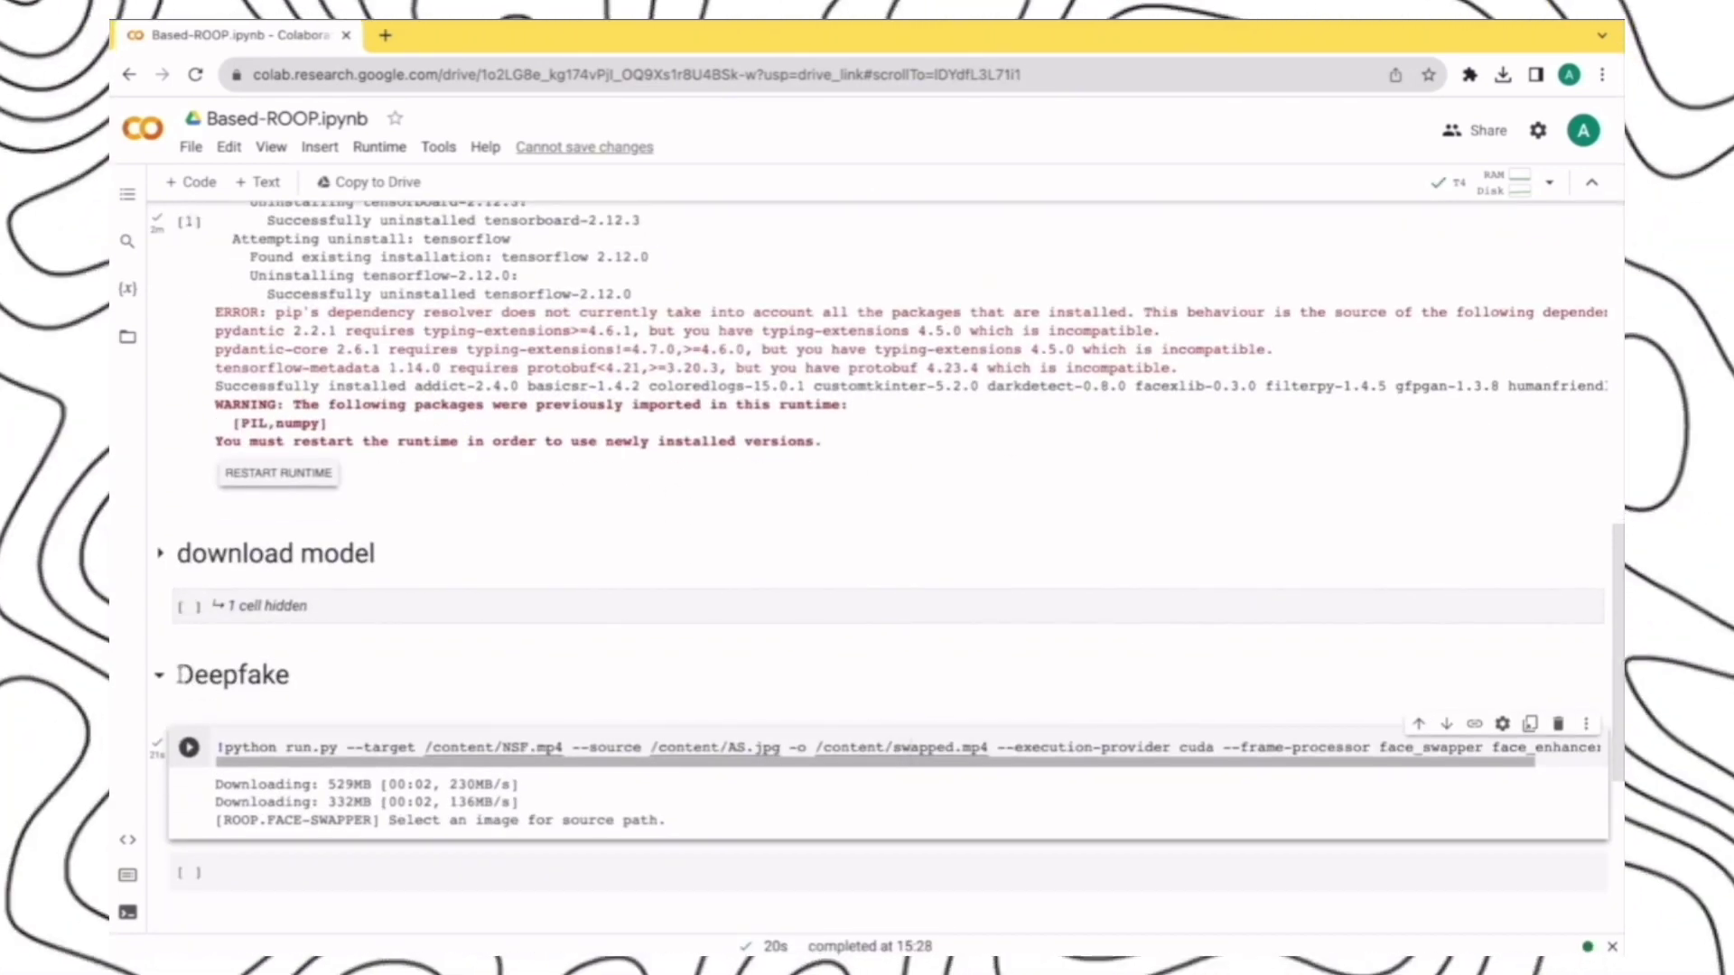
click(189, 748)
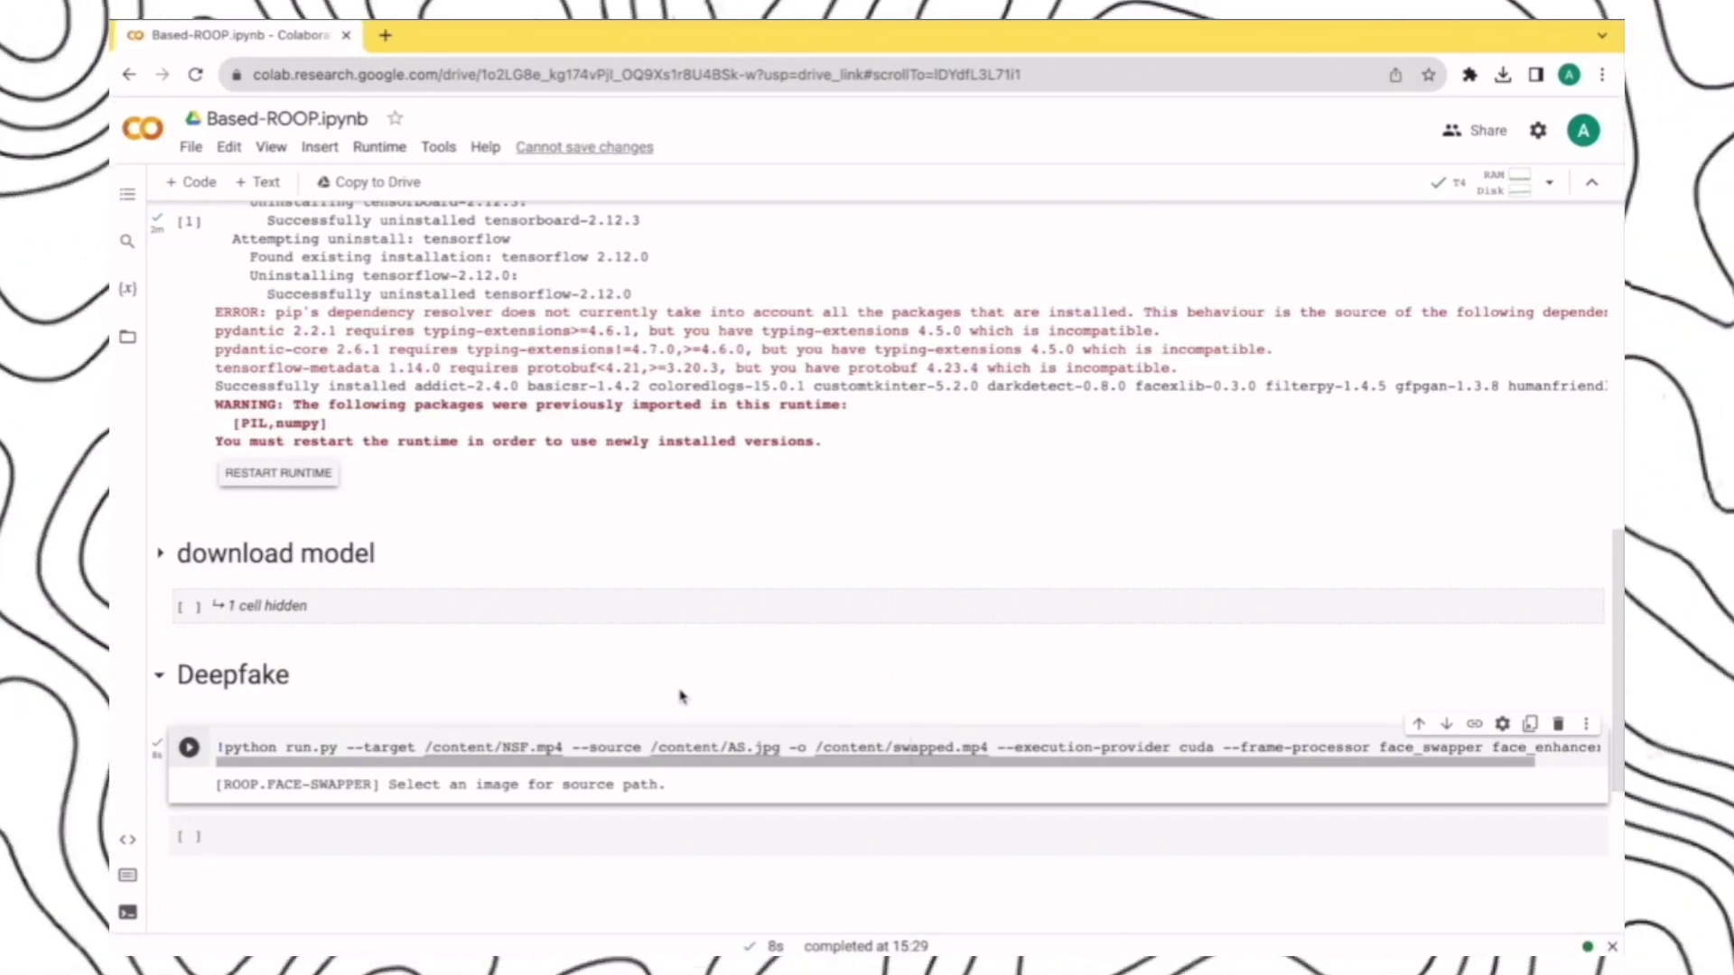
scroll(728, 364, up, 6)
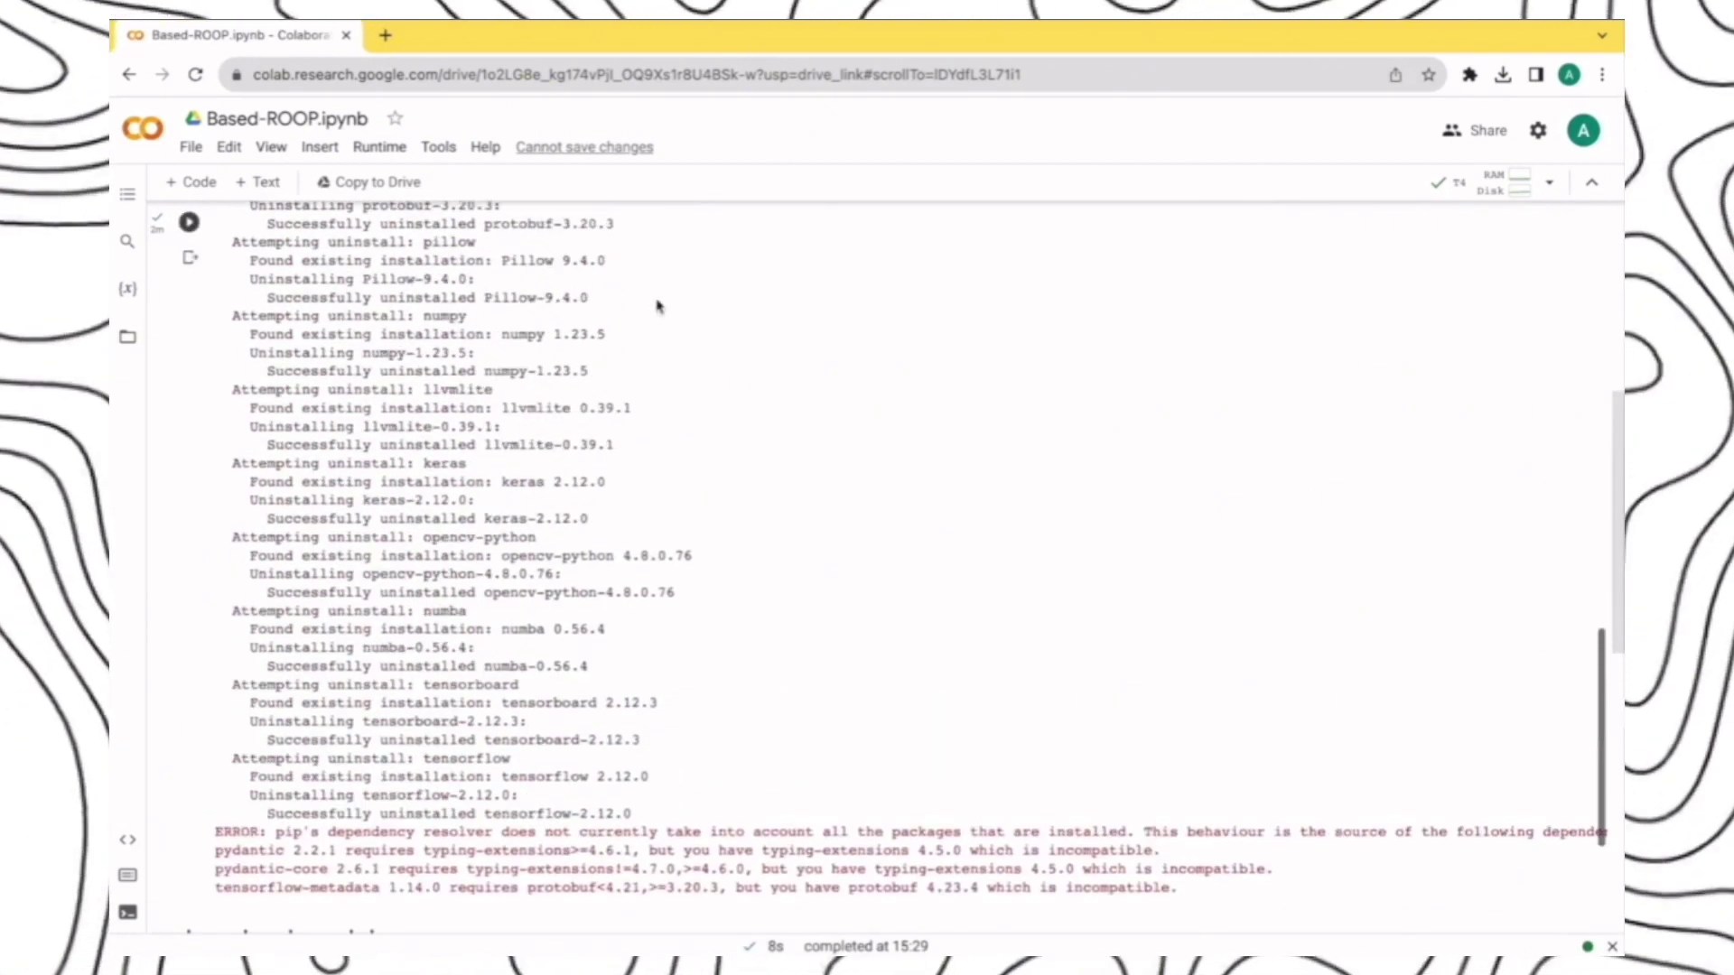
Step: Upload Sourceimage.jpeg into the Colab session files, rearranging the browser to reach desktop files
click(127, 339)
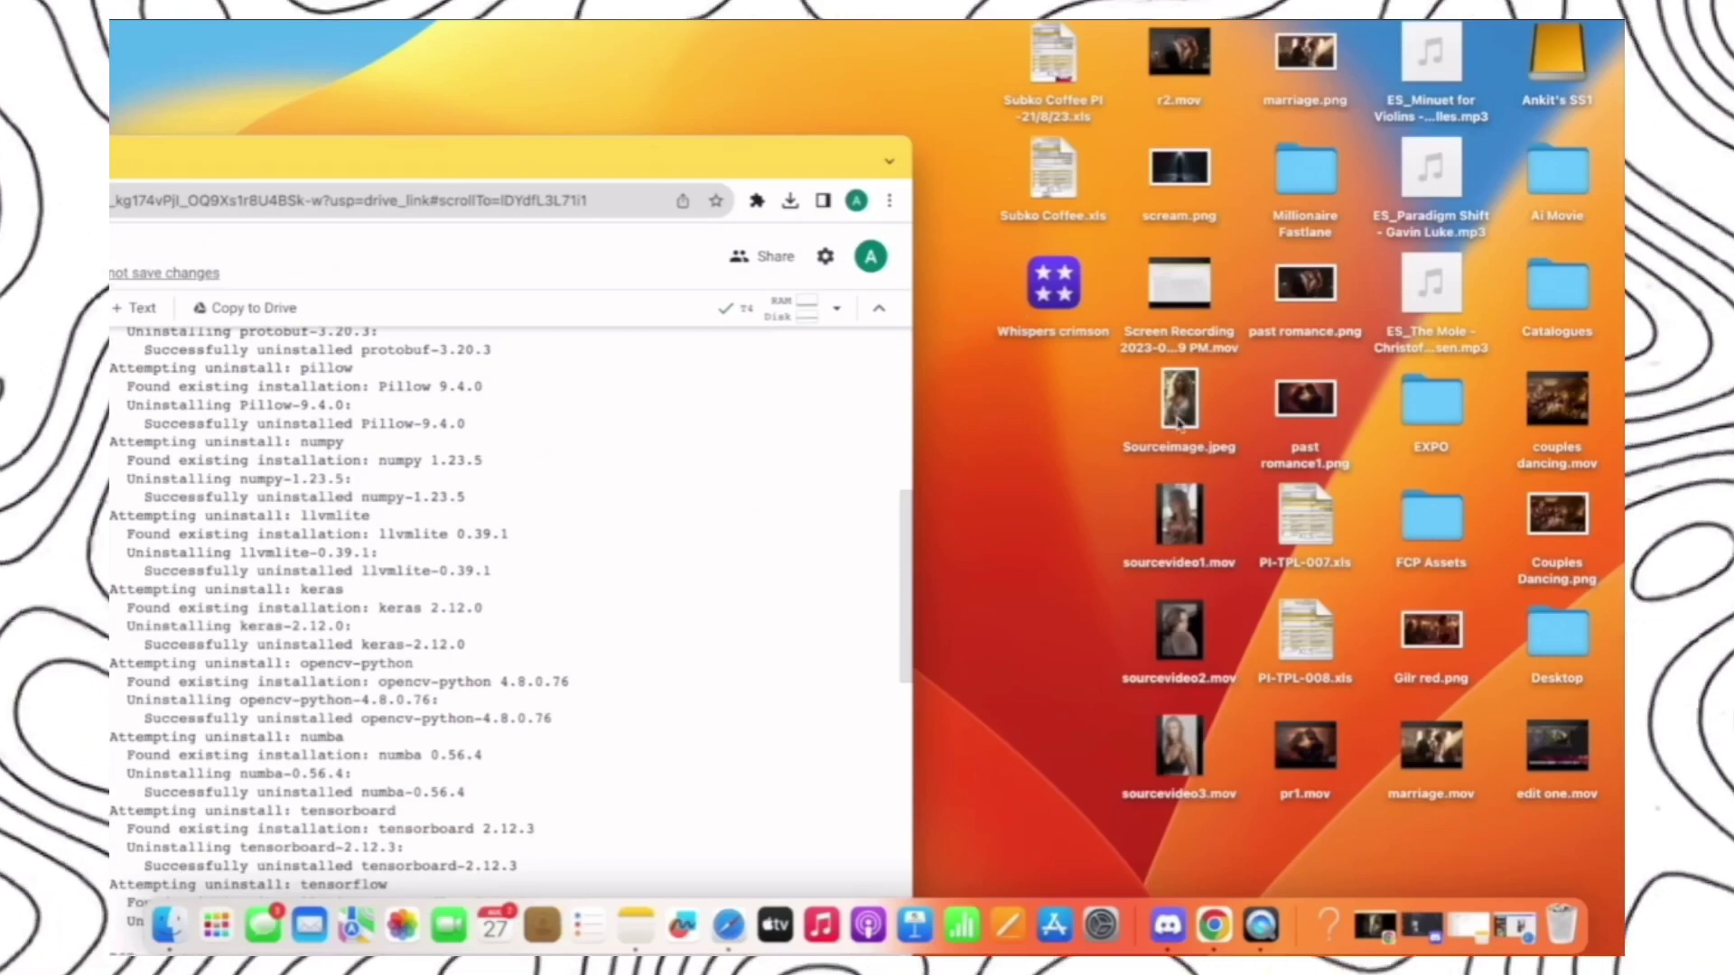
drag(1179, 397, 117, 488)
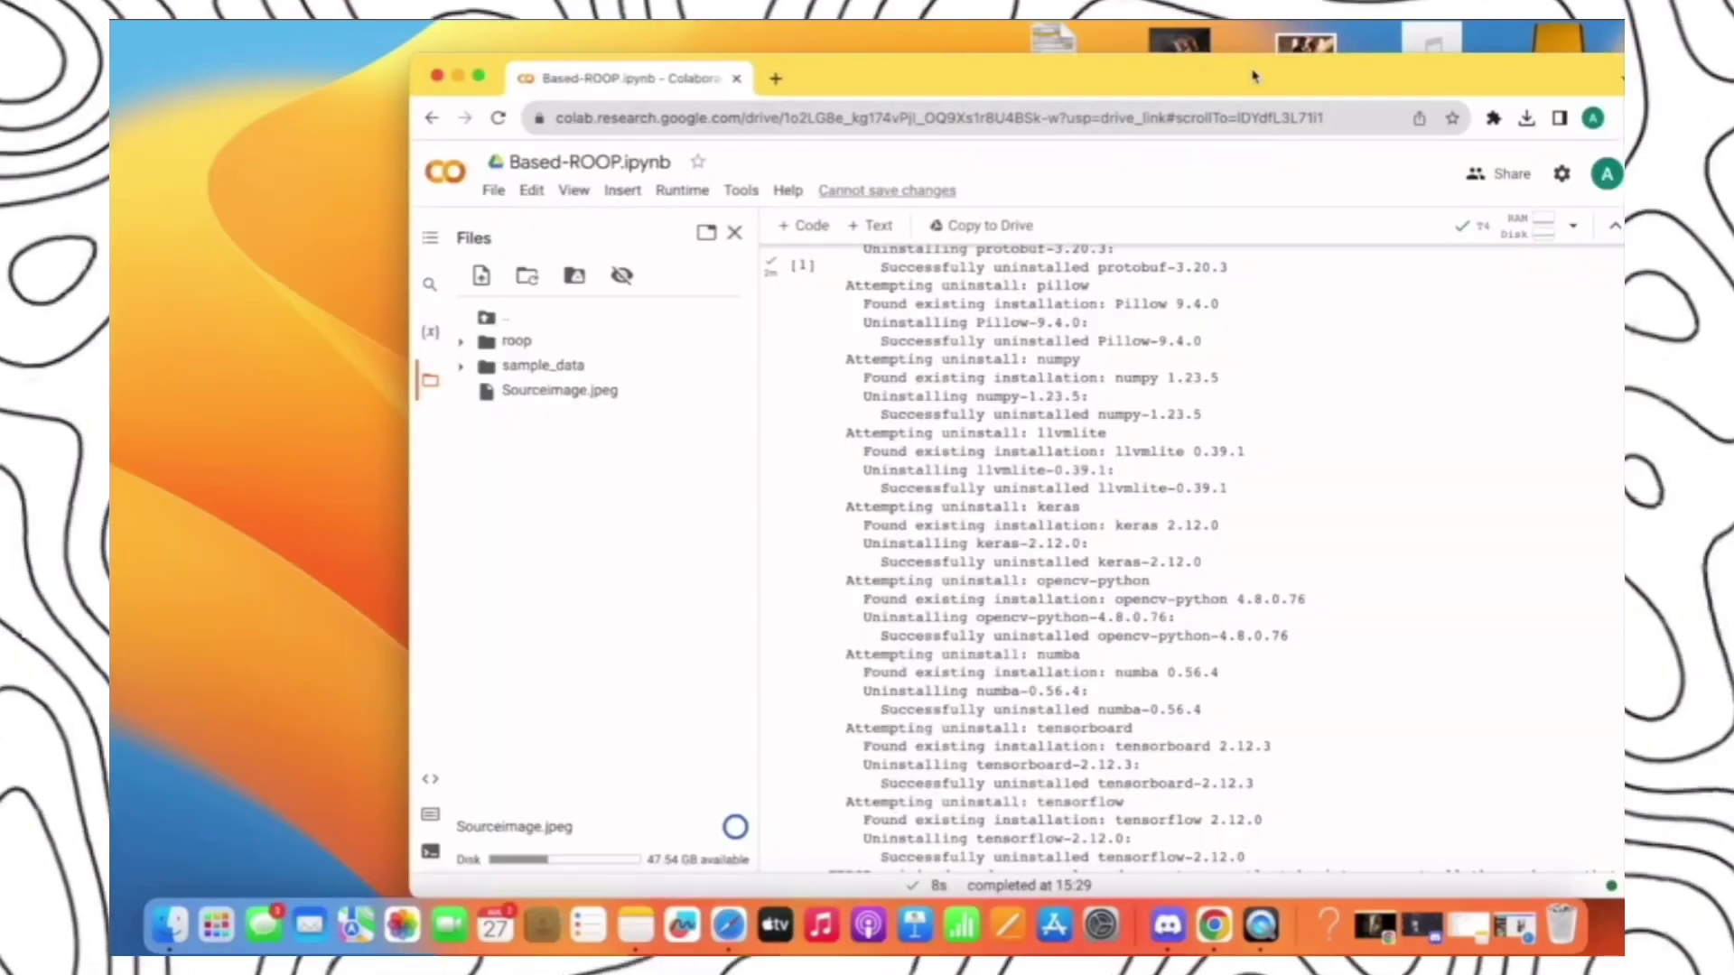
drag(1228, 154, 1269, 785)
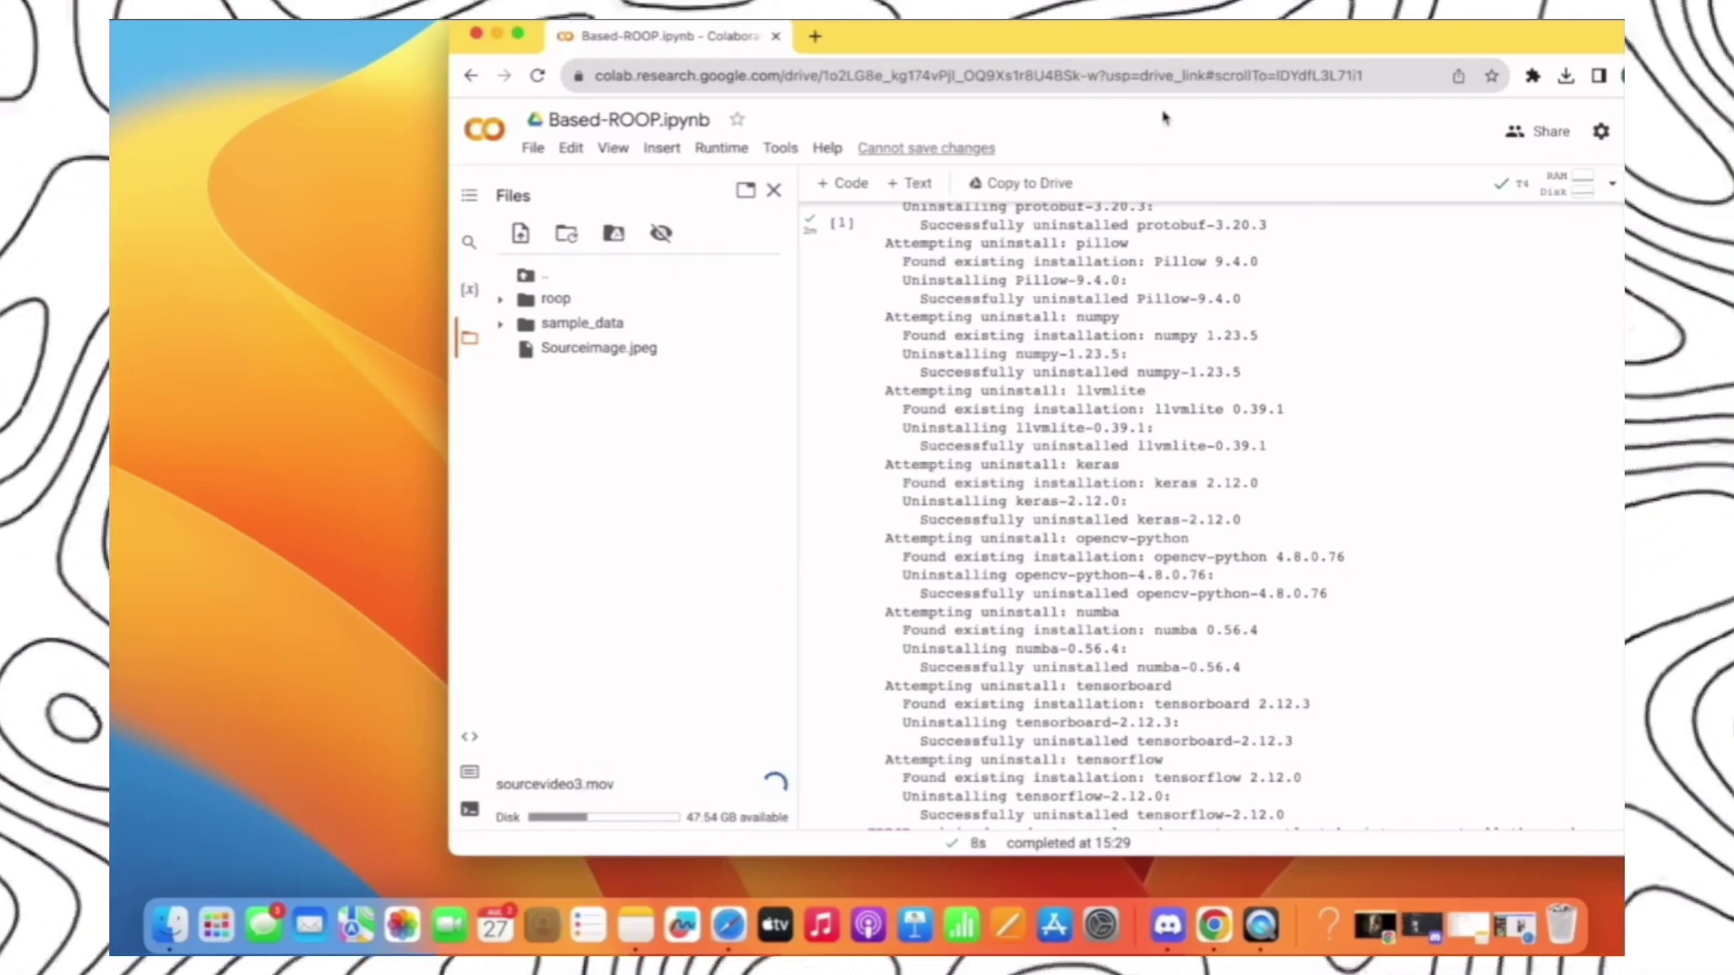
drag(1209, 43, 1054, 65)
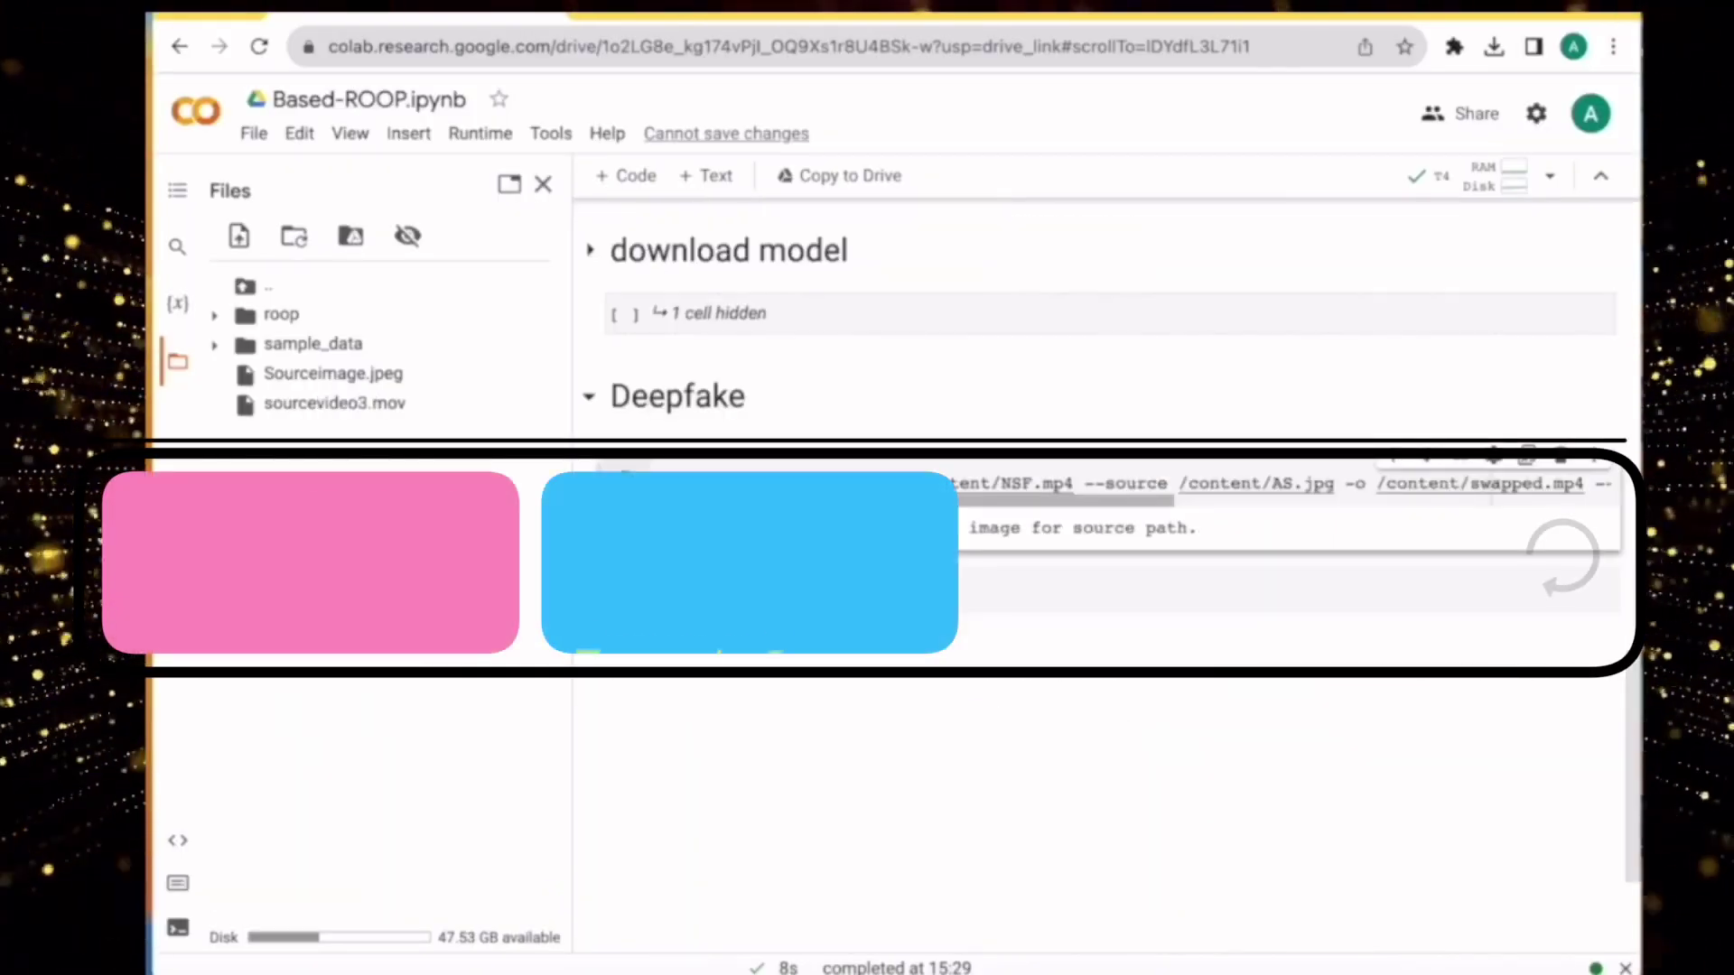
scroll(1092, 542, up, 5)
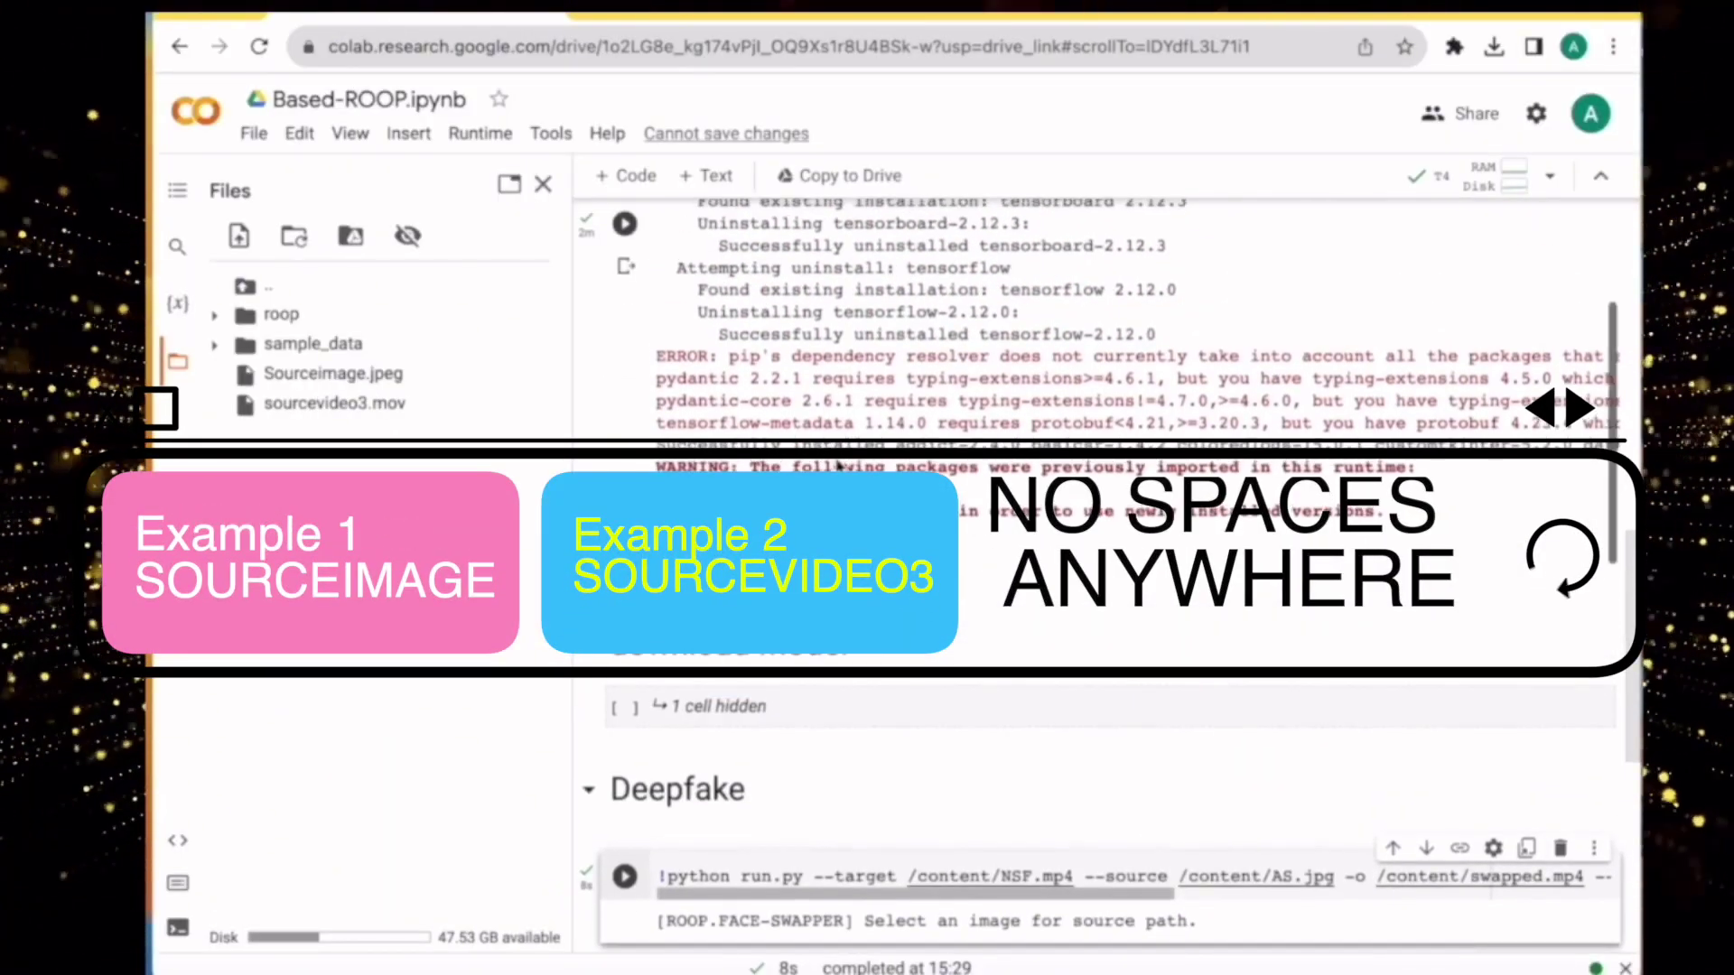
scroll(615, 624, down, 4)
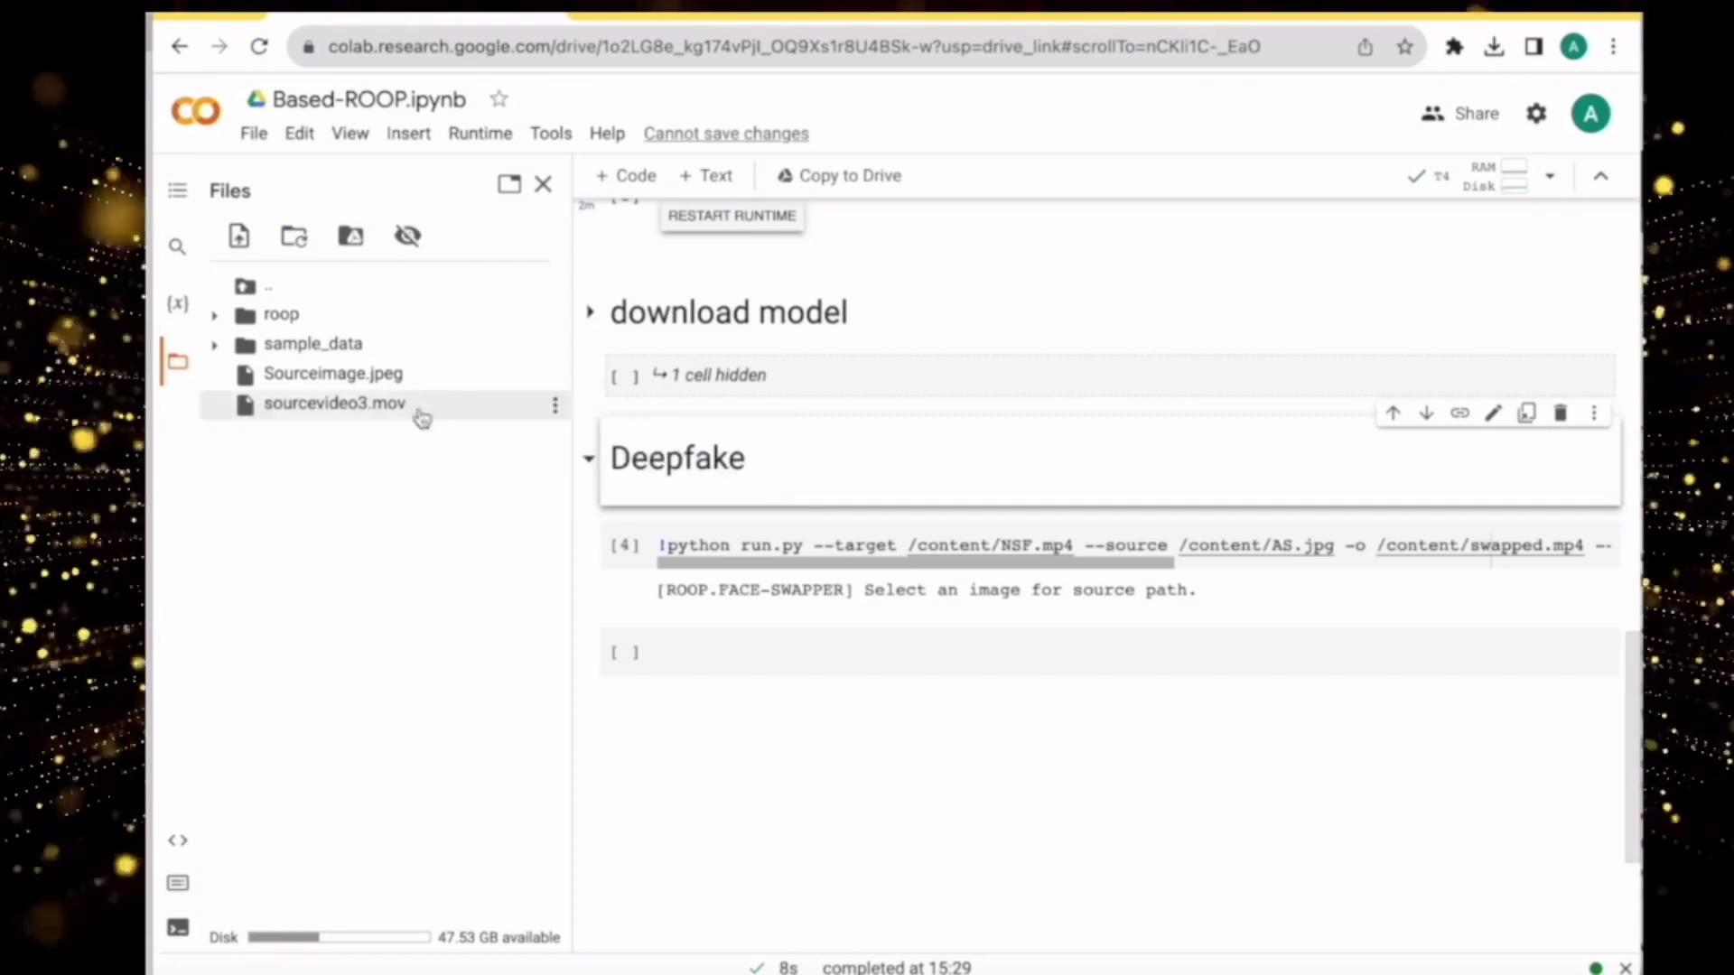
Step: Replace /content/AS.jpg after --source with the copied /content/Sourceimage.jpeg path
click(1084, 396)
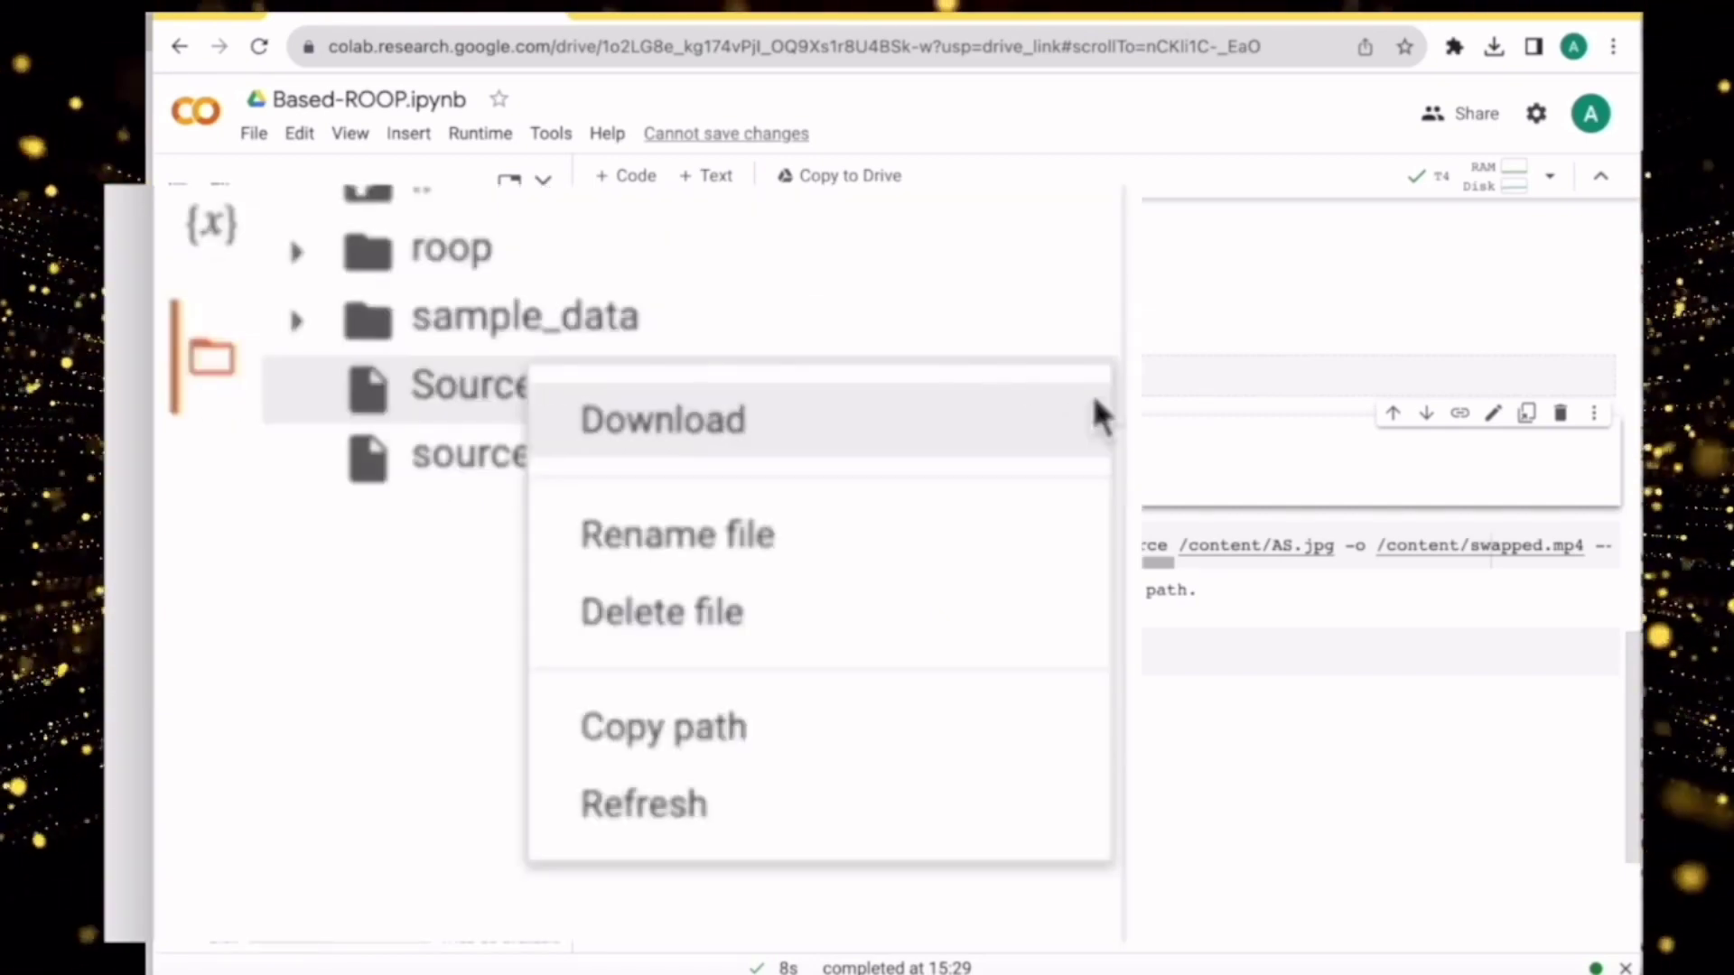
click(833, 730)
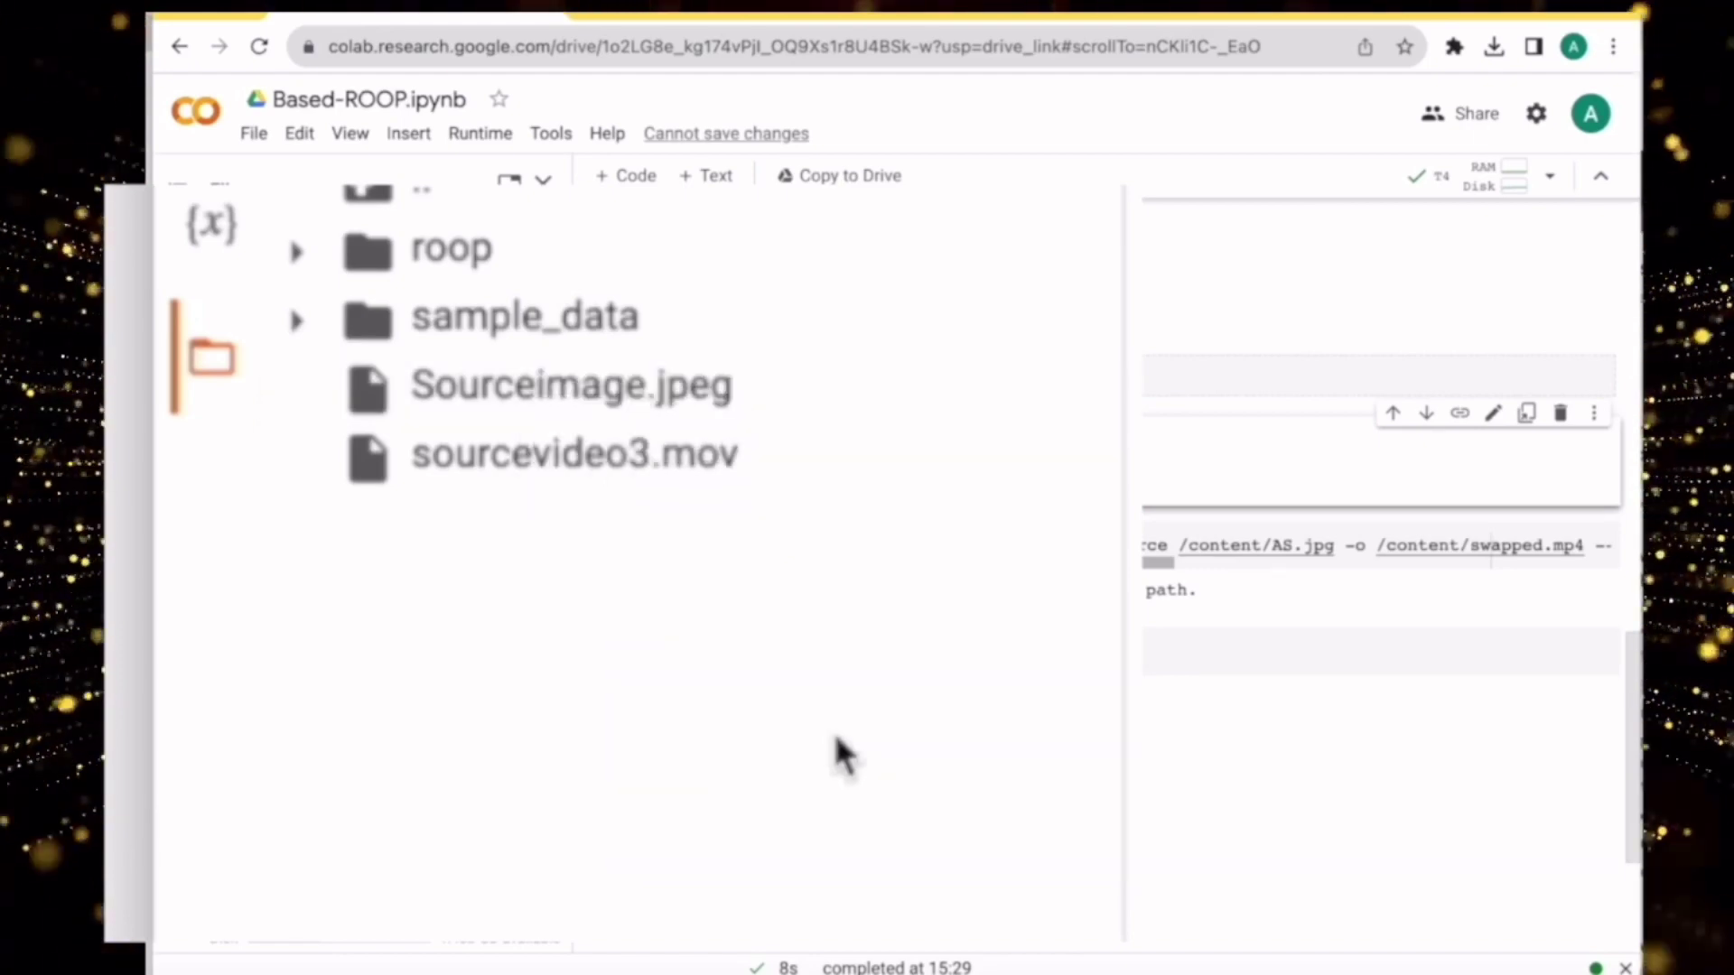
drag(1194, 564, 938, 542)
drag(726, 628, 670, 641)
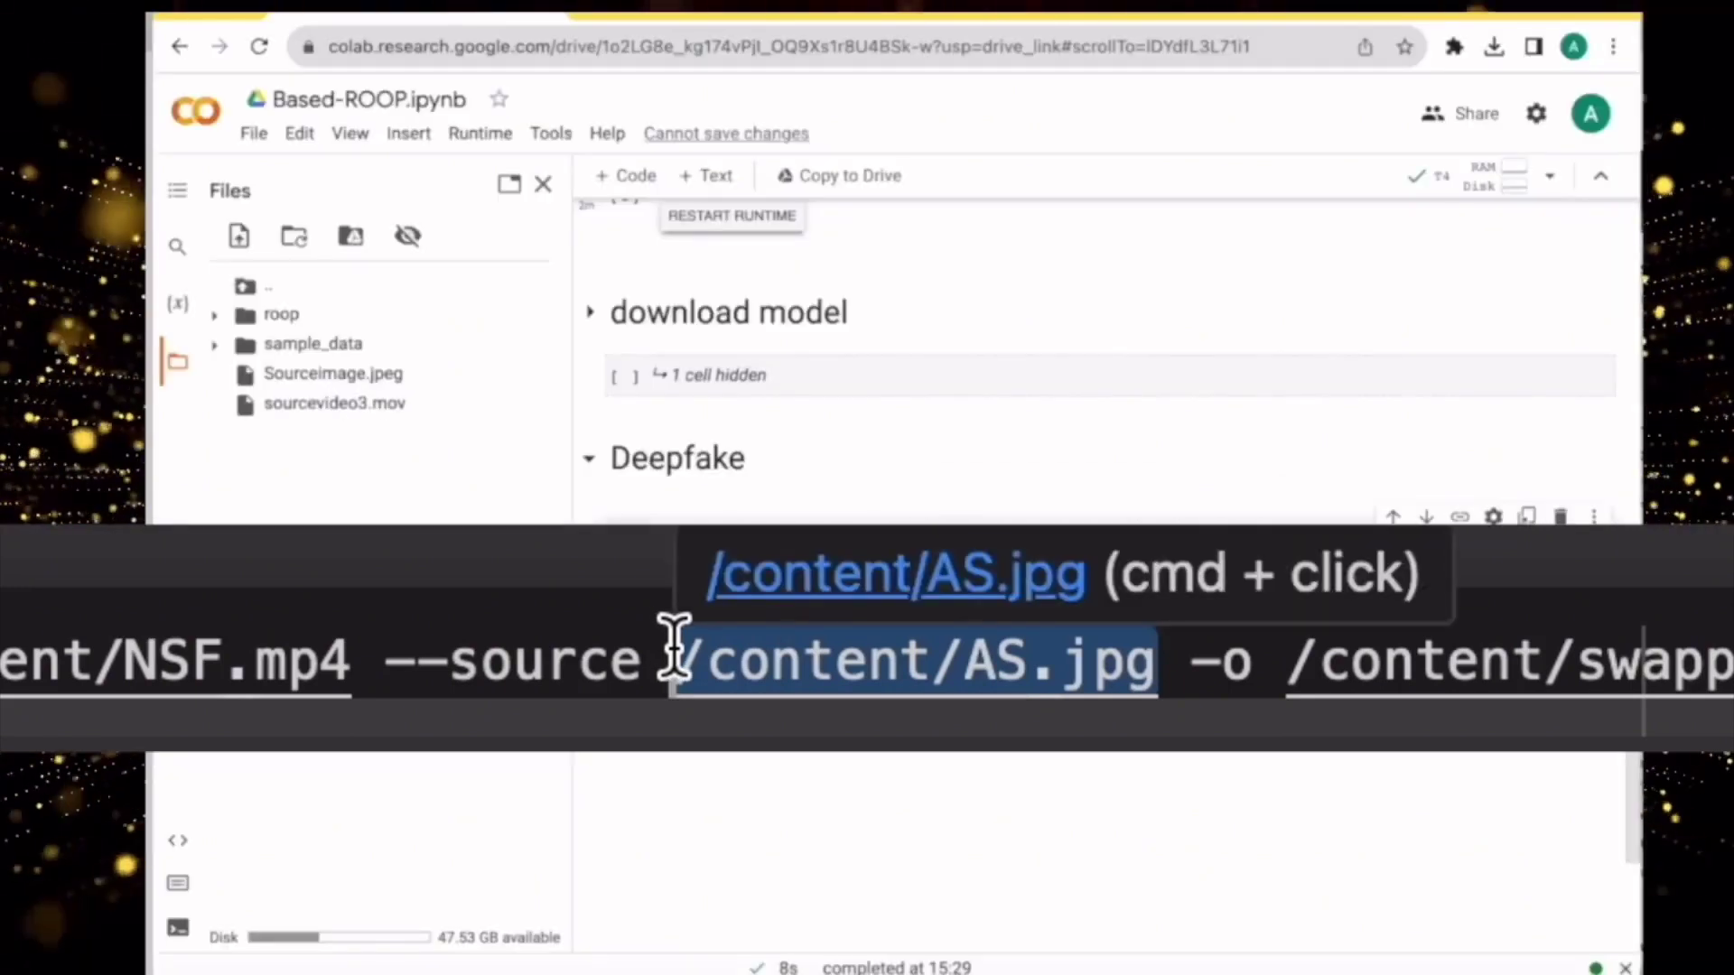
key(BackSpace)
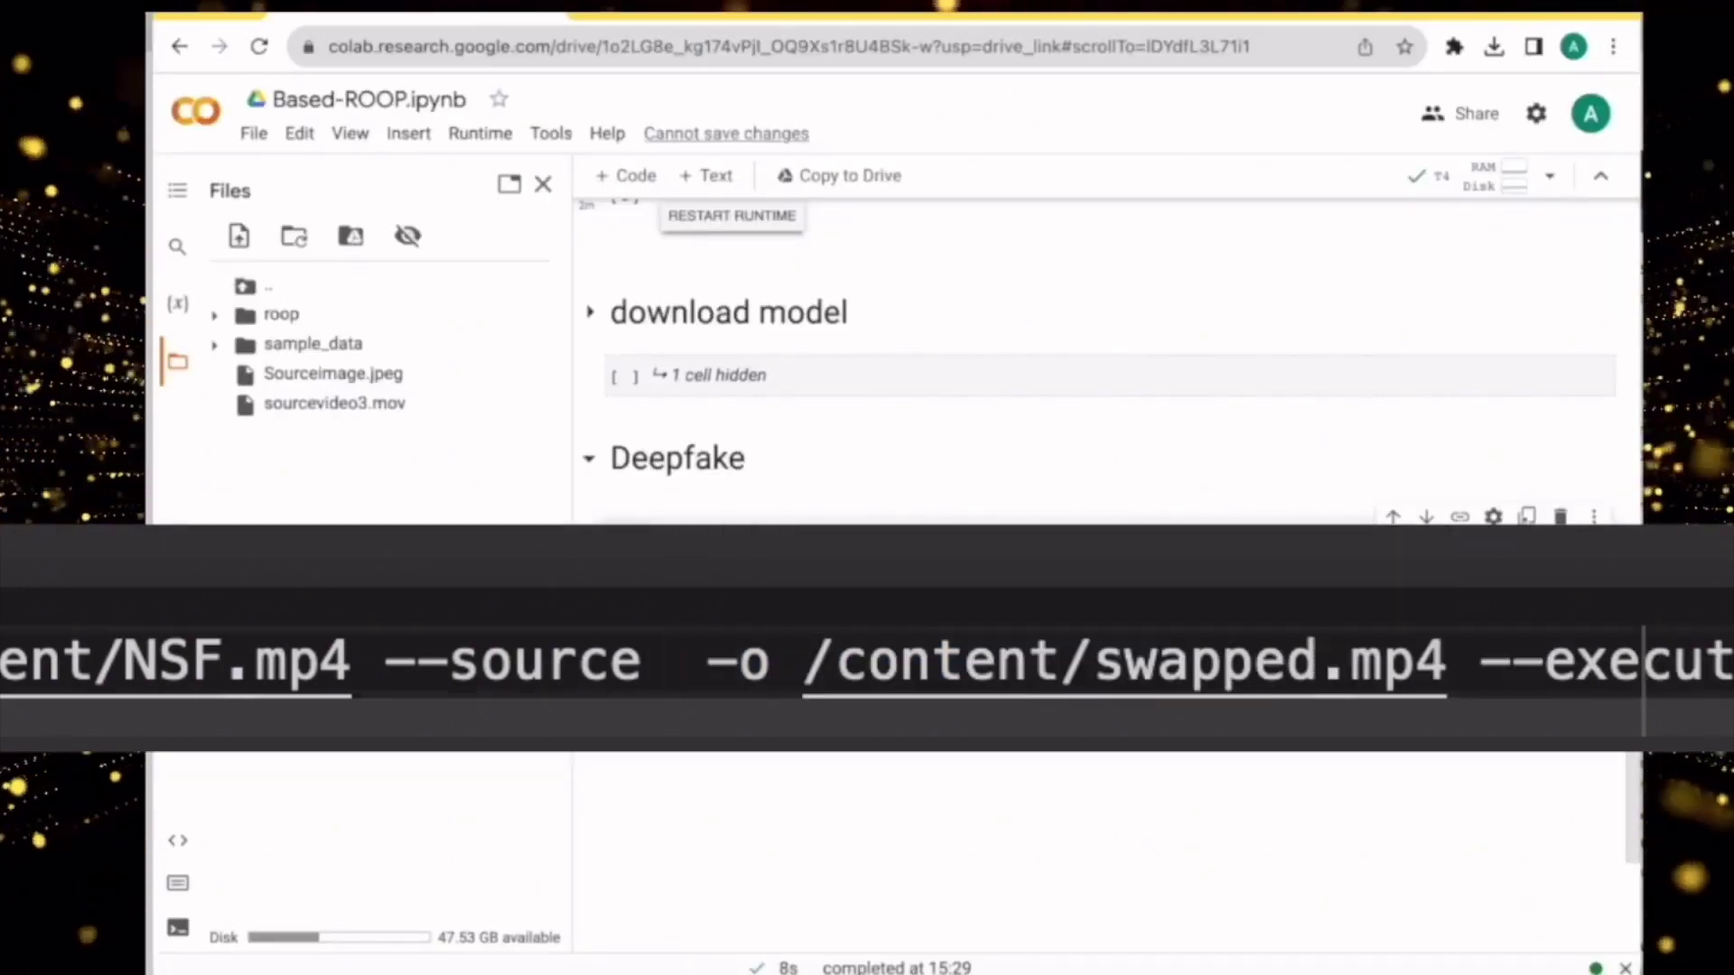
text(/content/Sourceimage.jpeg)
Step: Set the --target path to /content/sourcevideo3.mov instead of NSF.mp4 and run the cell
drag(1074, 546, 928, 542)
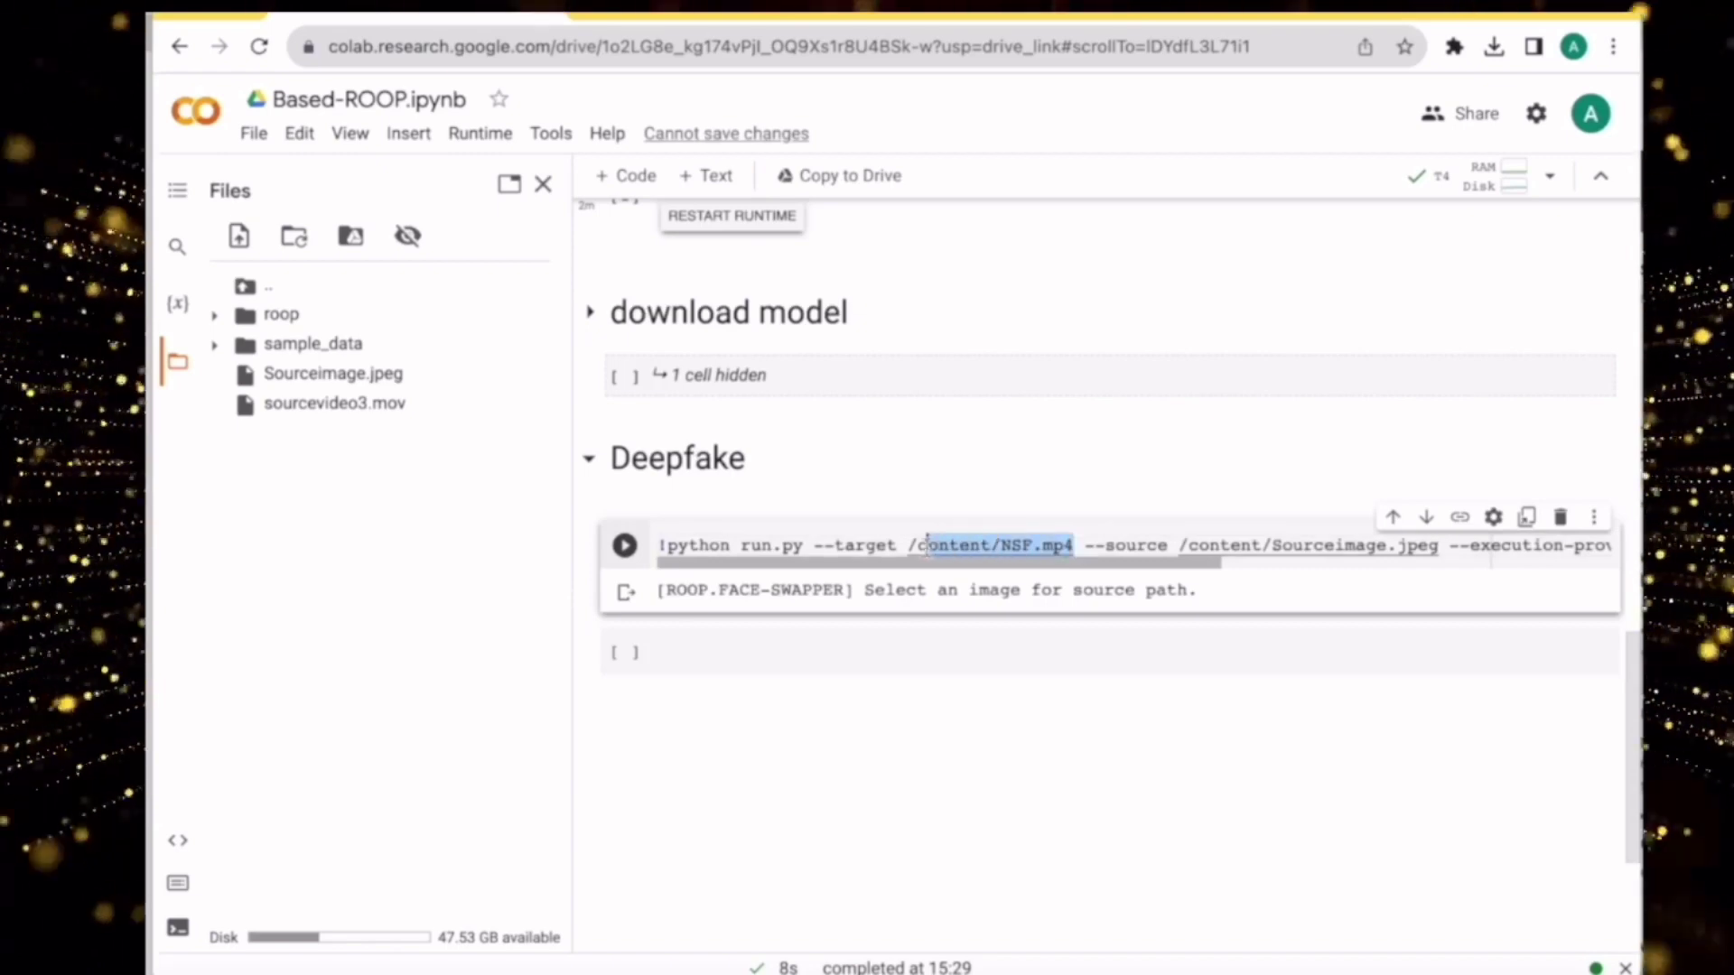
key(BackSpace)
key(BackSpace)
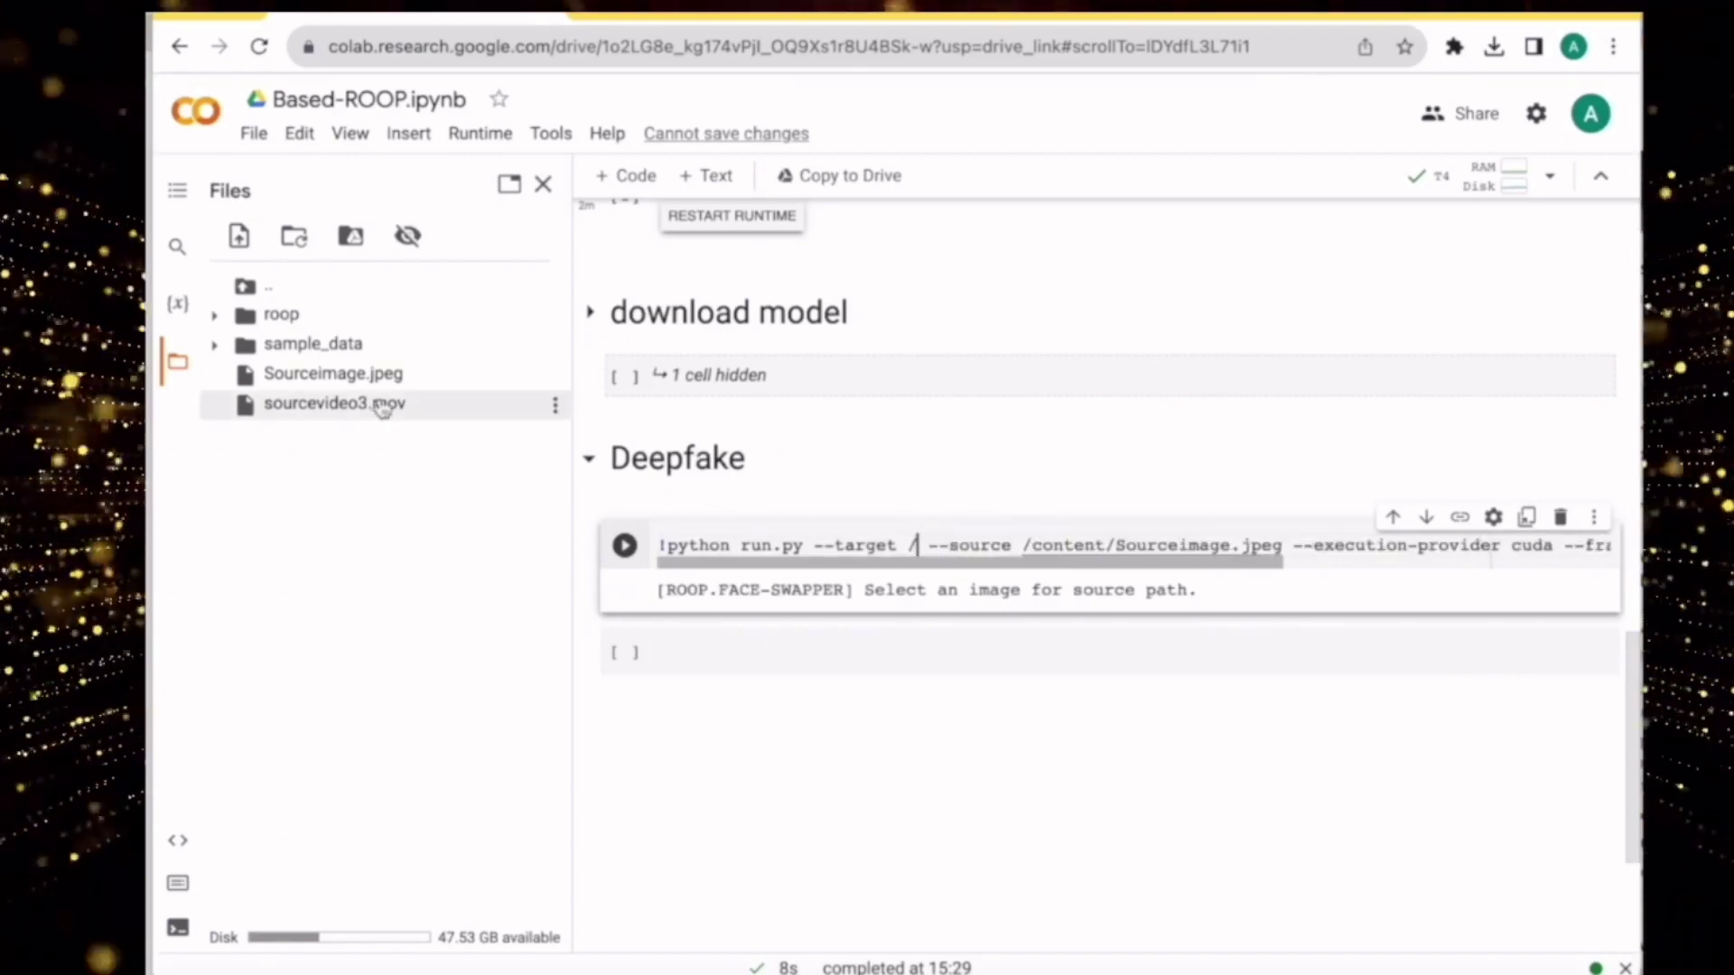
click(554, 409)
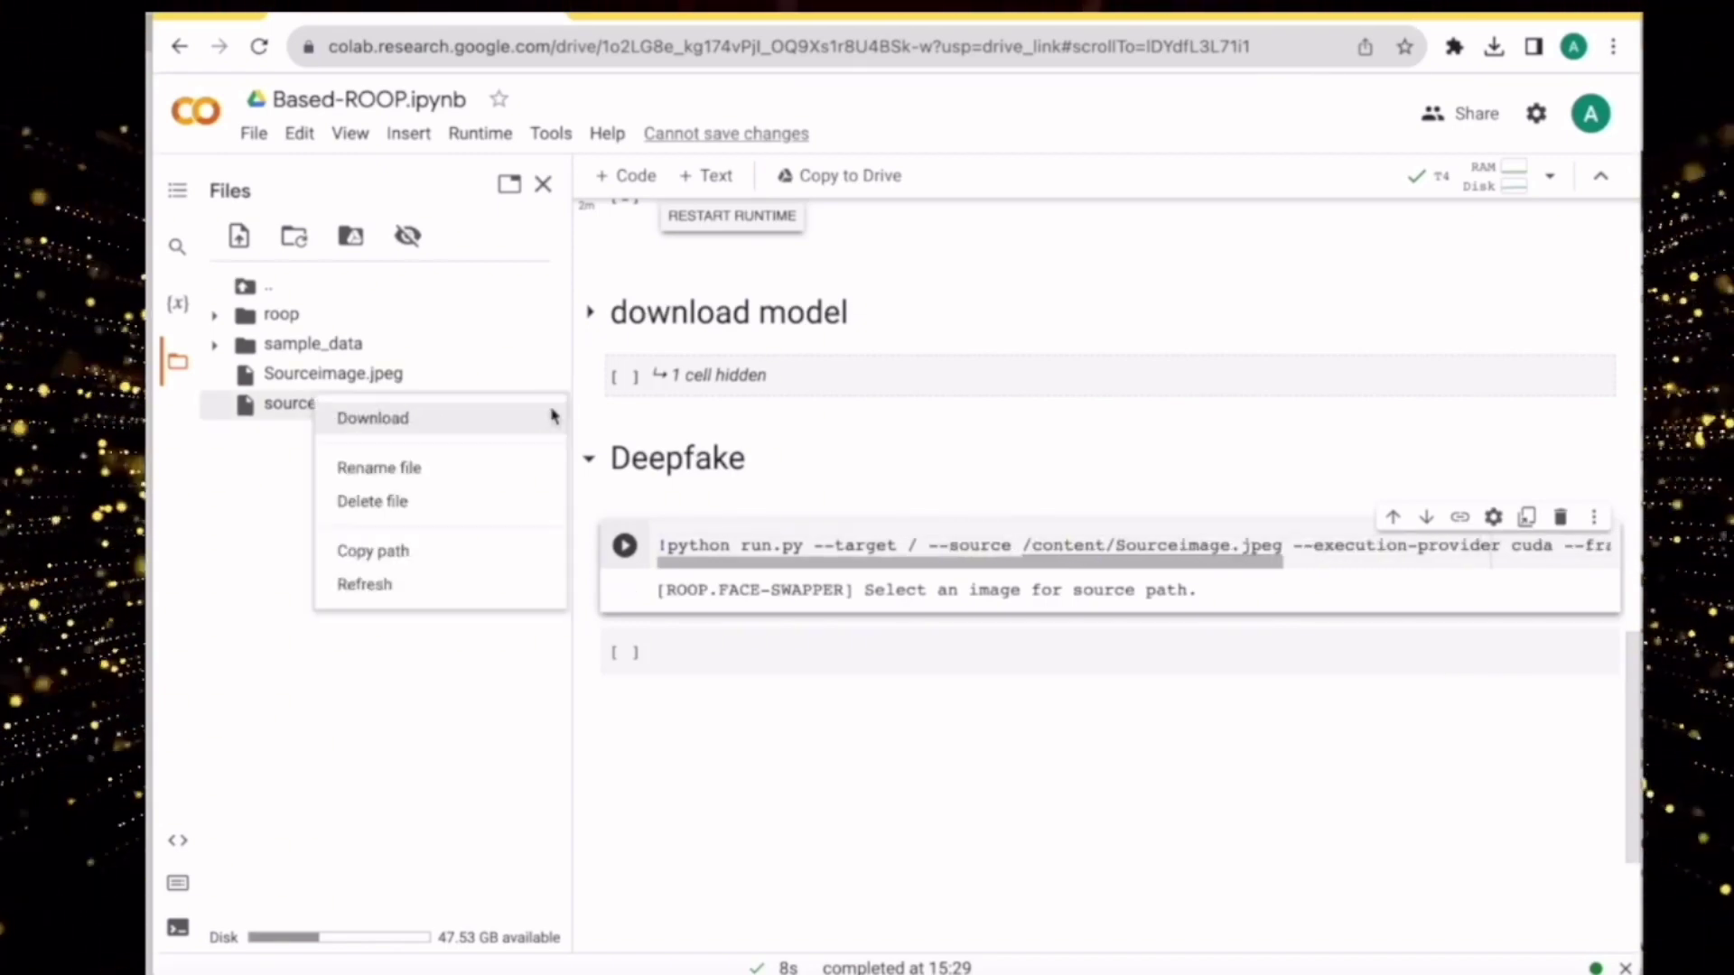
click(464, 553)
click(912, 545)
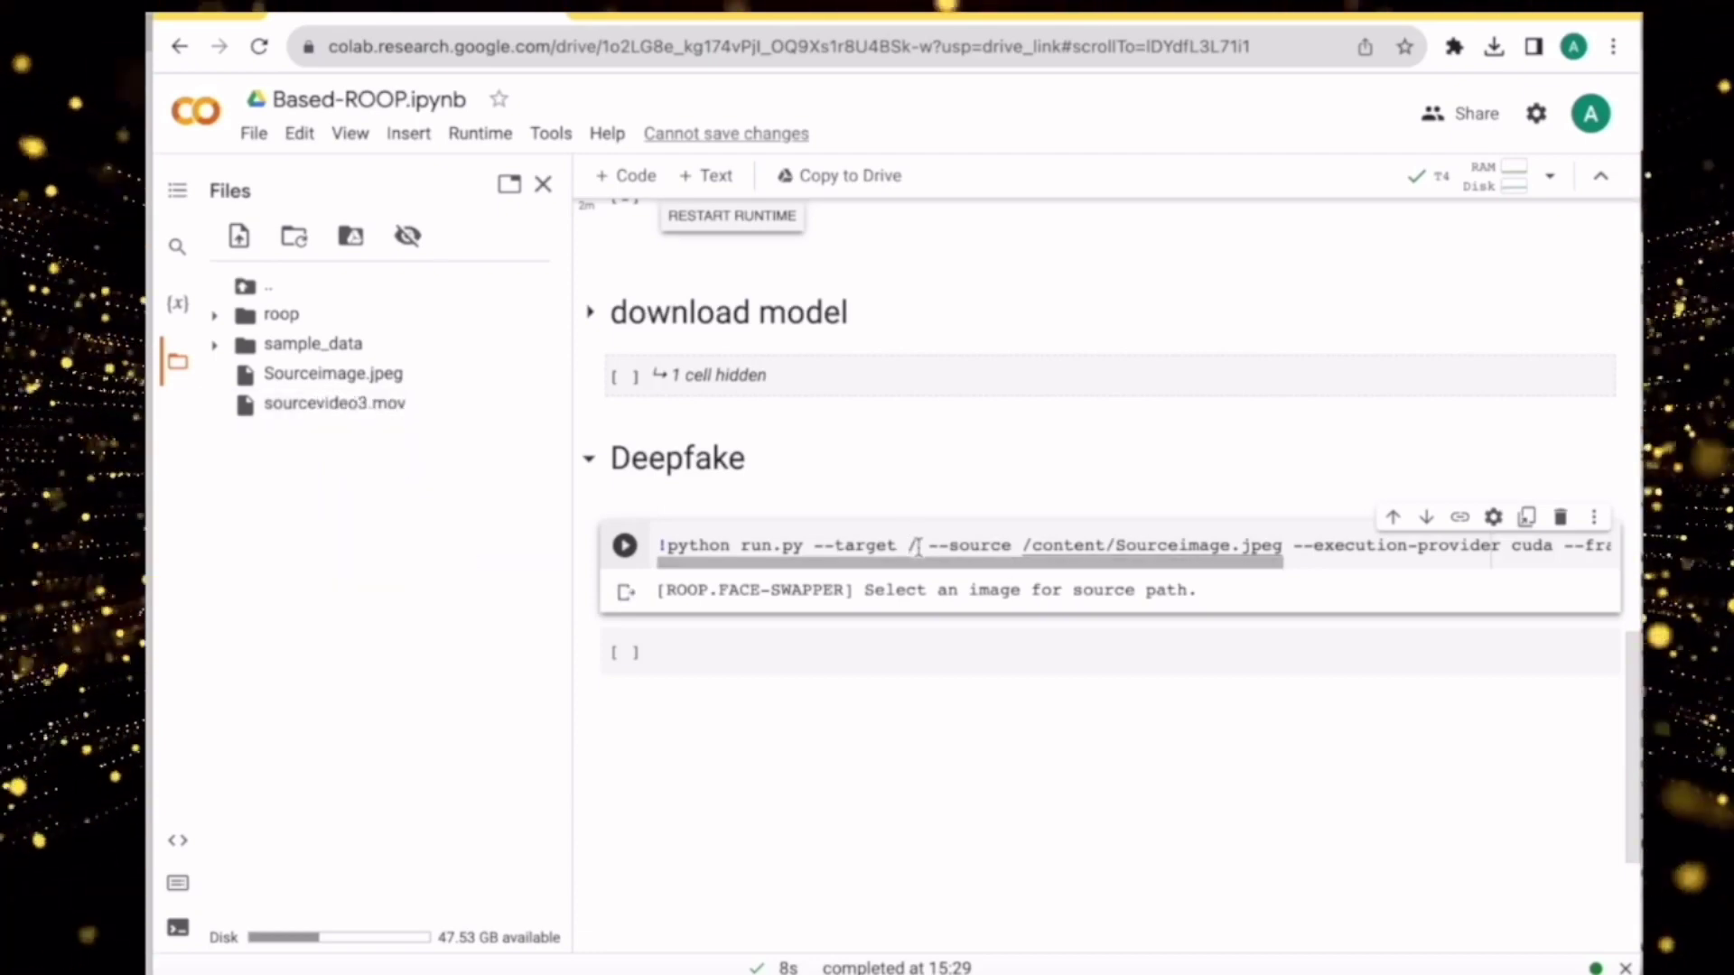
text(/content/sourcevideo3.mov)
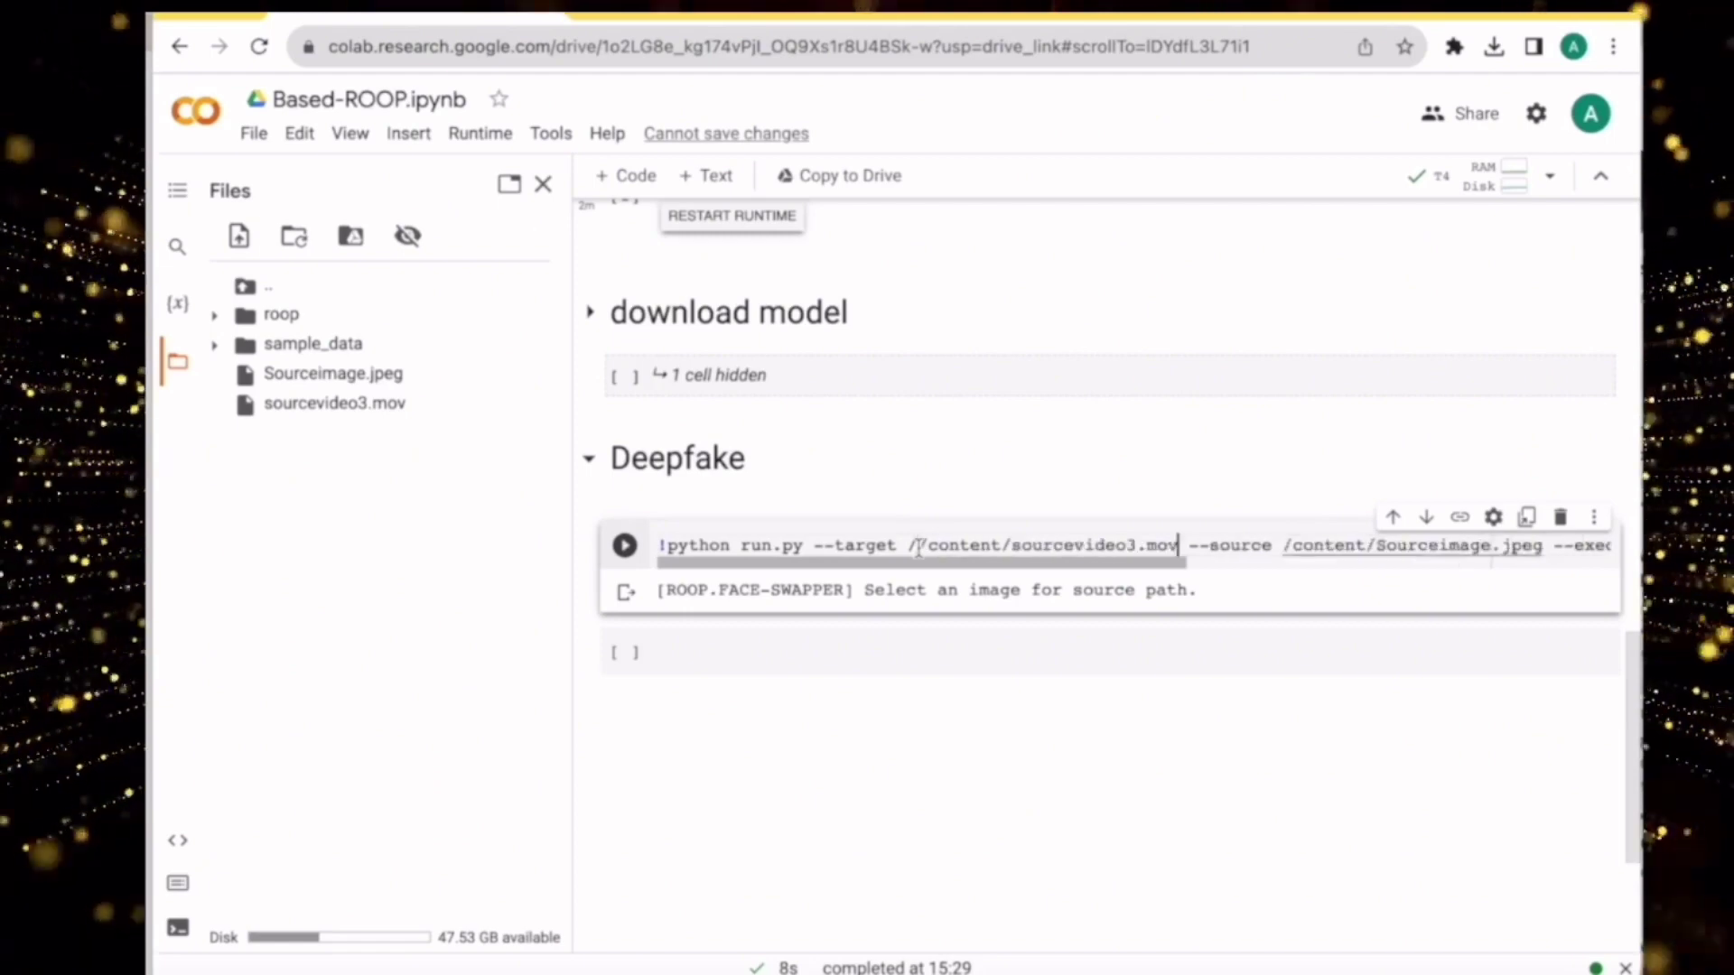
click(917, 545)
key(BackSpace)
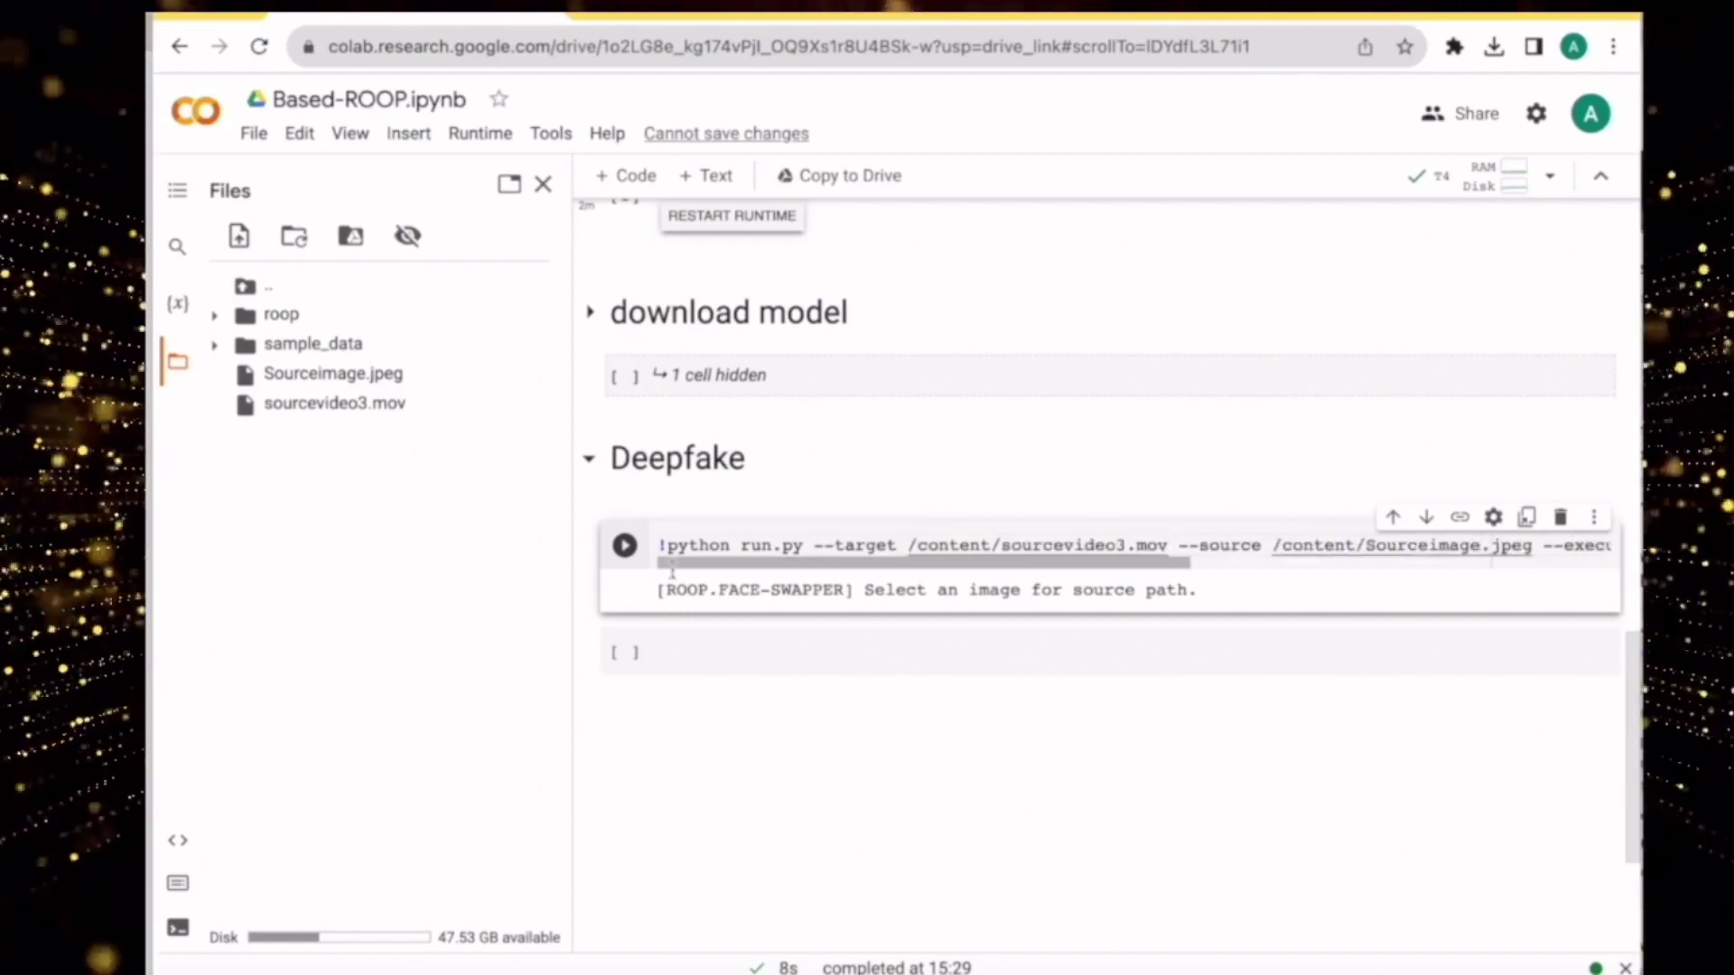
click(624, 546)
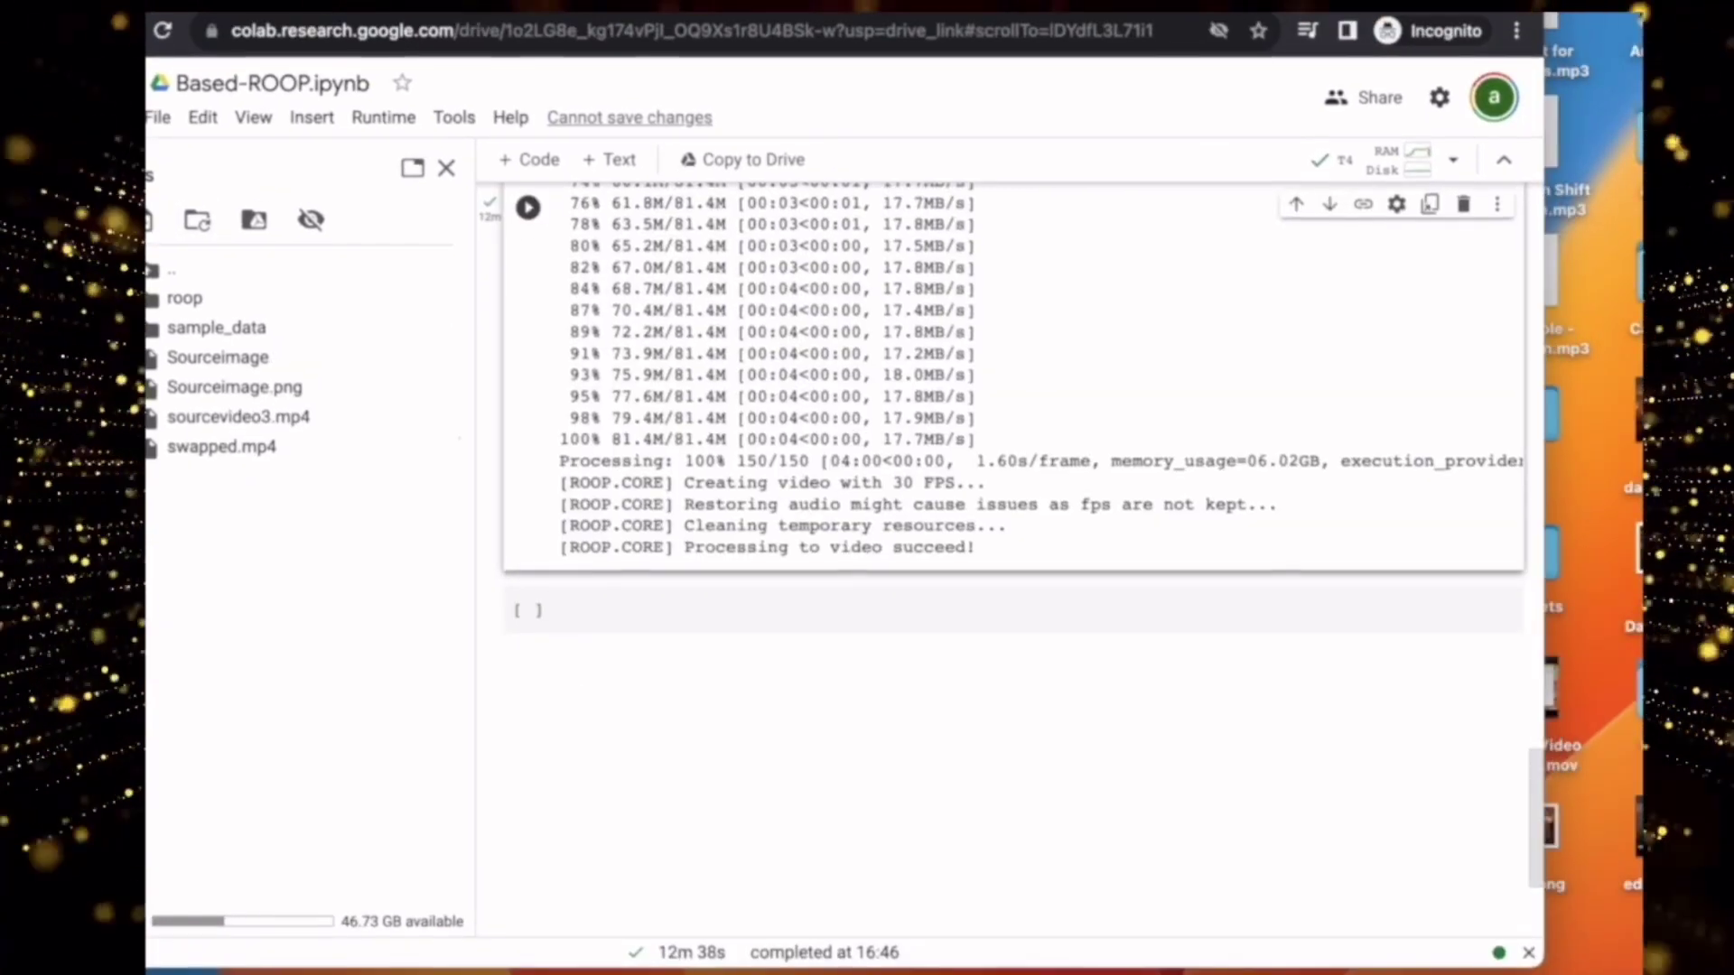
Step: Download swapped.mp4 from the session files
click(437, 452)
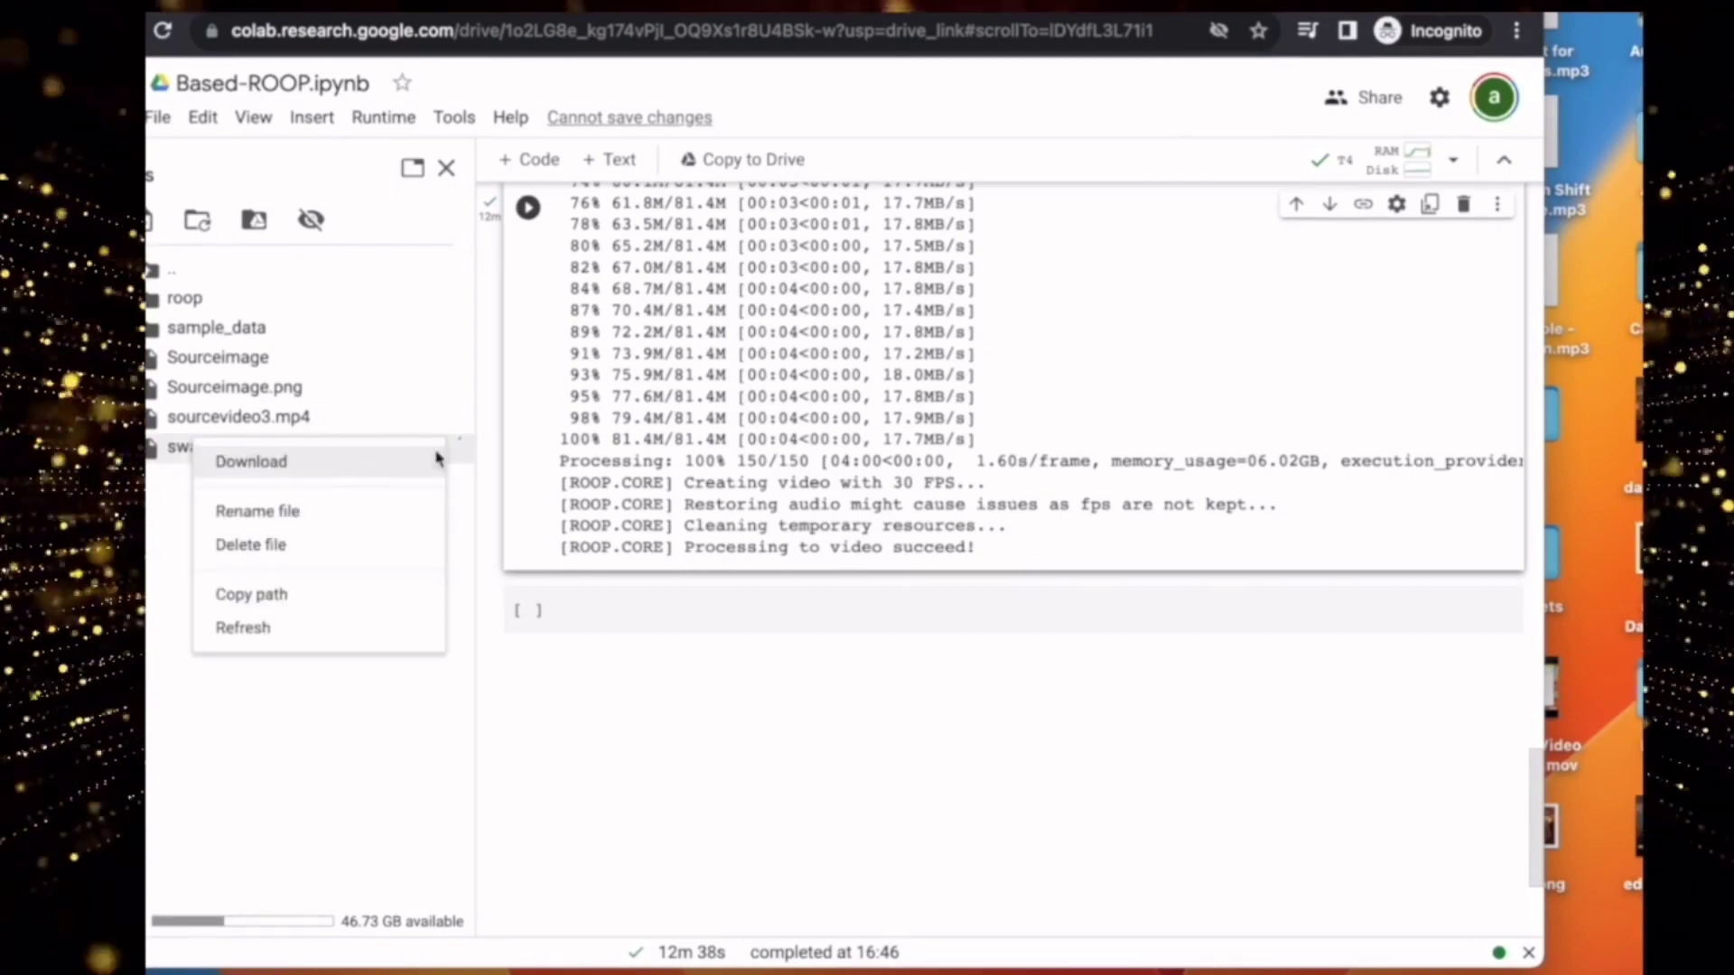
click(437, 460)
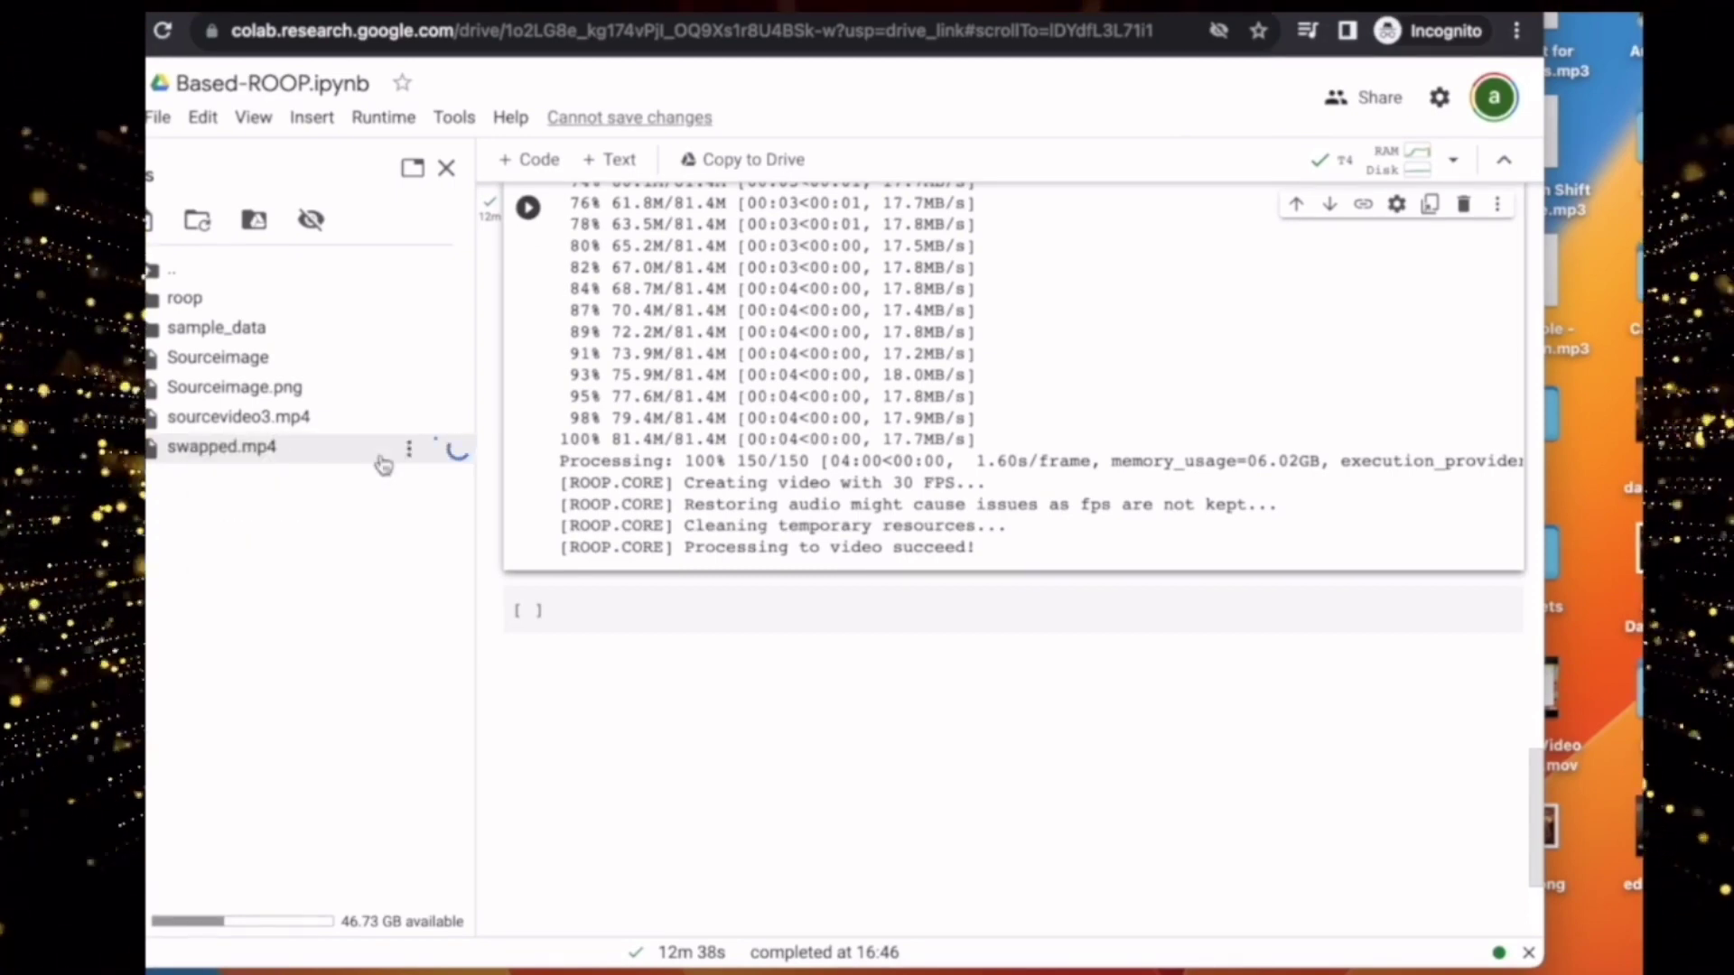